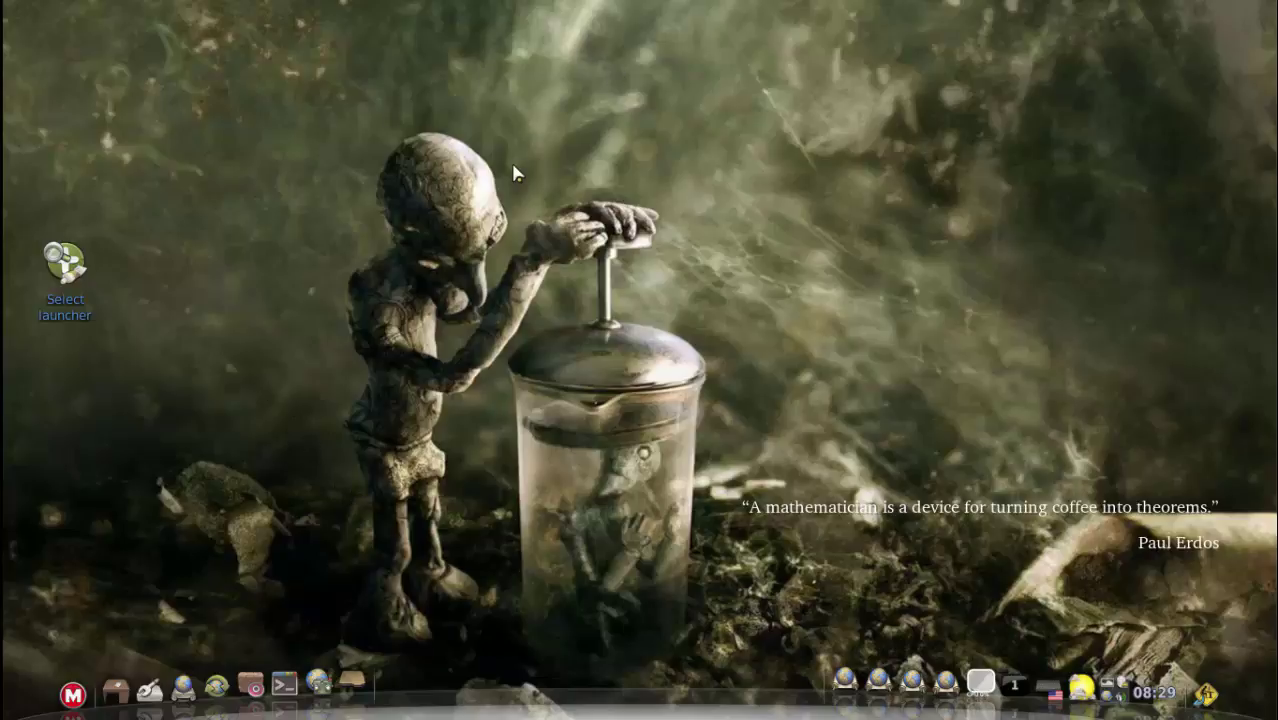
# Step: Examine the Applications submenu of the desktop's context menu and its software categories, then dismiss it
pyautogui.rightClick(379, 125)
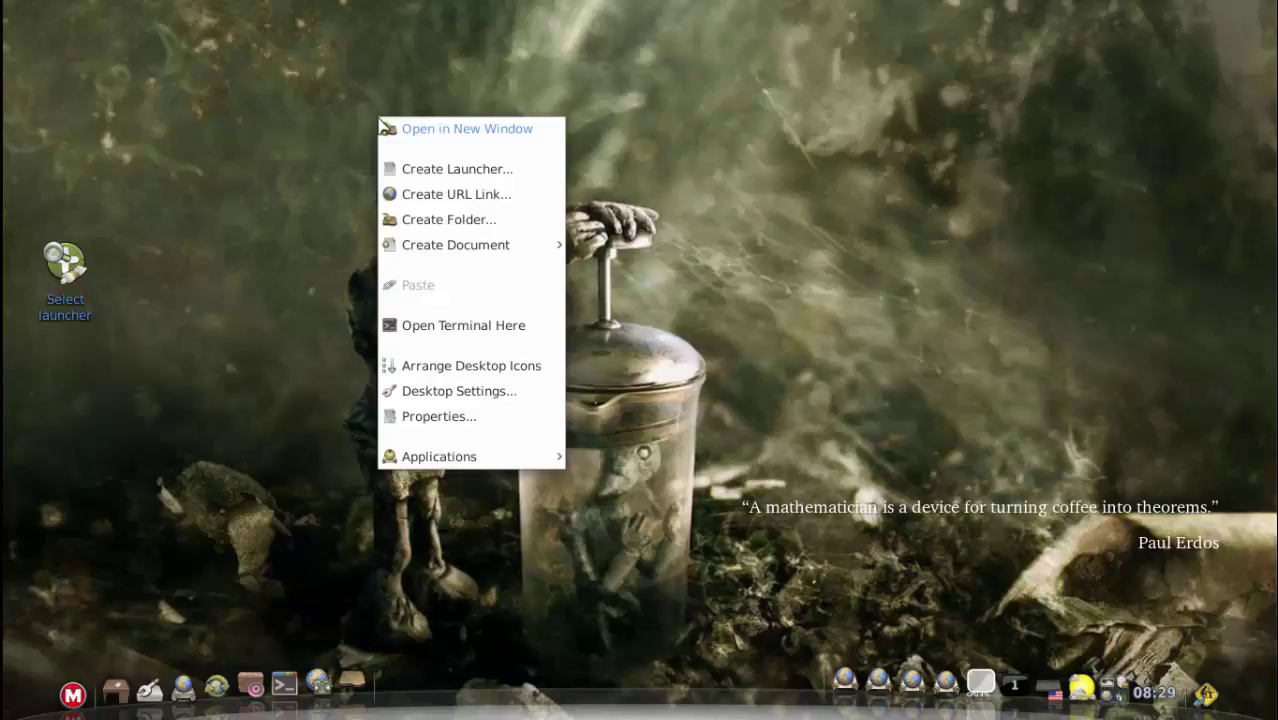
pyautogui.moveTo(476, 458)
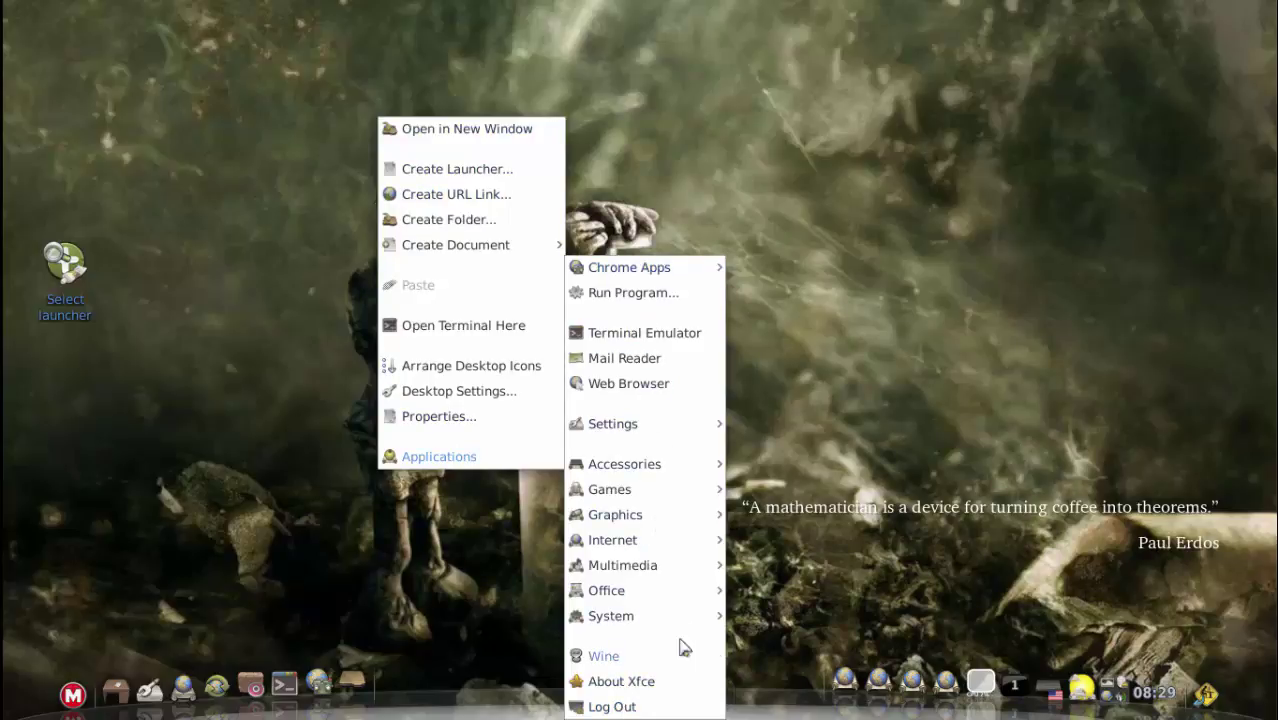
pyautogui.click(590, 140)
pyautogui.rightClick(391, 131)
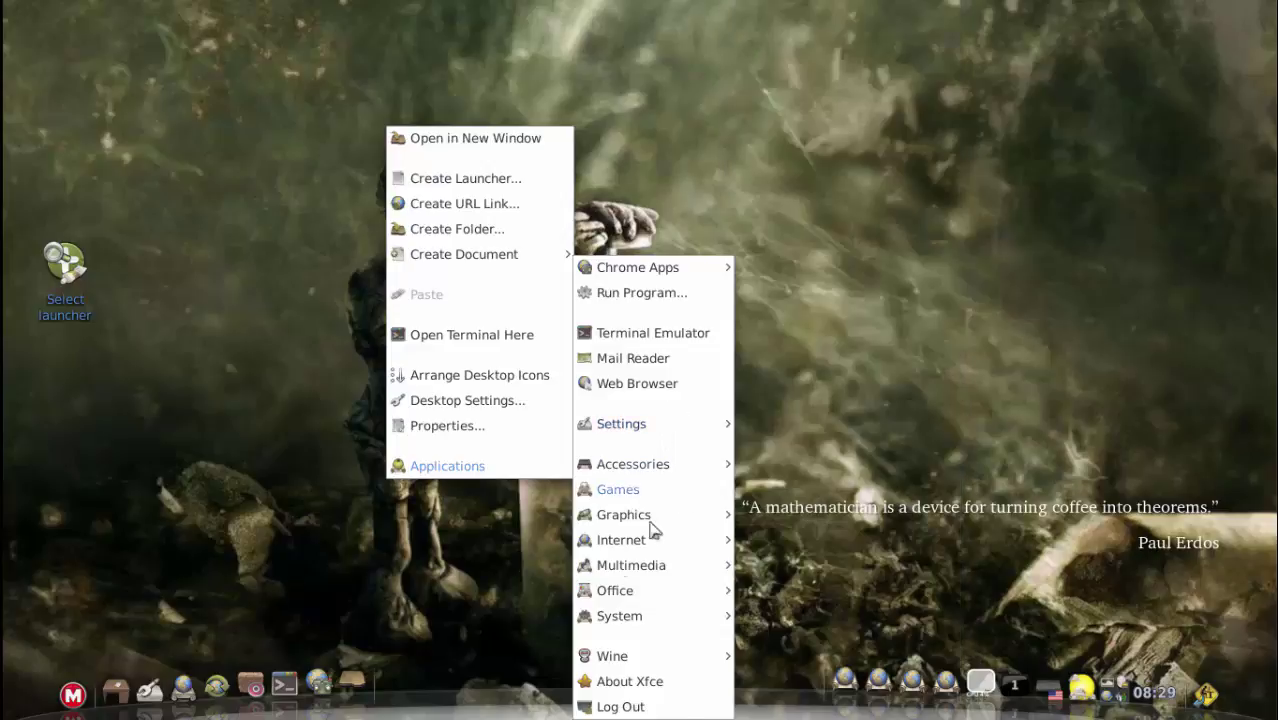
pyautogui.rightClick(316, 145)
pyautogui.rightClick(316, 145)
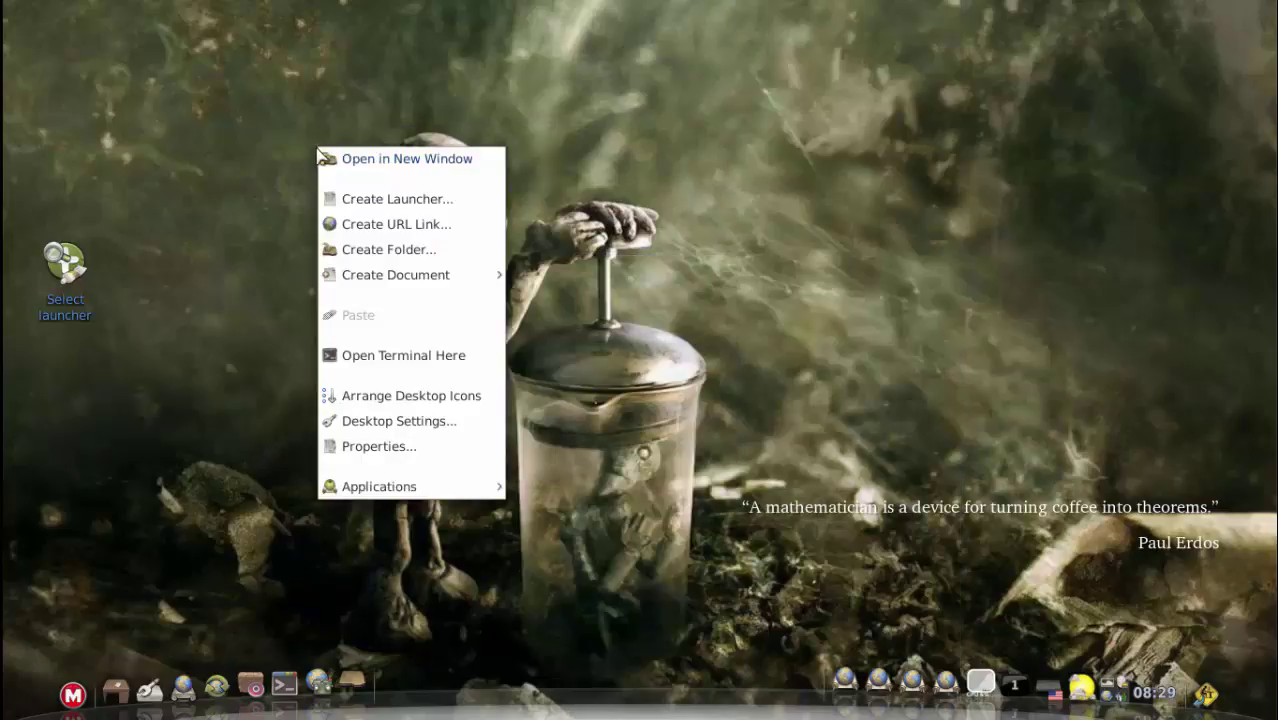
pyautogui.moveTo(458, 487)
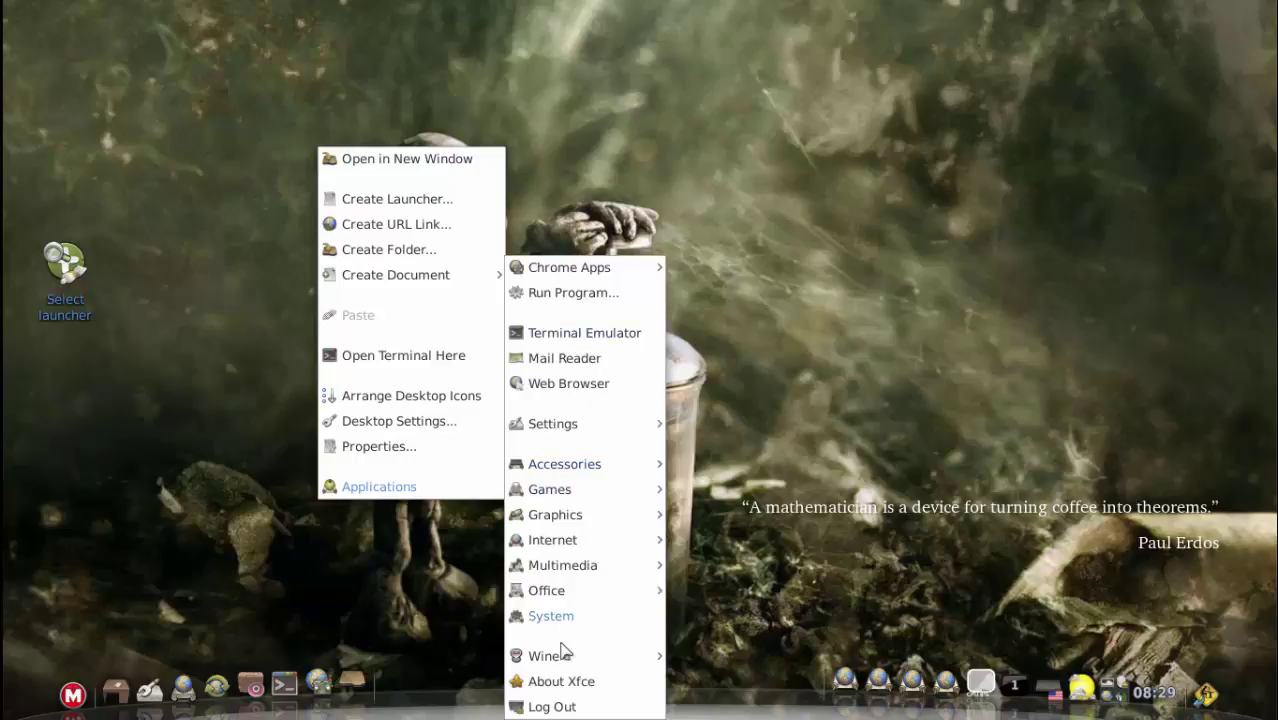
pyautogui.click(864, 196)
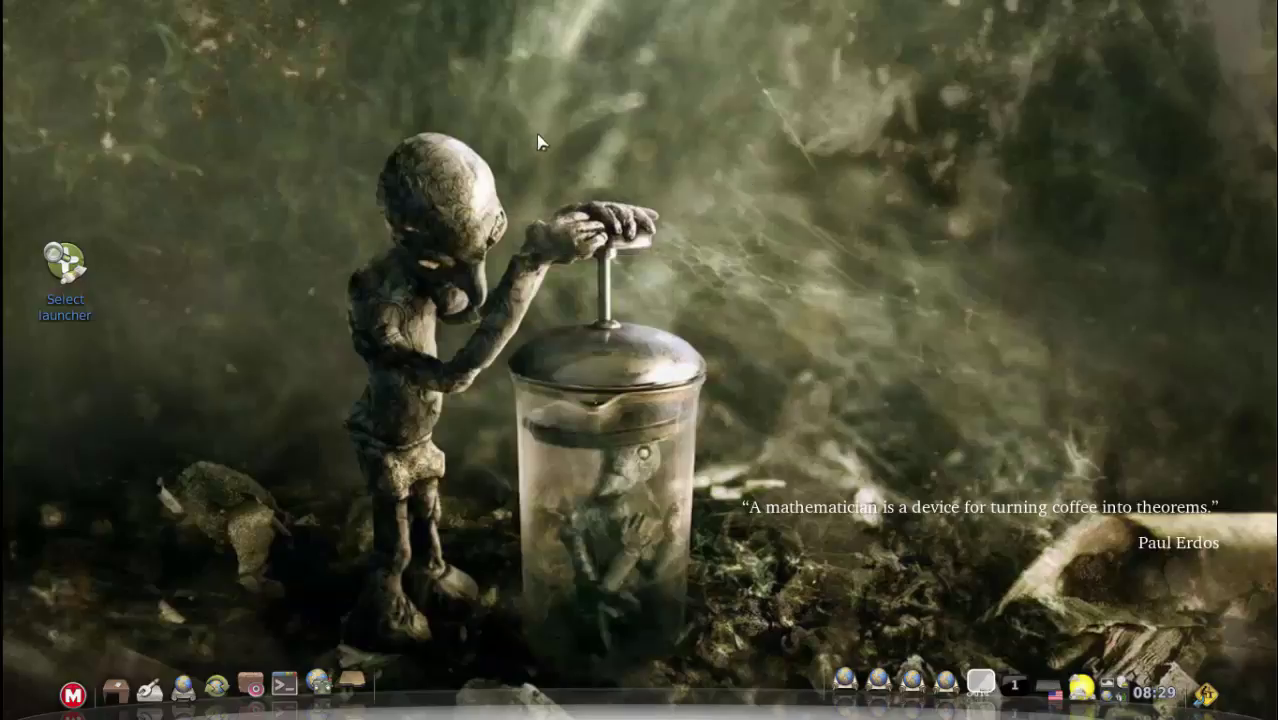
pyautogui.rightClick(427, 72)
pyautogui.moveTo(607, 413)
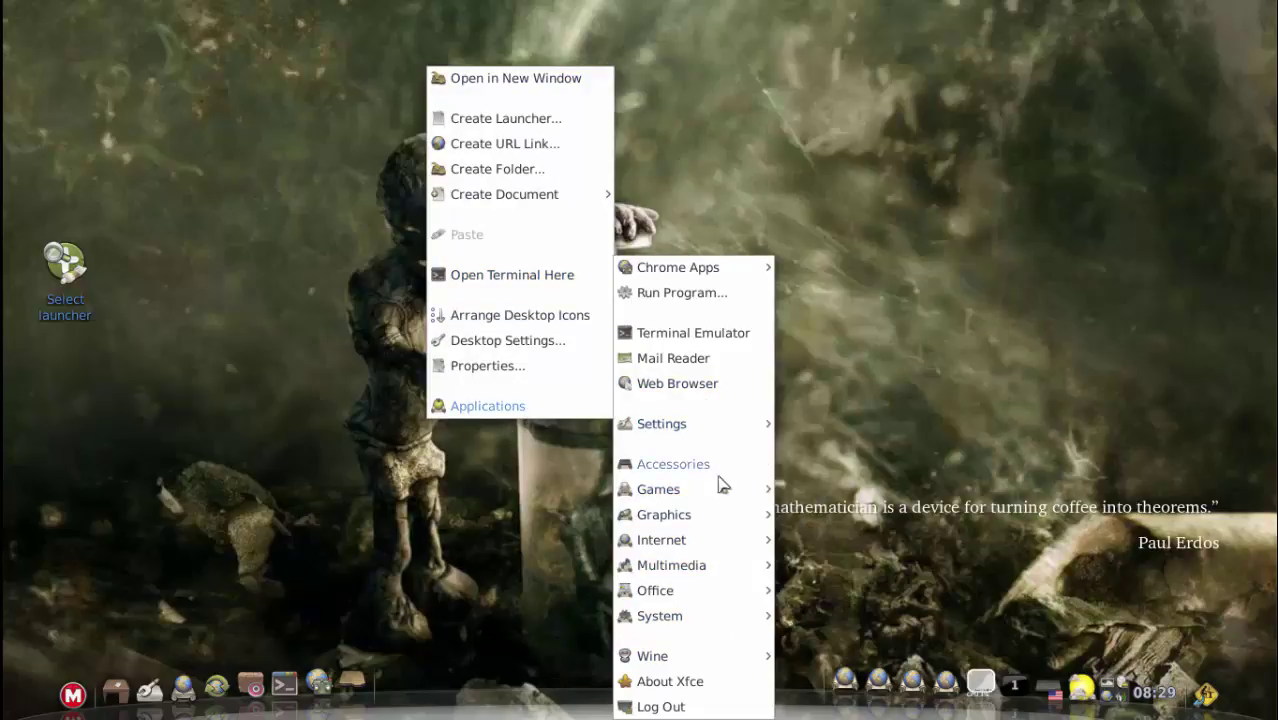
pyautogui.click(947, 178)
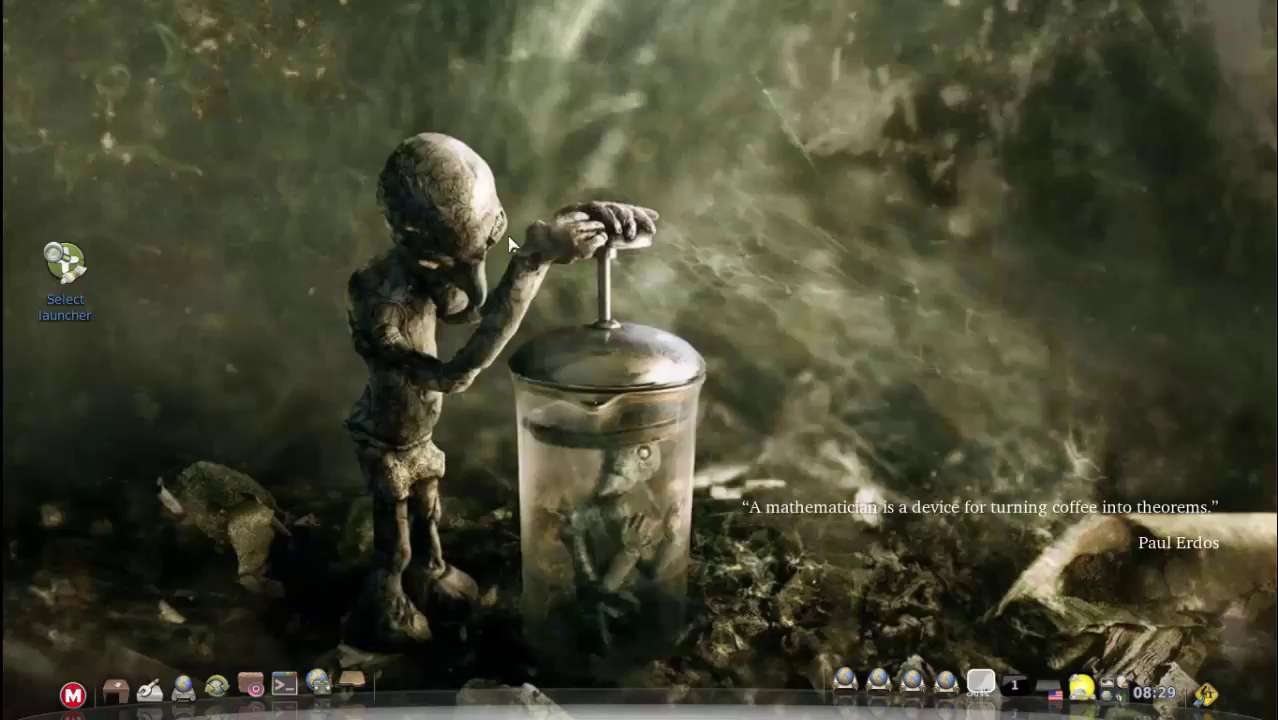
# Step: Set Ring as the preferred launcher and acknowledge the information message
pyautogui.click(72, 695)
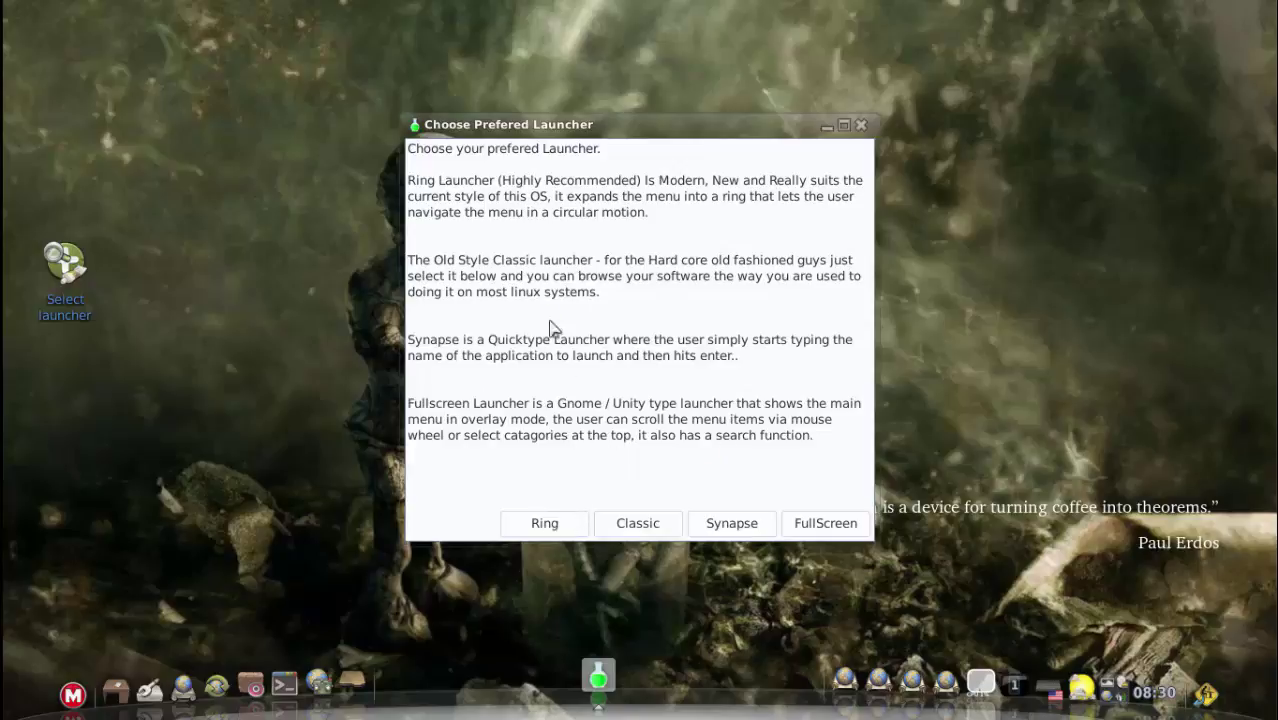
pyautogui.click(544, 522)
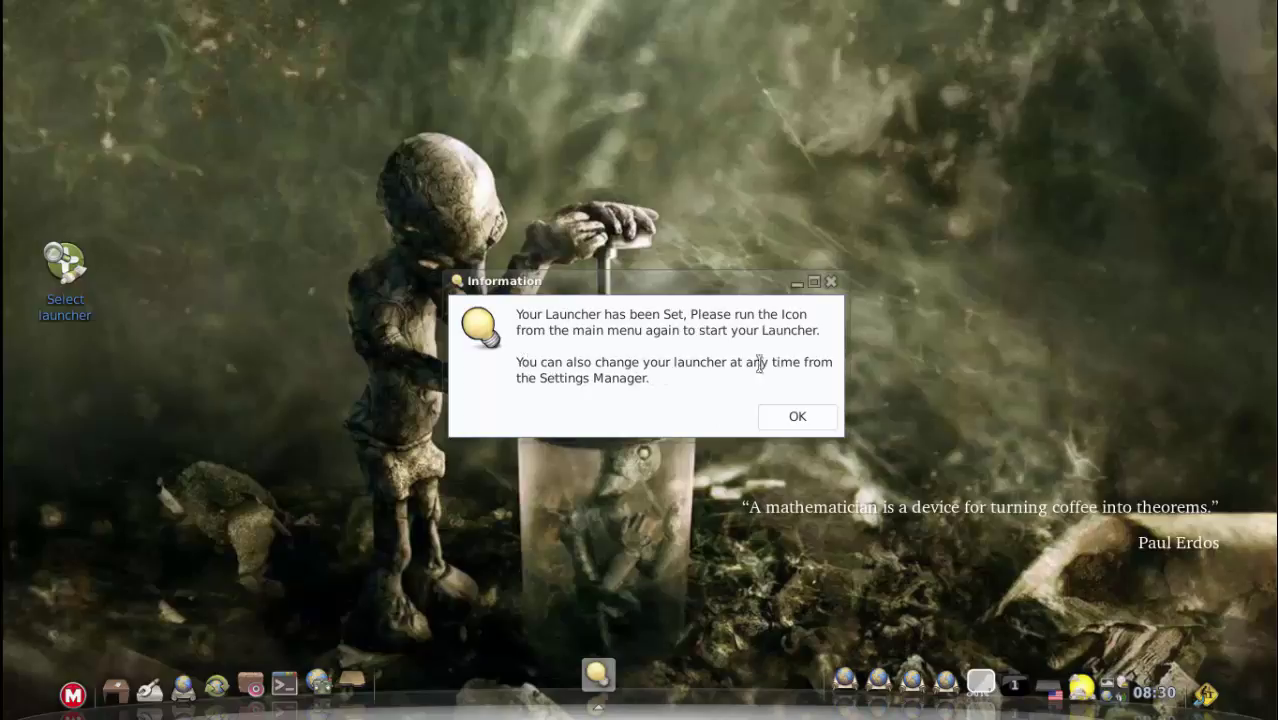
pyautogui.click(785, 423)
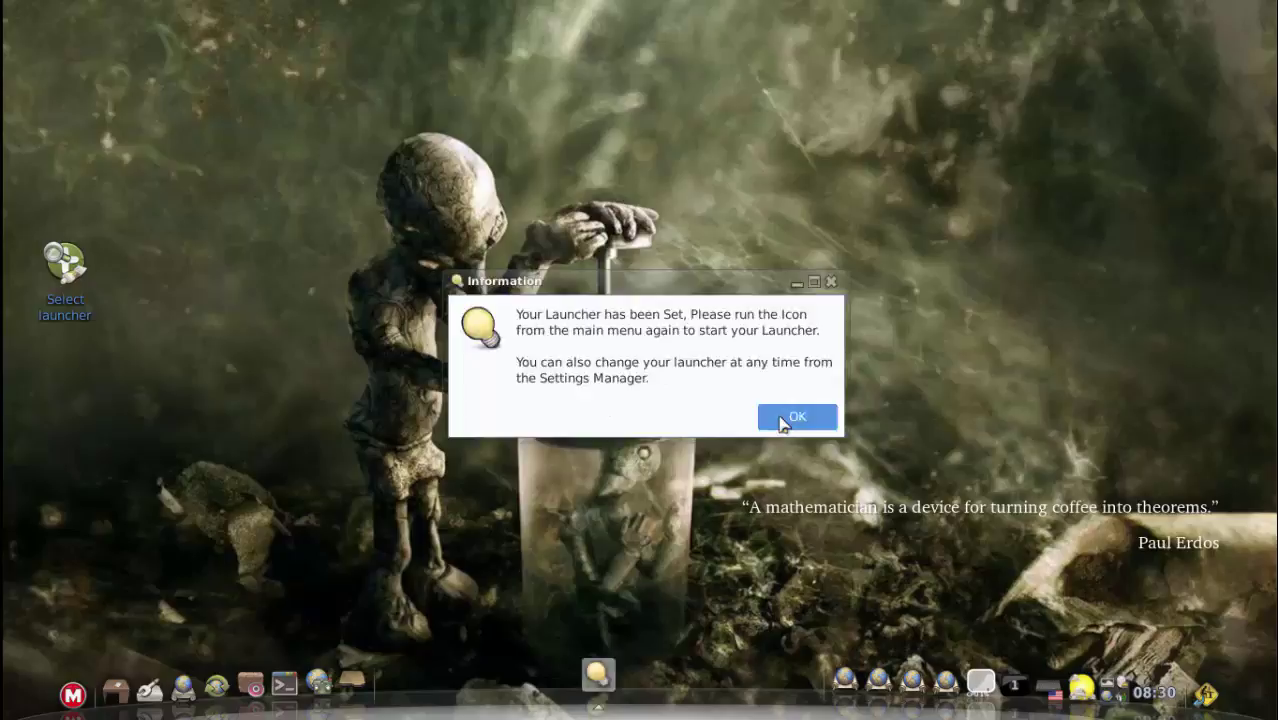
# Step: Open the ring launcher and browse its Internet, Office, Games, Settings and System categories, returning to the main ring after each
pyautogui.click(78, 690)
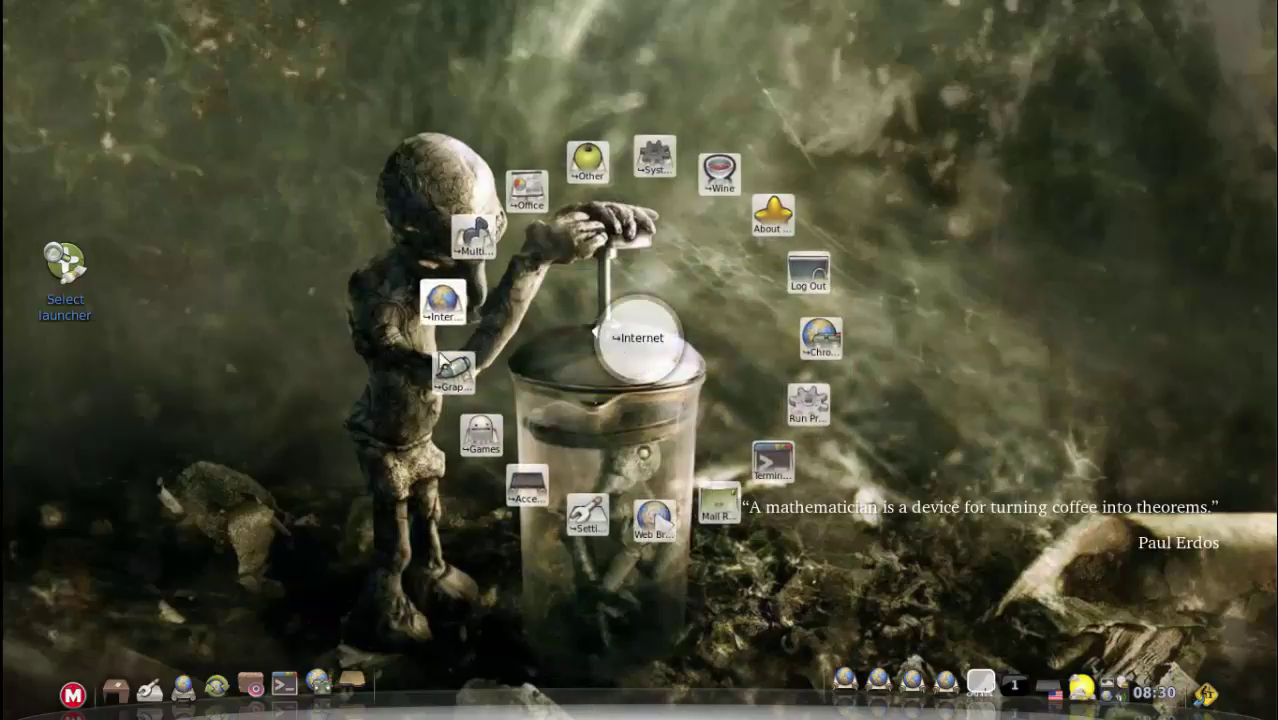
pyautogui.click(457, 302)
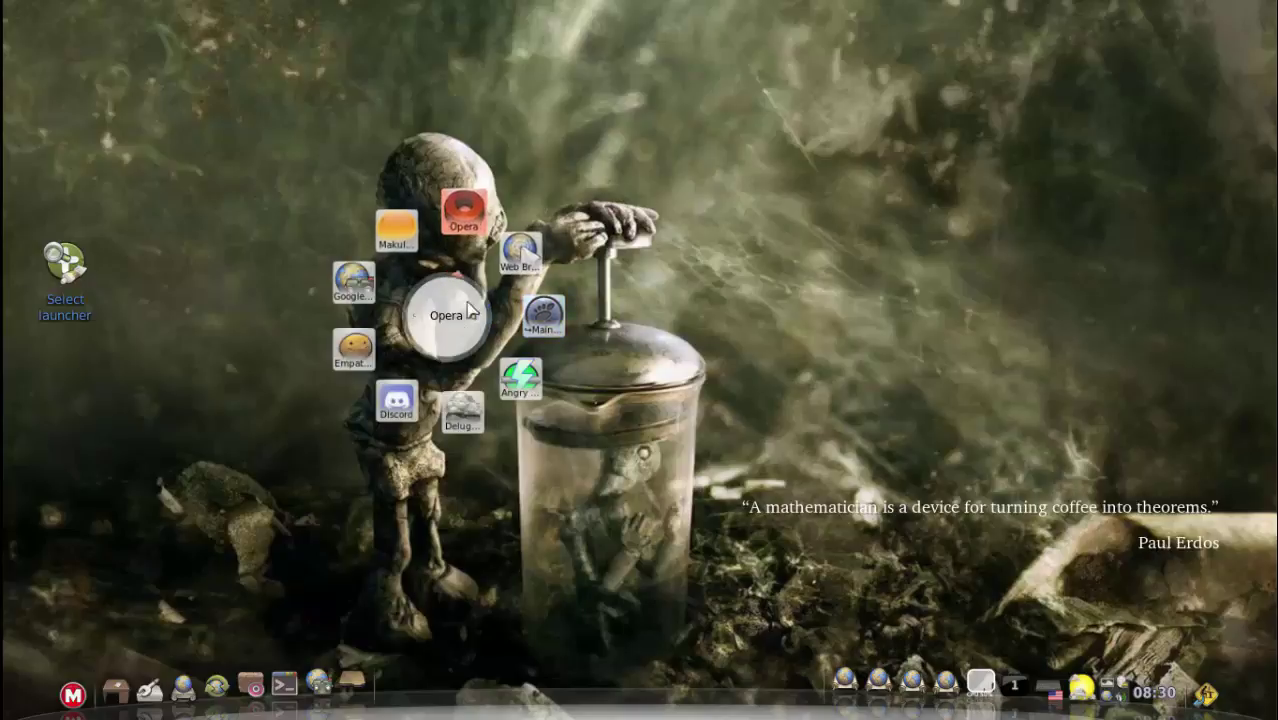
pyautogui.click(548, 316)
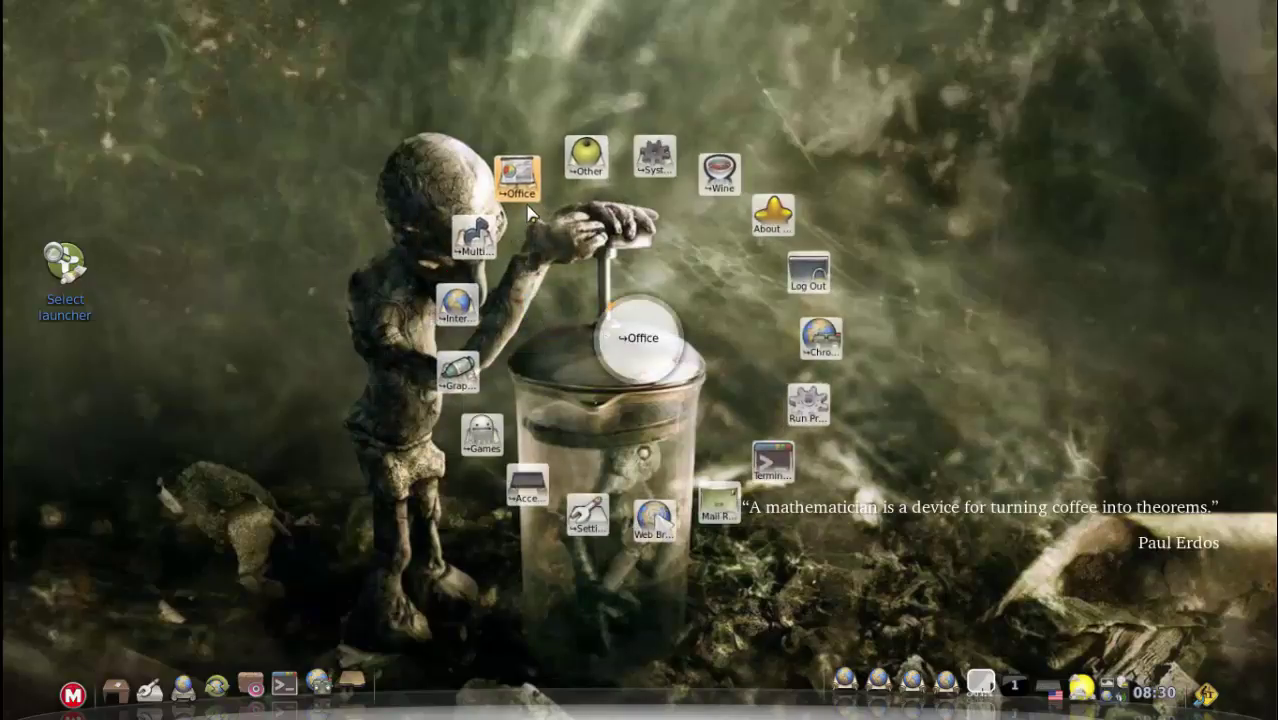
pyautogui.click(528, 212)
pyautogui.click(530, 232)
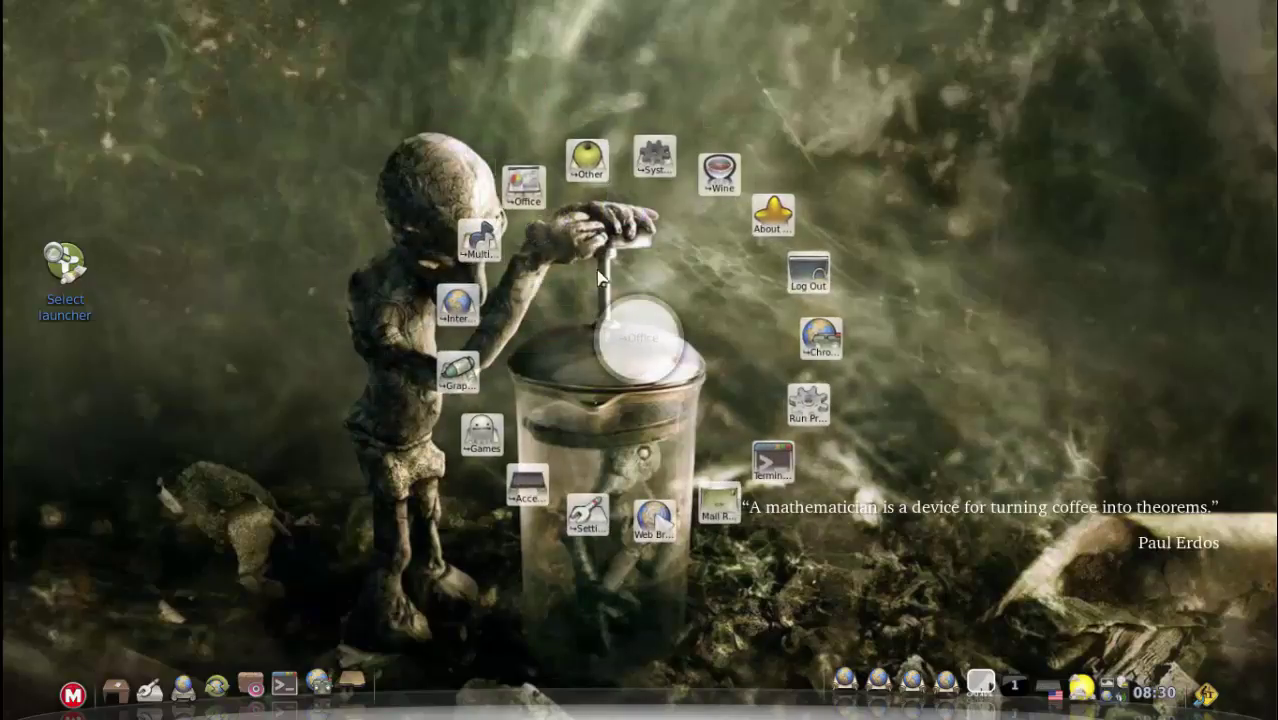
pyautogui.click(465, 439)
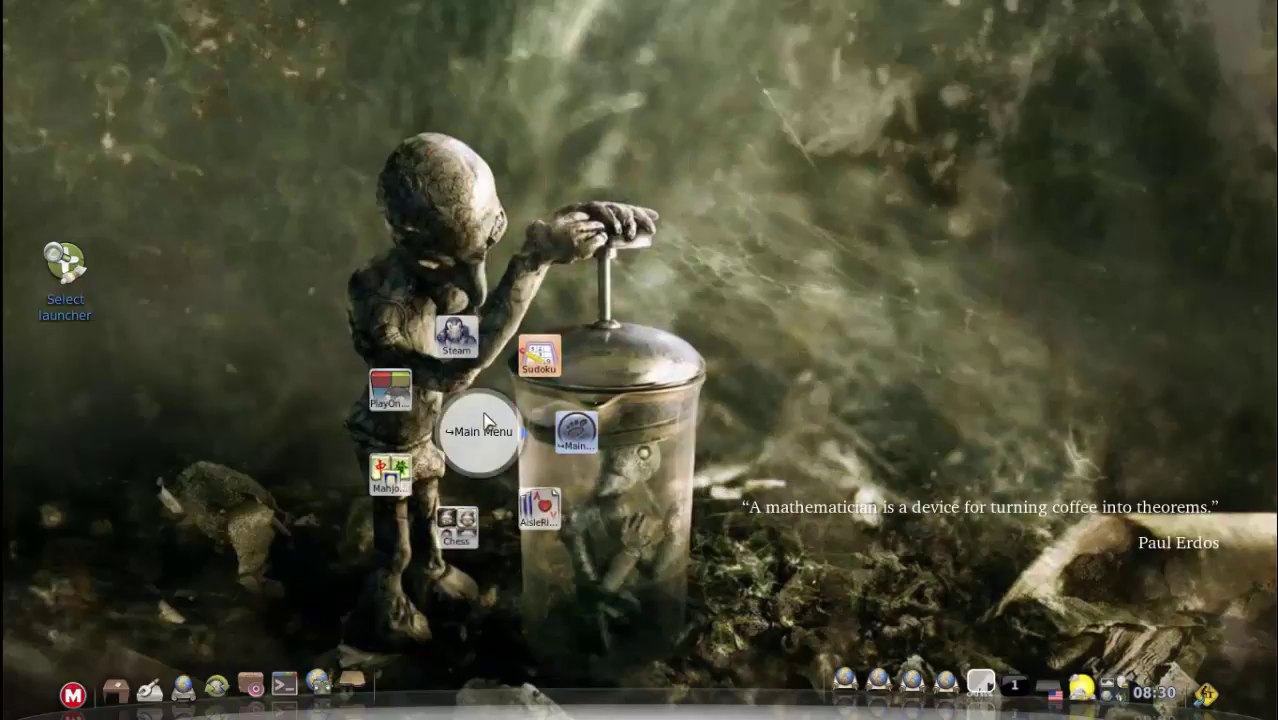
pyautogui.click(576, 432)
pyautogui.click(585, 538)
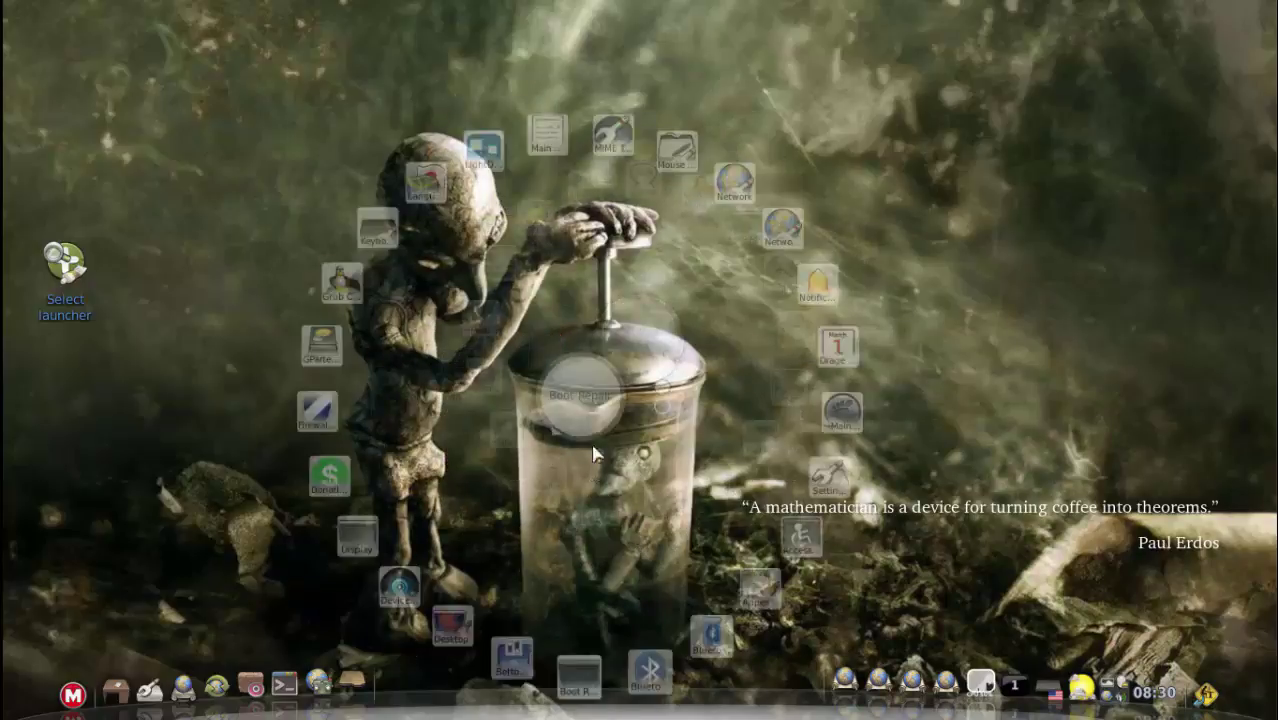
pyautogui.click(575, 395)
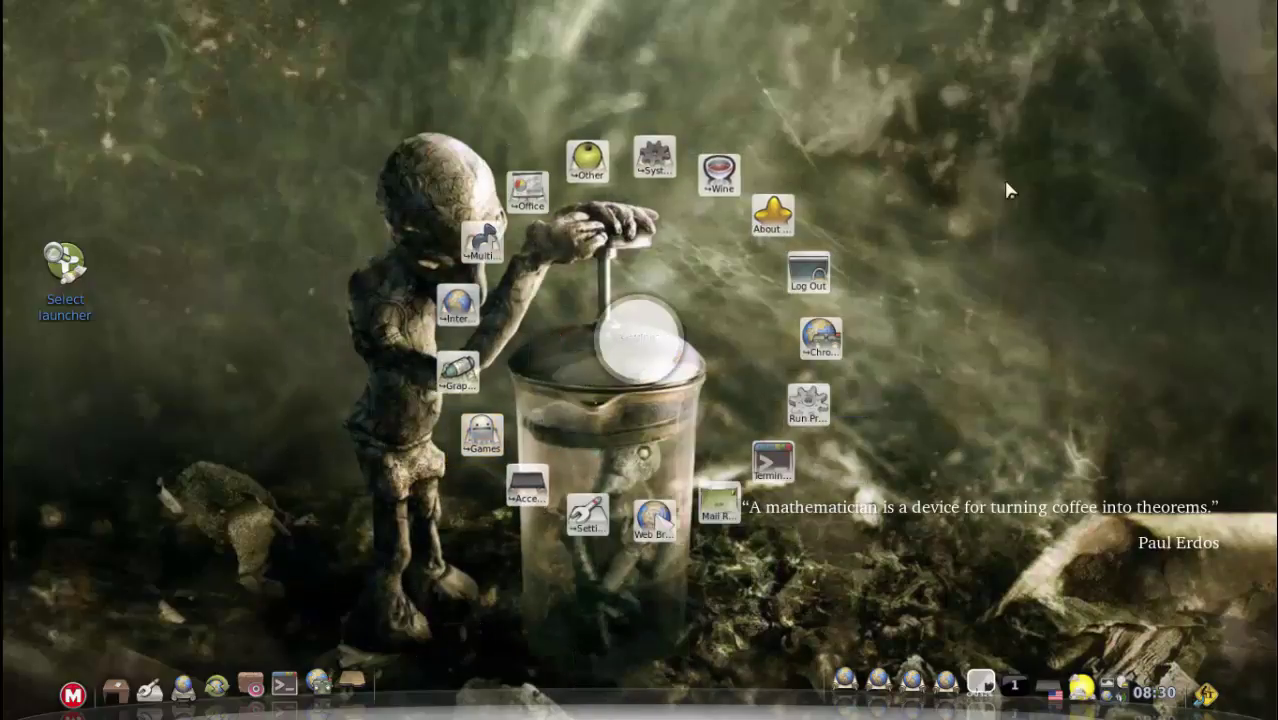
pyautogui.click(654, 157)
pyautogui.click(650, 326)
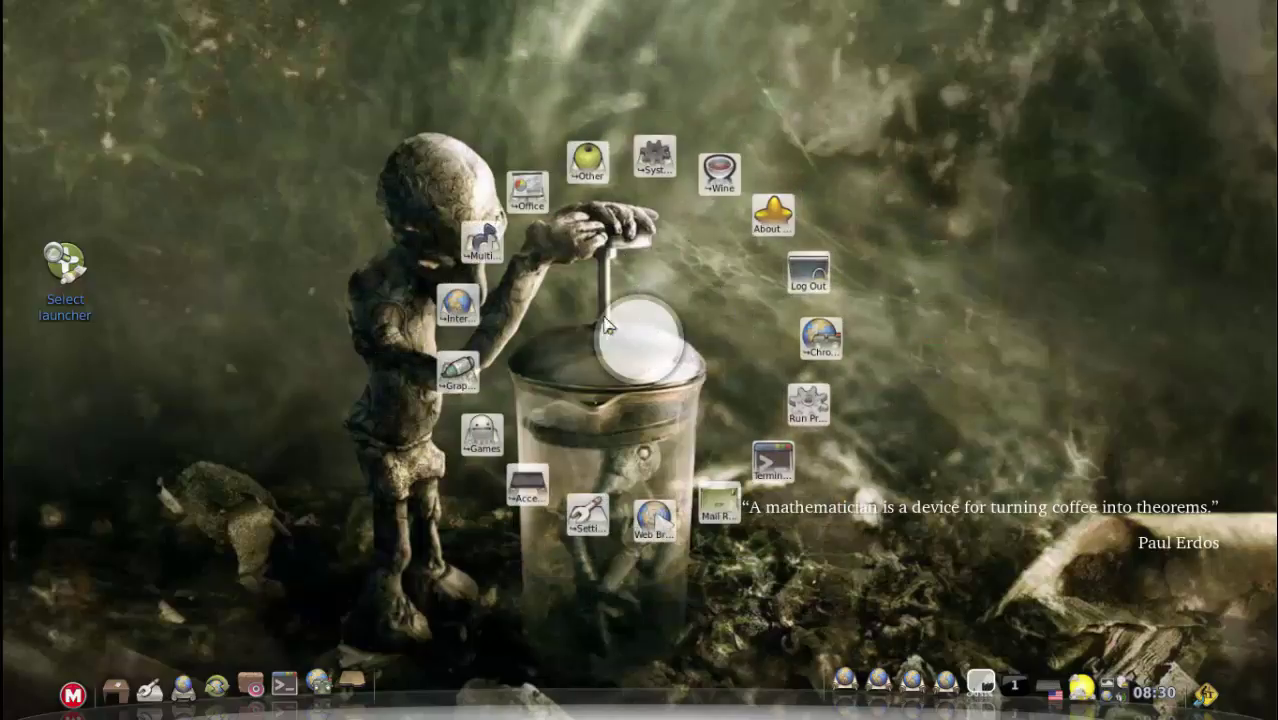
# Step: Look through the ring launcher's Internet and Graphics categories again and close the launcher
pyautogui.click(445, 307)
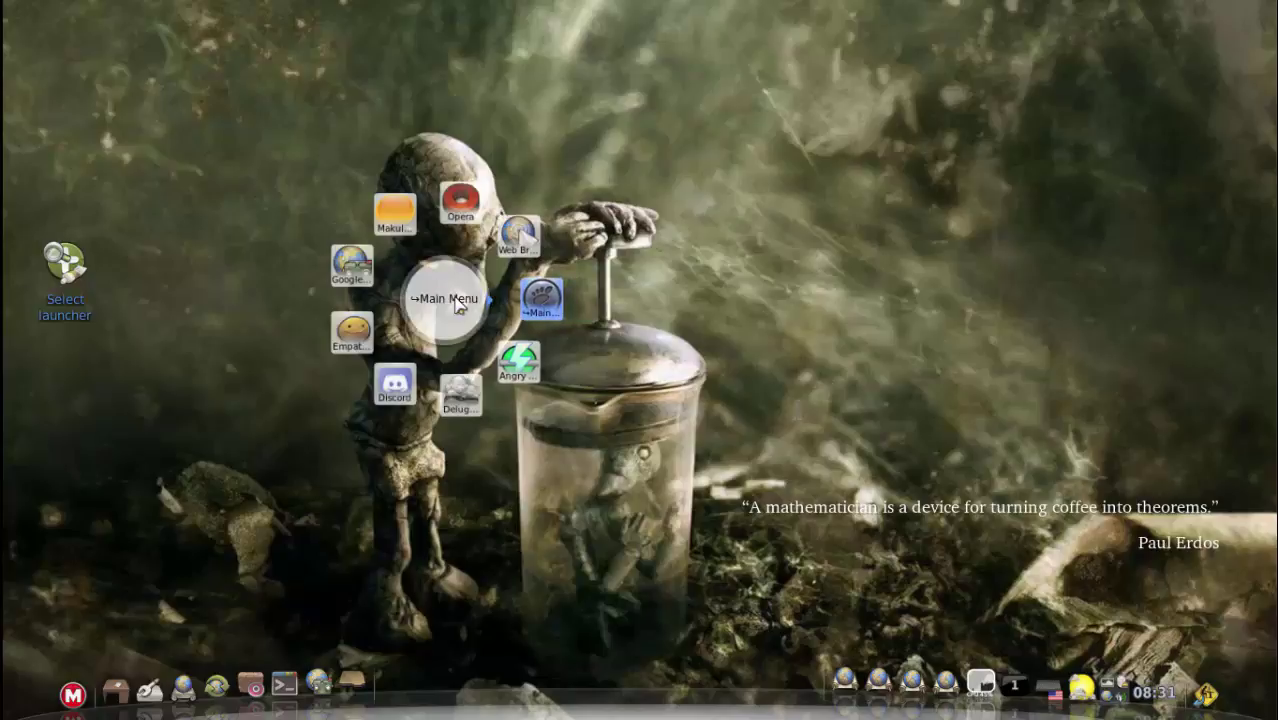
pyautogui.click(486, 298)
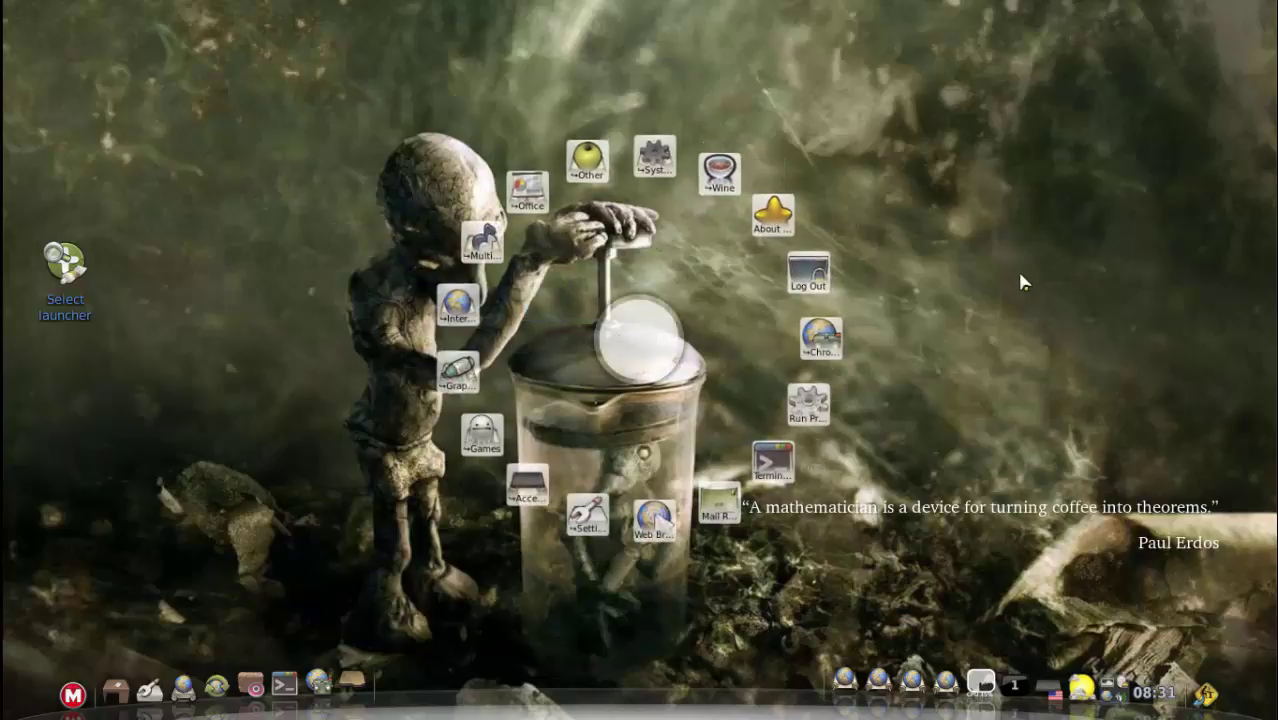
pyautogui.click(453, 373)
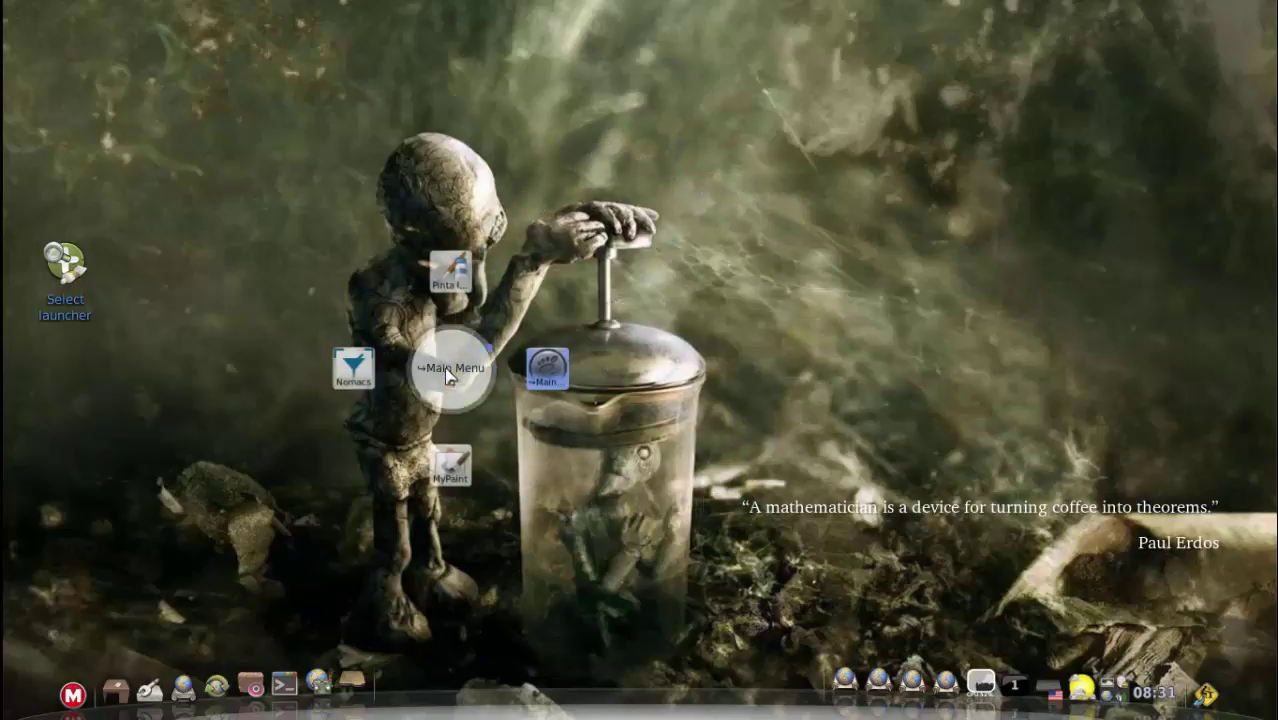
pyautogui.click(558, 350)
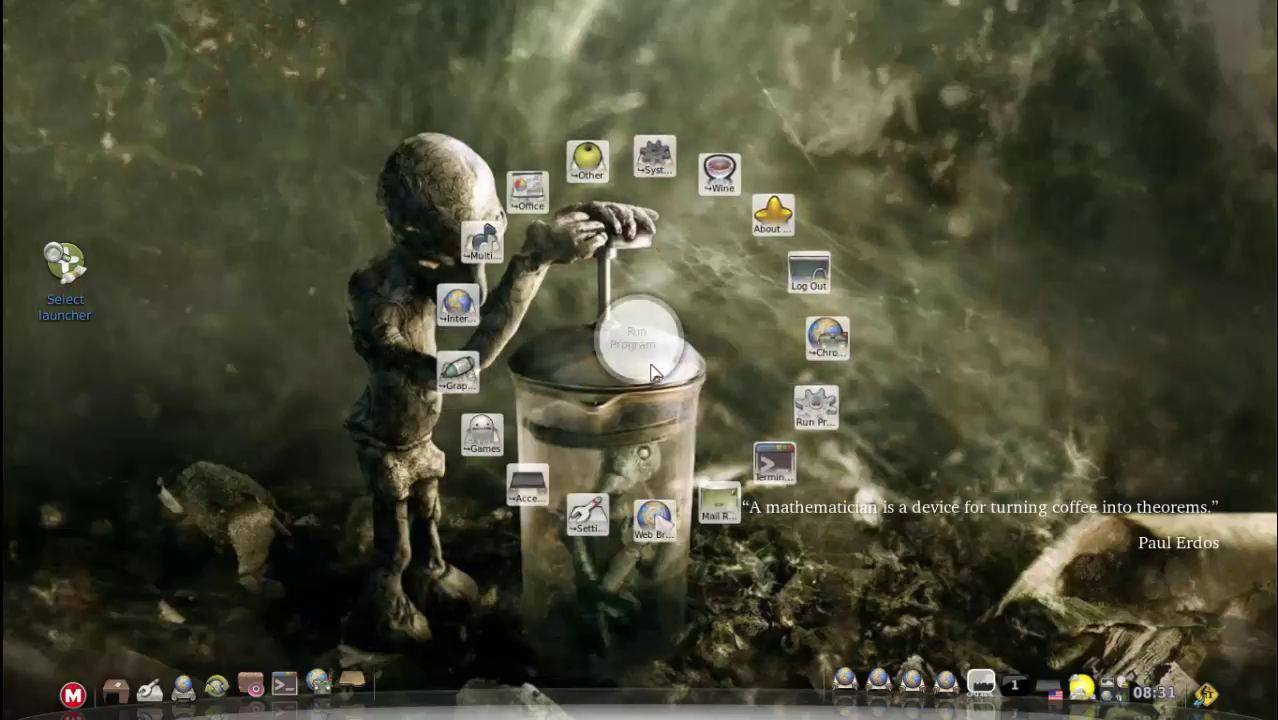
pyautogui.click(448, 375)
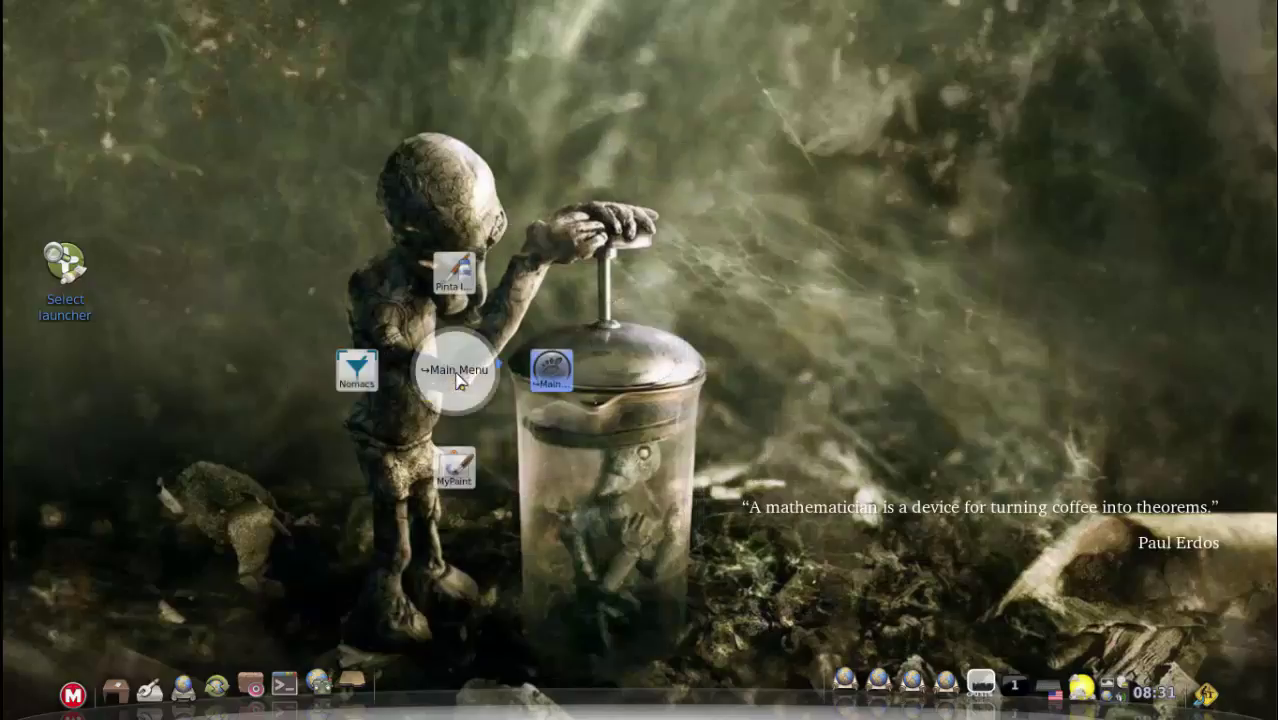
pyautogui.click(457, 376)
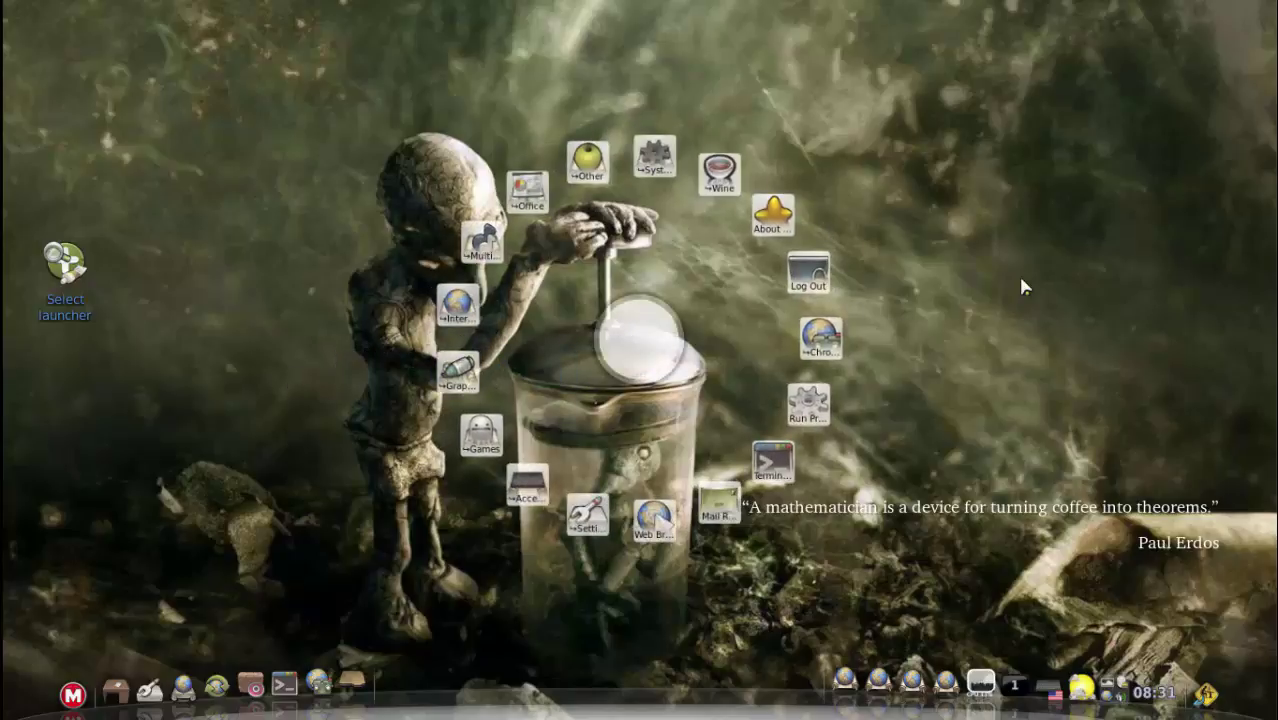
pyautogui.click(972, 279)
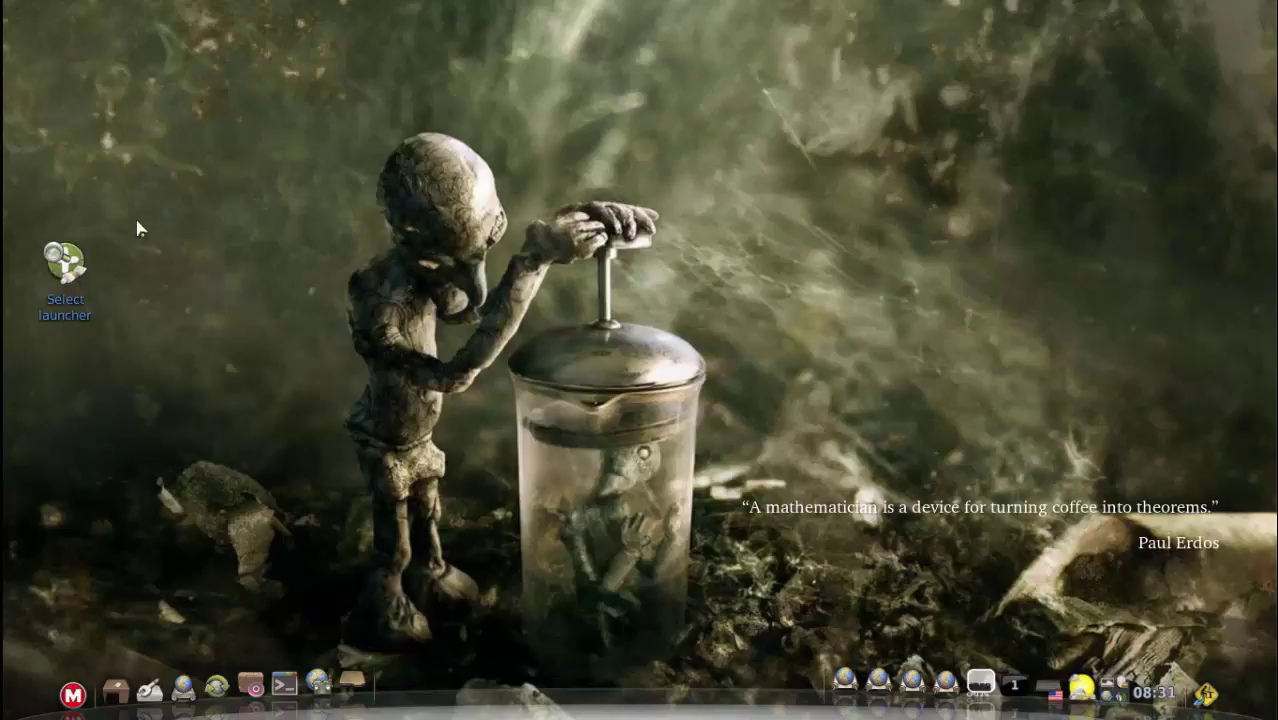
pyautogui.moveTo(150, 184); pyautogui.dragTo(31, 389)
pyautogui.click(31, 395)
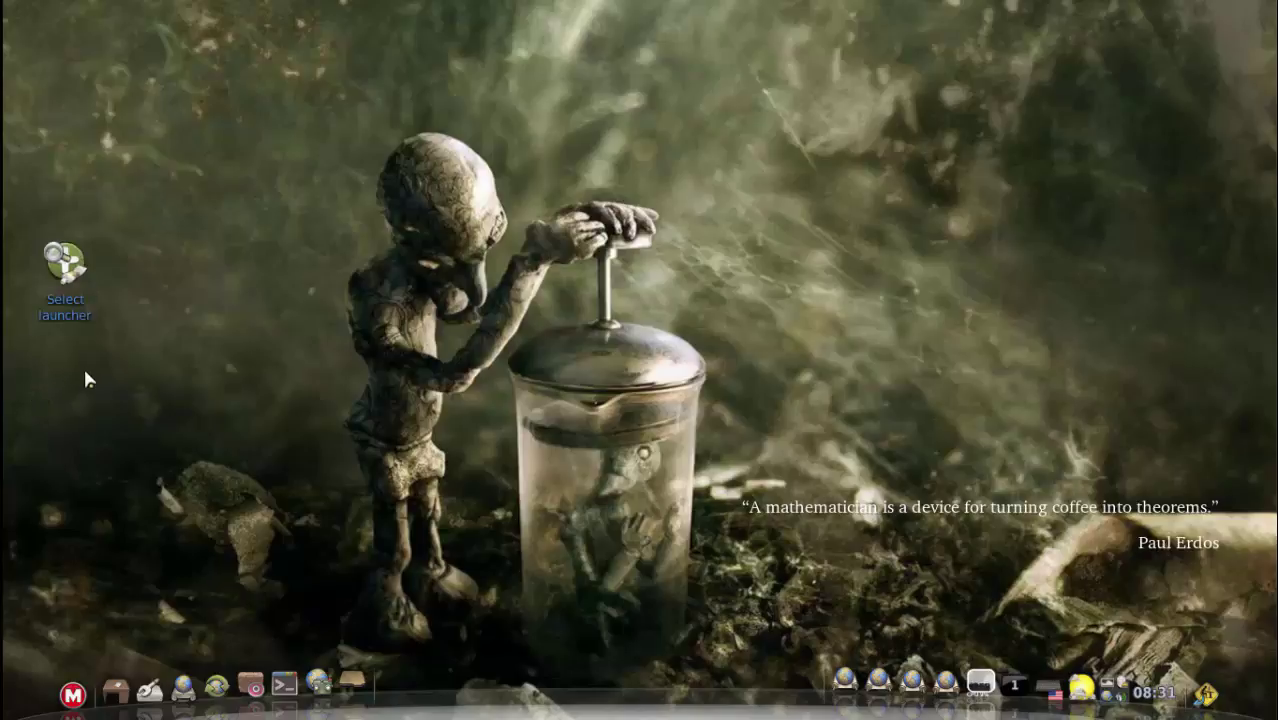
# Step: Locate the Select launcher entry in the ring launcher's Settings category and close the launcher
pyautogui.click(72, 694)
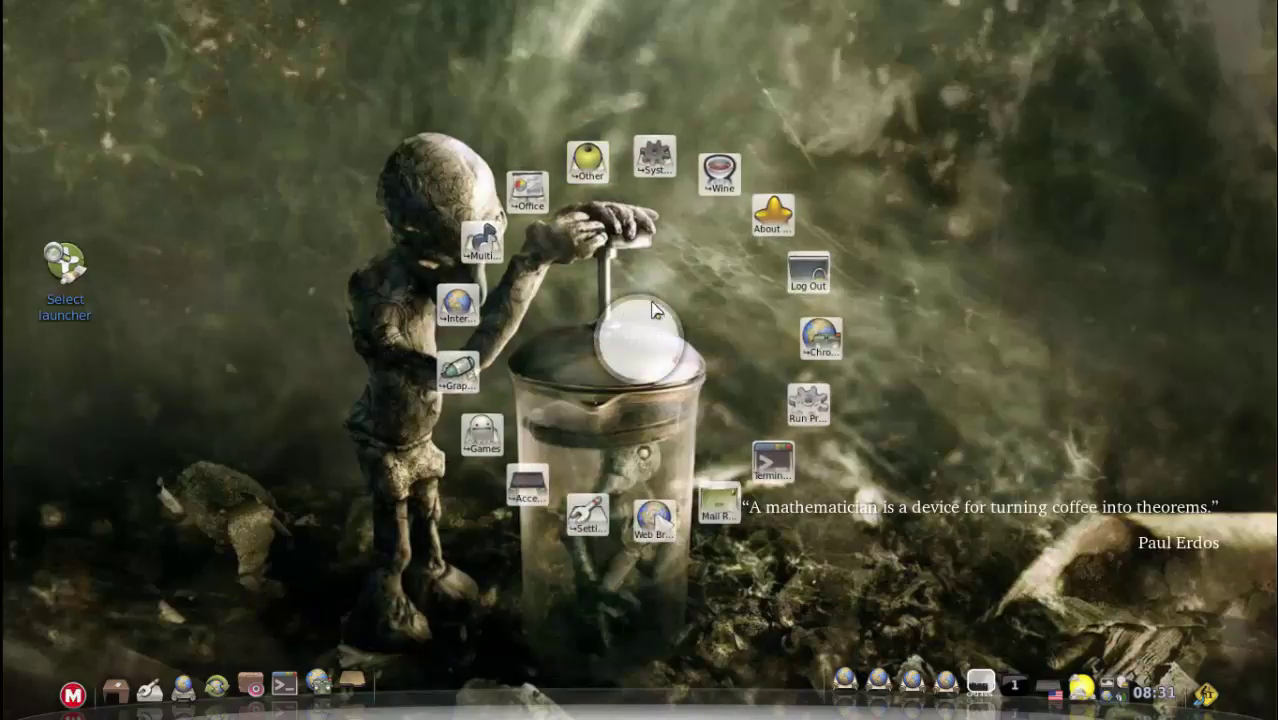
pyautogui.click(587, 515)
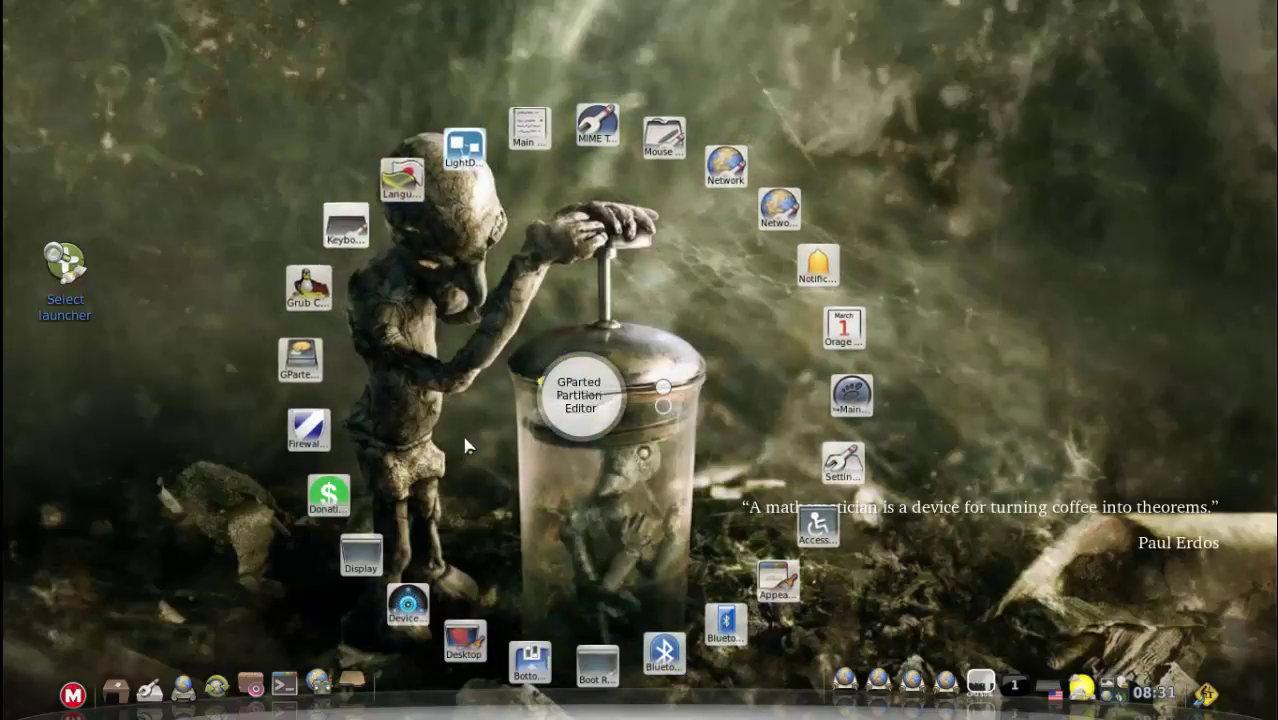
pyautogui.click(588, 428)
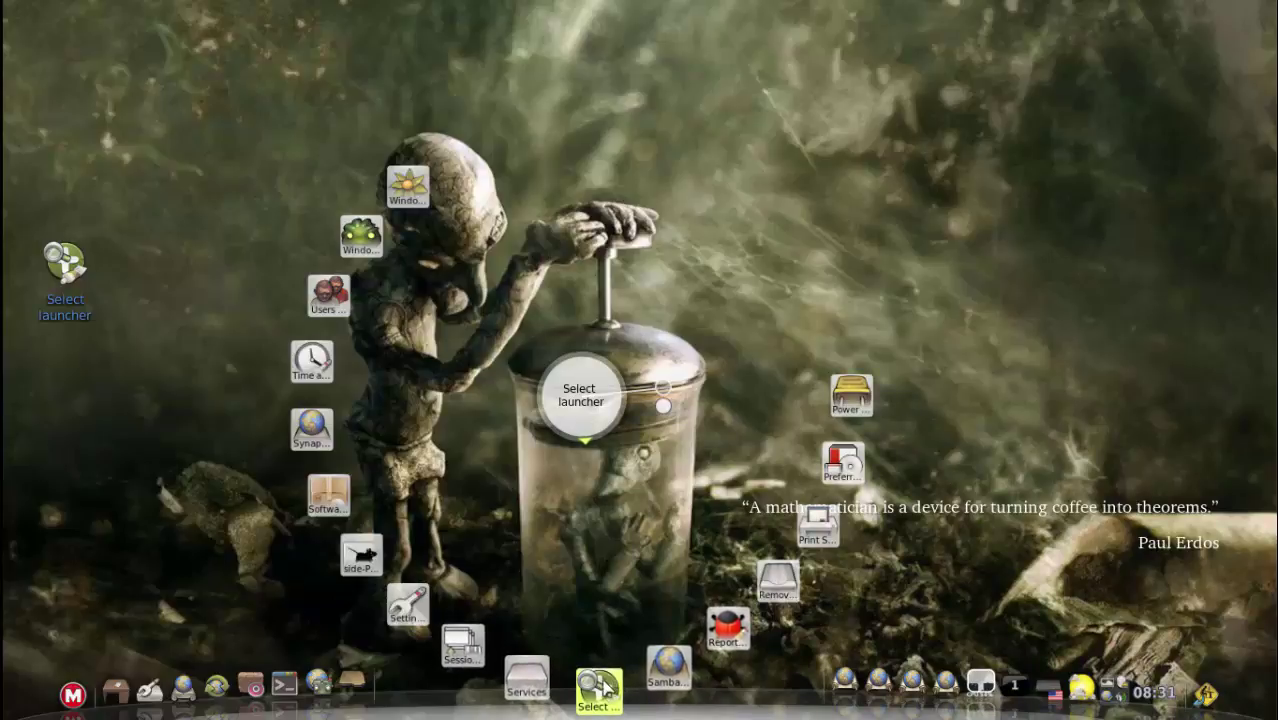
pyautogui.click(753, 176)
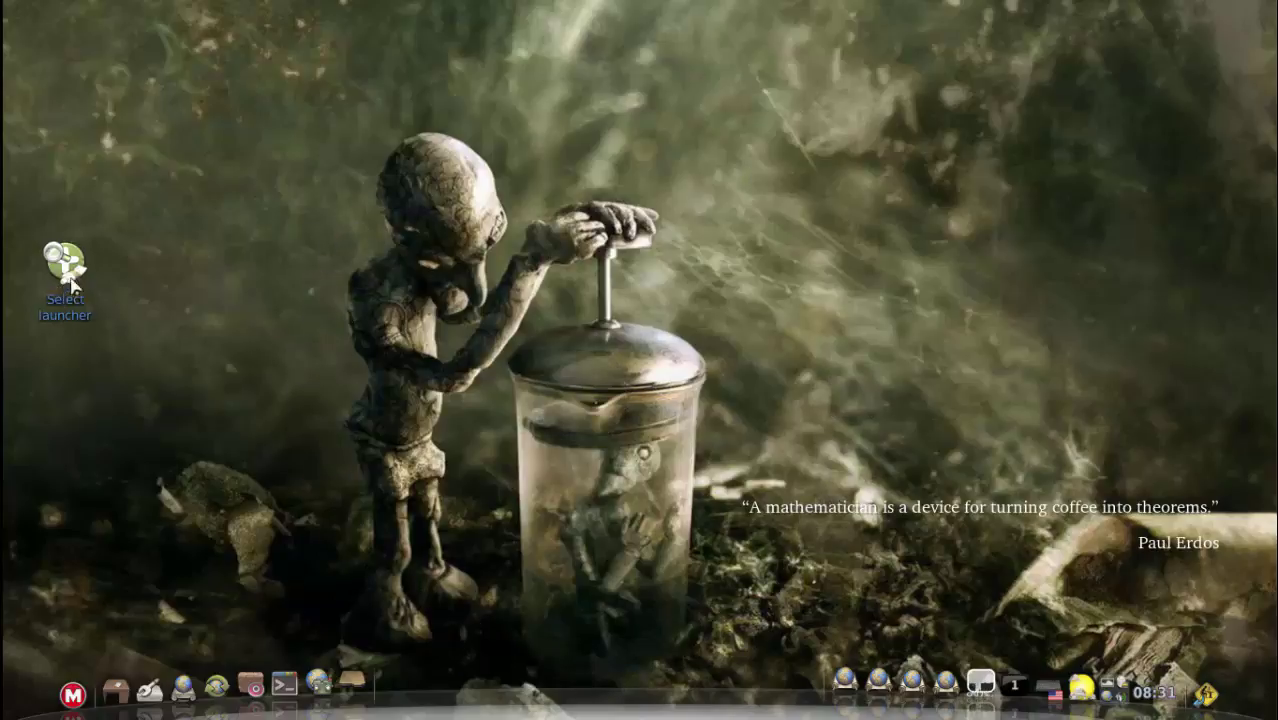
pyautogui.click(72, 695)
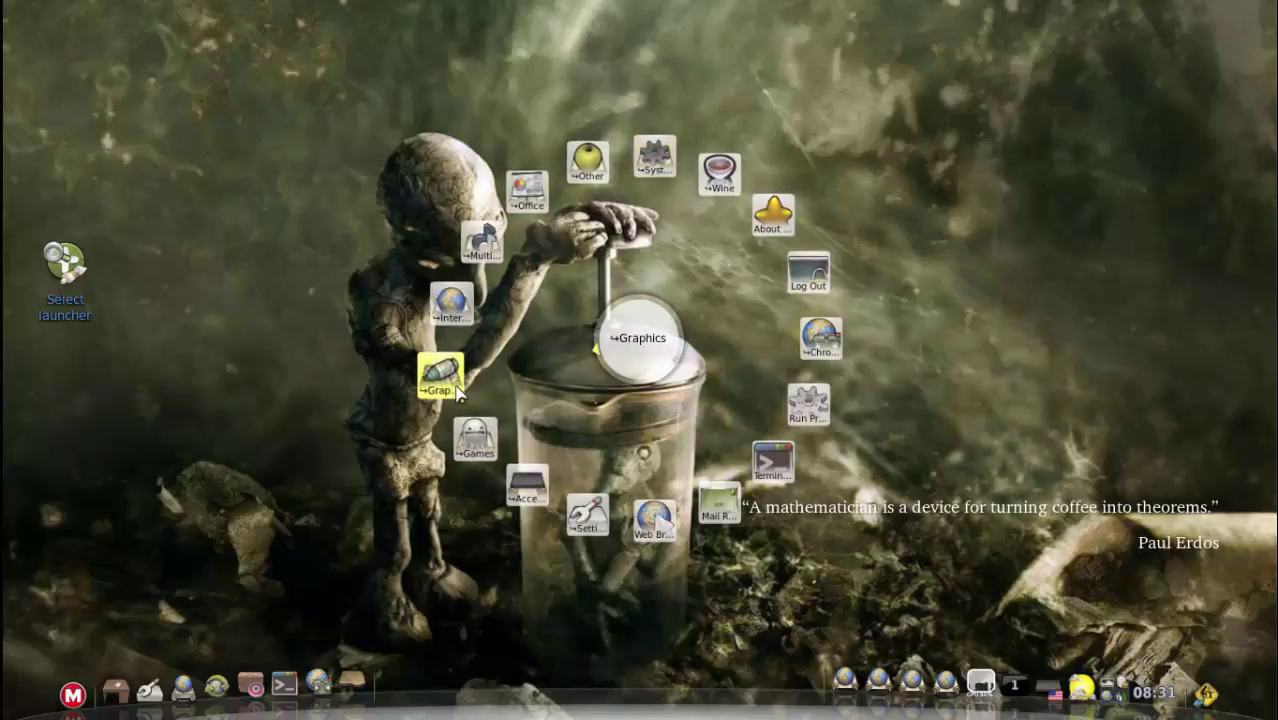
pyautogui.click(264, 356)
# Step: Set Classic as the preferred launcher with the desktop's Select launcher and open the main menu in that style
pyautogui.doubleClick(65, 300)
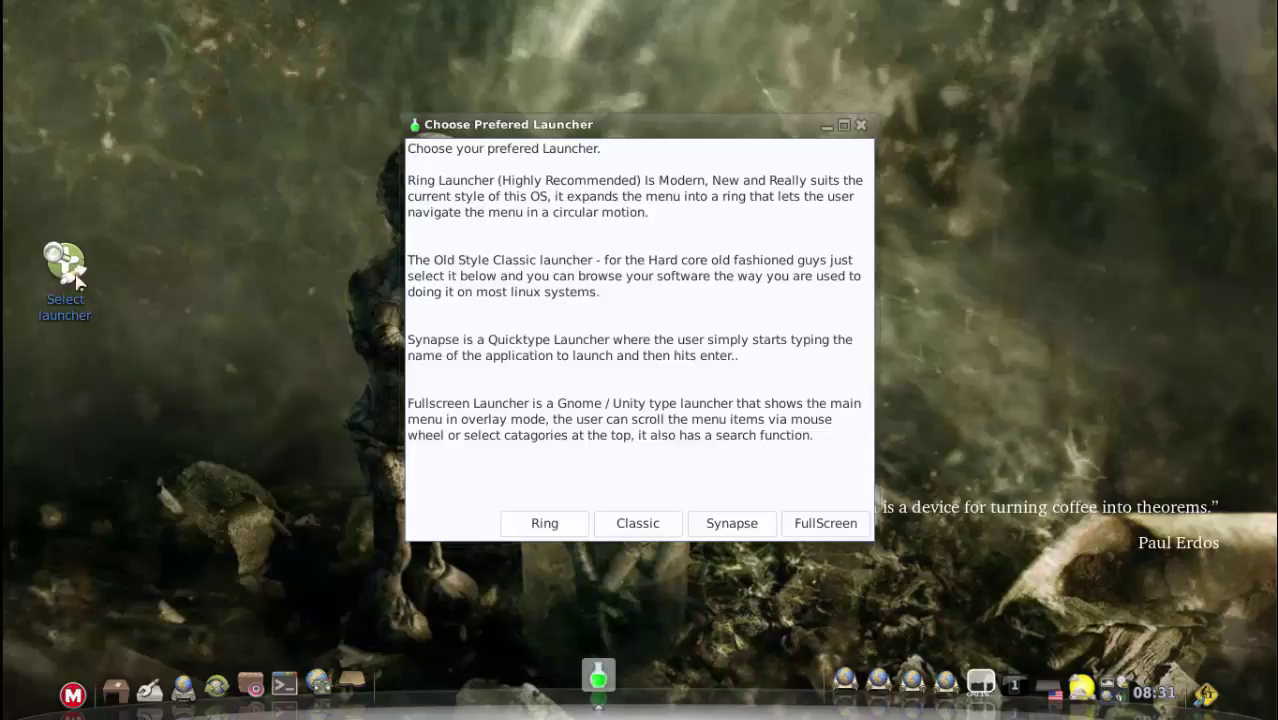
pyautogui.click(636, 520)
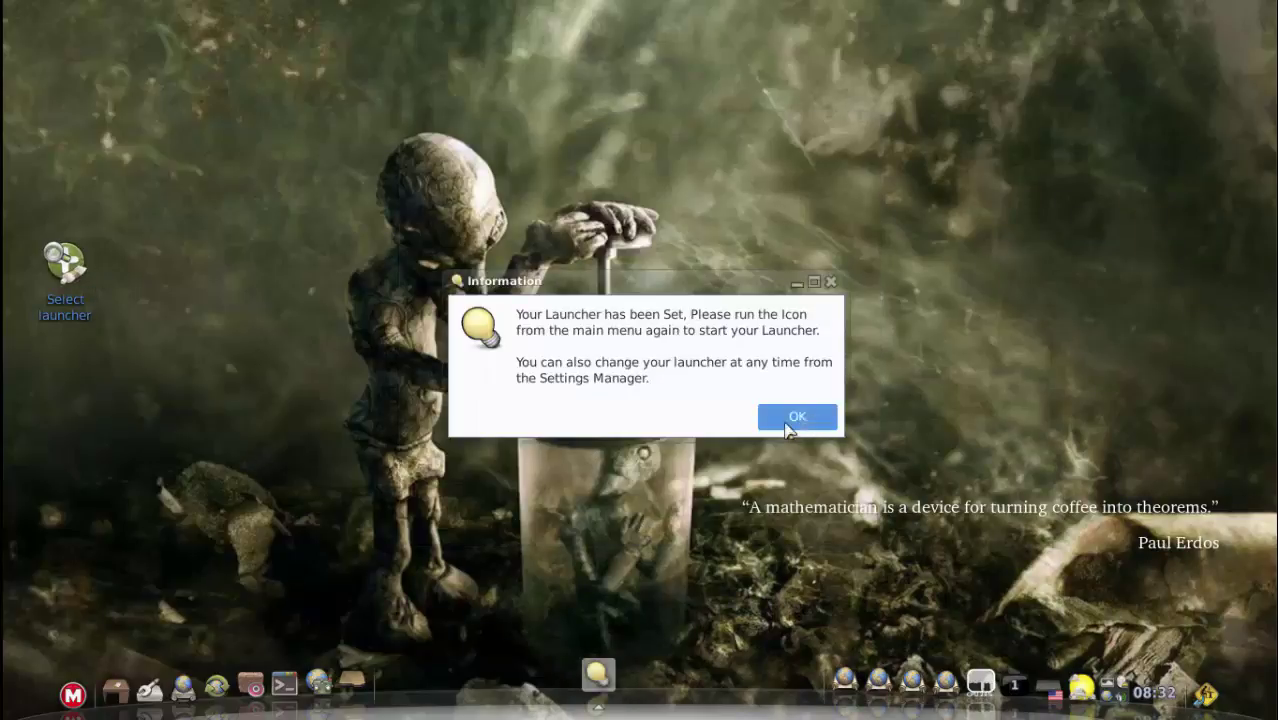
pyautogui.press('Return')
pyautogui.click(76, 695)
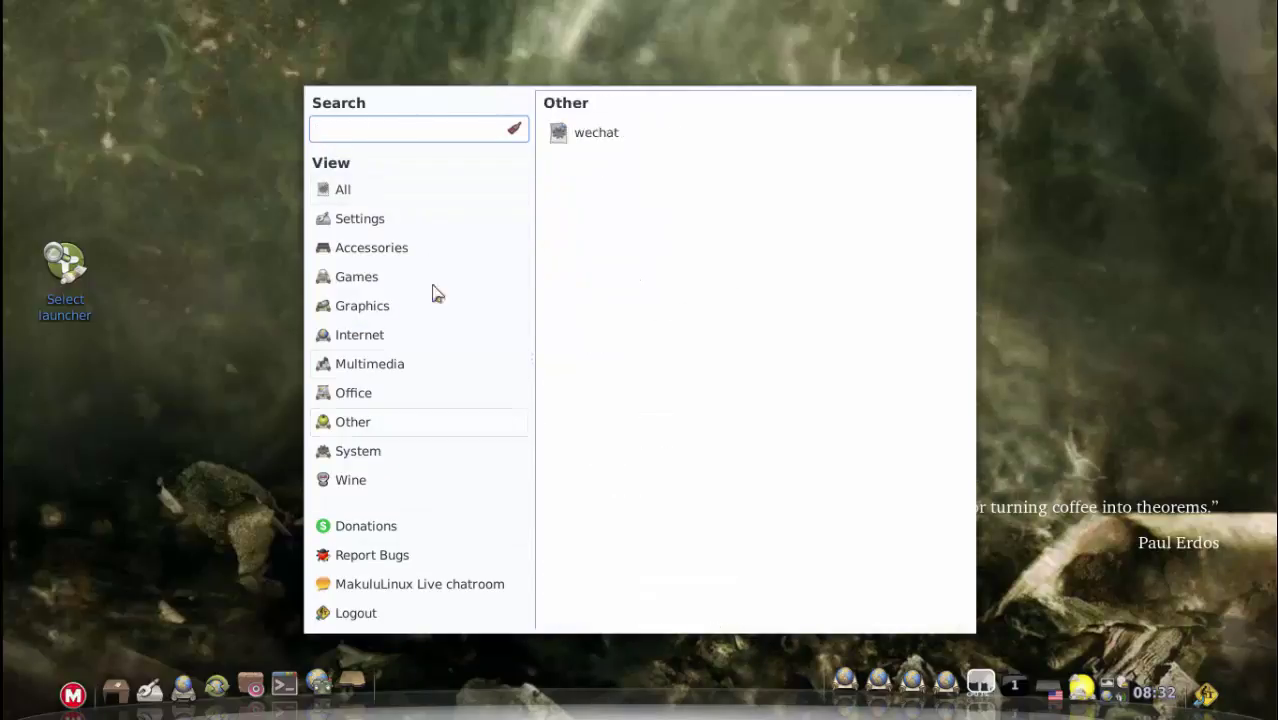
# Step: Browse the classic menu's categories, including Accessories and Games, and close the menu
pyautogui.click(172, 500)
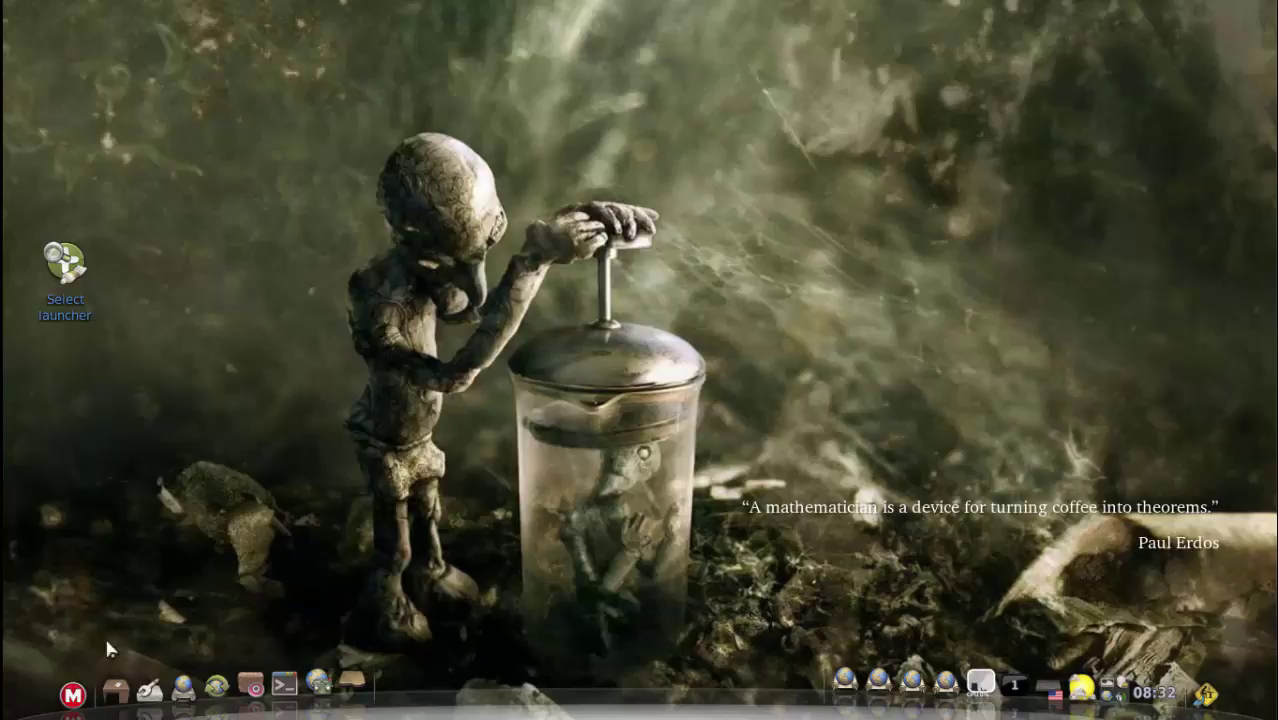
pyautogui.click(71, 697)
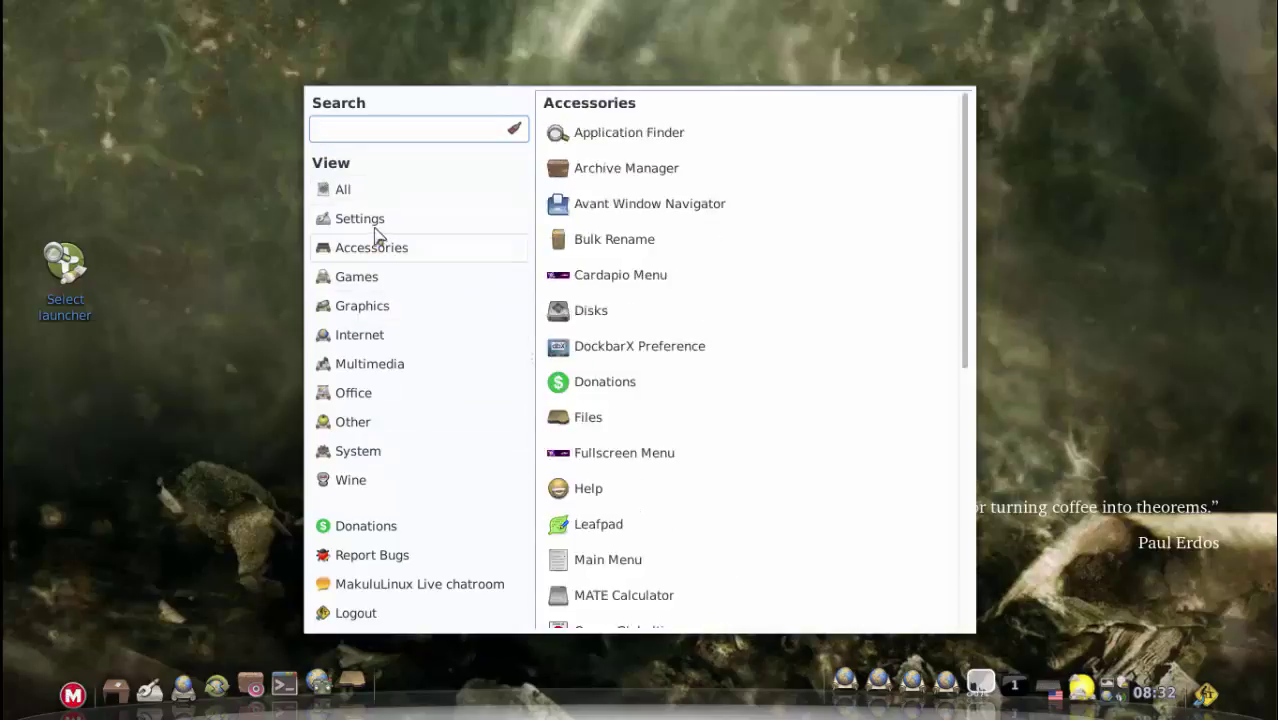
pyautogui.click(392, 277)
pyautogui.click(118, 608)
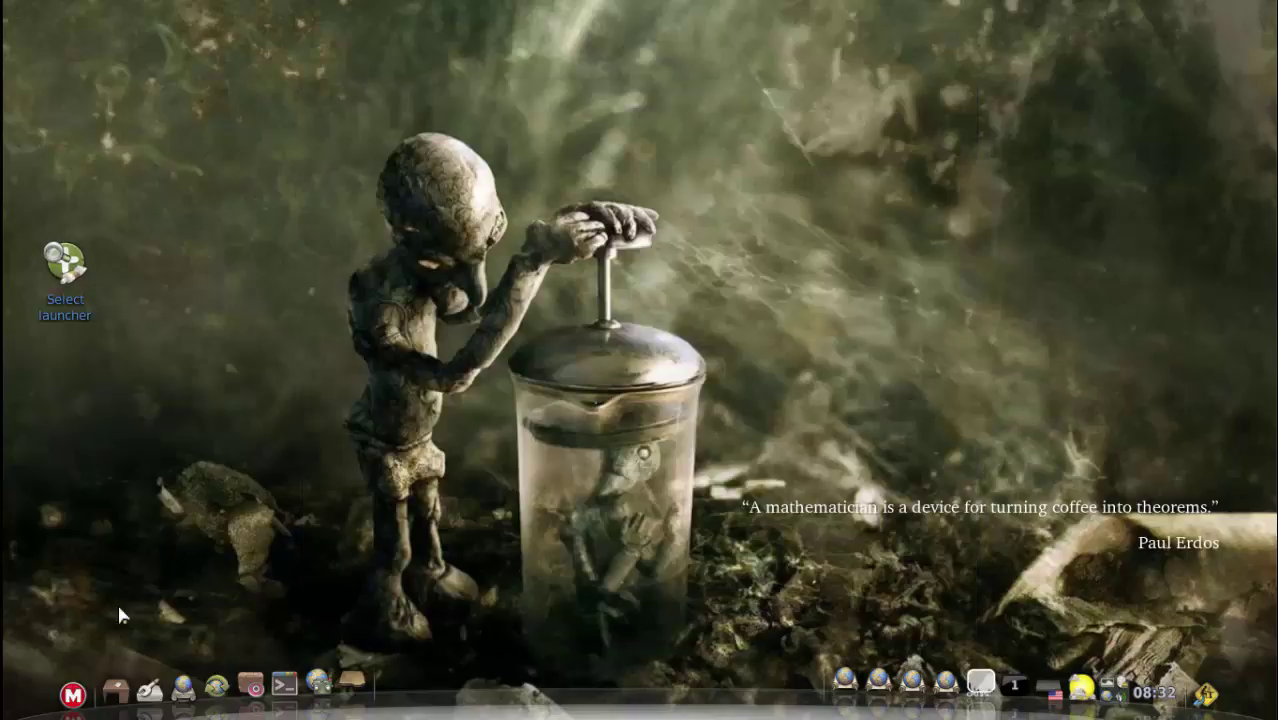
pyautogui.click(72, 693)
pyautogui.click(140, 390)
# Step: Choose Classic again in the desktop's Select launcher and acknowledge the confirmation
pyautogui.doubleClick(66, 304)
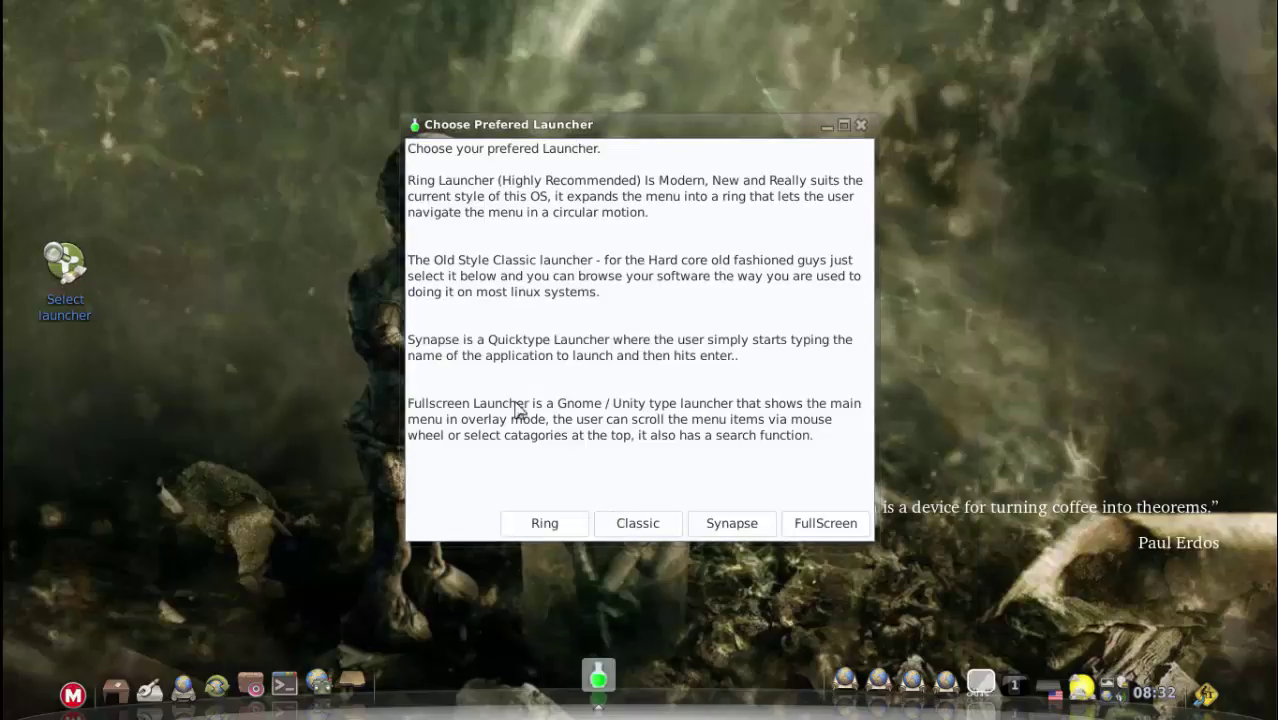
pyautogui.click(632, 528)
pyautogui.click(796, 417)
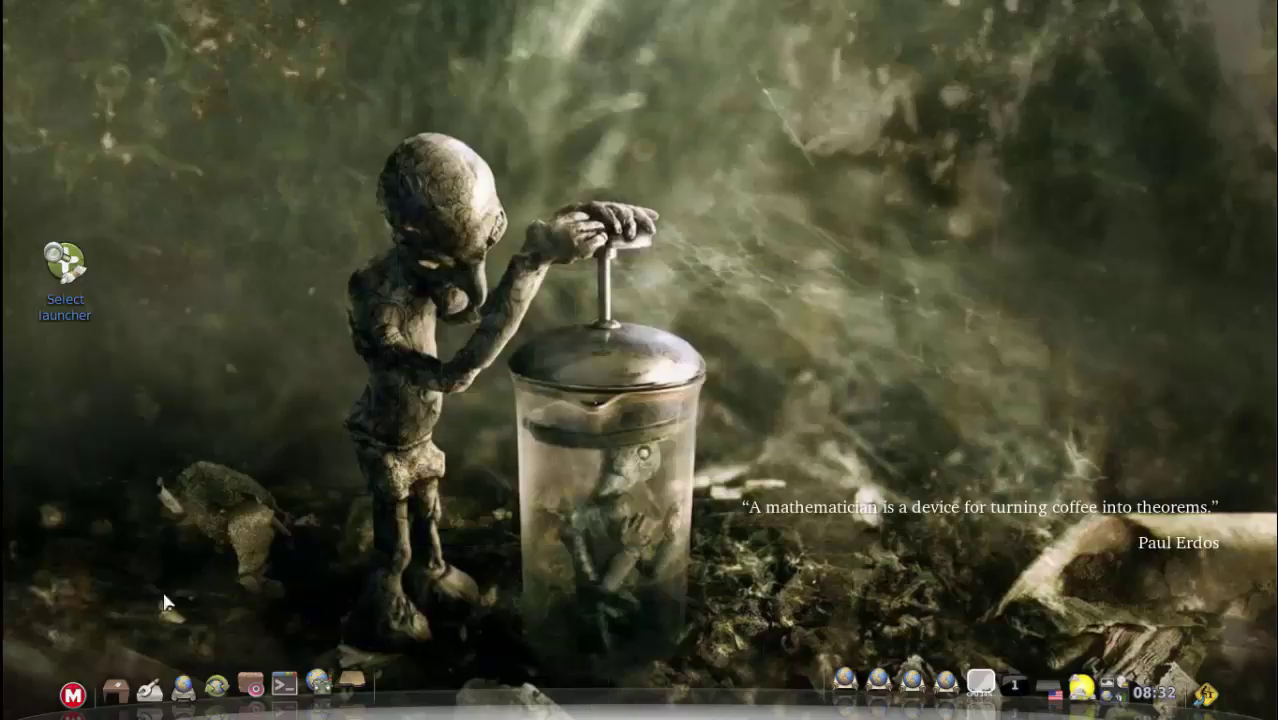
# Step: Look through the classic menu's Settings list and Internet category and close the menu
pyautogui.click(72, 693)
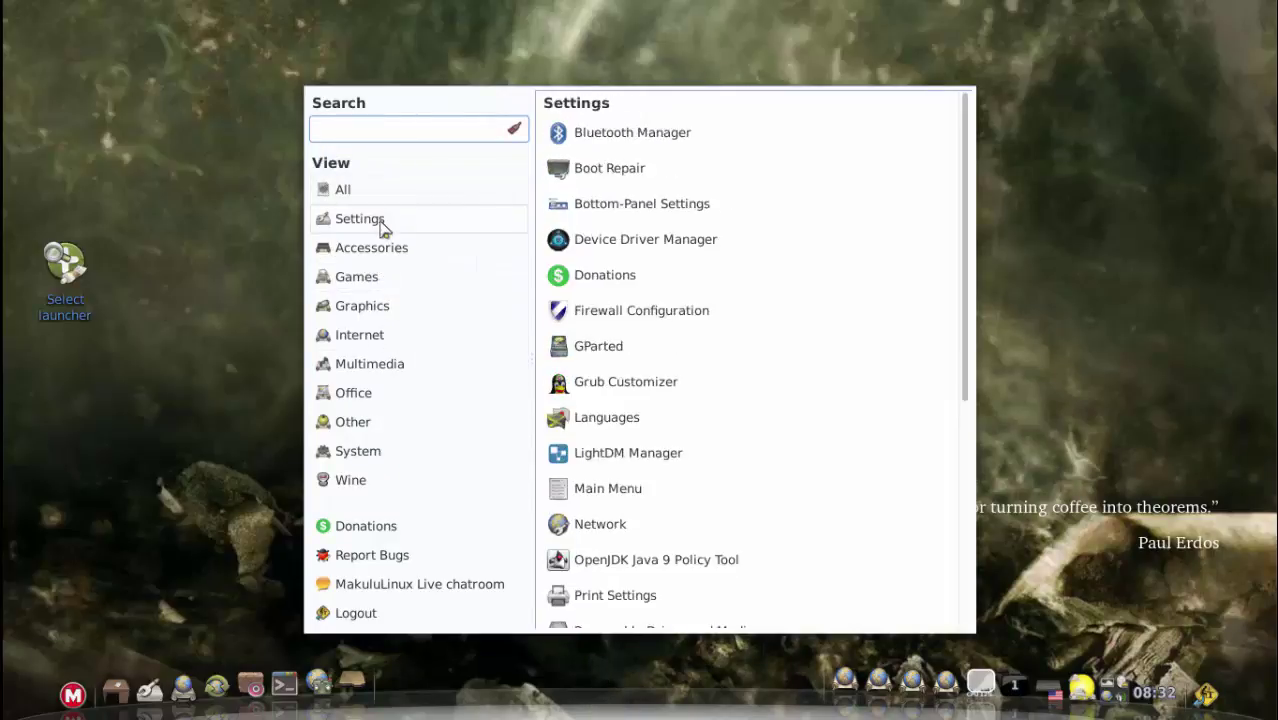
pyautogui.scroll(-3, 700, 300)
pyautogui.scroll(-3, 709, 333)
pyautogui.click(167, 300)
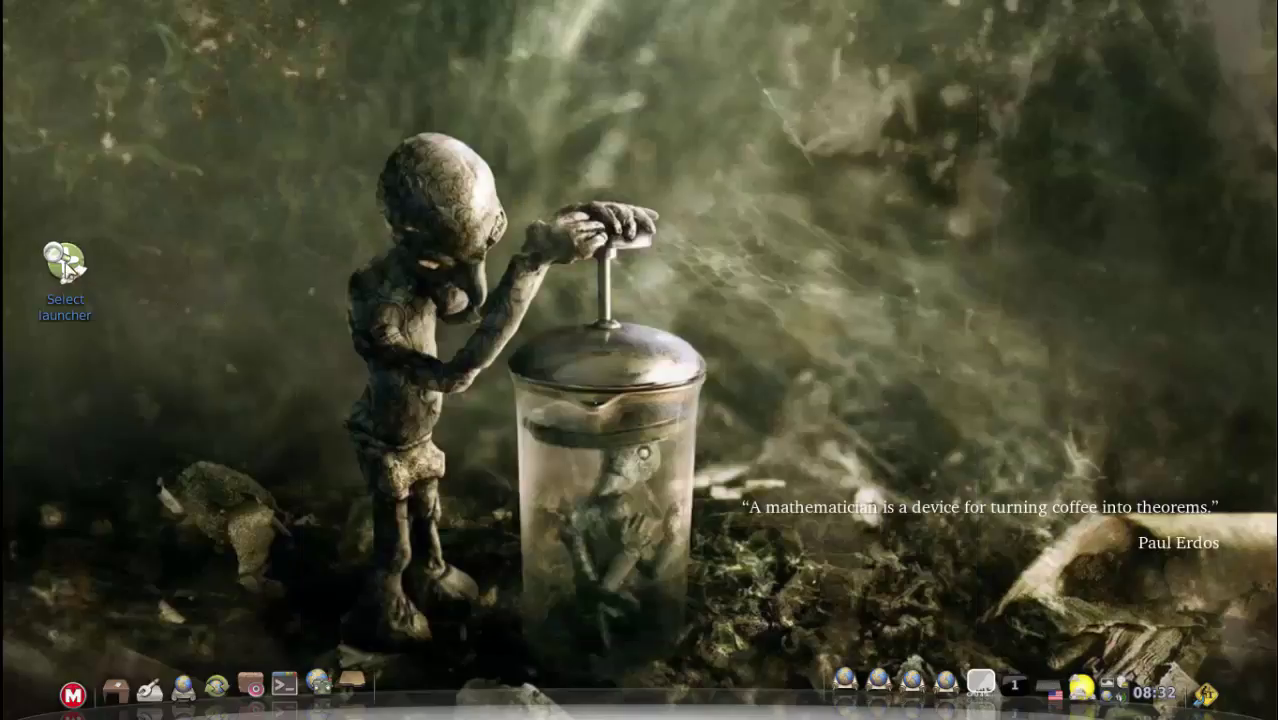
pyautogui.click(68, 696)
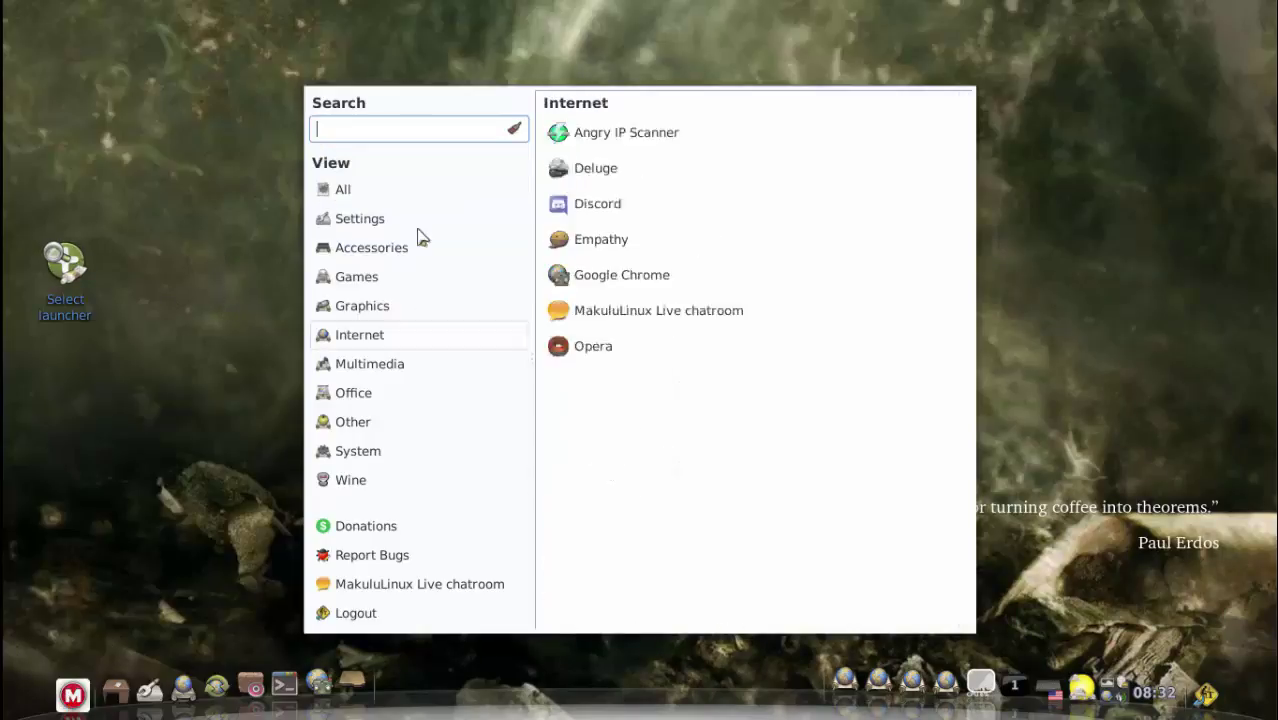
pyautogui.click(145, 344)
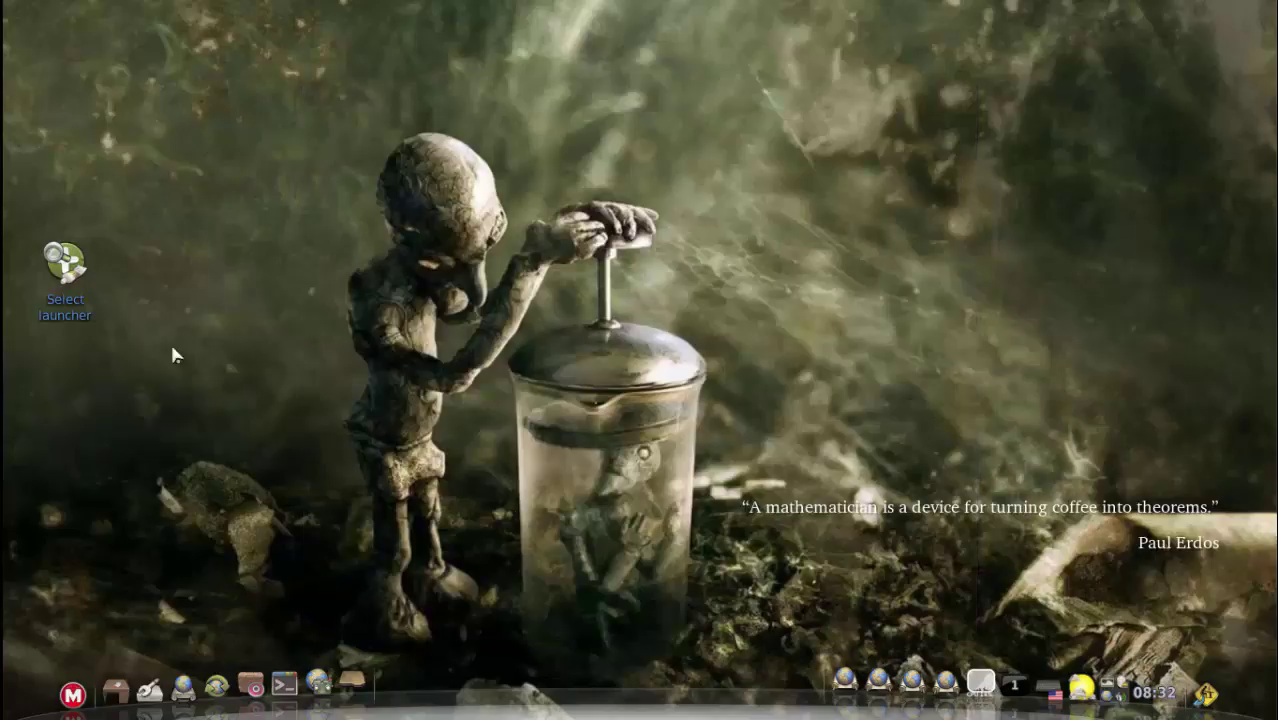
# Step: Set Synapse as the preferred launcher and use it to open Select launcher by searching for "select"
pyautogui.doubleClick(64, 265)
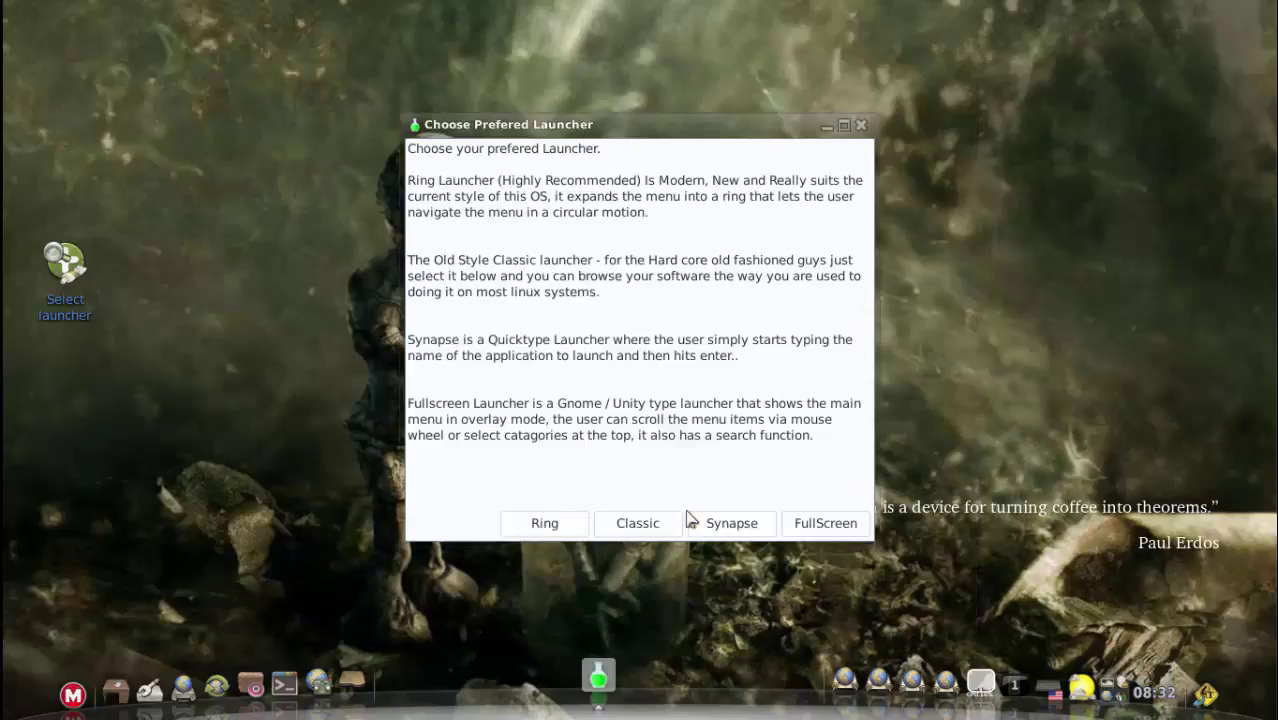
pyautogui.click(718, 524)
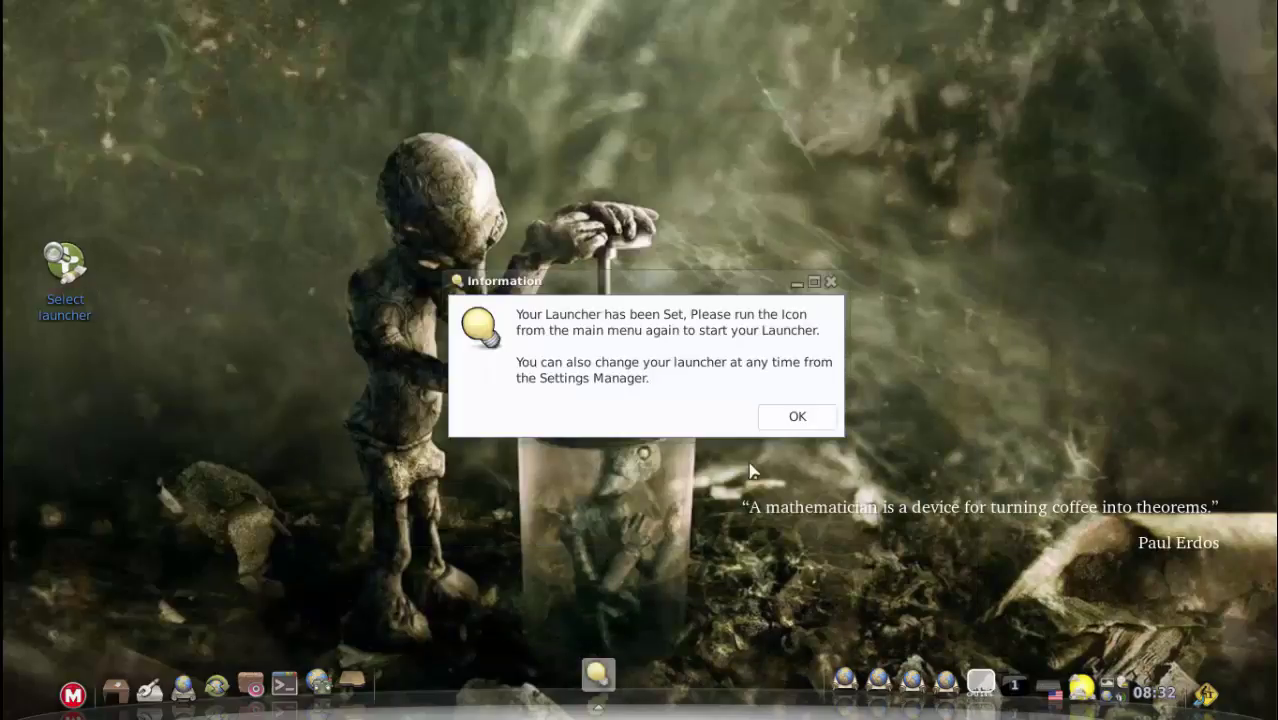
pyautogui.click(790, 428)
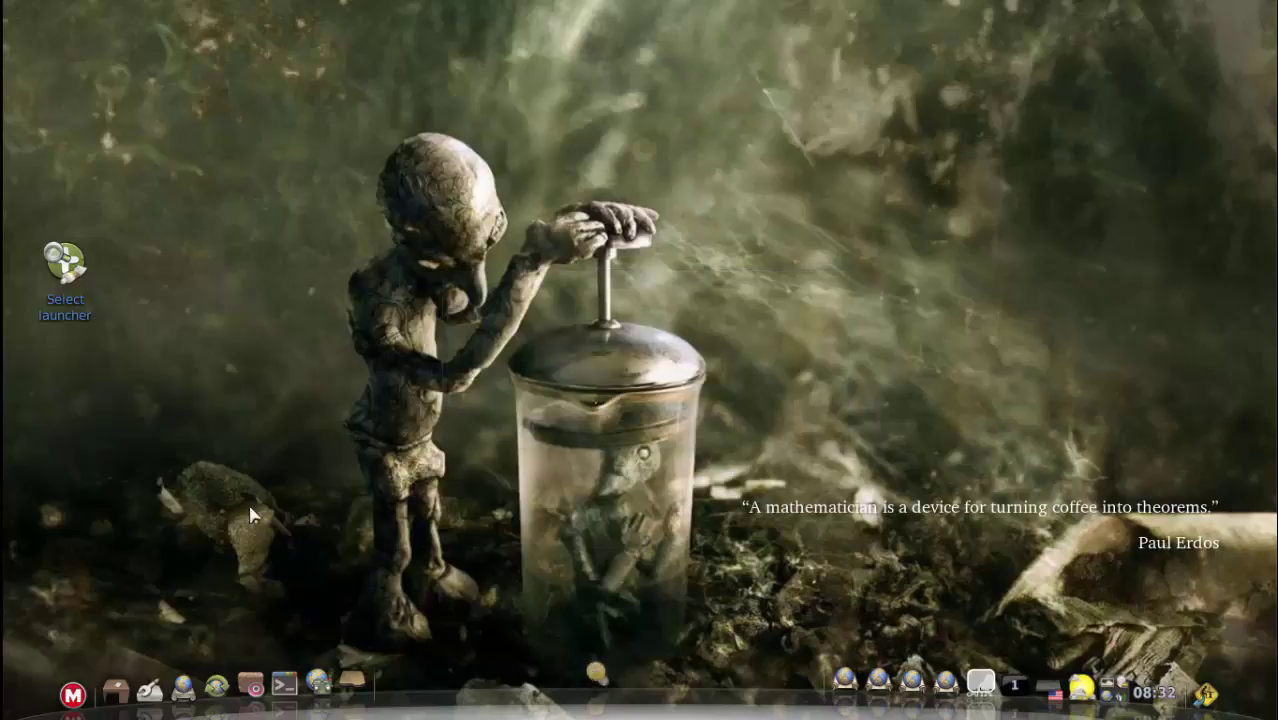
pyautogui.click(72, 694)
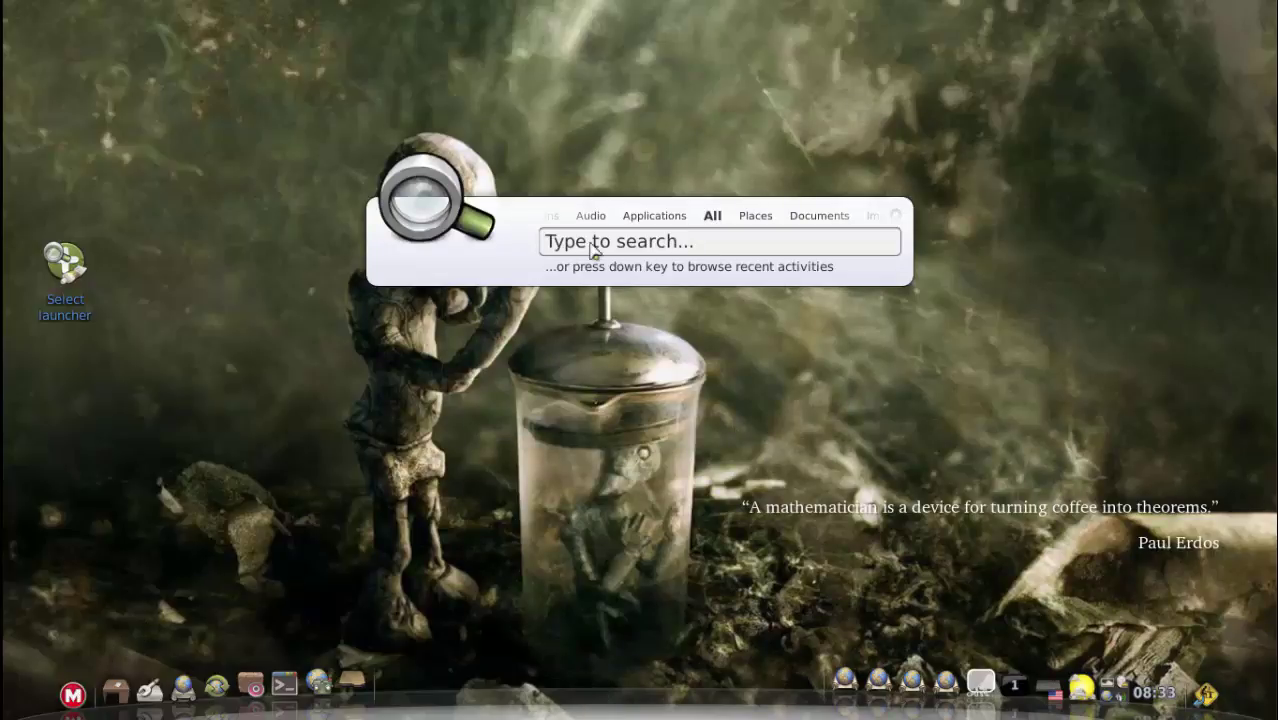
pyautogui.write('select')
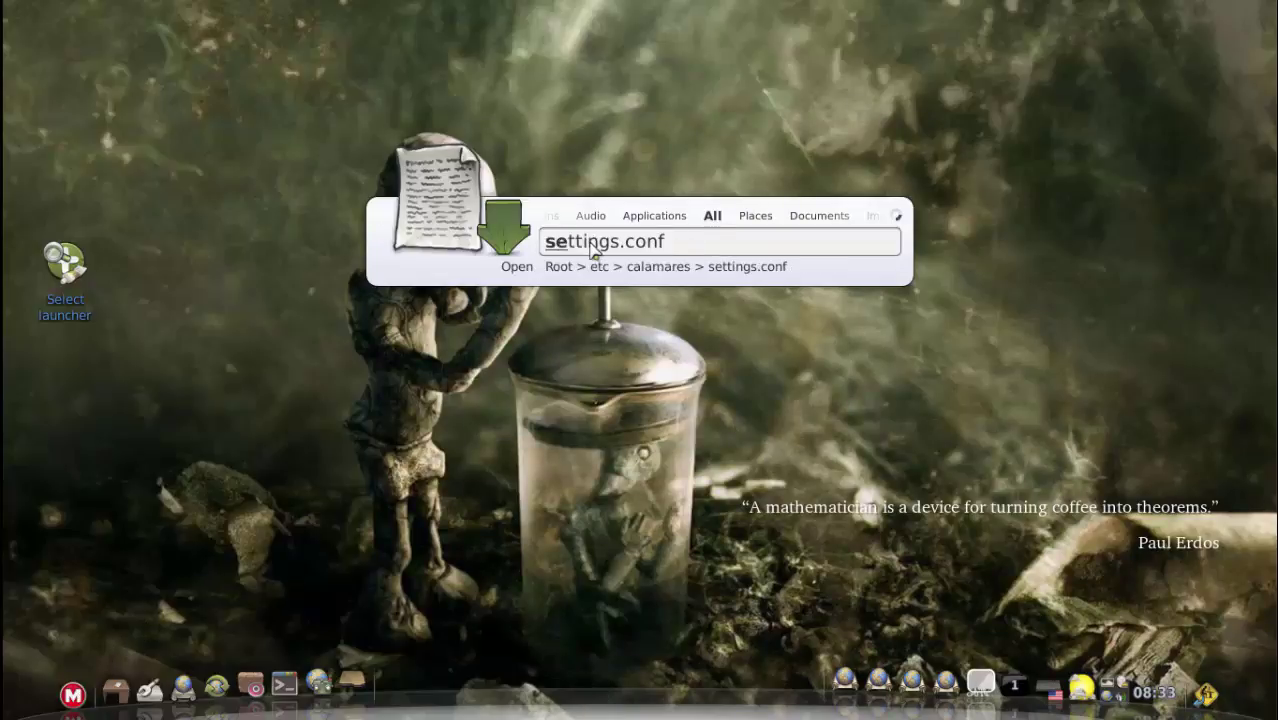
pyautogui.press('Return')
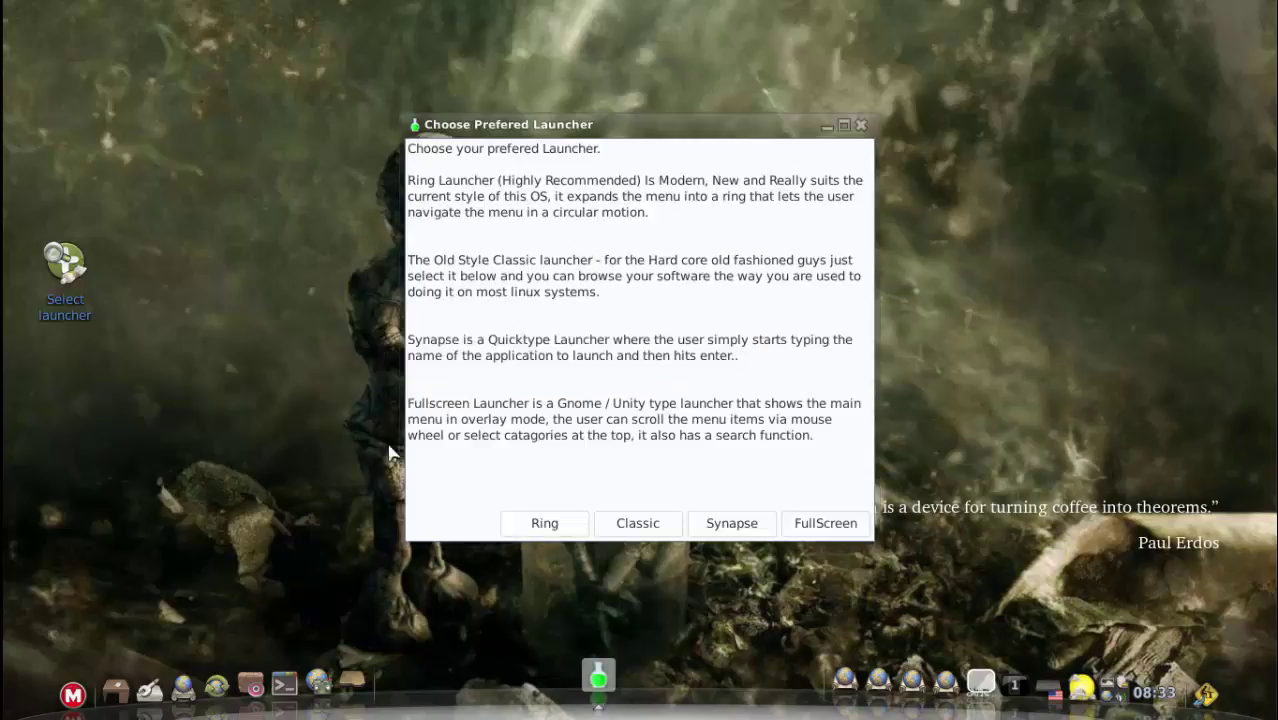
# Step: Launch Leafpad by searching for "lea" in Synapse, close the editor, and reopen and dismiss the search bar
pyautogui.click(80, 688)
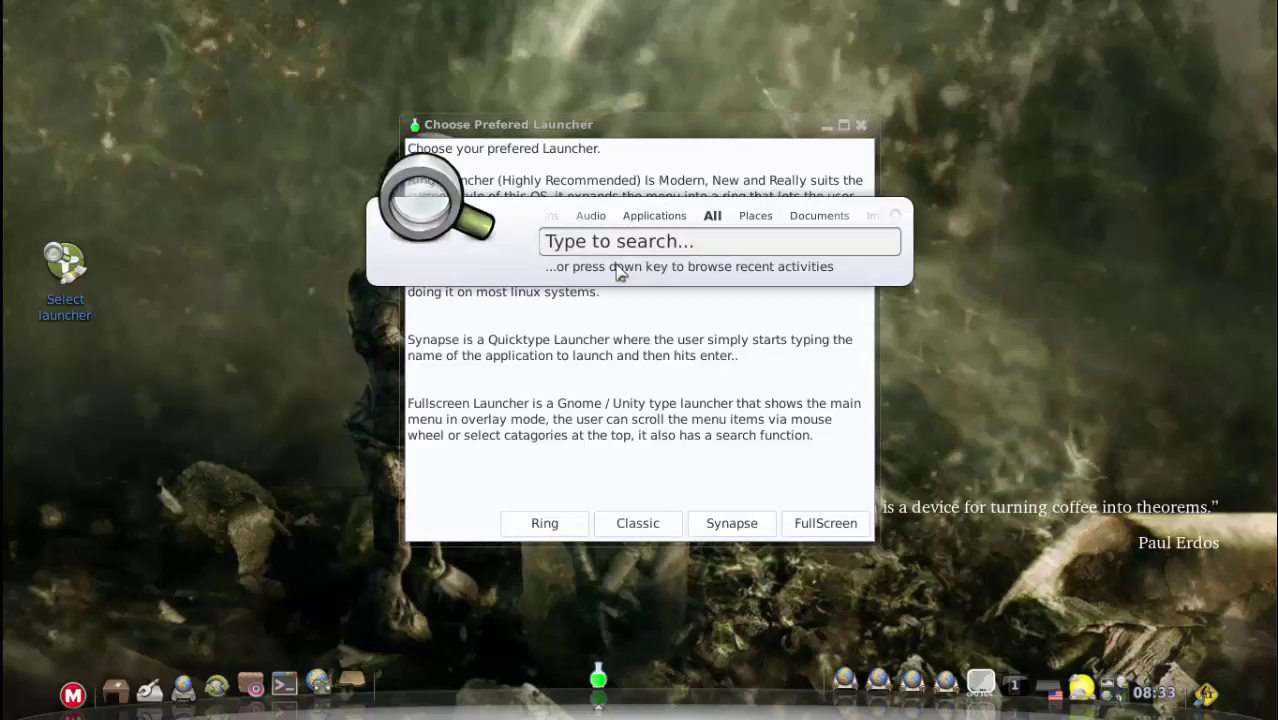
pyautogui.write('lea')
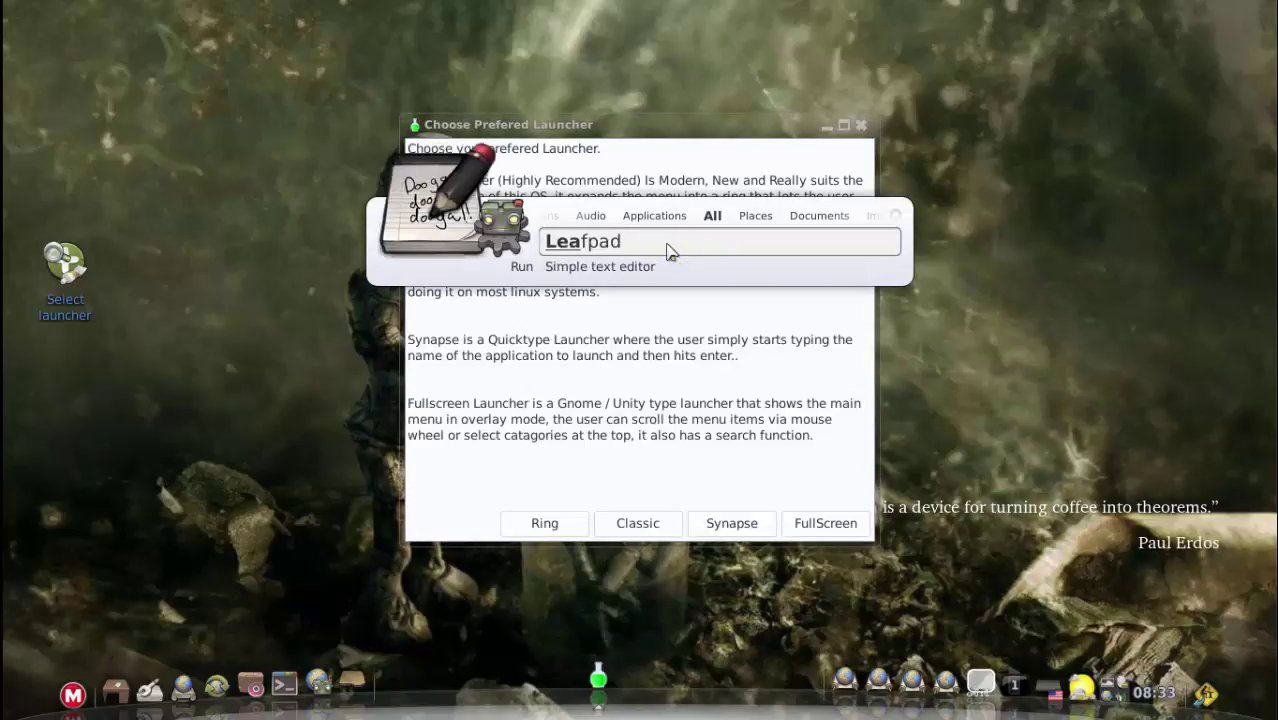
pyautogui.press('Return')
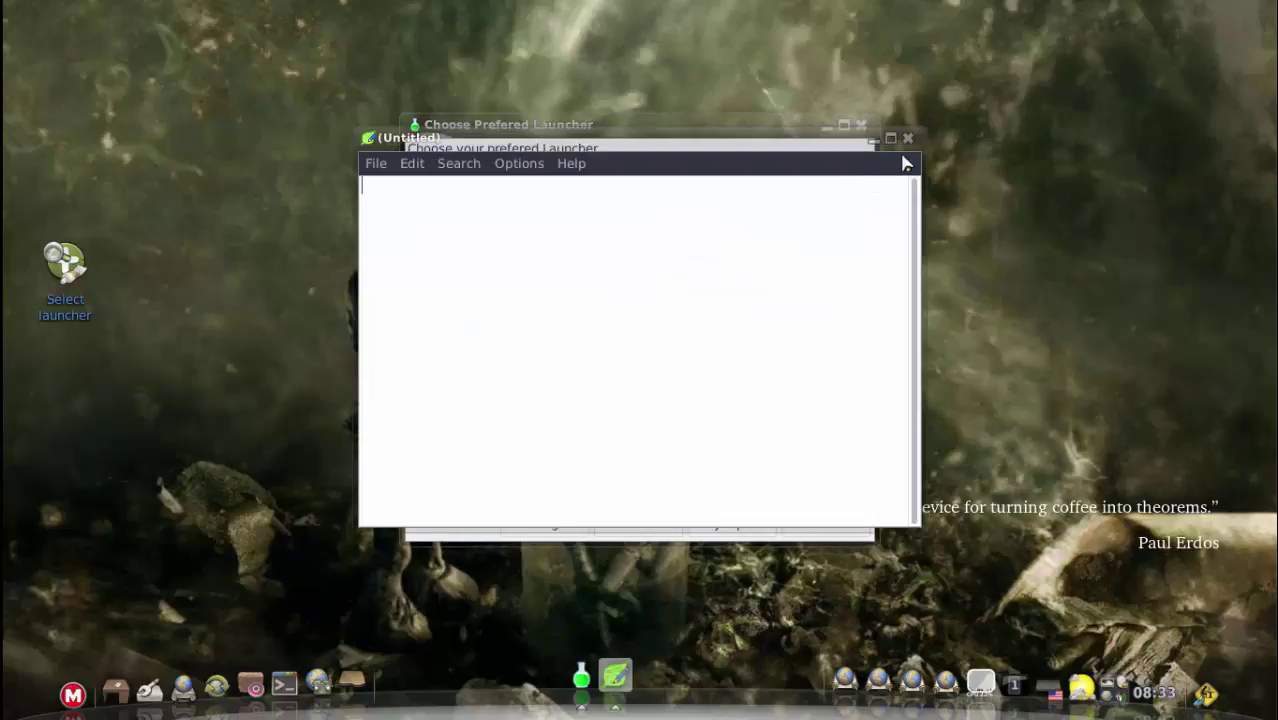
pyautogui.click(908, 138)
pyautogui.press('super')
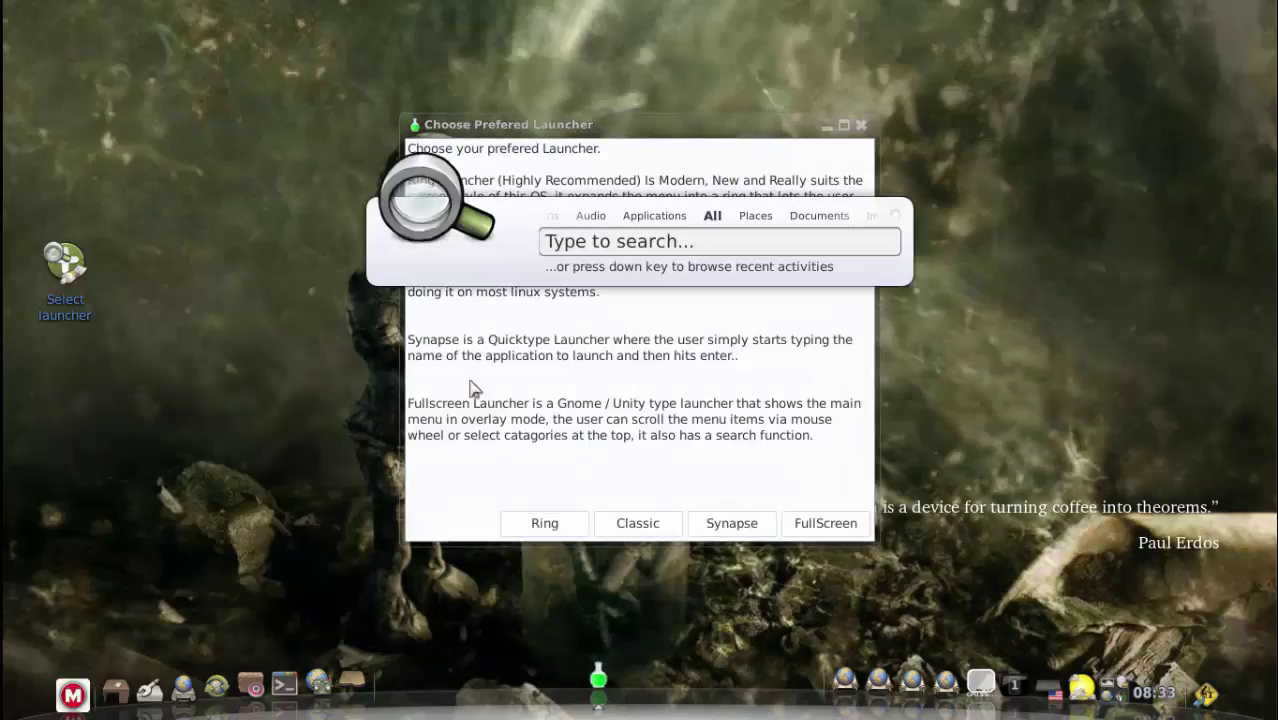
pyautogui.click(612, 381)
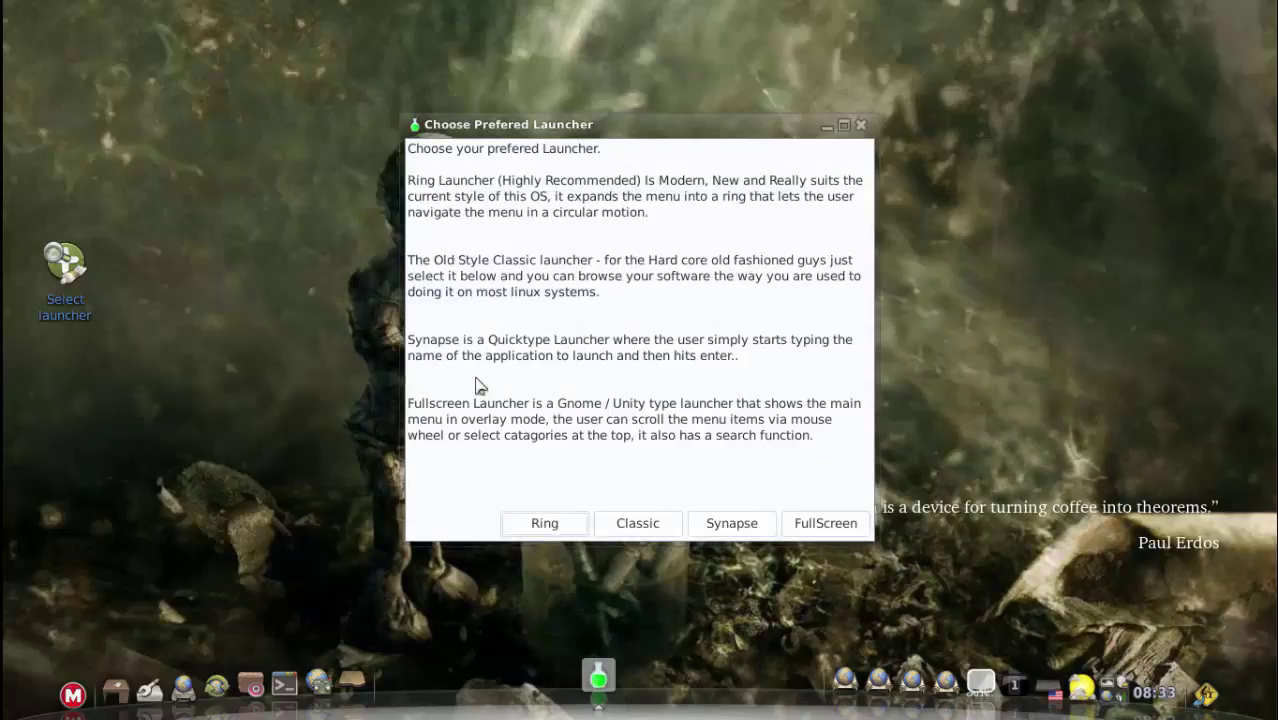
# Step: Set FullScreen as the preferred launcher, then open it and browse its Graphics, Settings and All categories
pyautogui.click(822, 525)
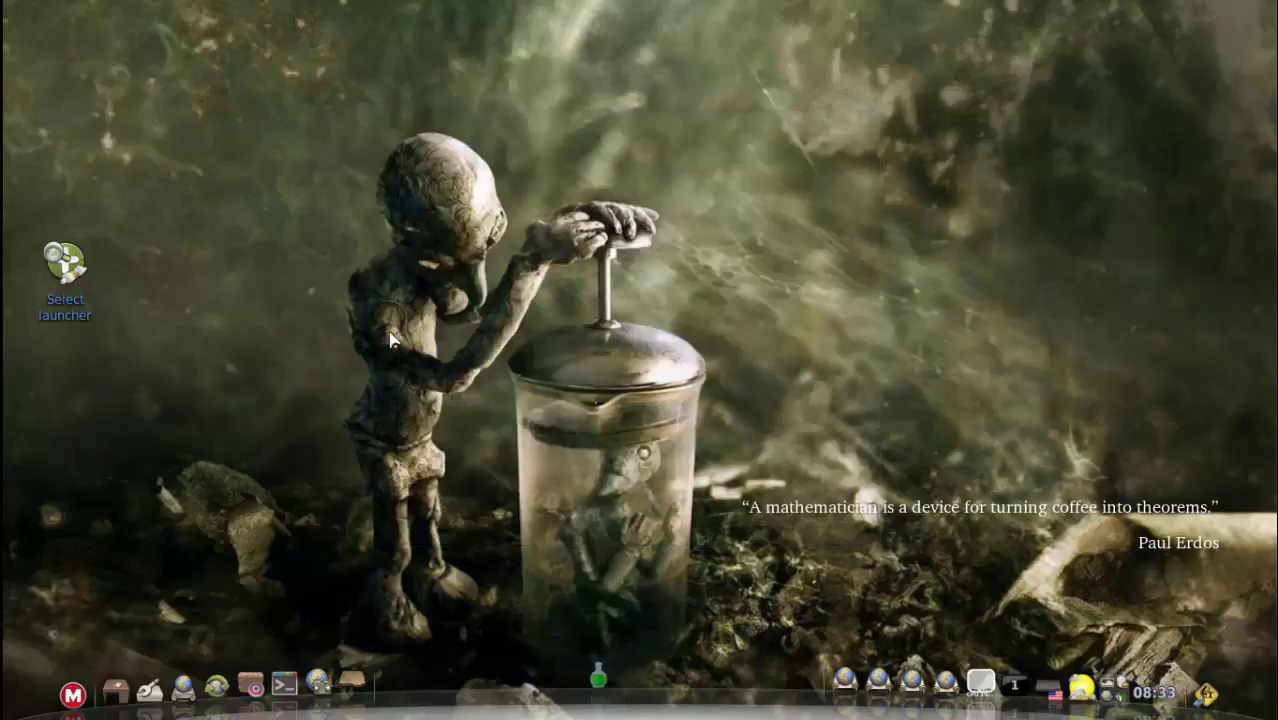
pyautogui.click(785, 414)
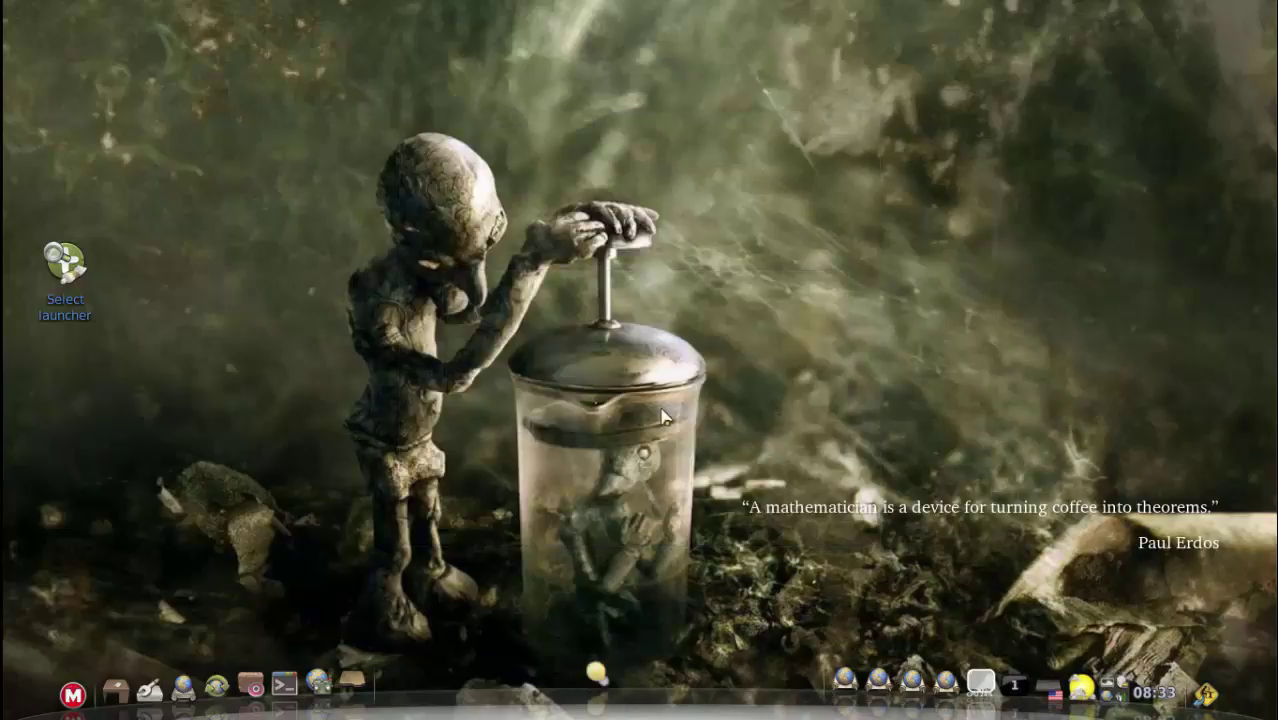
pyautogui.click(72, 695)
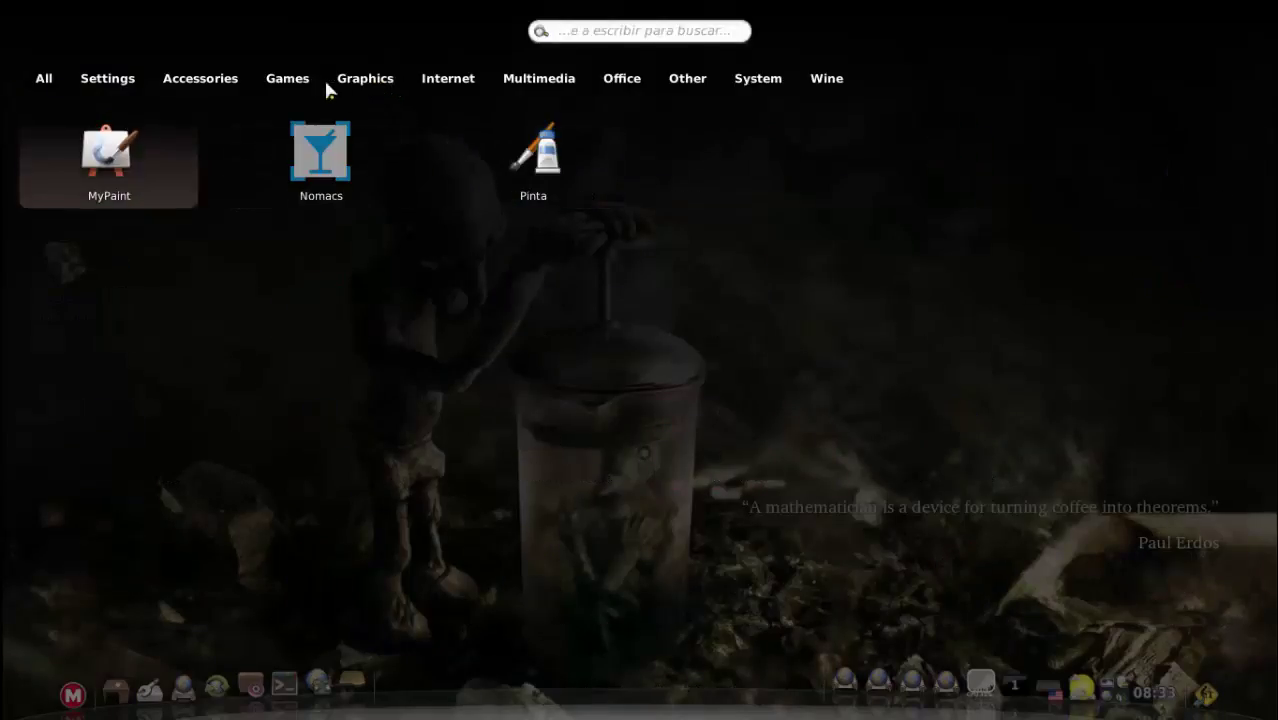
pyautogui.moveTo(267, 87)
pyautogui.moveTo(125, 86)
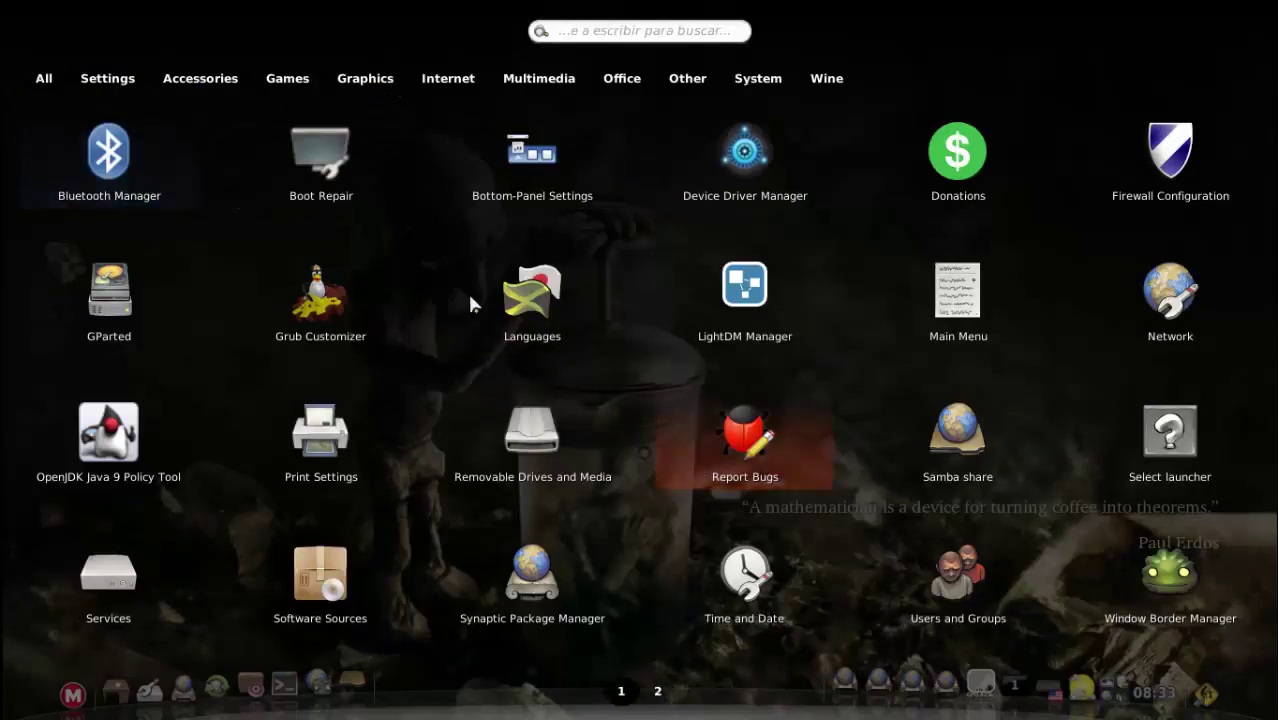
pyautogui.moveTo(40, 84)
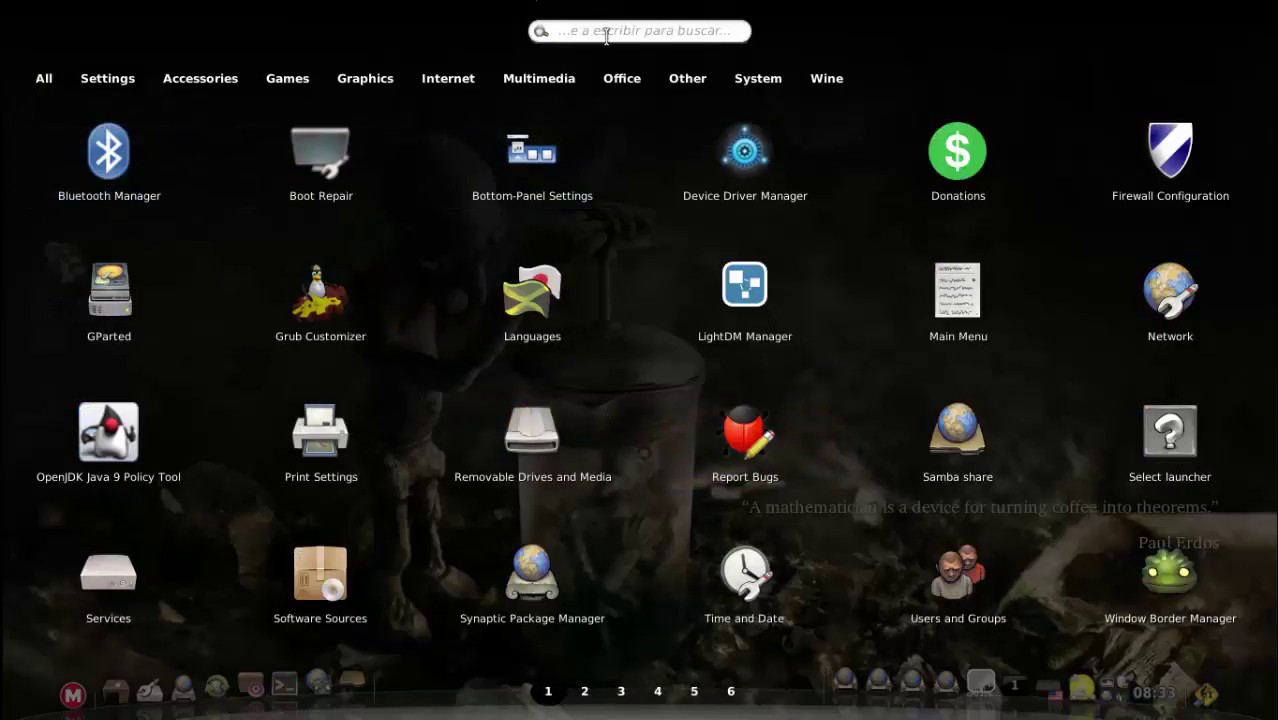
# Step: Open Select launcher by searching for "sele" in the fullscreen menu, set Ring as the preferred launcher and open the ring
pyautogui.write('sele')
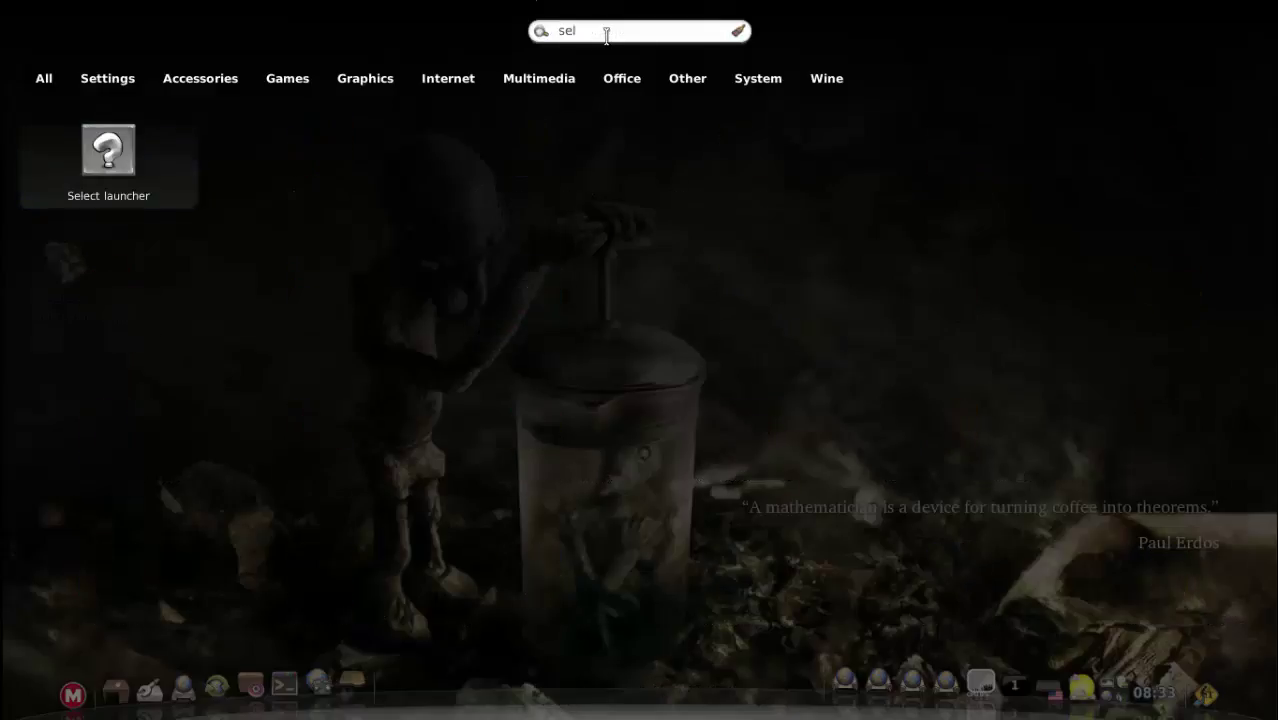
pyautogui.click(108, 163)
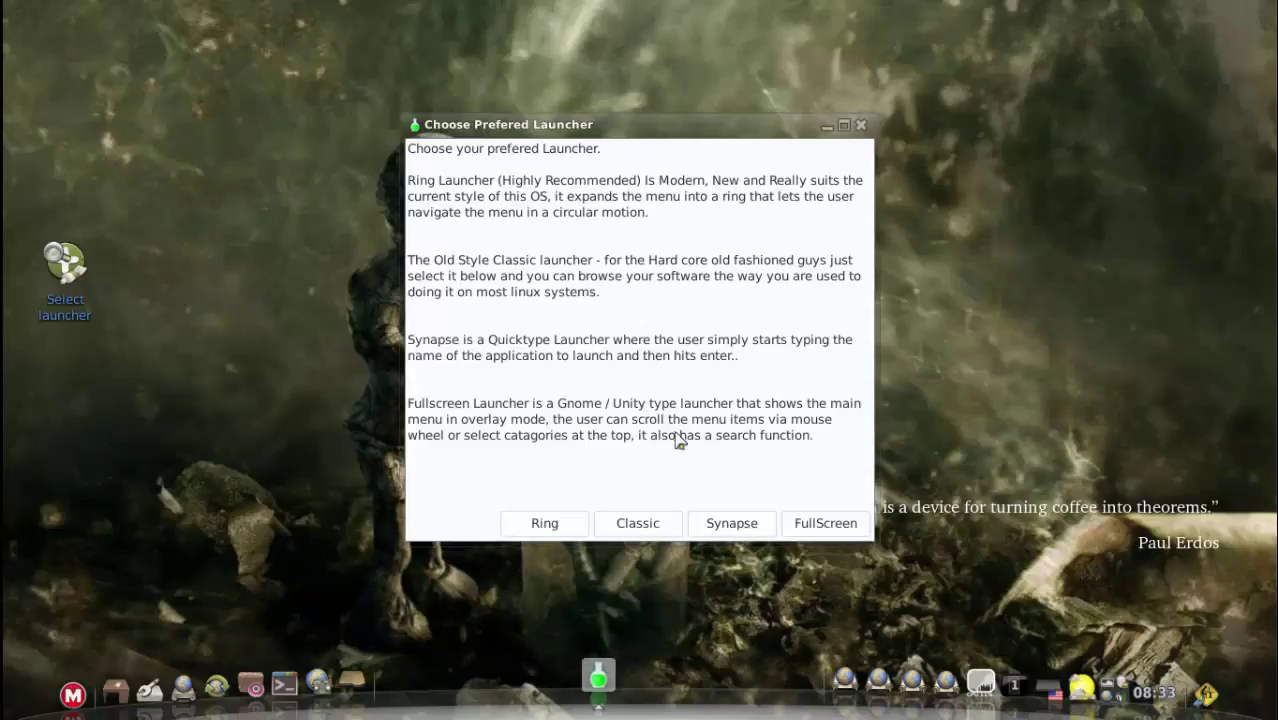
pyautogui.click(541, 523)
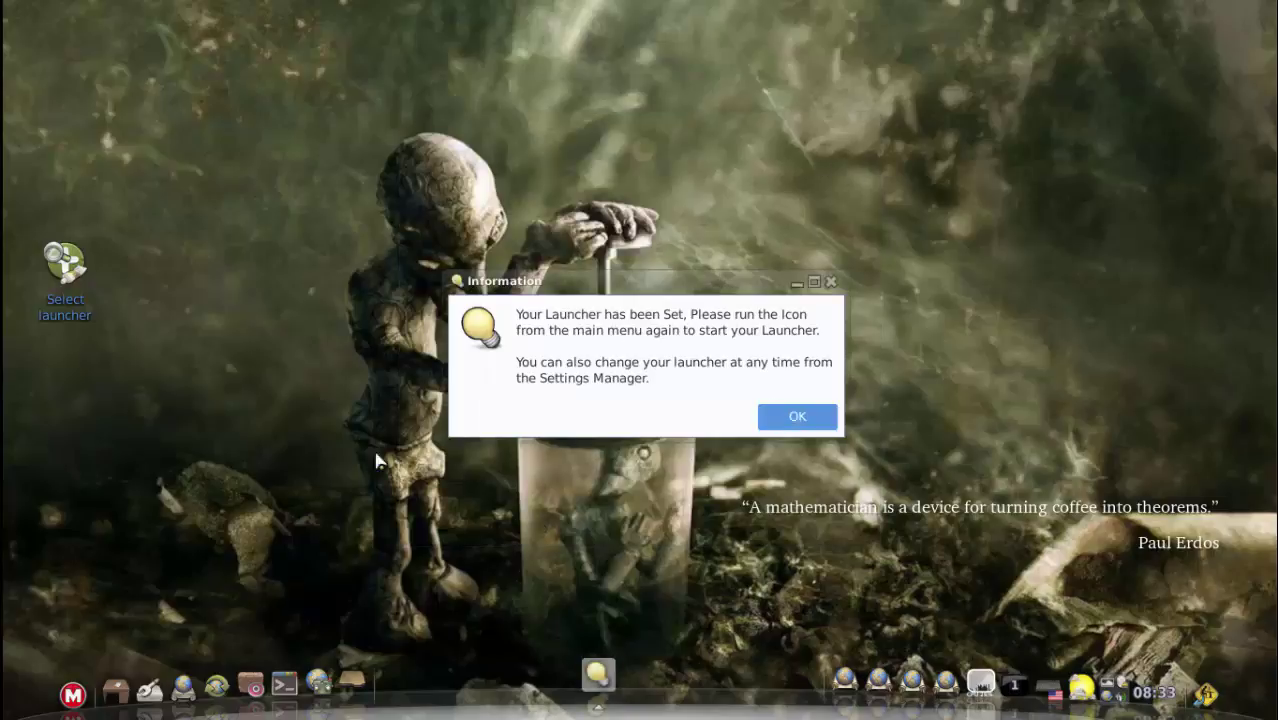
pyautogui.click(786, 416)
pyautogui.click(72, 694)
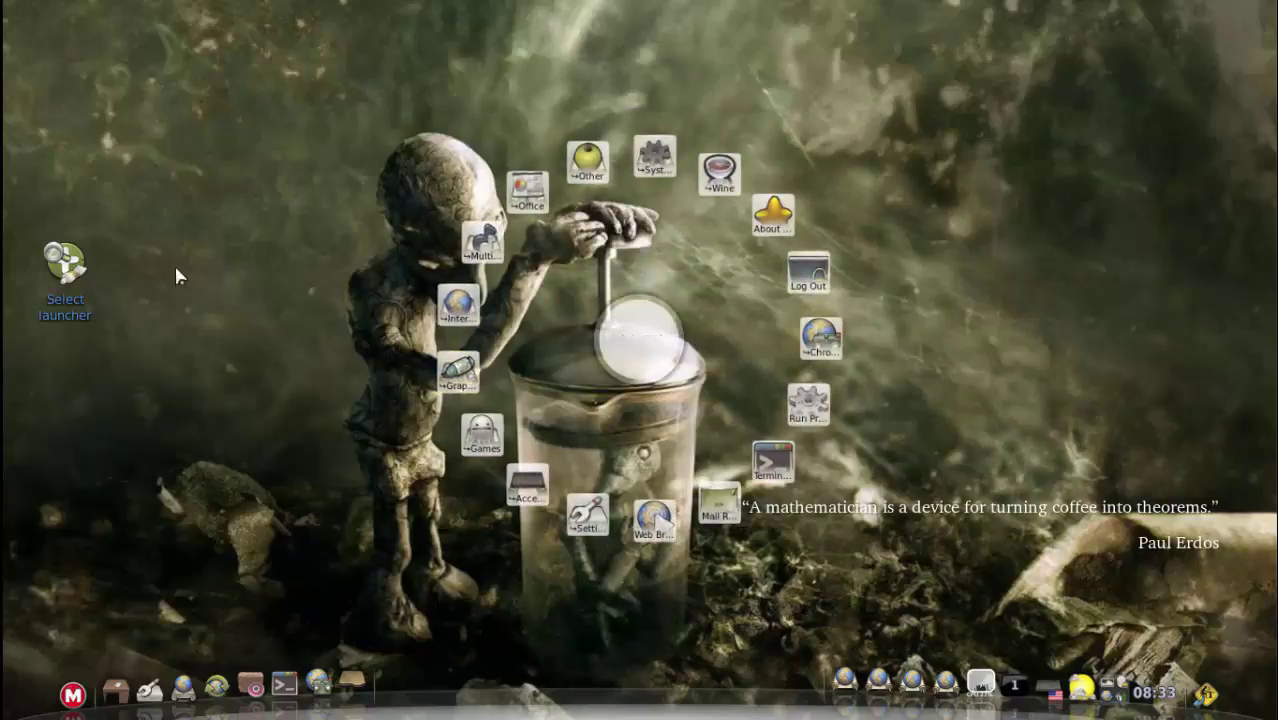
# Step: Switch the preferred launcher to Classic from the desktop's Select launcher, then open and close the main menu
pyautogui.click(57, 261)
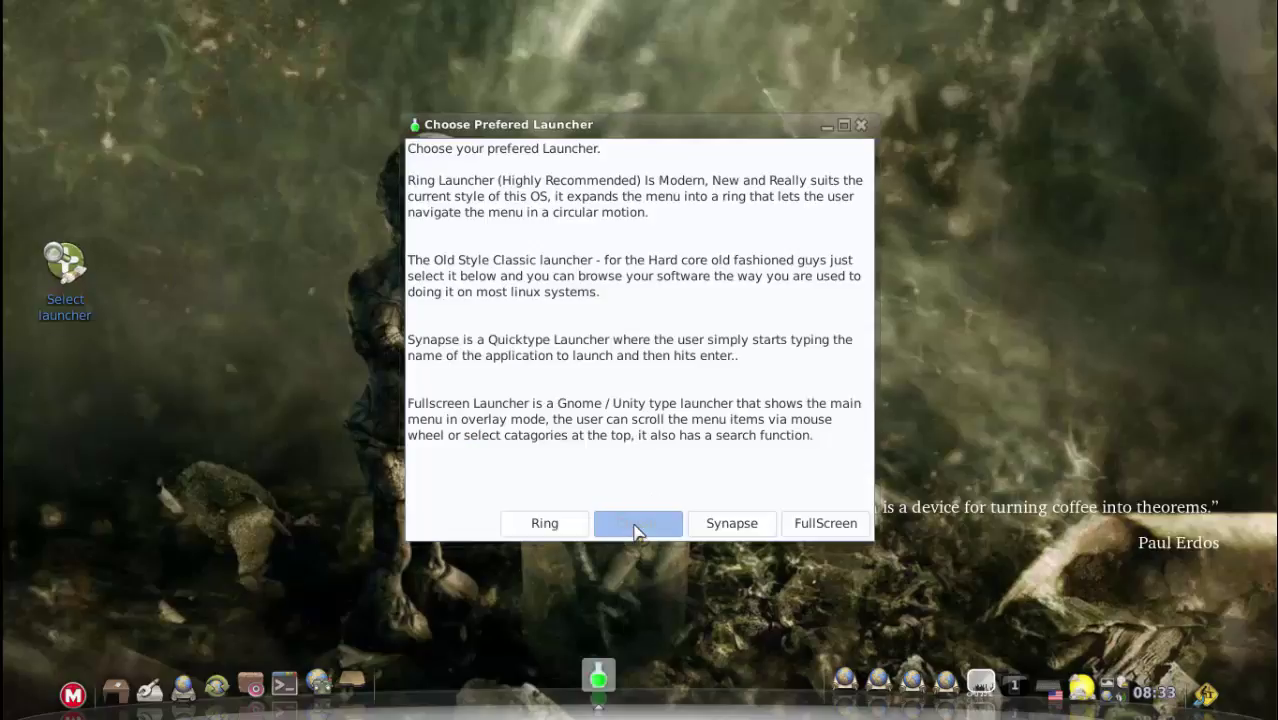
pyautogui.click(633, 523)
pyautogui.click(785, 425)
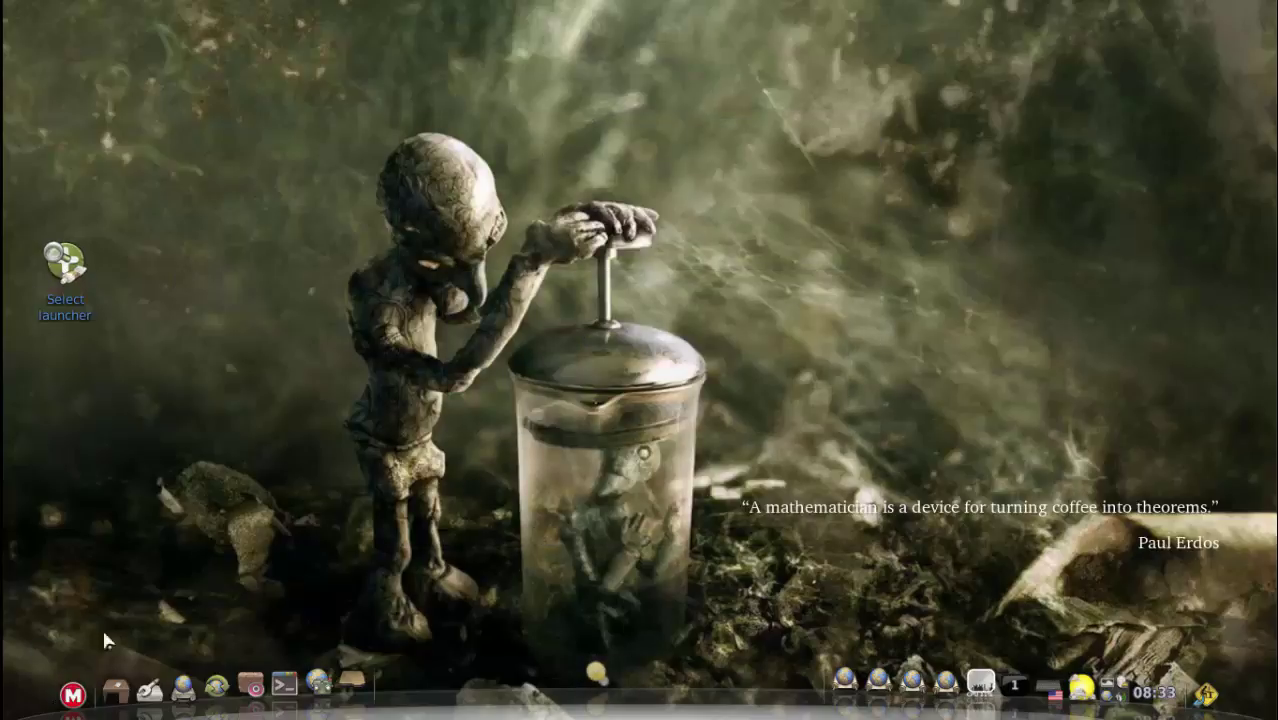
pyautogui.click(72, 694)
pyautogui.click(232, 360)
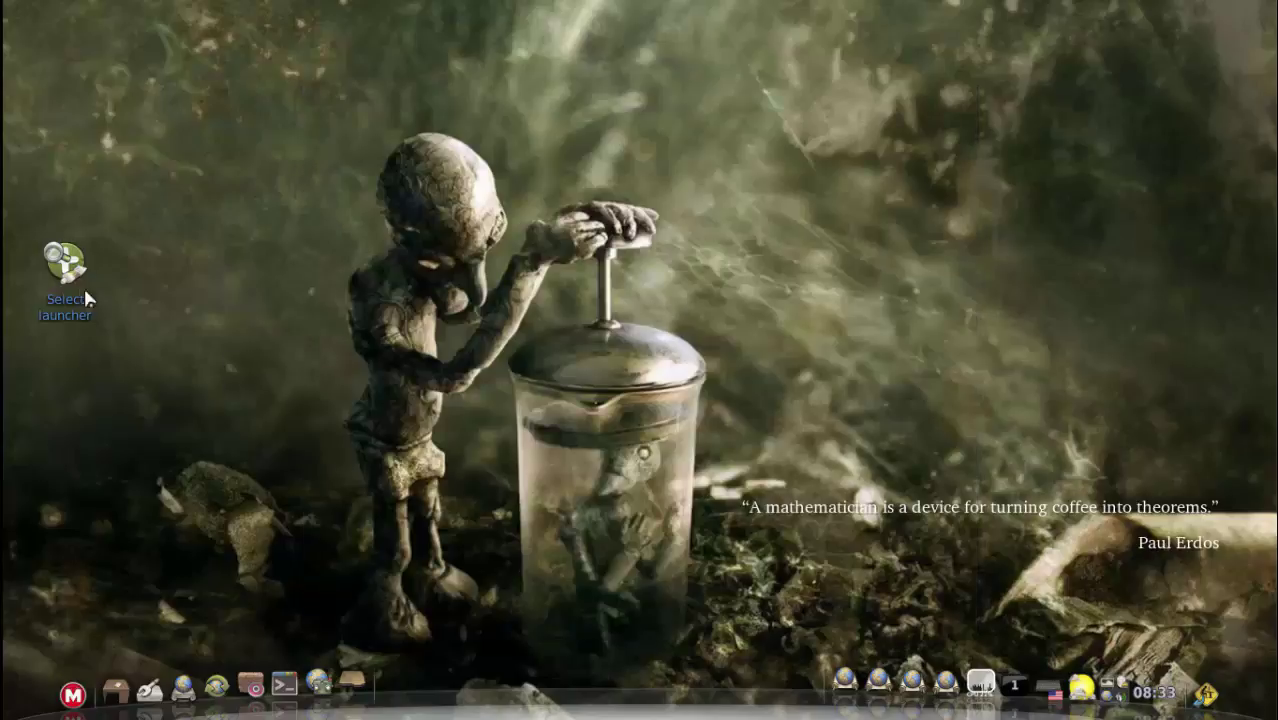
# Step: Switch the preferred launcher back to Synapse and start it from the main menu
pyautogui.click(64, 266)
pyautogui.click(743, 523)
pyautogui.click(793, 418)
pyautogui.click(70, 695)
# Step: View the Applications submenu of the desktop's context menu, close it, and open the Synapse search bar
pyautogui.rightClick(364, 480)
pyautogui.moveTo(460, 468)
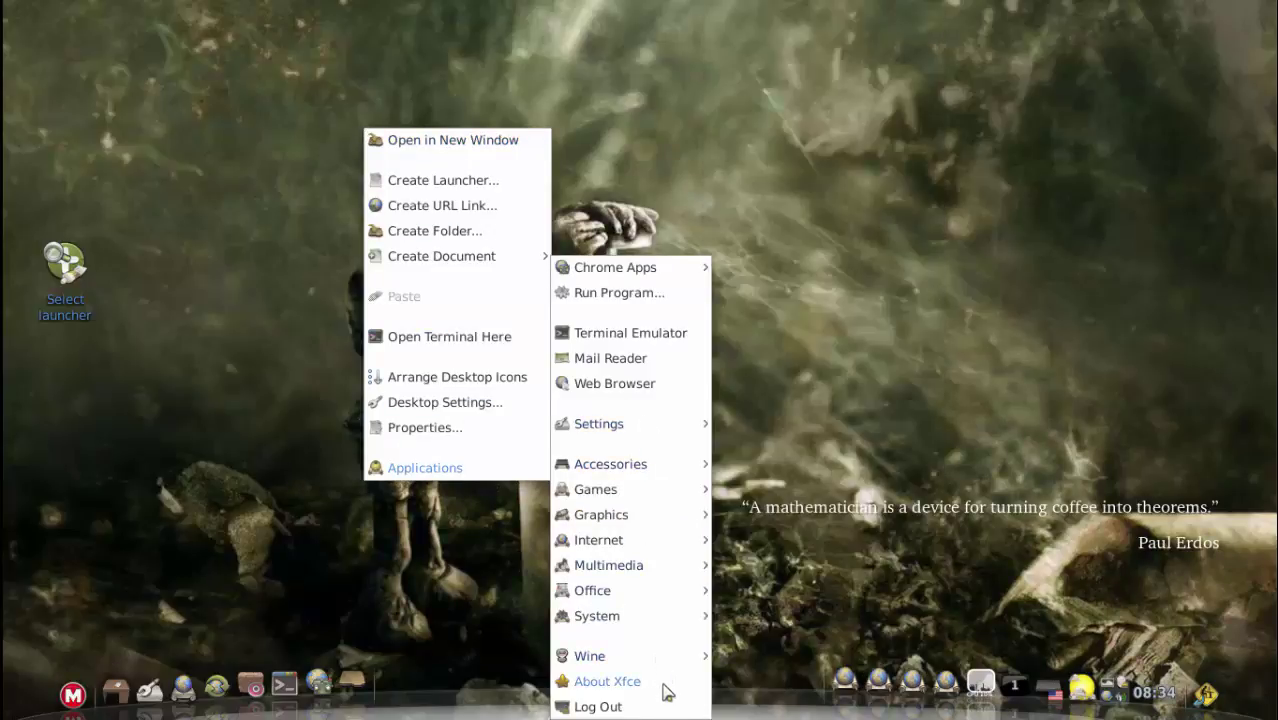
pyautogui.click(226, 418)
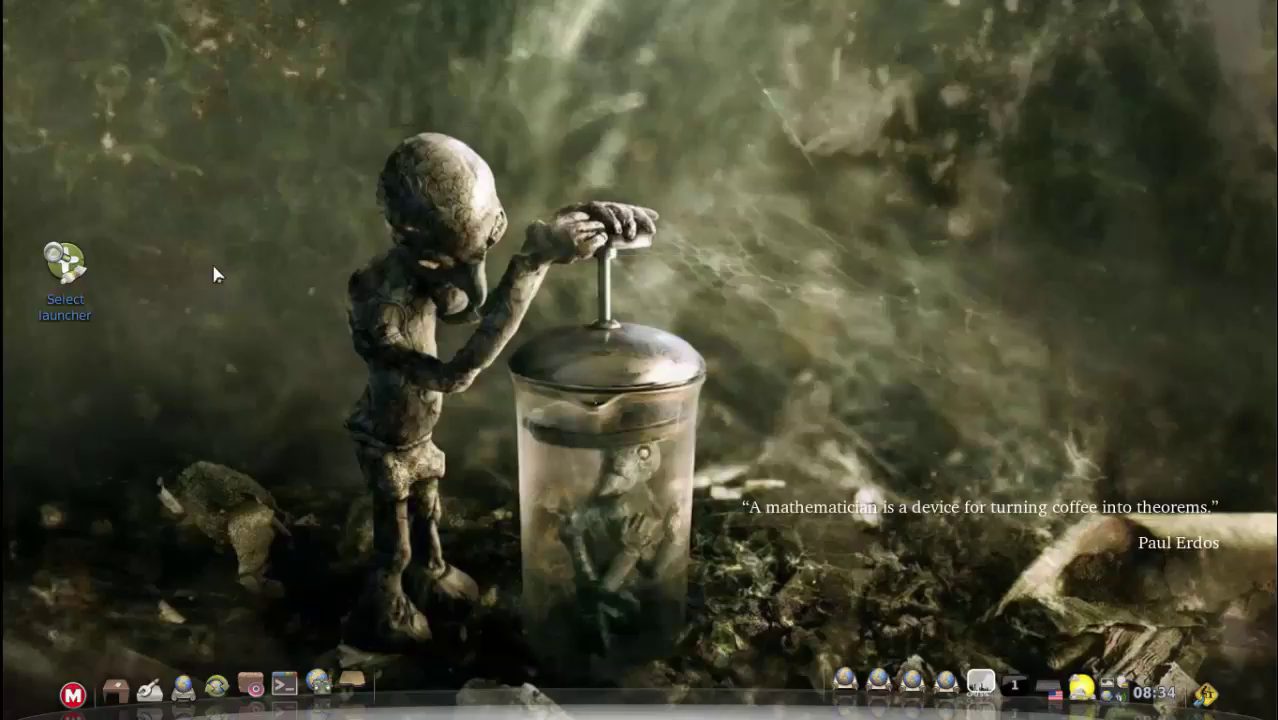
pyautogui.click(72, 686)
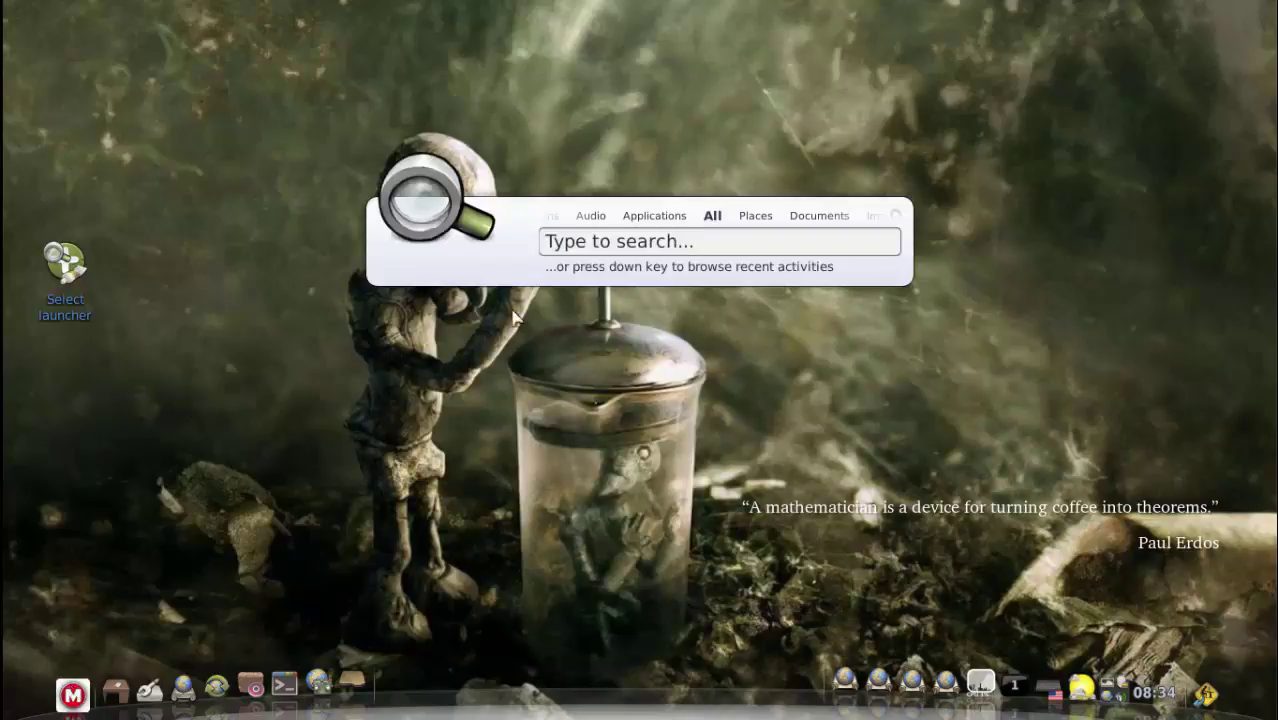
# Step: Set FullScreen as the preferred launcher from the desktop's Select launcher, then open, look through and close the fullscreen menu
pyautogui.click(364, 396)
pyautogui.doubleClick(57, 301)
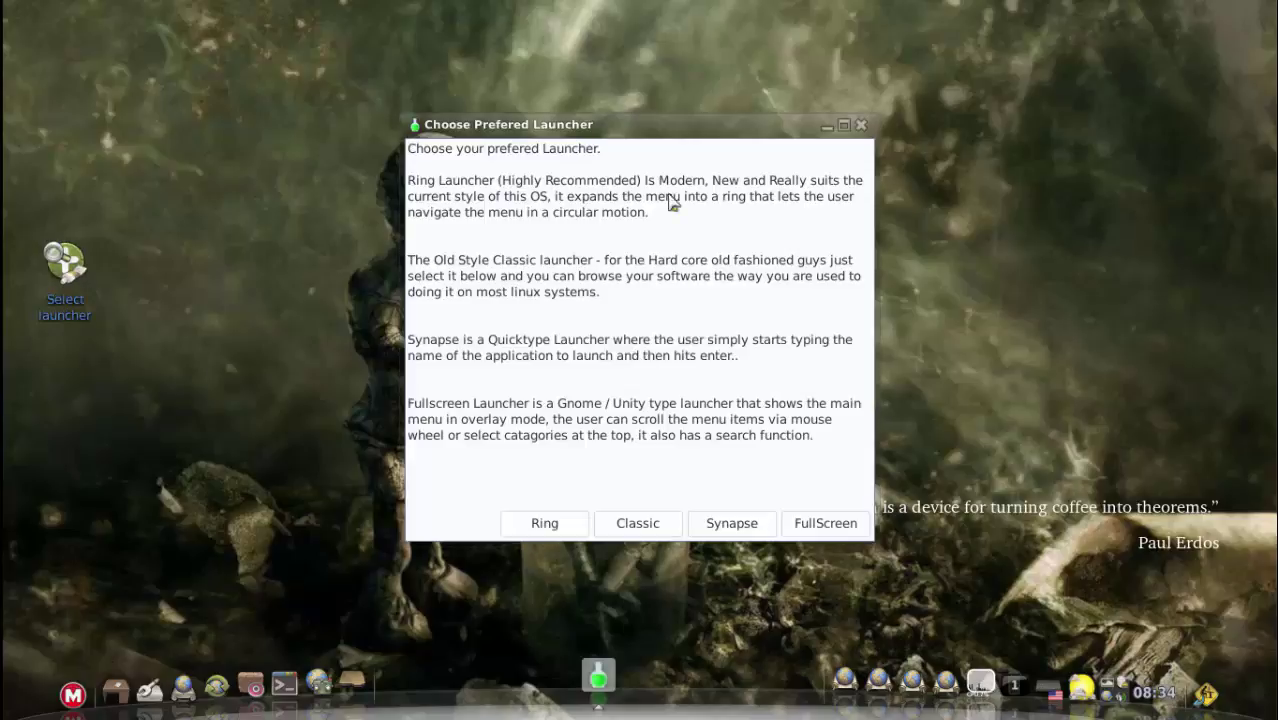
pyautogui.click(806, 526)
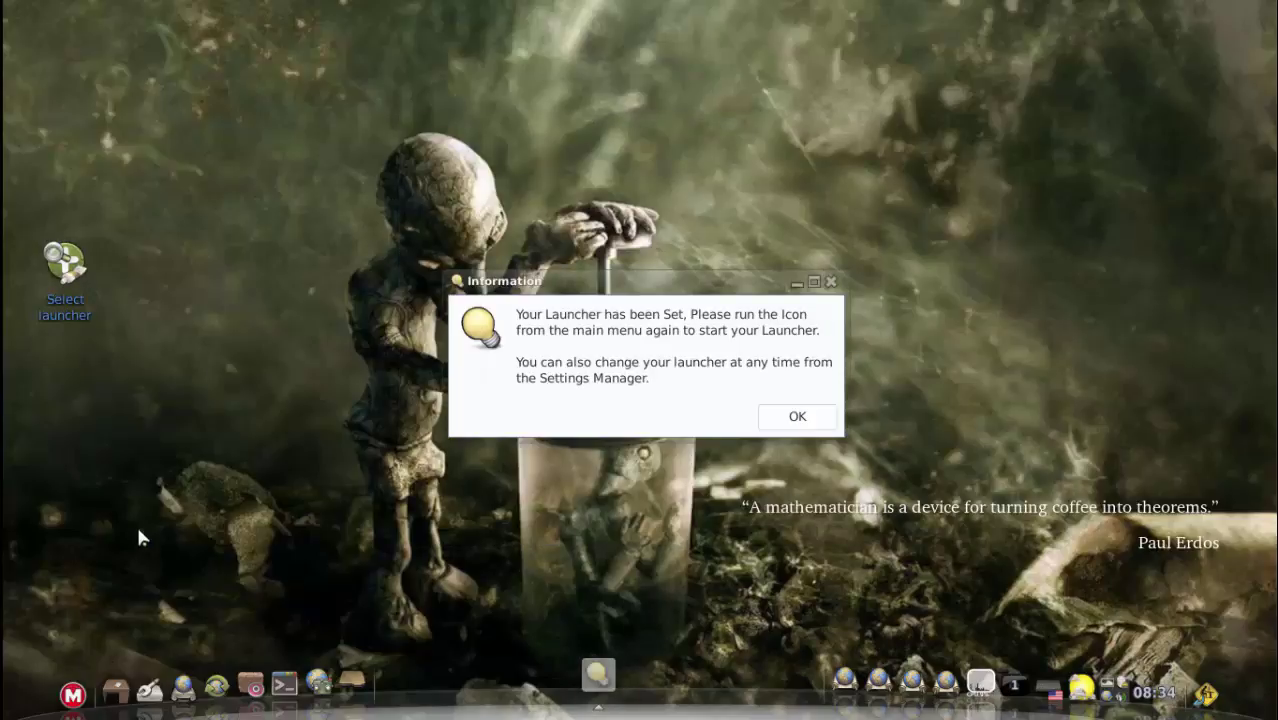
pyautogui.click(797, 416)
pyautogui.click(72, 694)
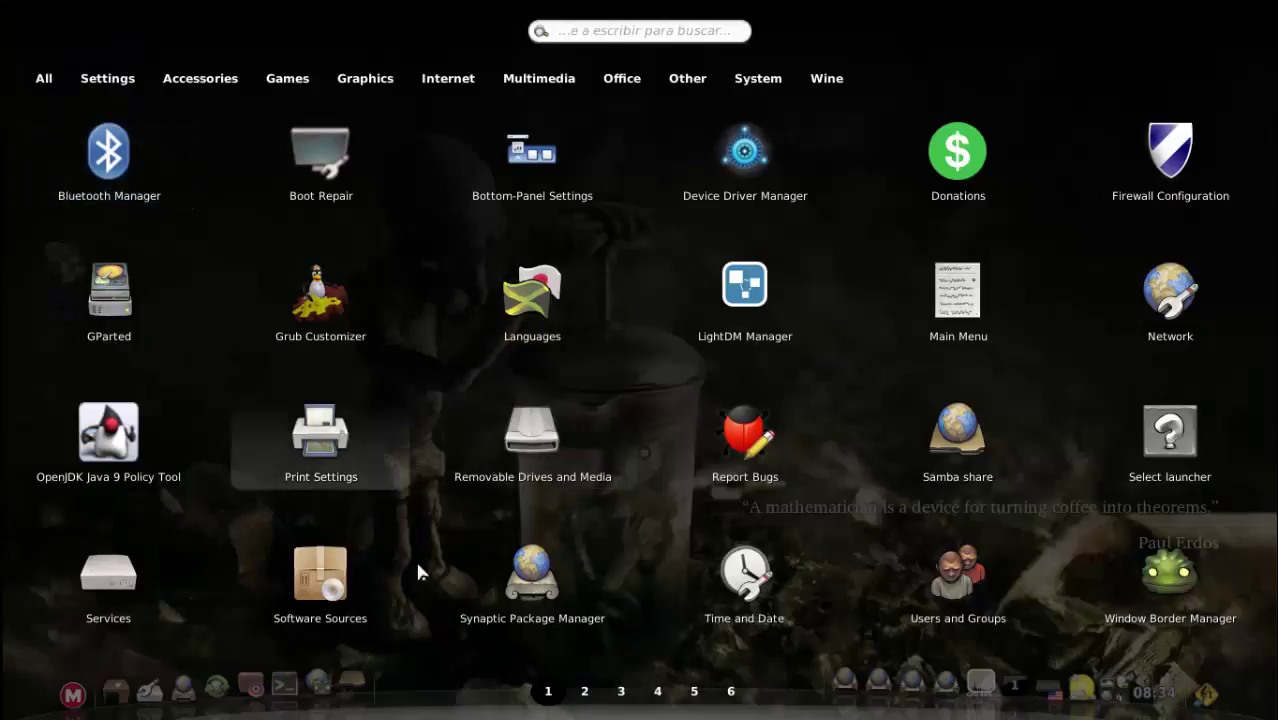
pyautogui.scroll(-2, 445, 480)
pyautogui.scroll(-1, 447, 483)
pyautogui.click(238, 560)
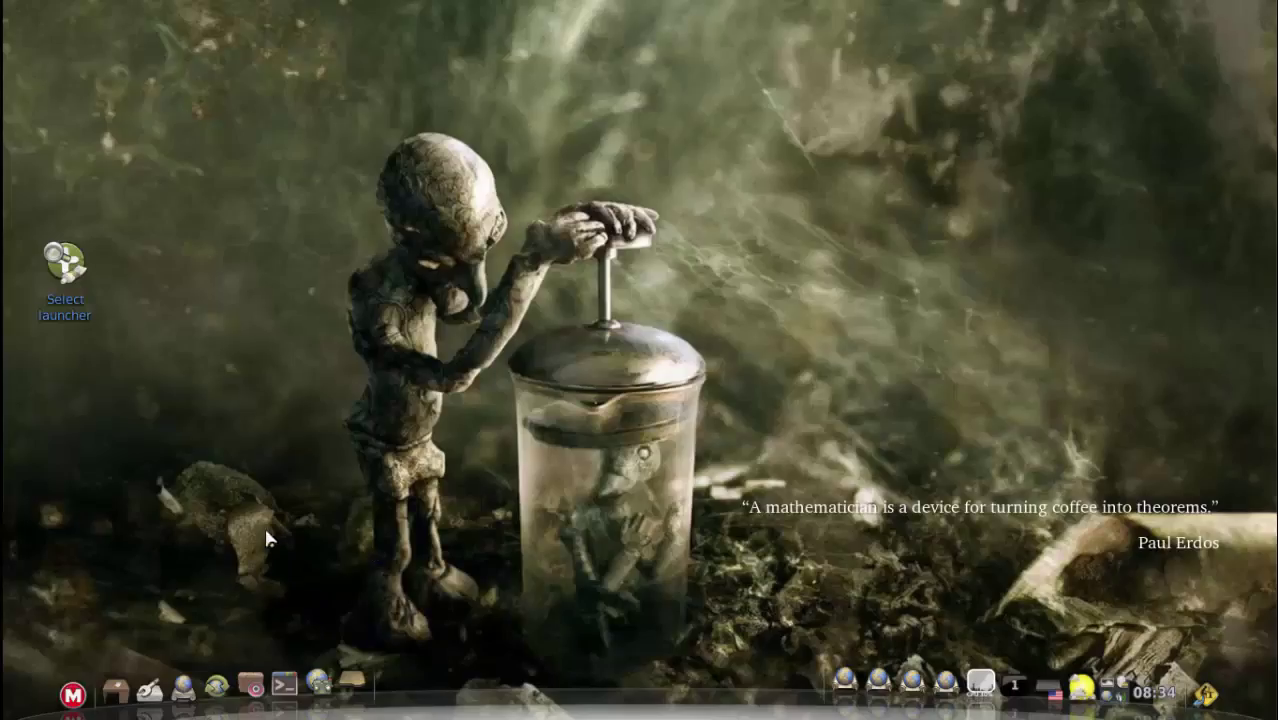
# Step: Switch the preferred launcher to Ring and open the ring from the main menu
pyautogui.doubleClick(48, 312)
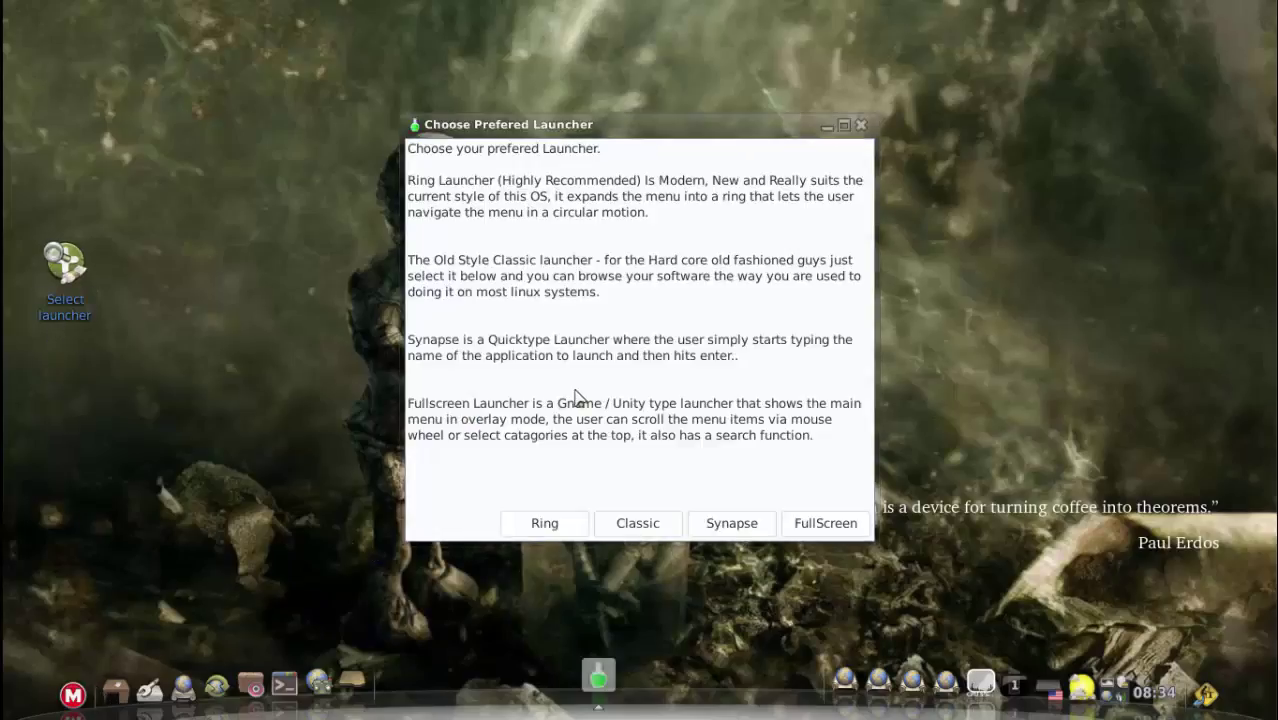
pyautogui.click(548, 532)
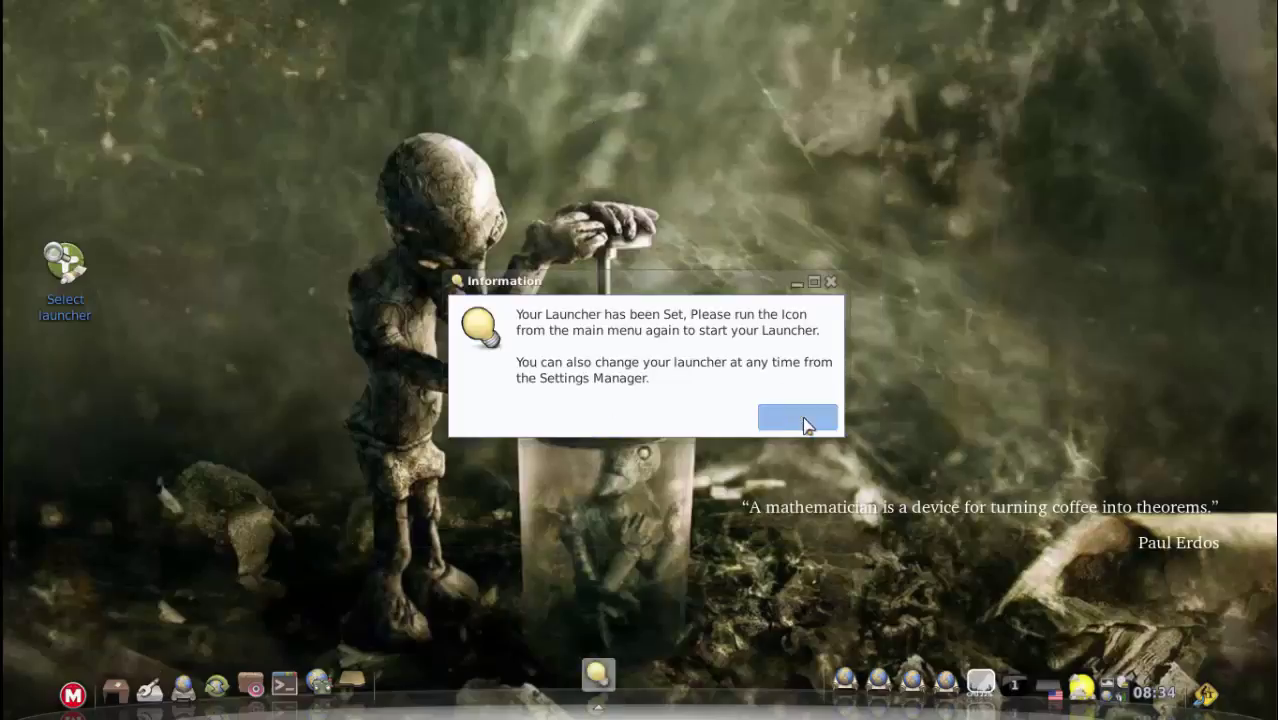
pyautogui.click(802, 422)
pyautogui.click(72, 694)
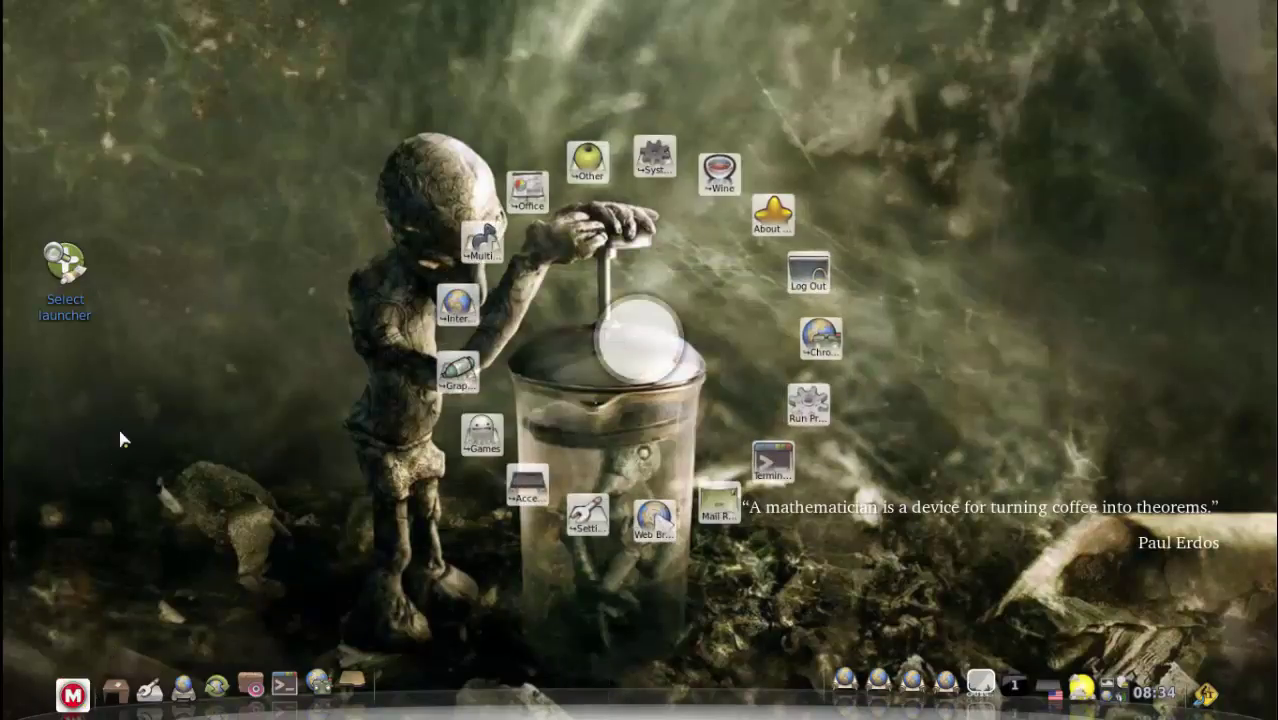
# Step: Change the preferred launcher to Classic in Select launcher, then open and close the classic menu
pyautogui.doubleClick(54, 297)
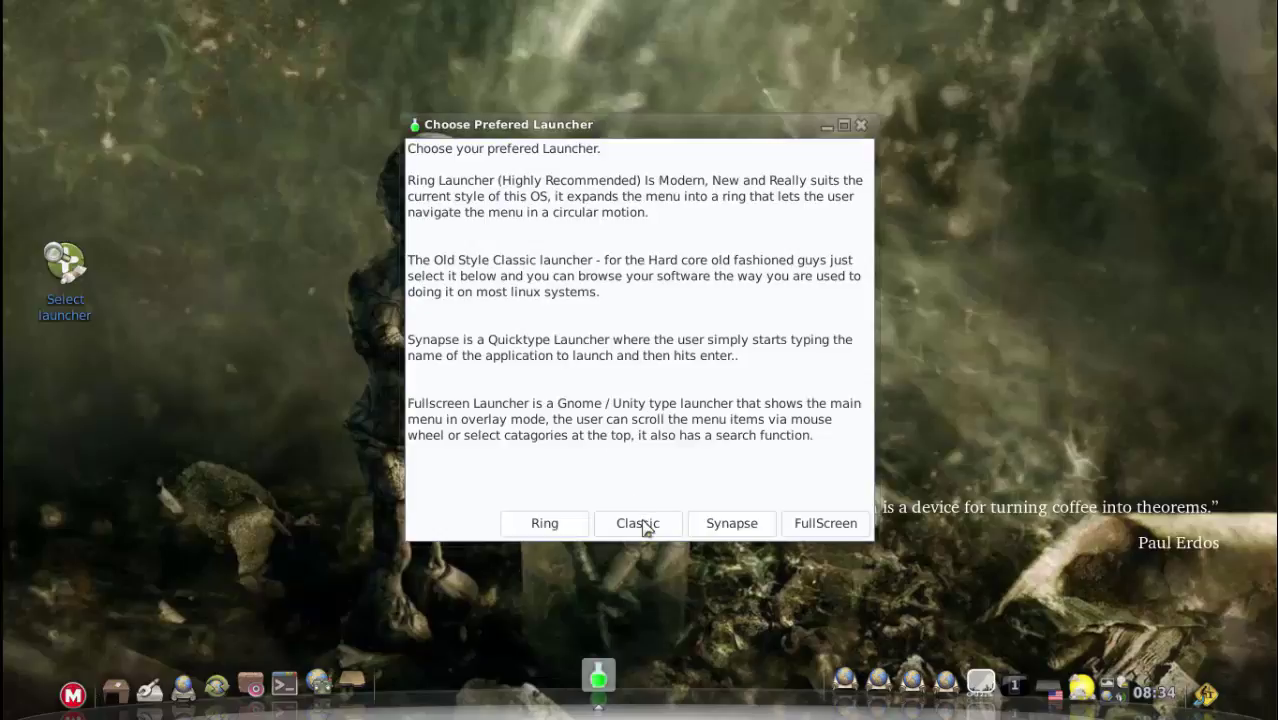
pyautogui.click(645, 526)
pyautogui.click(798, 423)
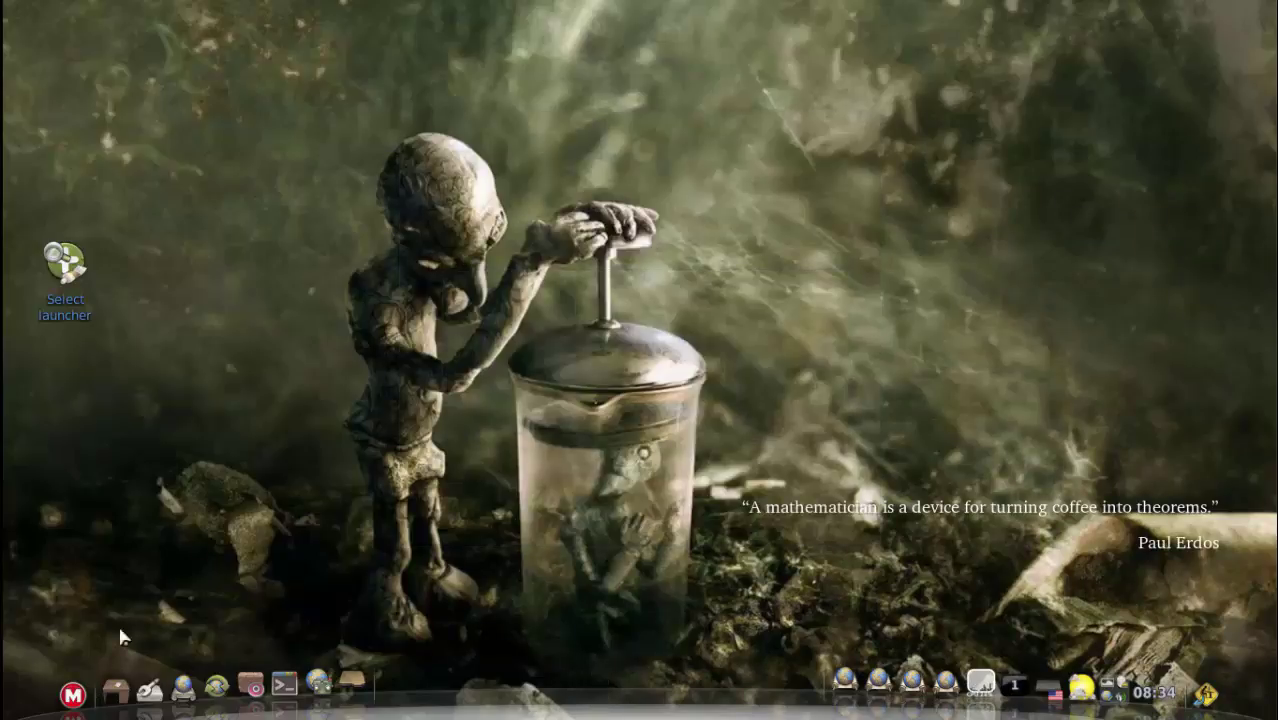
pyautogui.click(72, 694)
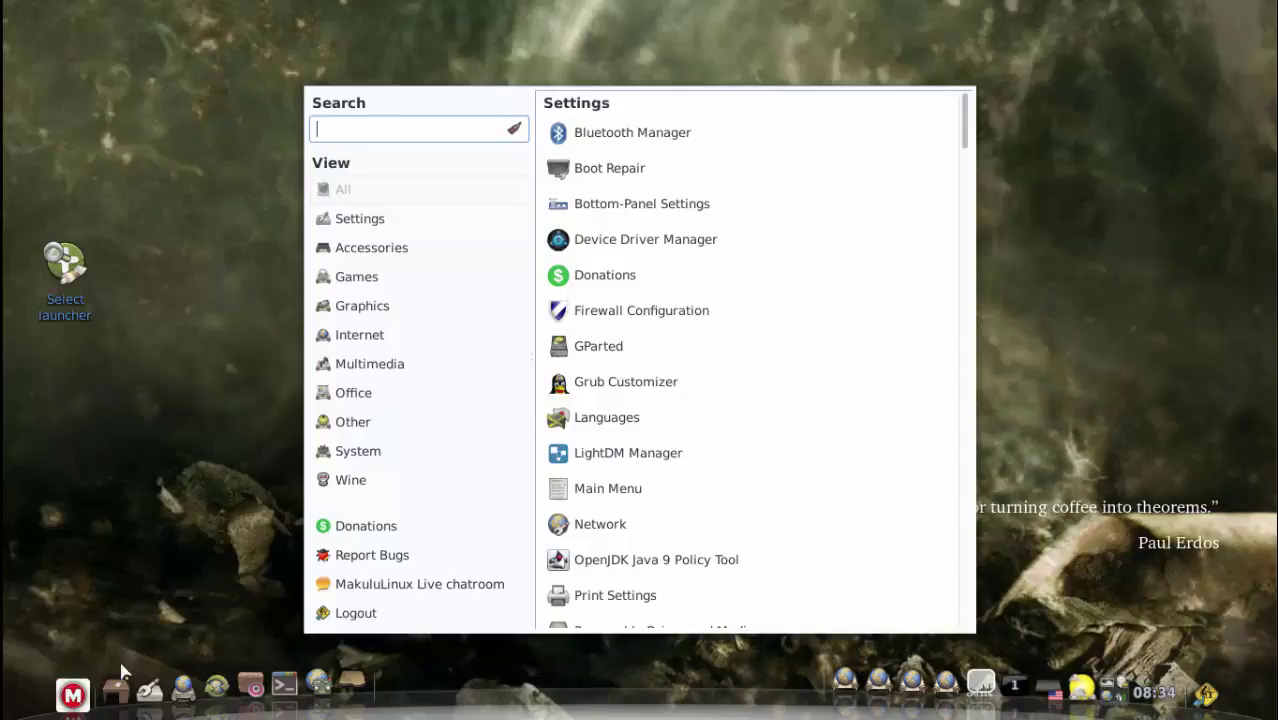
pyautogui.click(203, 332)
# Step: Choose Synapse as the preferred launcher and run it from the main menu
pyautogui.doubleClick(64, 290)
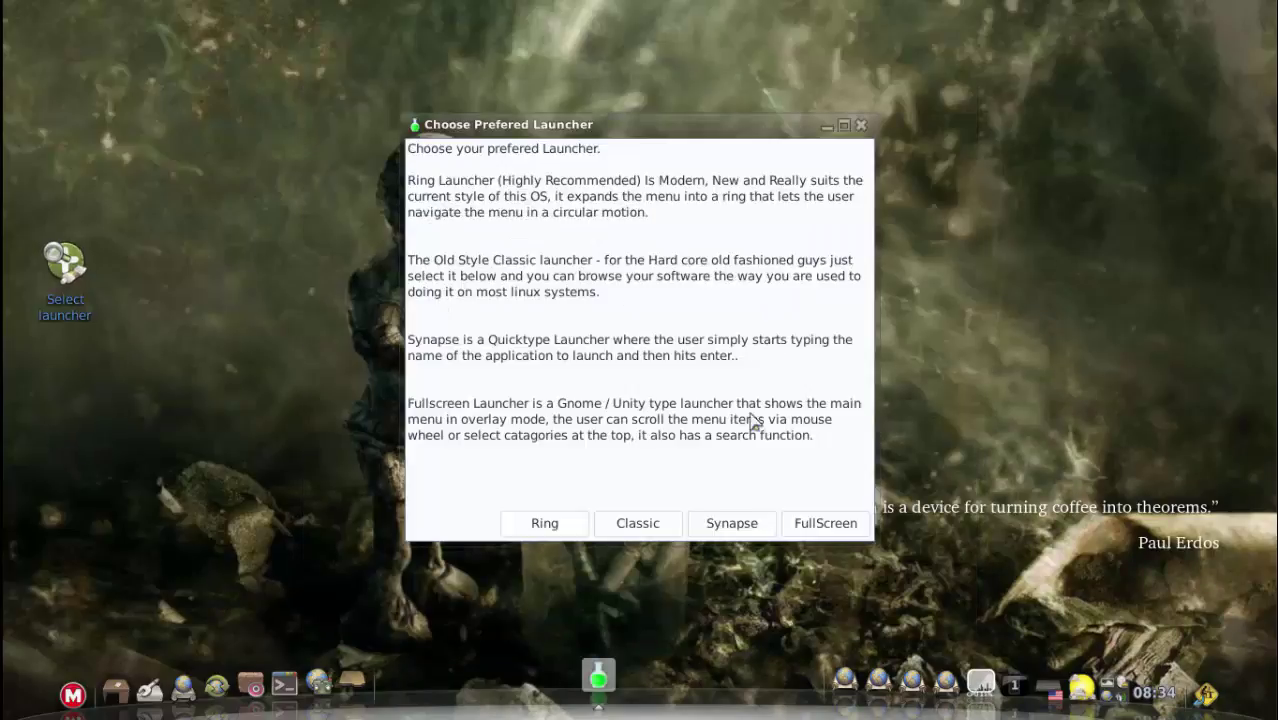
pyautogui.click(719, 528)
pyautogui.click(793, 416)
pyautogui.click(72, 694)
pyautogui.click(72, 694)
# Step: Set the preferred launcher back to FullScreen, then open and close its application overlay
pyautogui.doubleClick(64, 300)
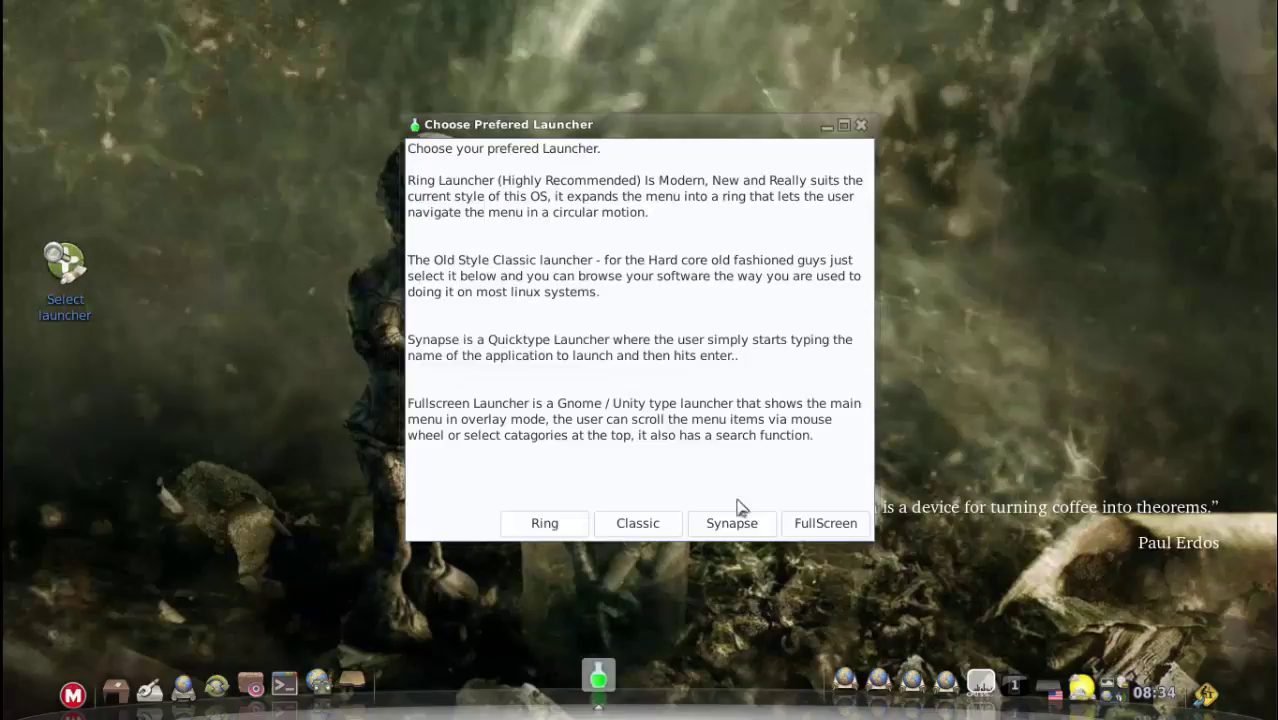
pyautogui.click(812, 528)
pyautogui.click(795, 417)
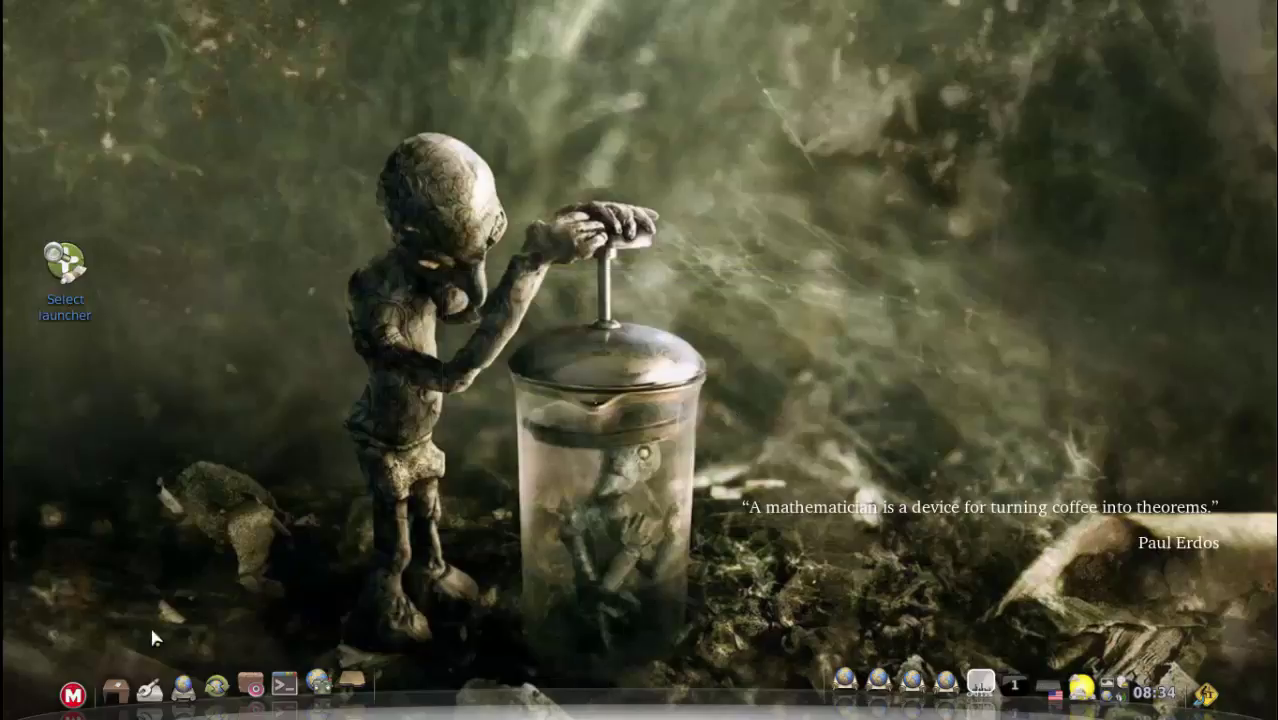
pyautogui.click(72, 694)
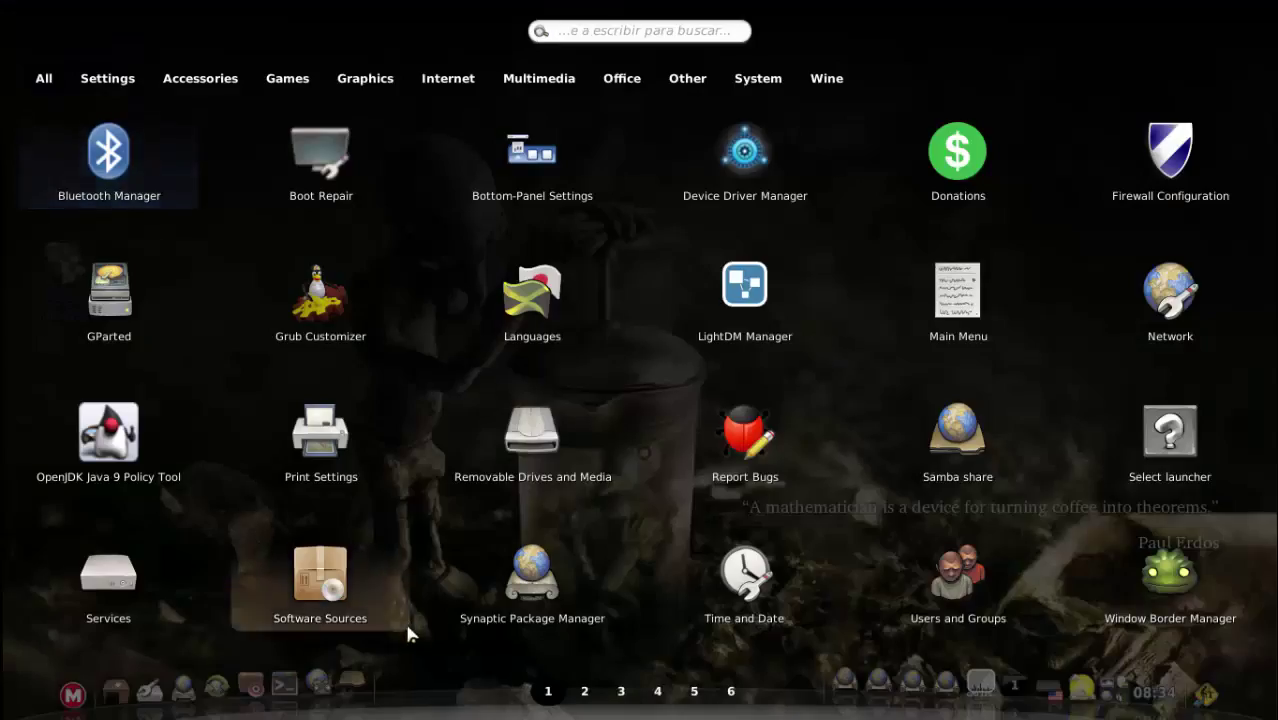
pyautogui.click(420, 648)
# Step: Set the preferred launcher to Ring once more, then open and close the ring
pyautogui.doubleClick(66, 300)
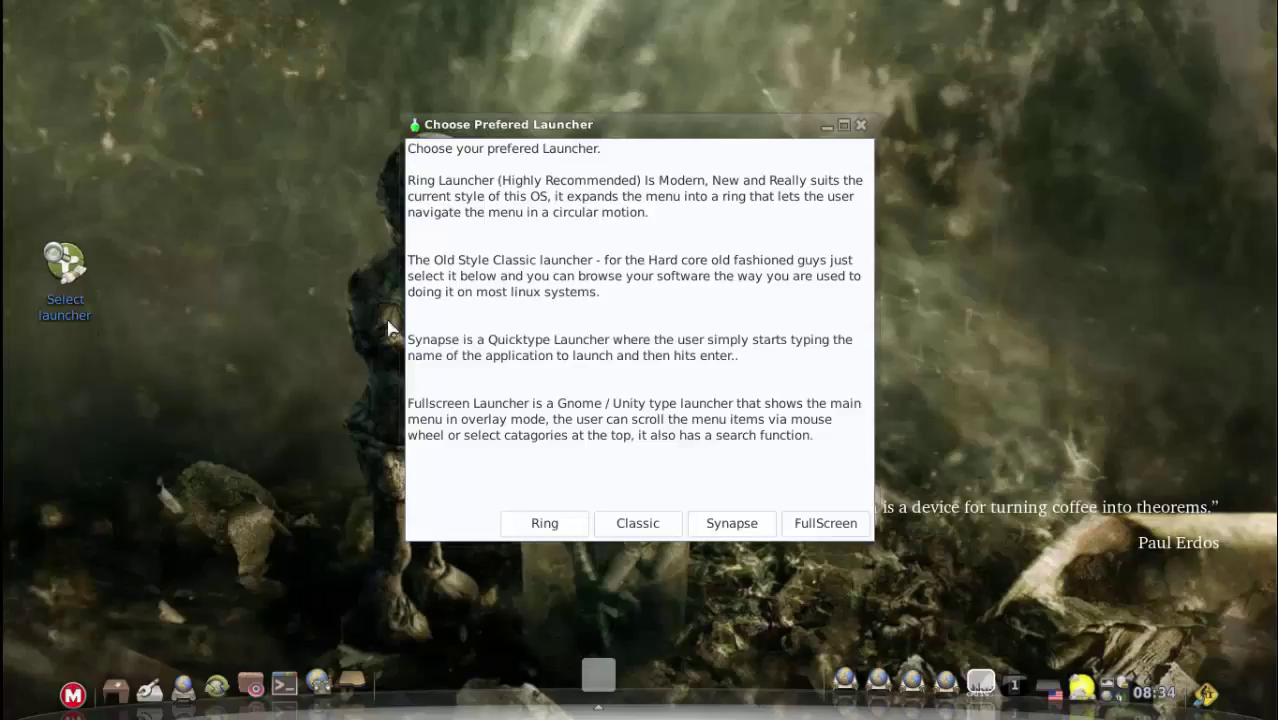
pyautogui.click(551, 522)
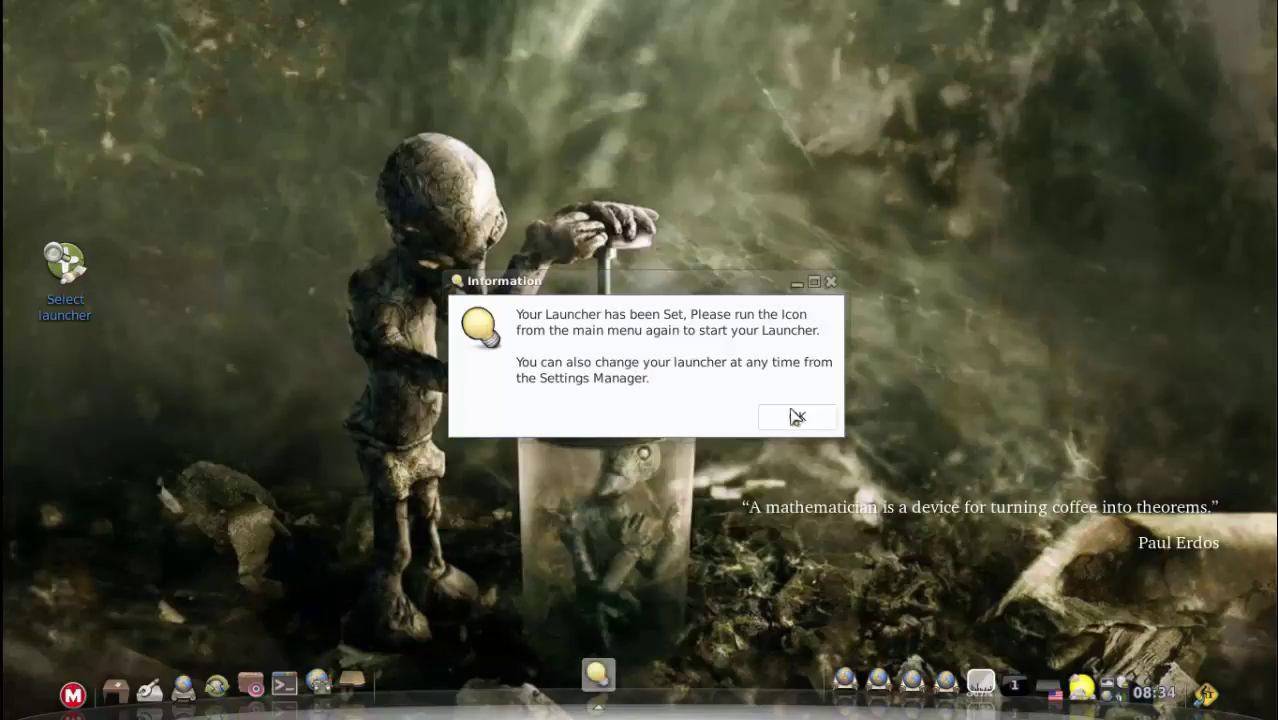
pyautogui.click(795, 416)
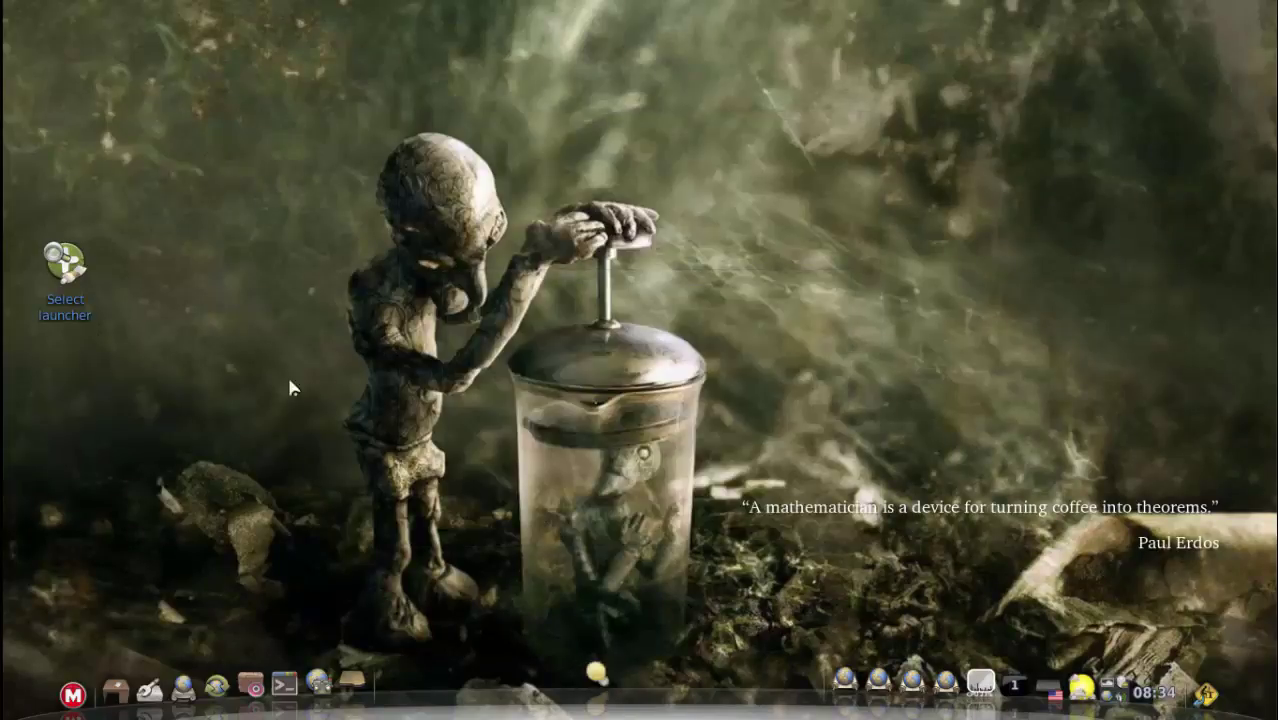
pyautogui.click(82, 689)
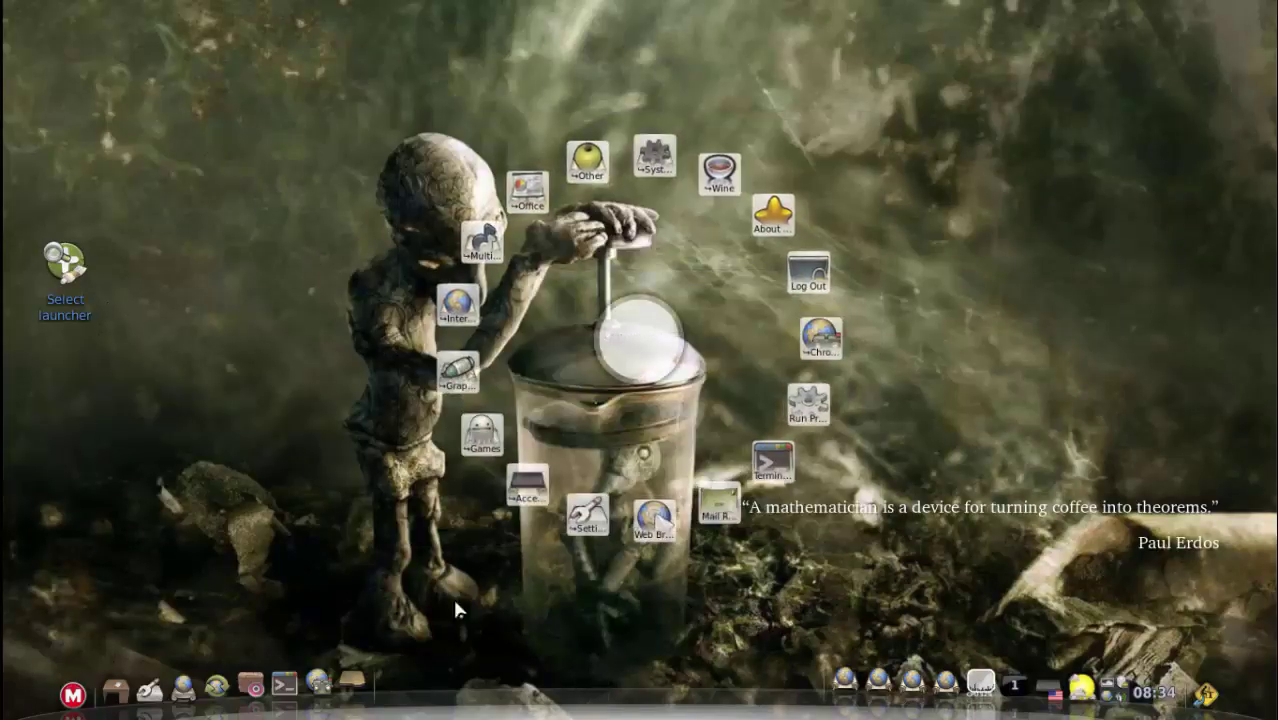
pyautogui.click(284, 336)
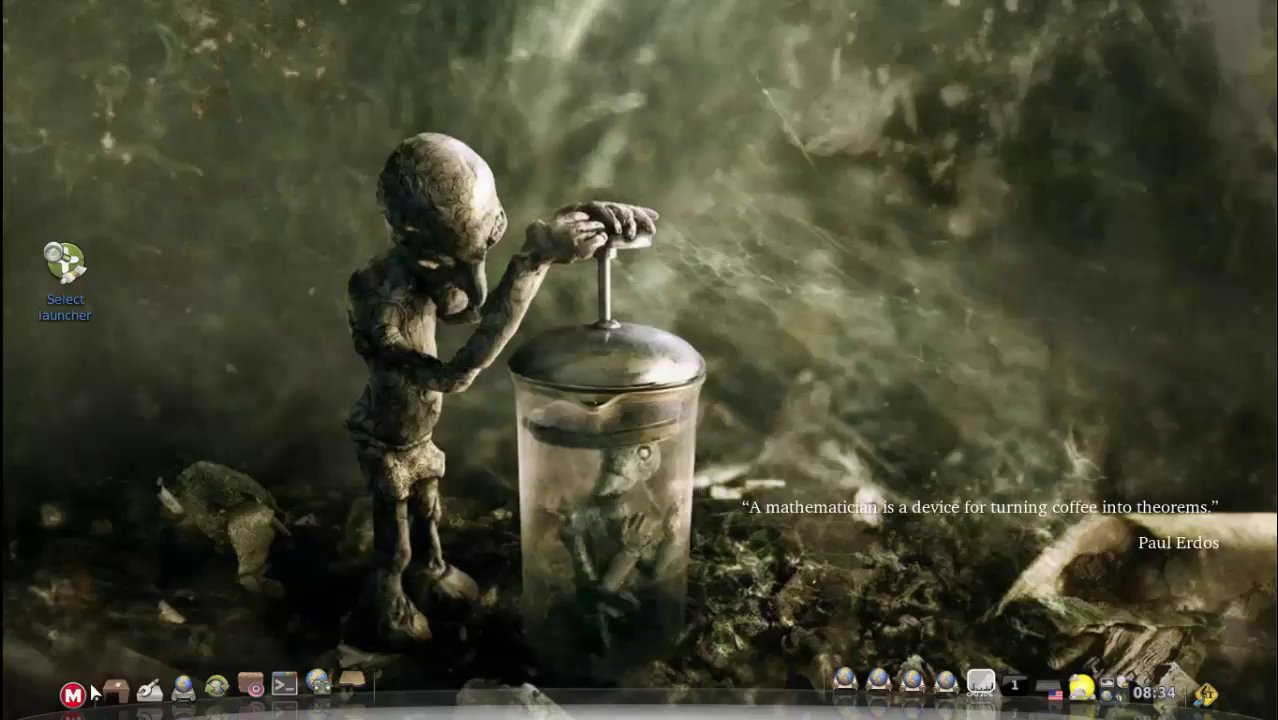
# Step: Reopen the ring launcher, look through its System category and close the ring
pyautogui.click(288, 478)
pyautogui.click(272, 445)
pyautogui.click(72, 694)
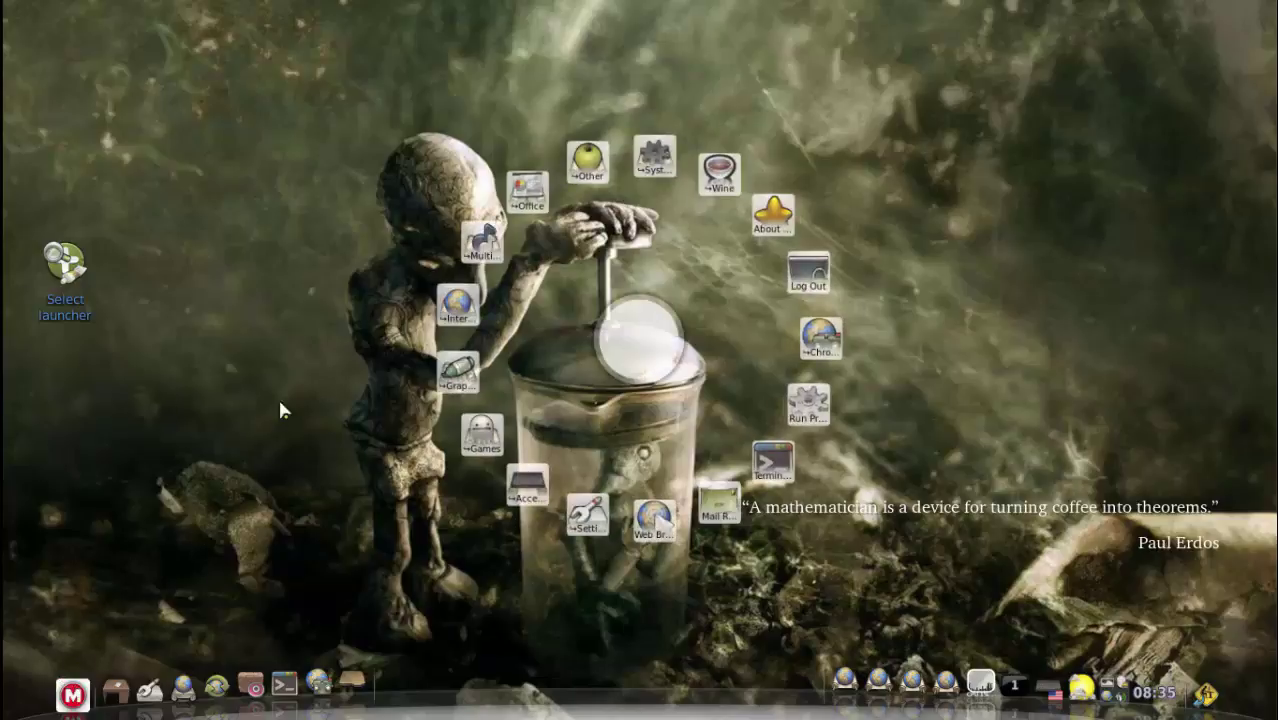
pyautogui.click(287, 250)
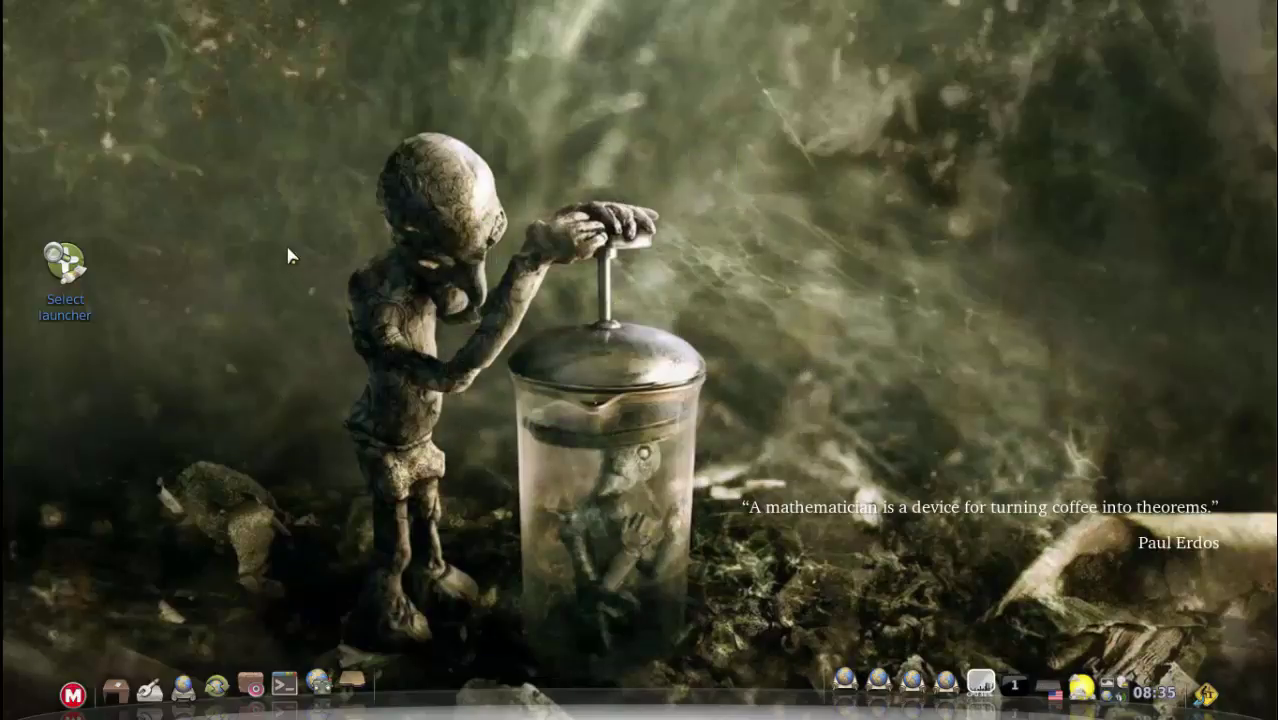
pyautogui.click(72, 694)
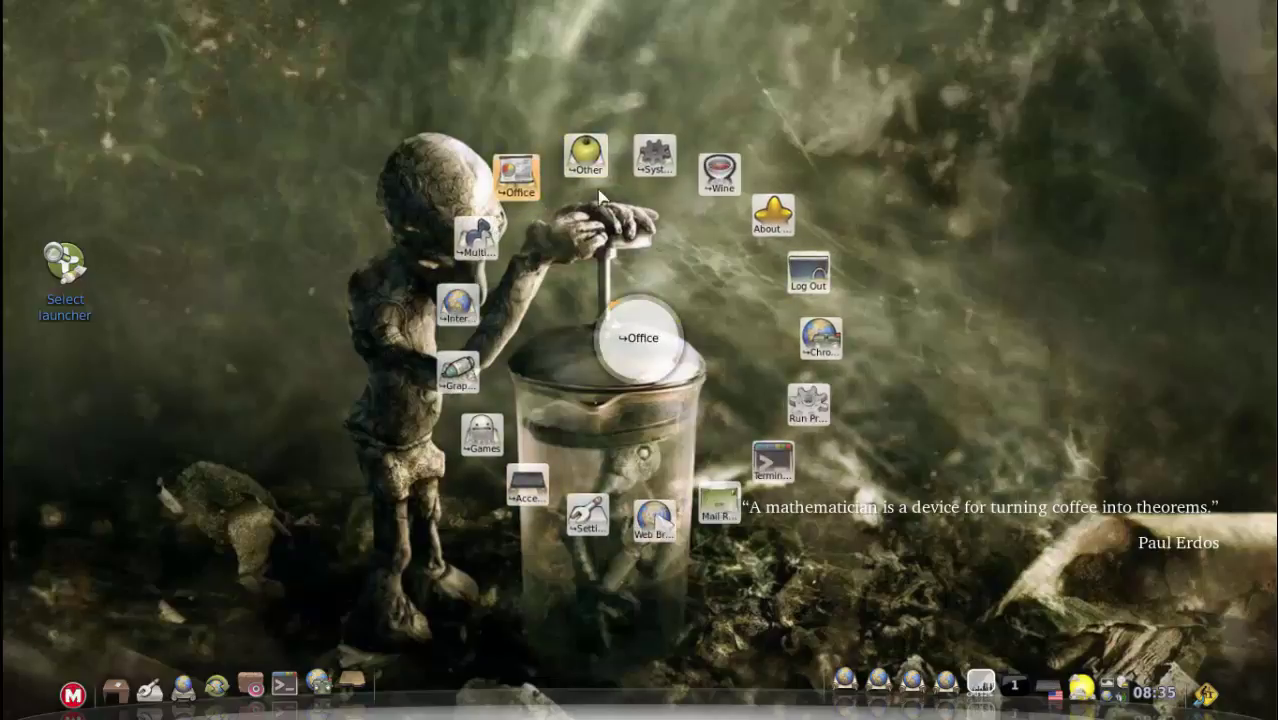
pyautogui.click(640, 190)
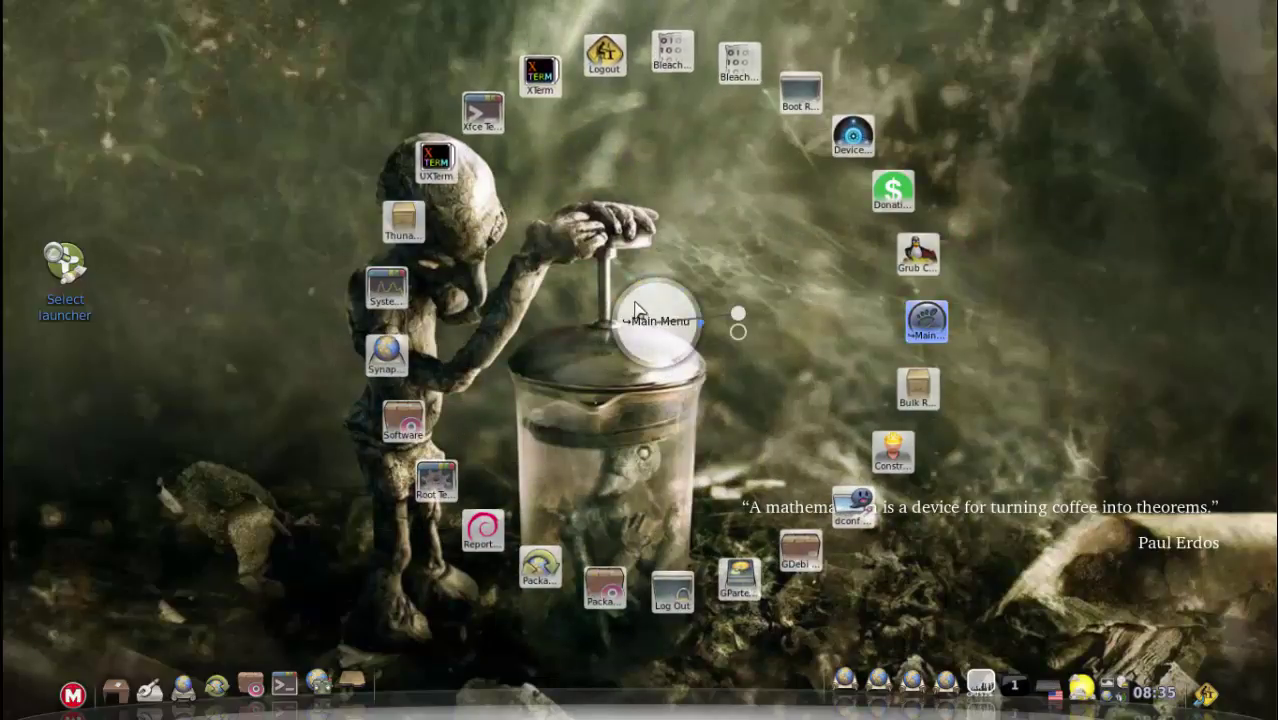
pyautogui.click(641, 302)
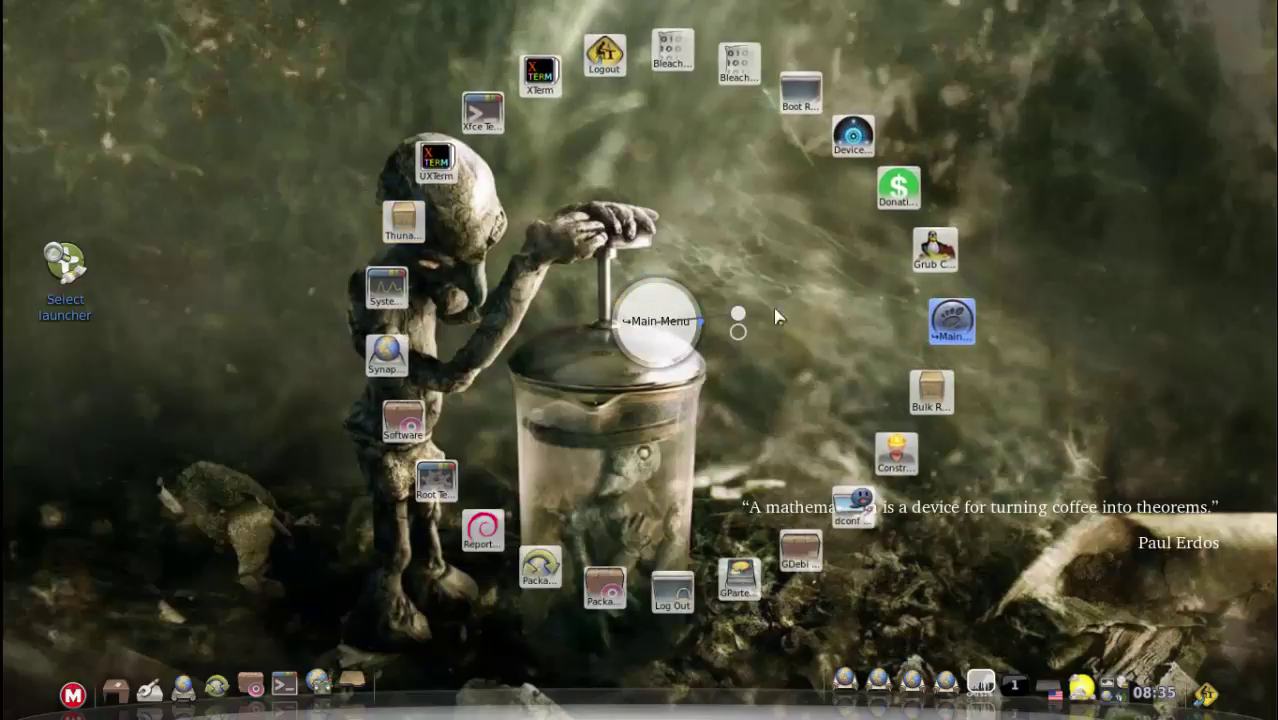
pyautogui.click(893, 334)
pyautogui.click(212, 278)
# Step: Set the preferred launcher to Classic, open the classic menu to look at its categories, and close it
pyautogui.doubleClick(58, 264)
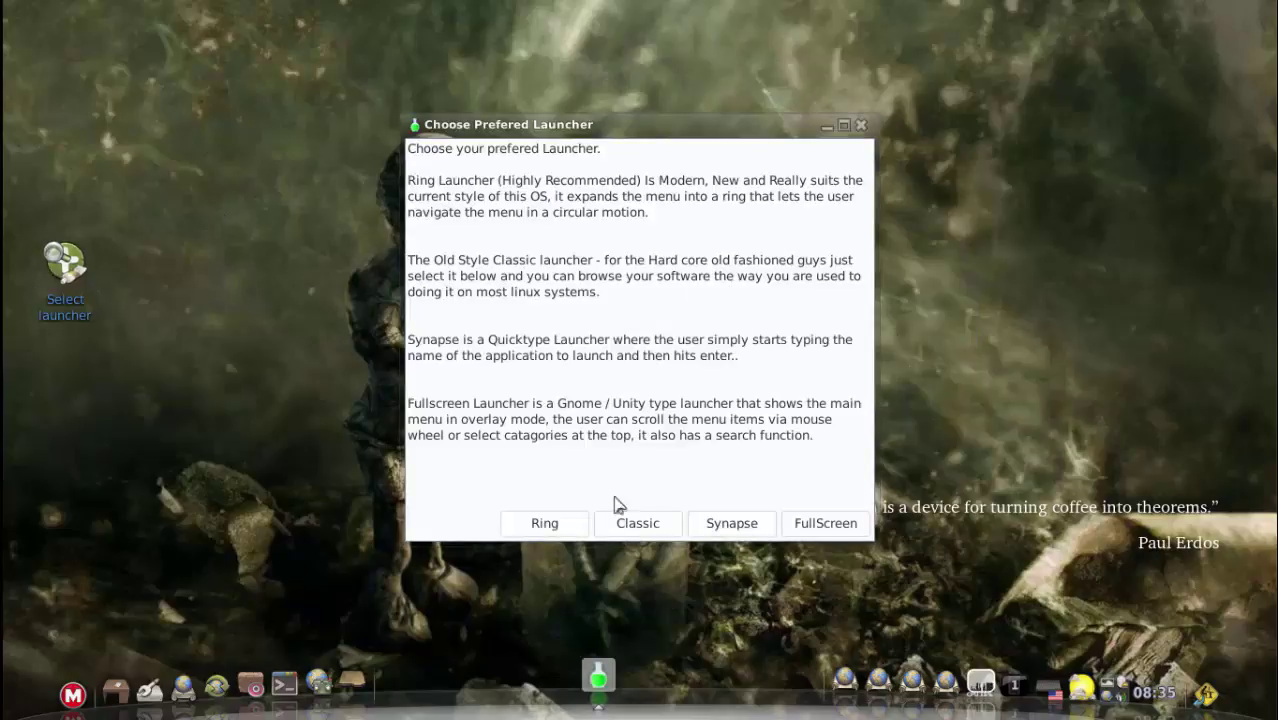
pyautogui.click(633, 525)
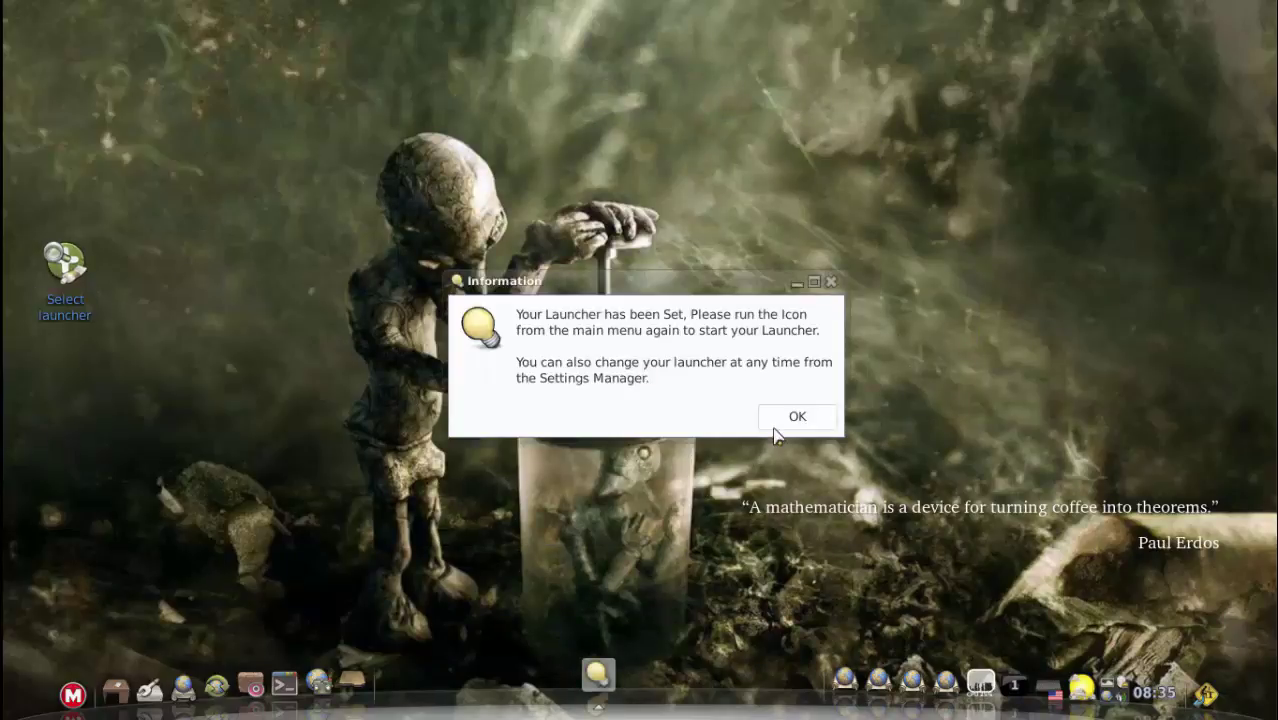
pyautogui.click(777, 428)
pyautogui.click(73, 694)
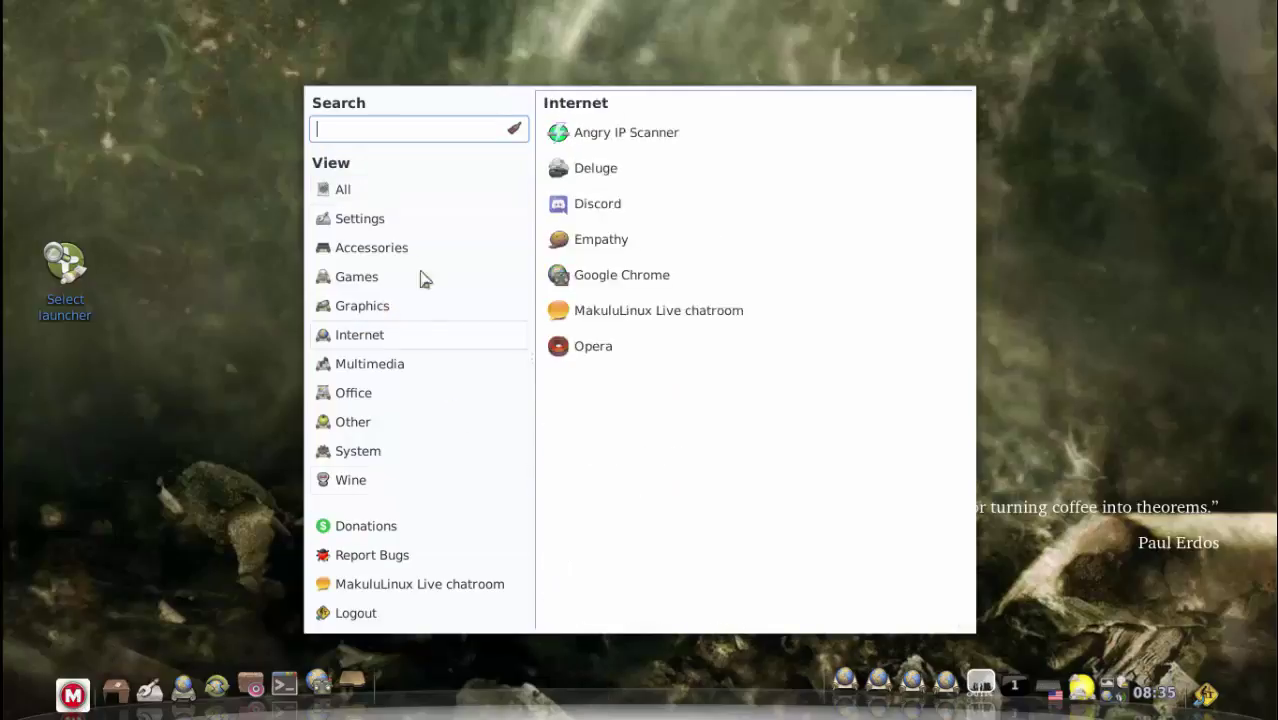
pyautogui.click(197, 463)
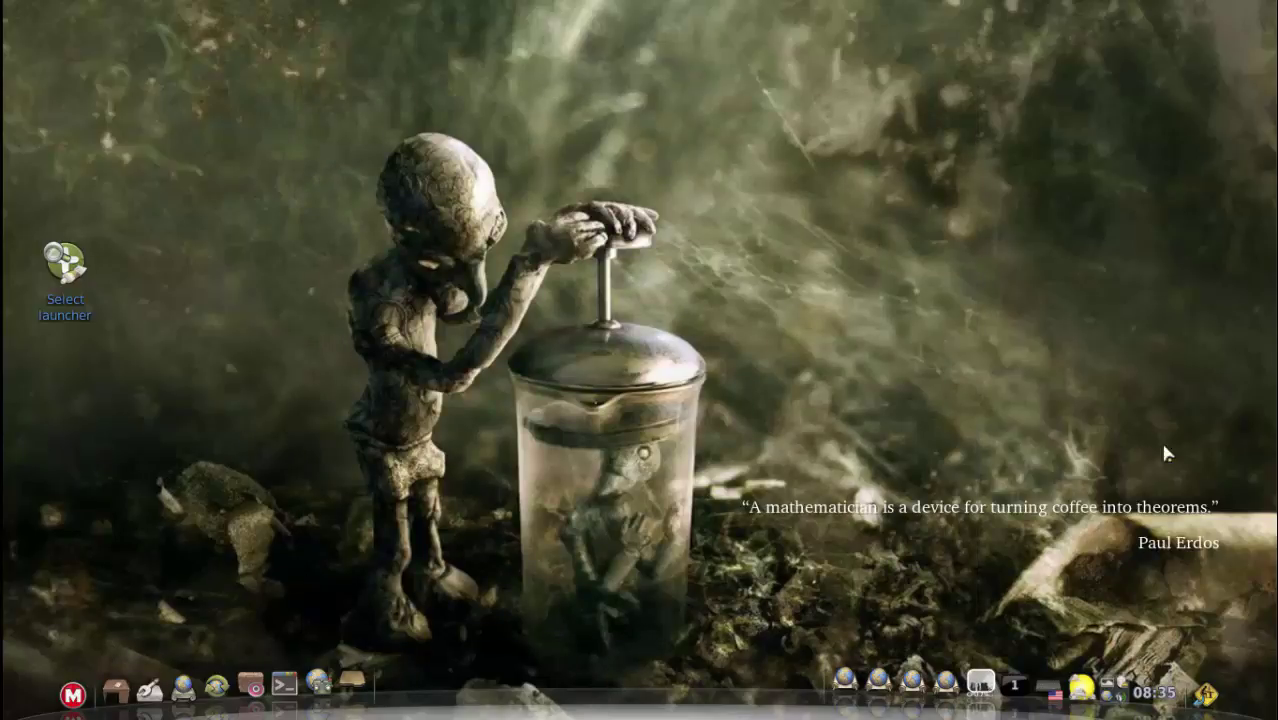
# Step: Open the log out dialog to view its session options, then cancel it
pyautogui.click(1207, 692)
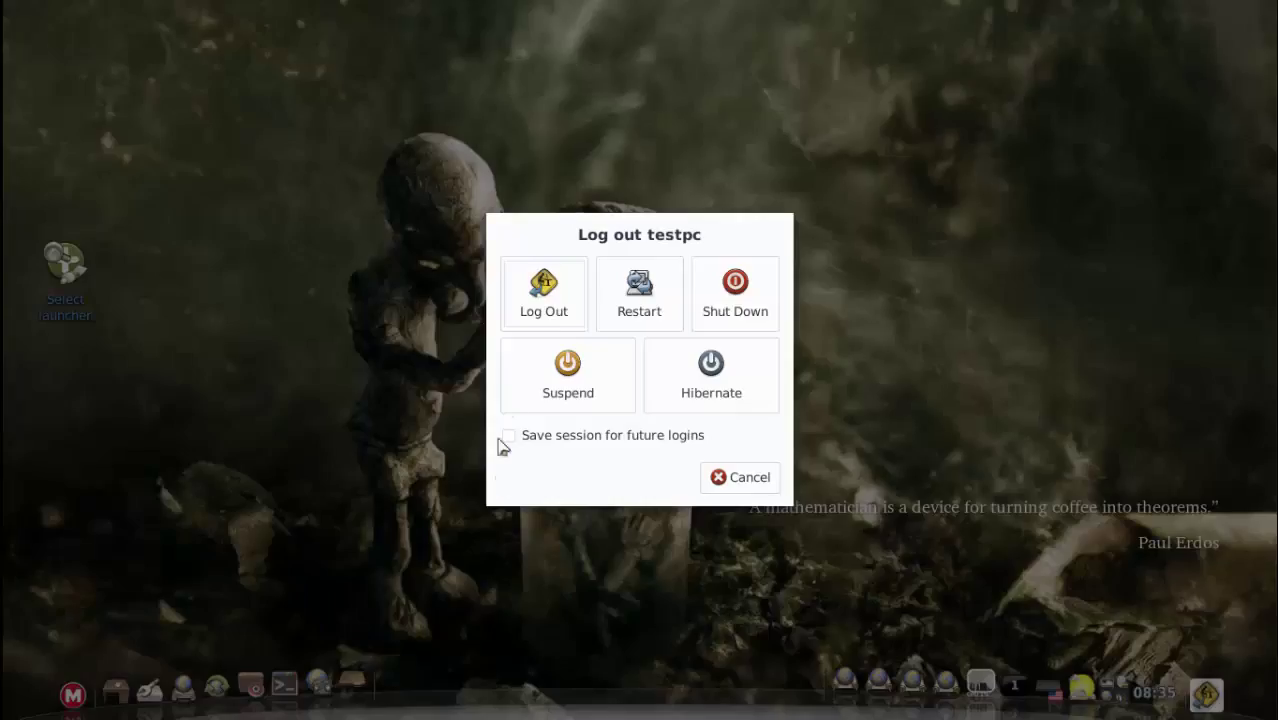
pyautogui.click(740, 477)
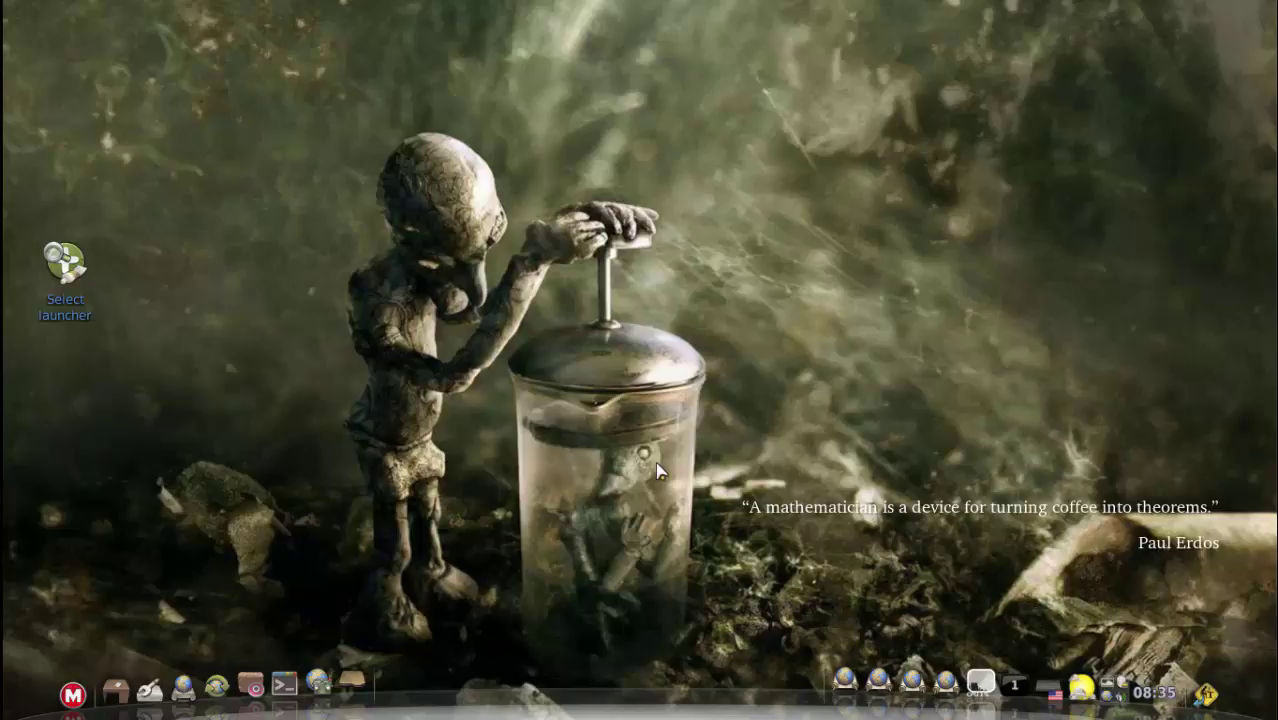
# Step: Toggle the desktop magnifier until it is on, and open the Wallpaper Selector from the wallpaper changer's menu
pyautogui.press('super+m')
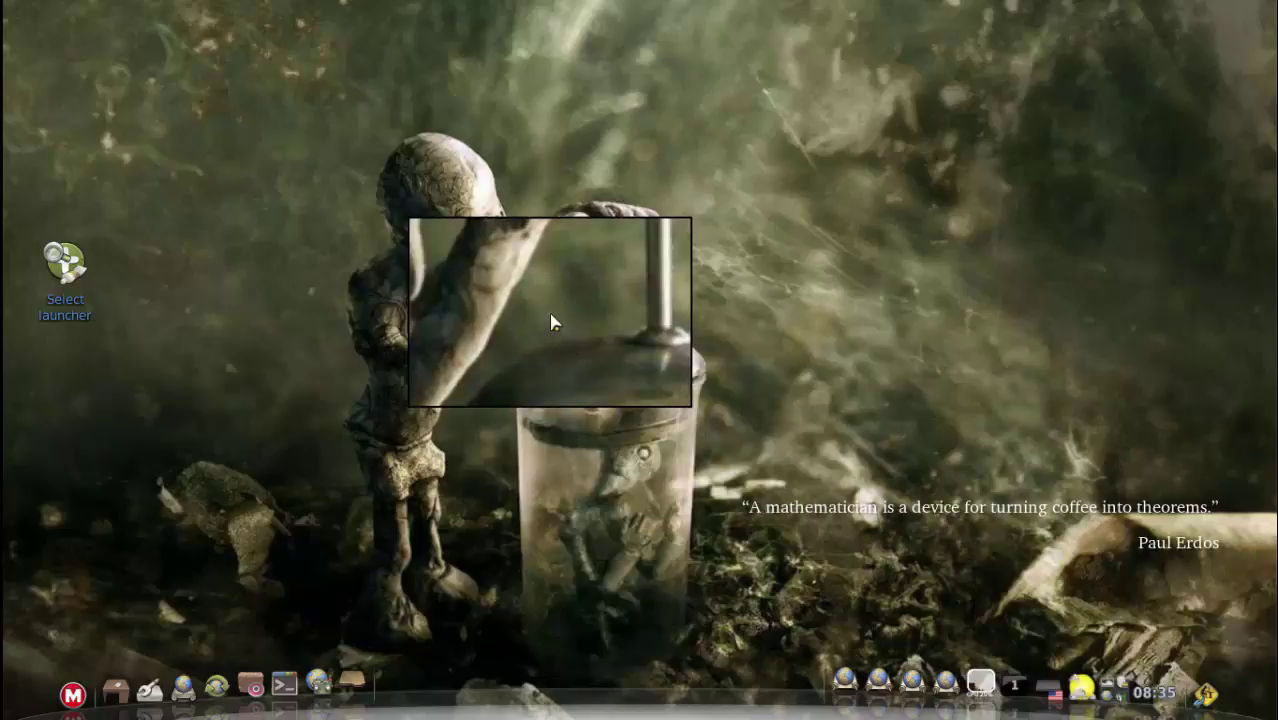
pyautogui.press('super+m')
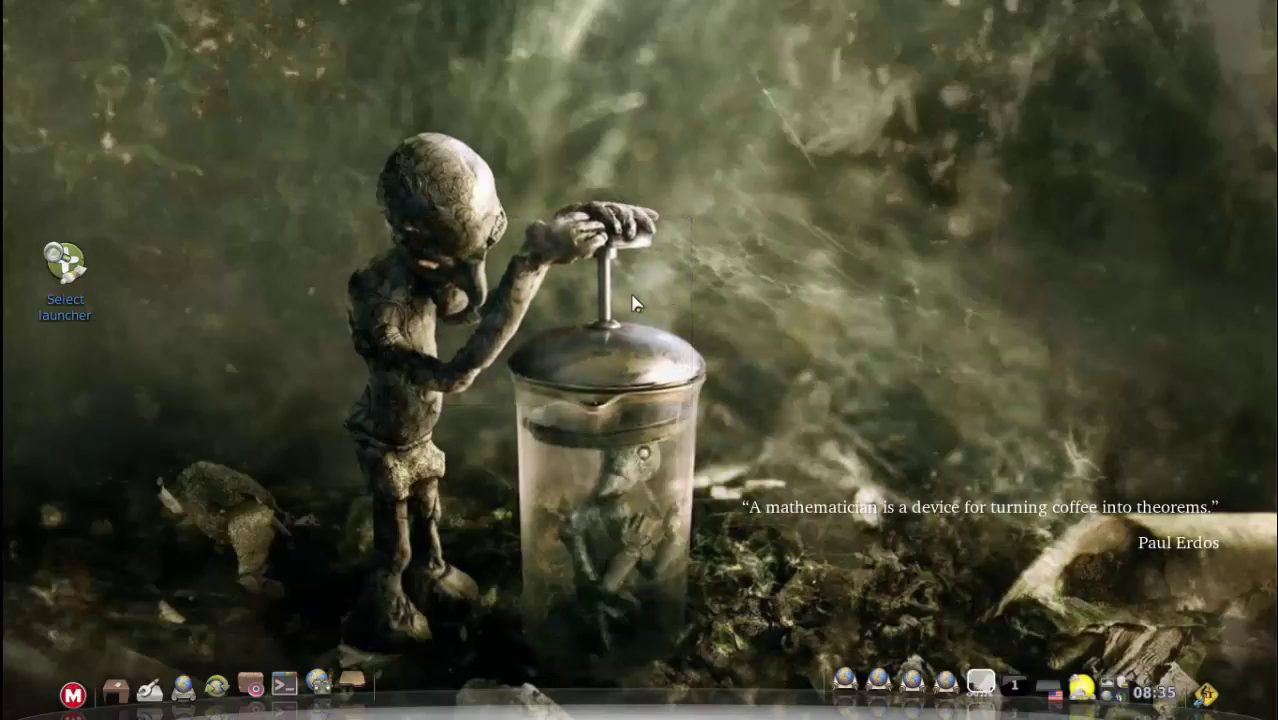
pyautogui.press('super+m')
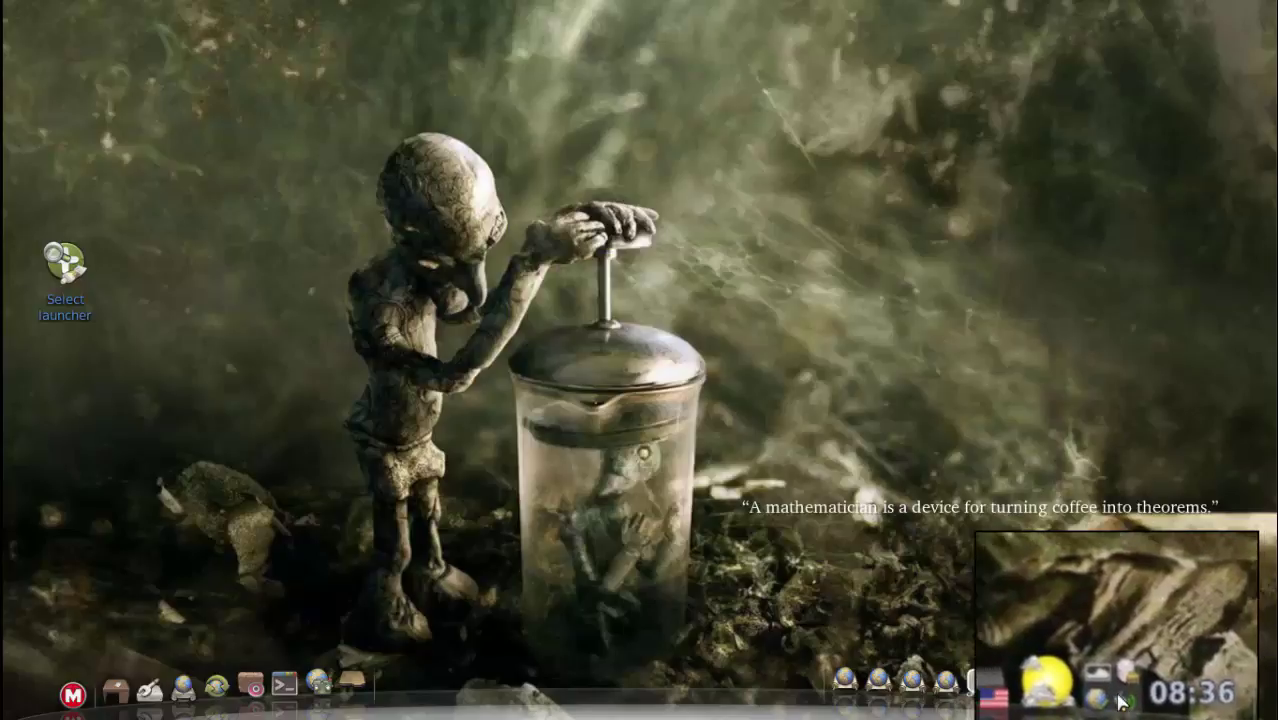
pyautogui.click(1122, 700)
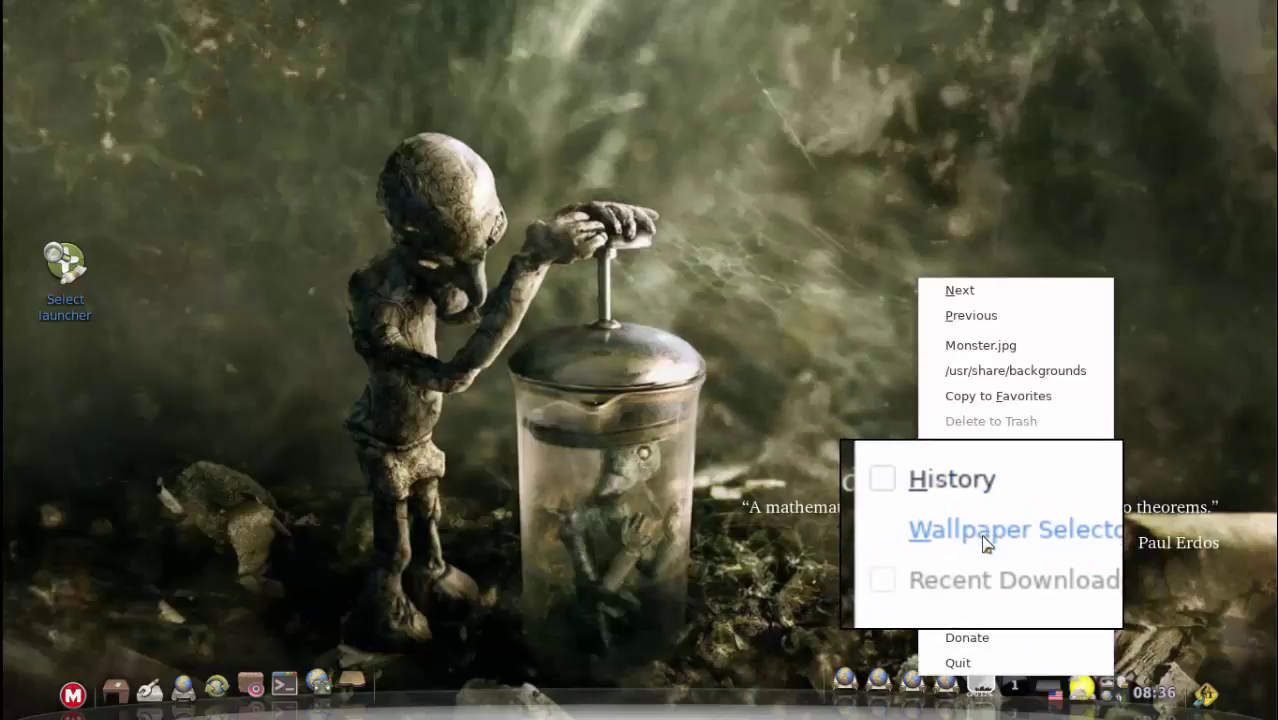
pyautogui.click(984, 543)
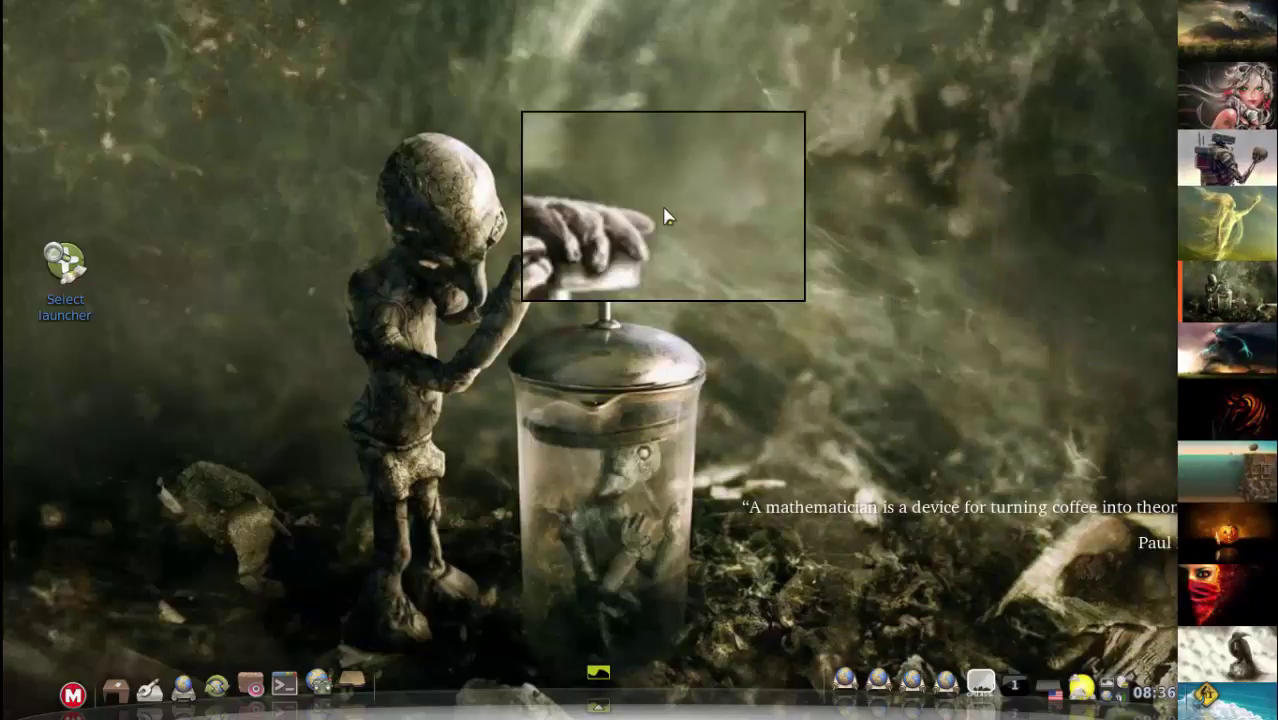
# Step: Turn off the magnifier, try several wallpapers, set the woman with the burning red veil as background, and close the selector
pyautogui.press('super+m')
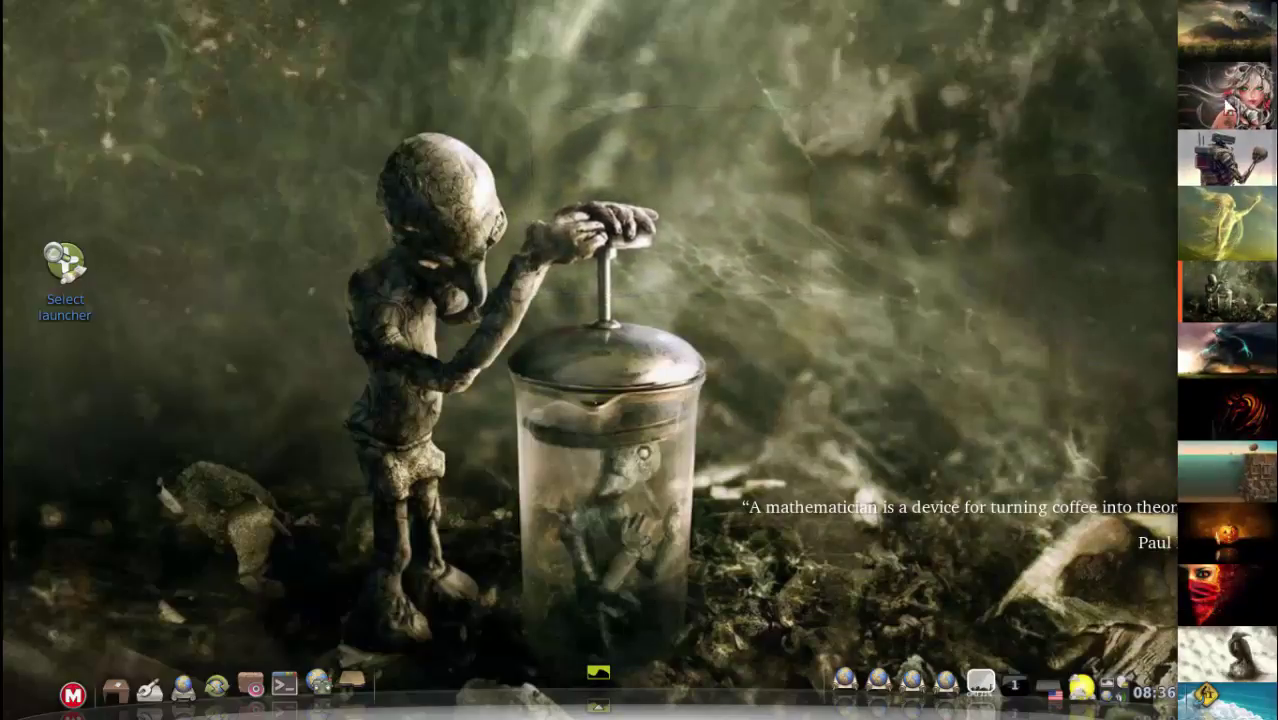
pyautogui.scroll(-10, 1225, 250)
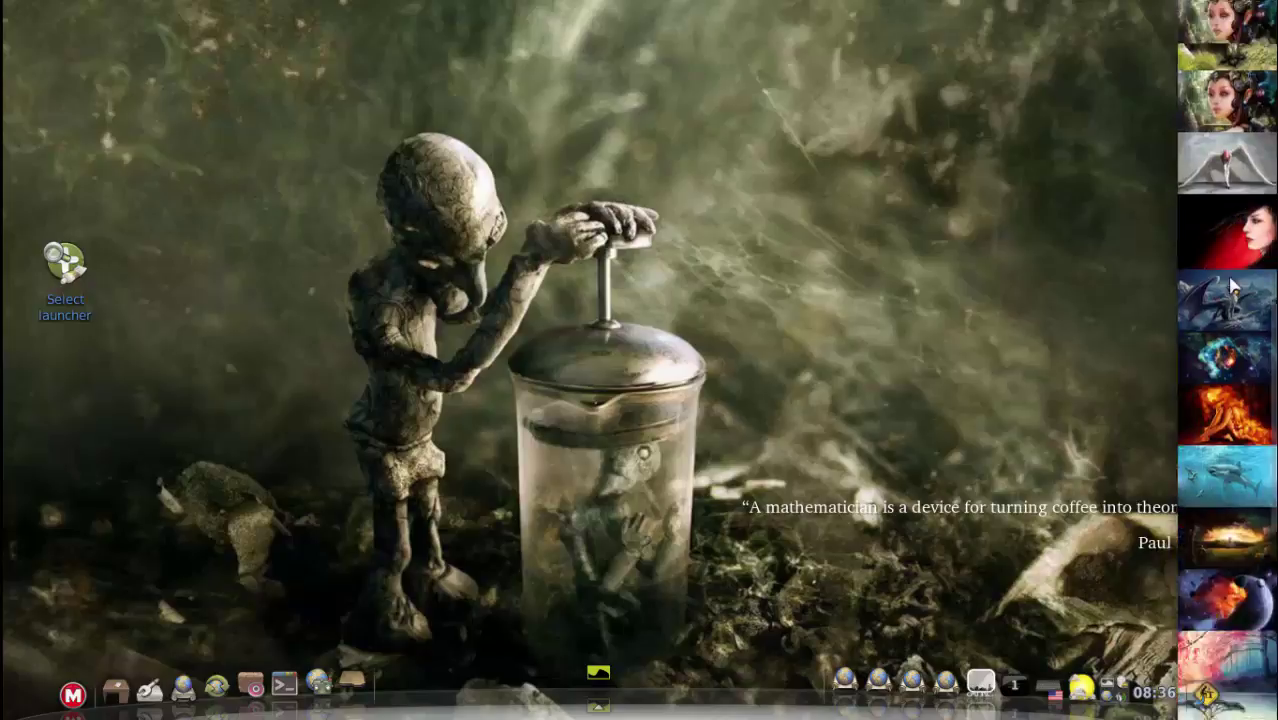
pyautogui.scroll(1, 1232, 287)
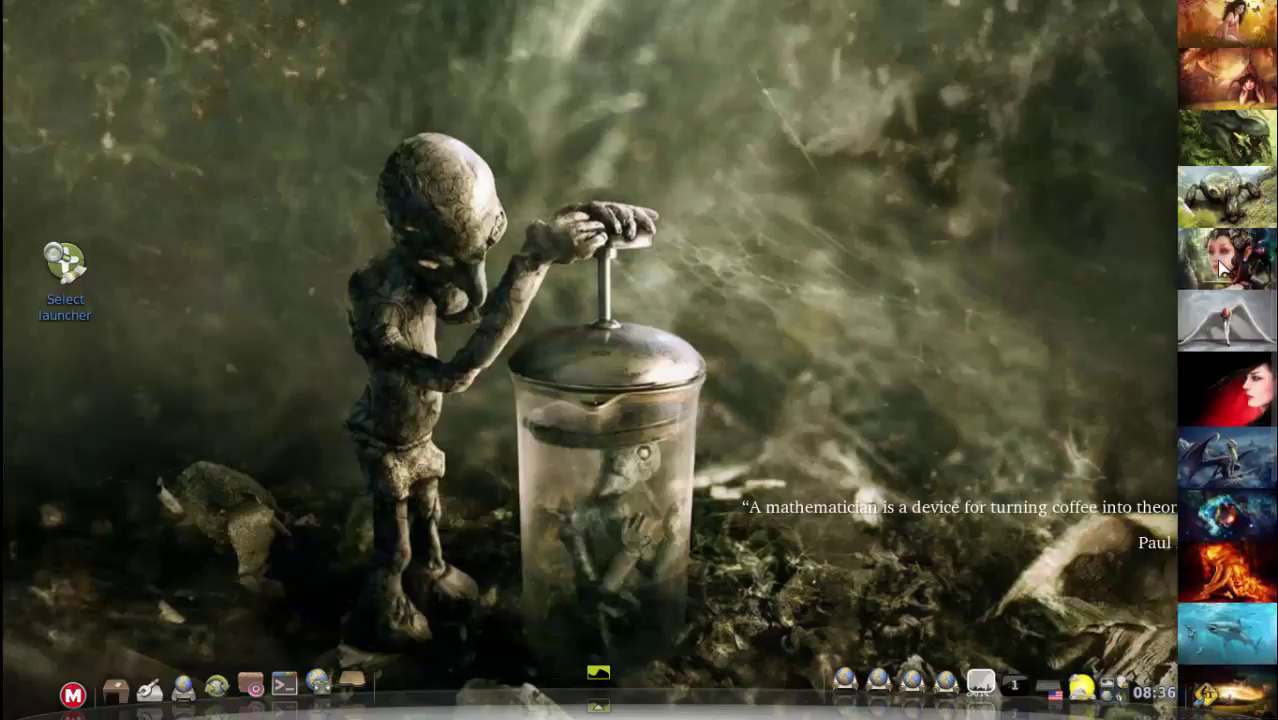
pyautogui.click(1224, 264)
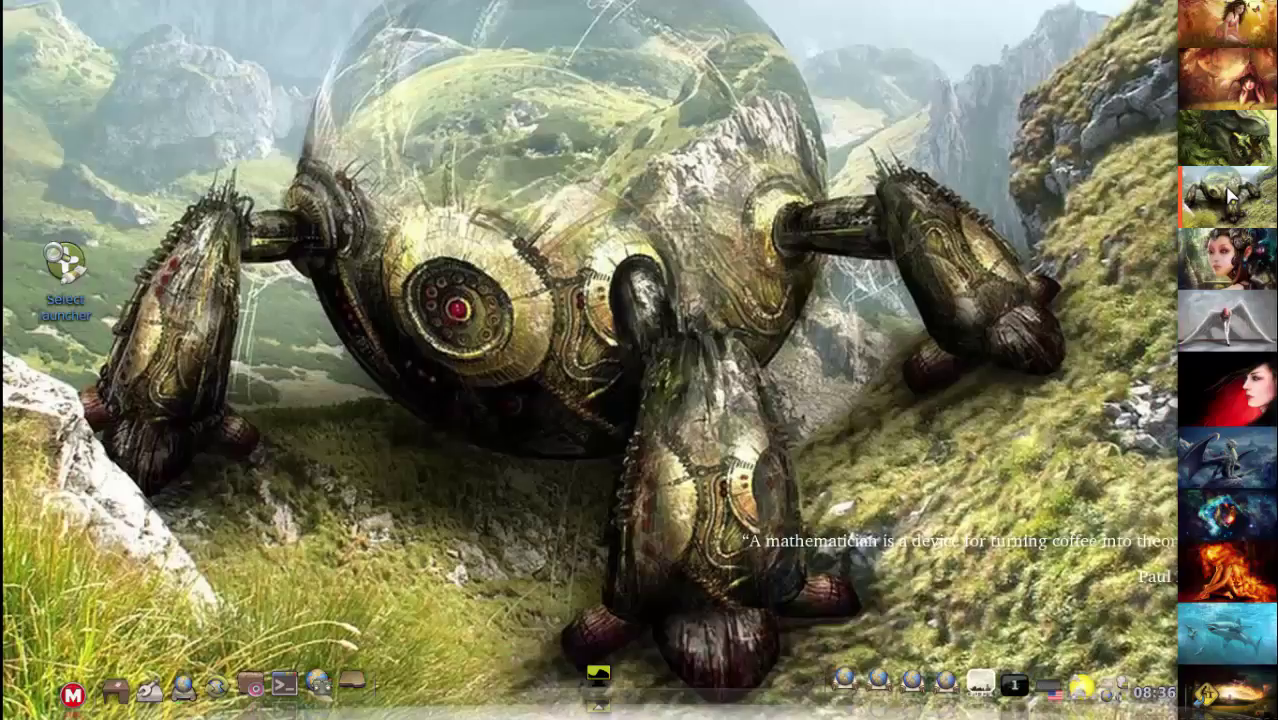
pyautogui.scroll(5, 1228, 196)
pyautogui.click(1232, 196)
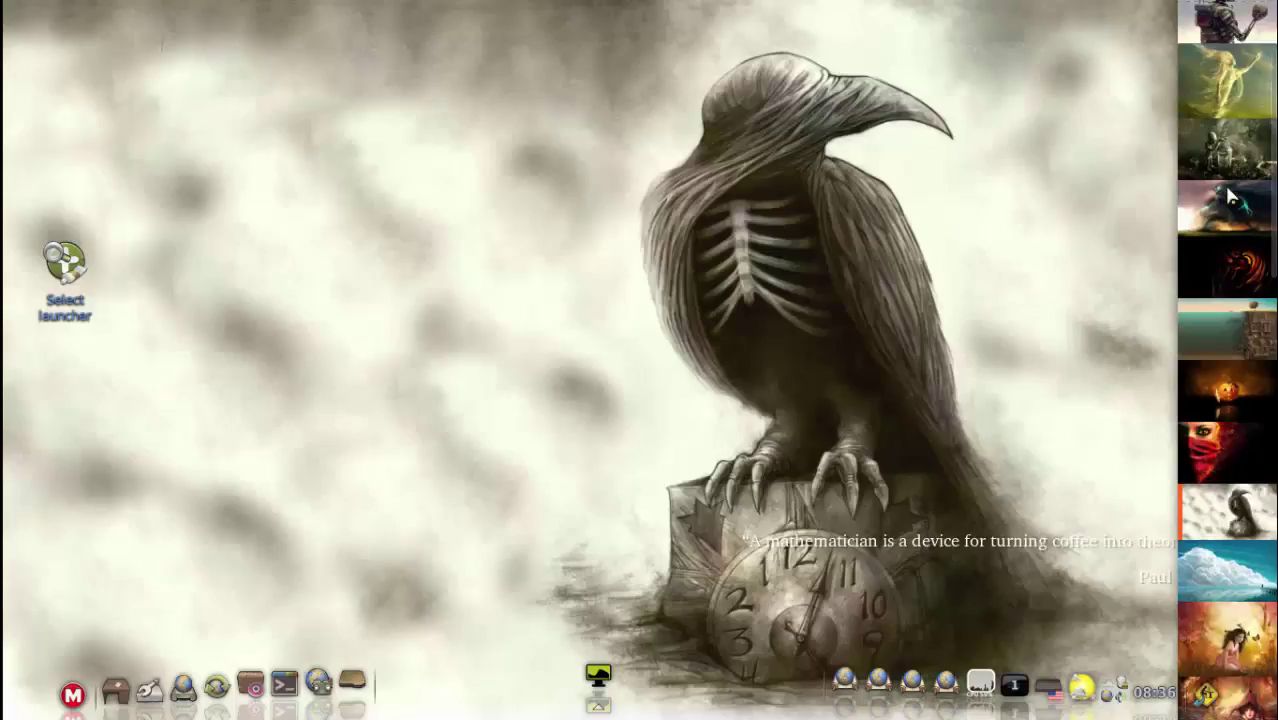
pyautogui.click(1225, 460)
pyautogui.rightClick(1216, 451)
pyautogui.click(1095, 443)
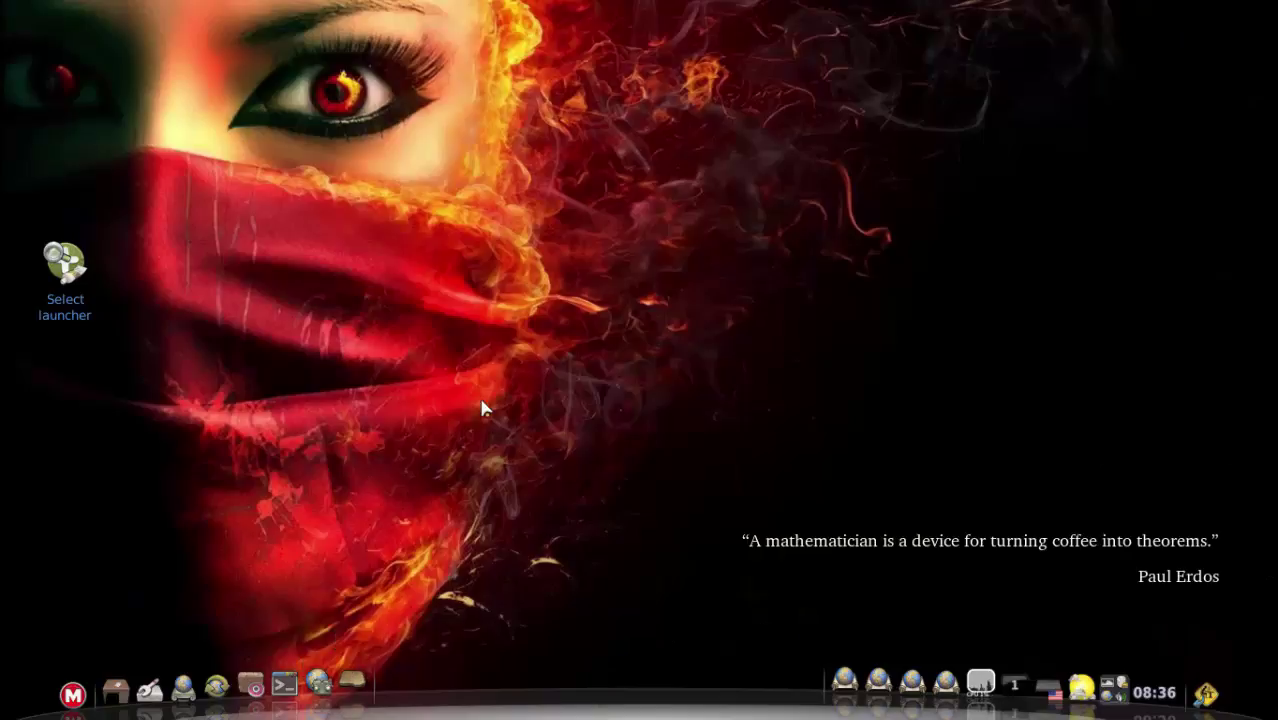
# Step: Try switching workspaces, open a terminal, and bring its window in front of the Home folder window
pyautogui.hotkey('ctrl', 'alt', 'Right')
pyautogui.moveTo(1012, 683)
pyautogui.click(779, 602)
pyautogui.click(284, 686)
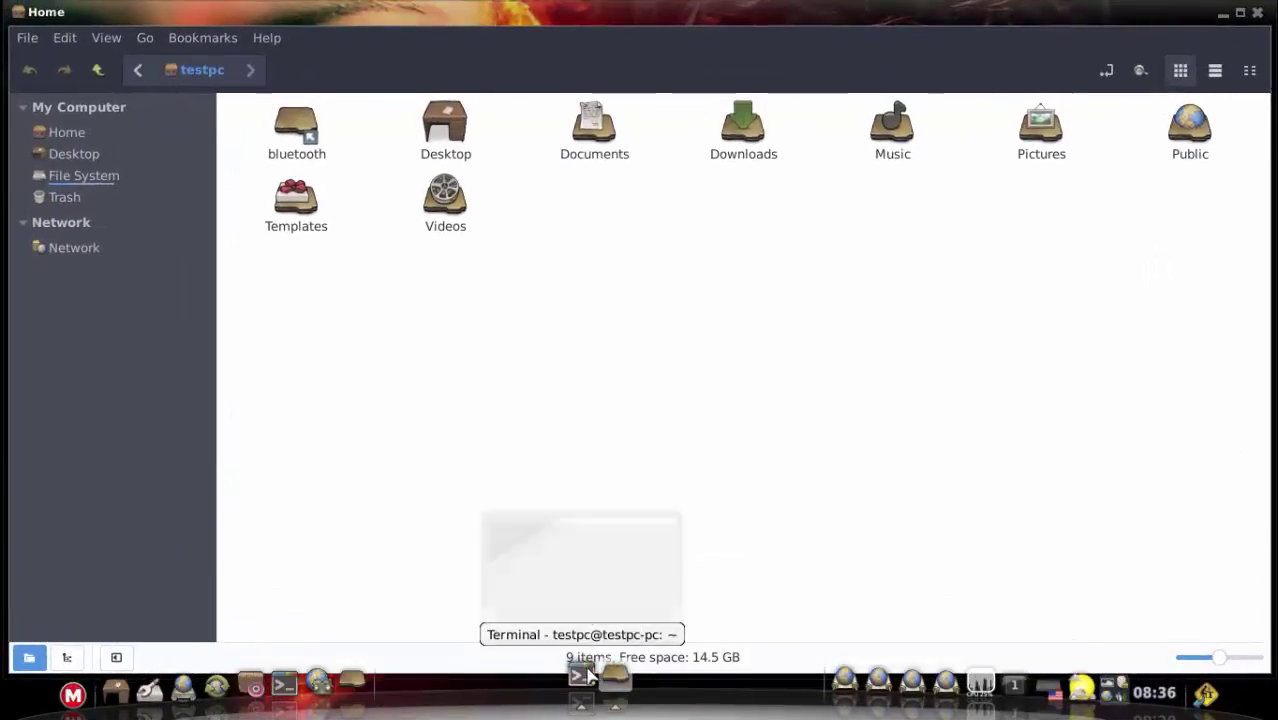
pyautogui.click(582, 676)
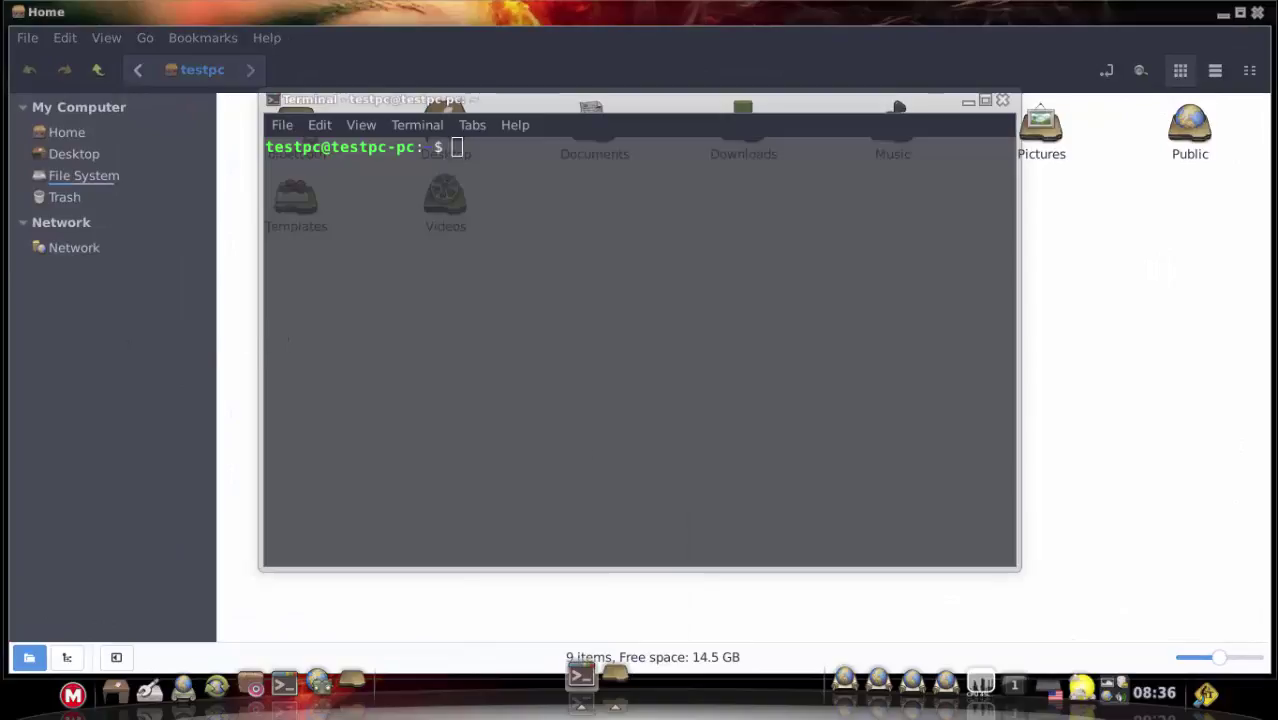
# Step: Try switching back a workspace, and close the Terminal and Home windows
pyautogui.hotkey('ctrl', 'alt', 'Left')
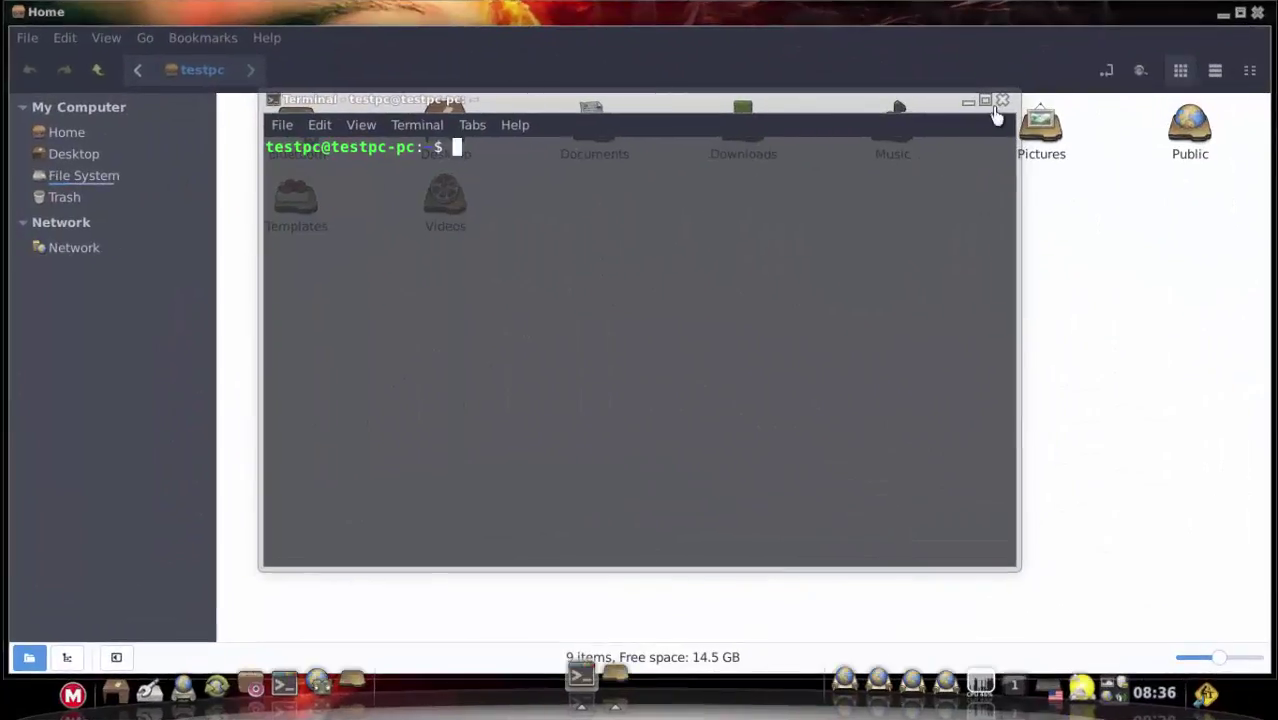
pyautogui.click(1002, 101)
pyautogui.click(1257, 12)
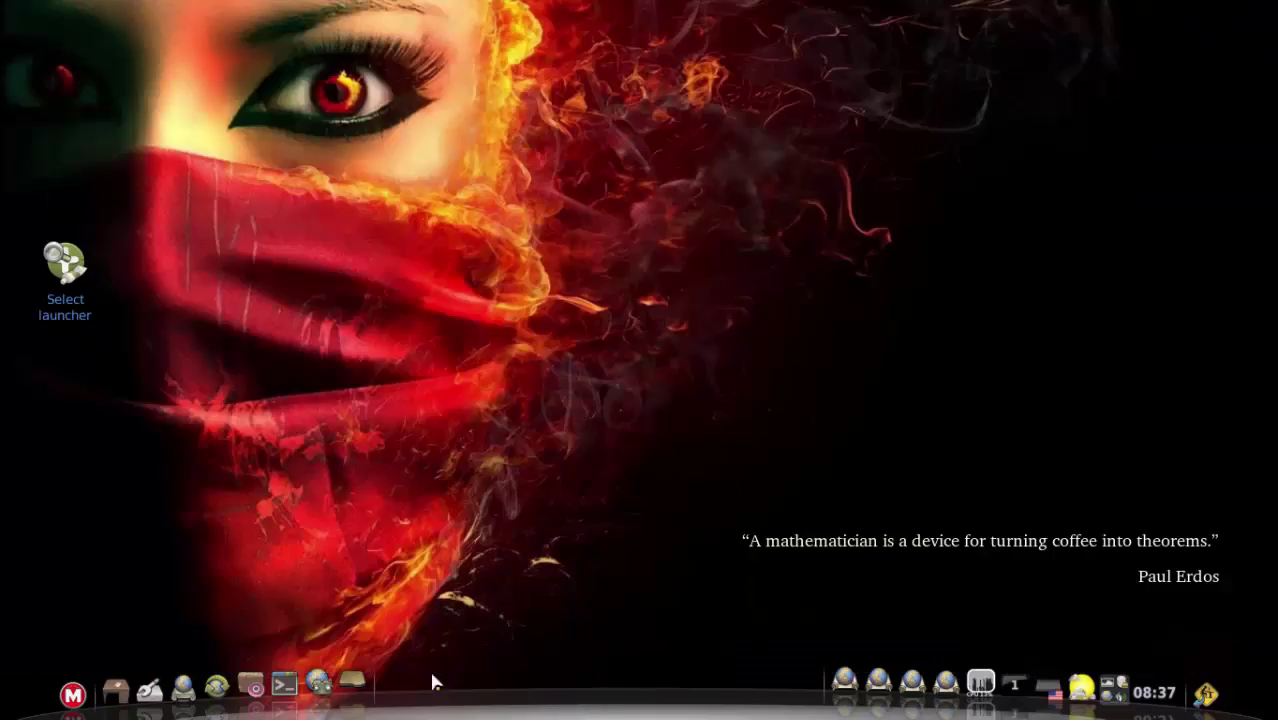
# Step: Open the home folder in the file manager, restore and maximize its window again, and close it
pyautogui.click(352, 694)
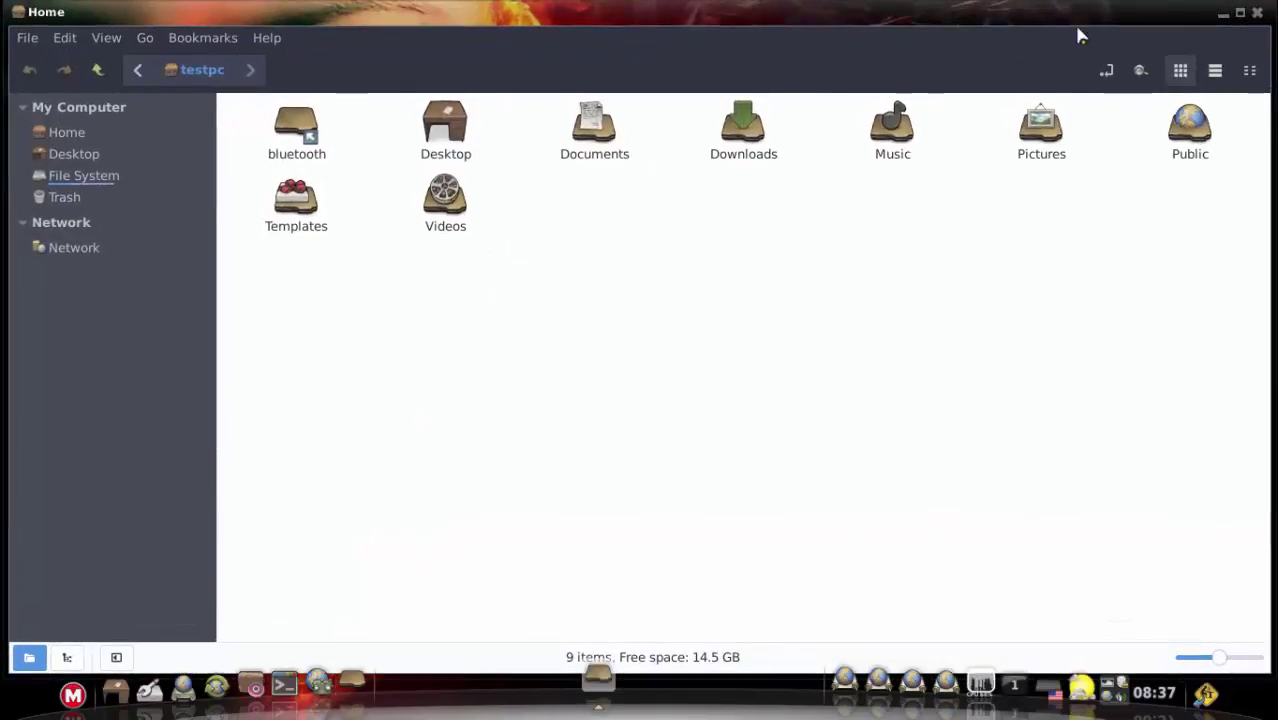
pyautogui.click(1239, 13)
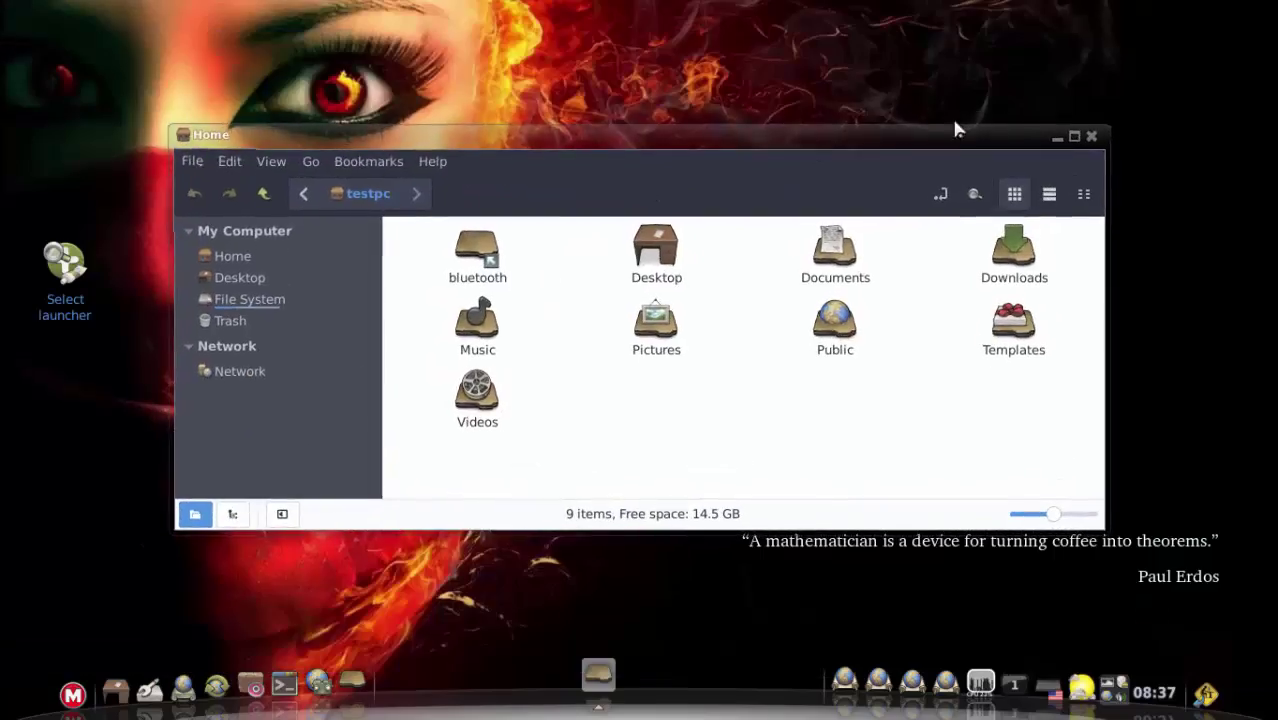
pyautogui.click(1083, 136)
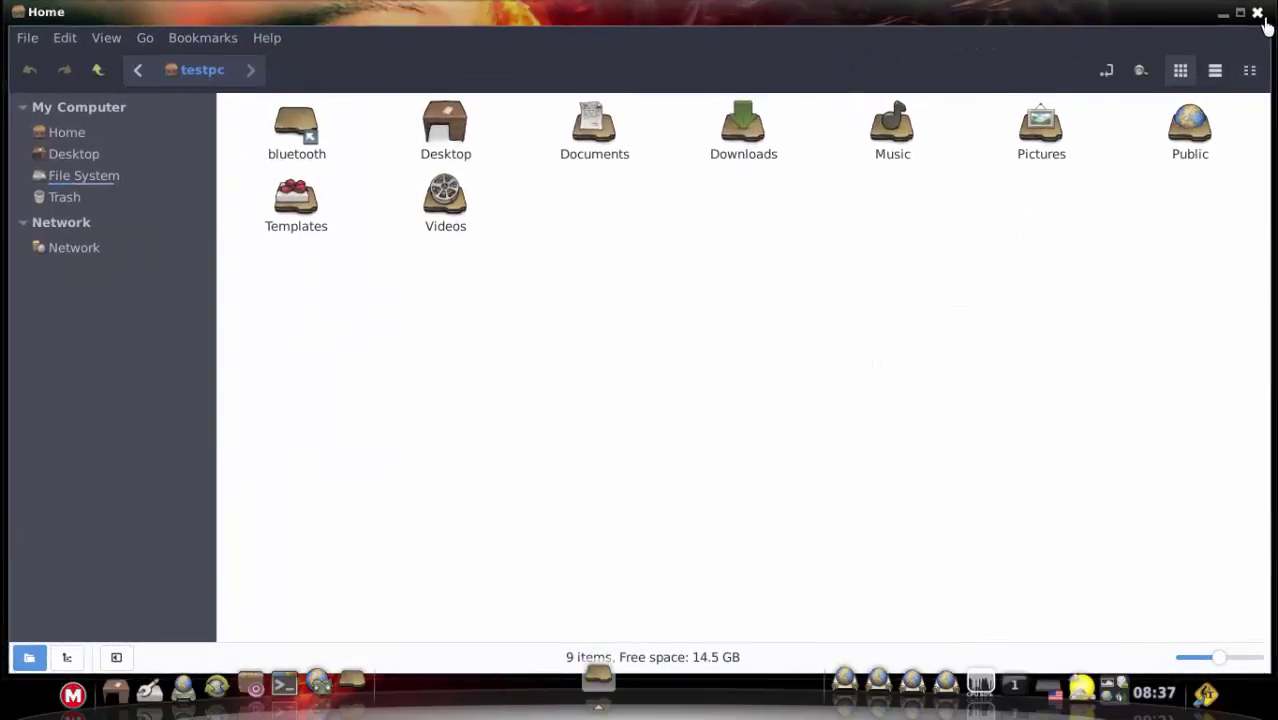
pyautogui.click(1256, 13)
# Step: Open the classic menu, look through its application categories, and close it
pyautogui.click(73, 694)
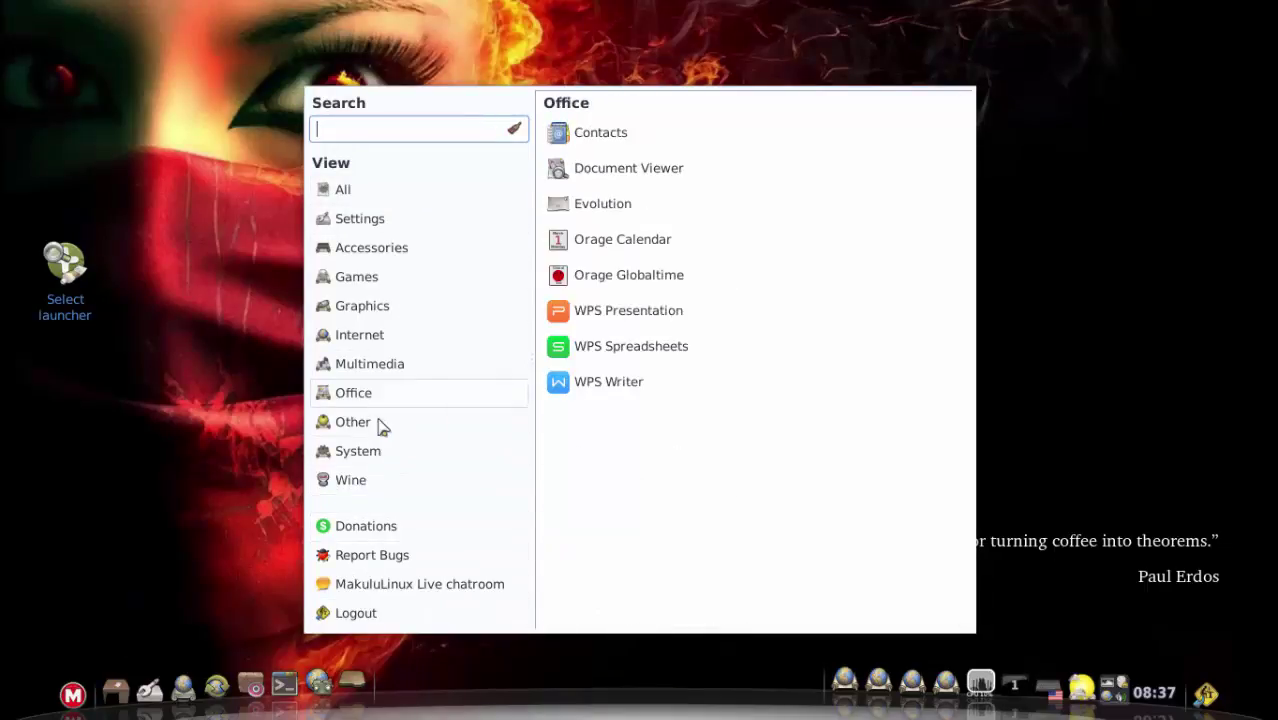
pyautogui.moveTo(372, 456)
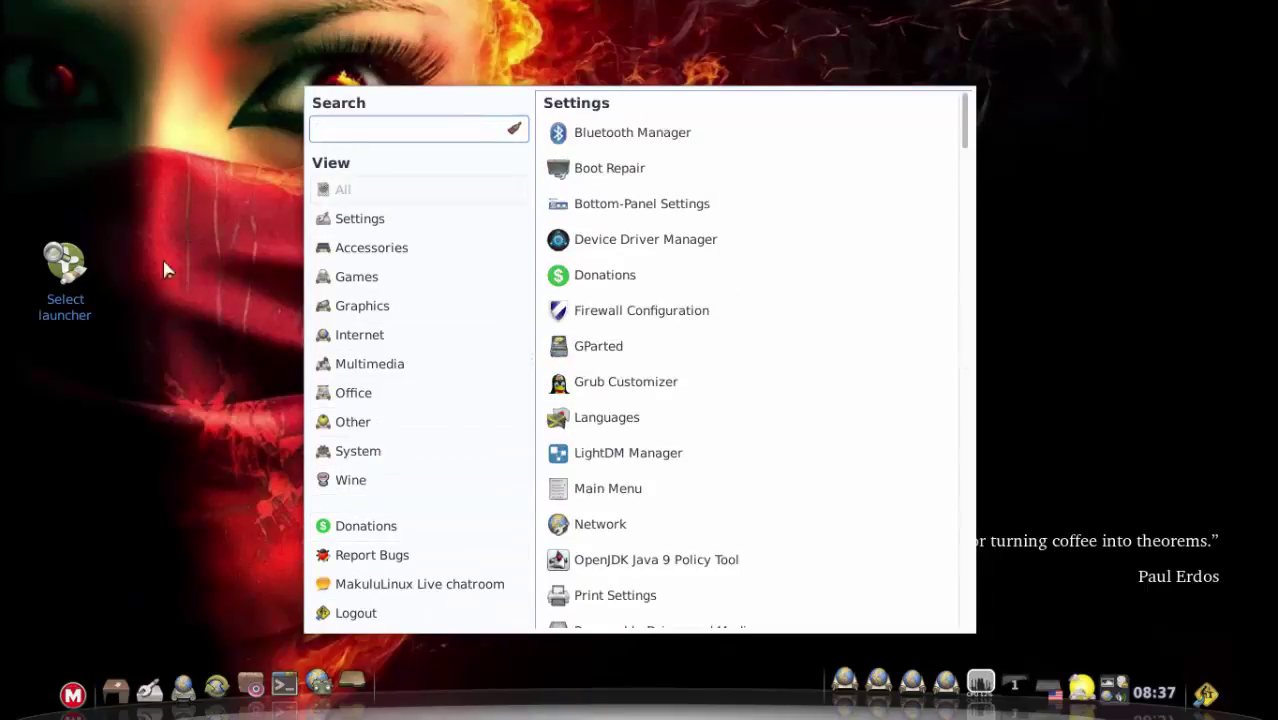
pyautogui.click(183, 368)
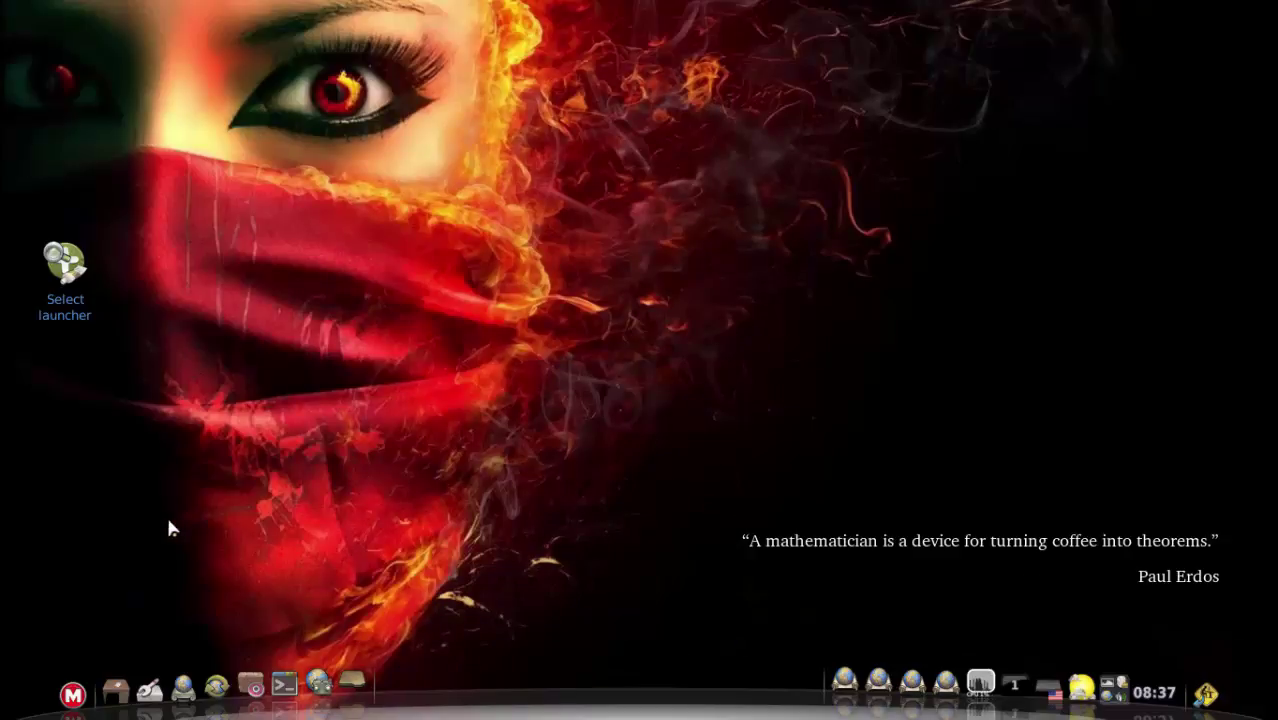
# Step: Set the preferred launcher to Classic, toggle the main menu, and close the Home folder window
pyautogui.doubleClick(66, 308)
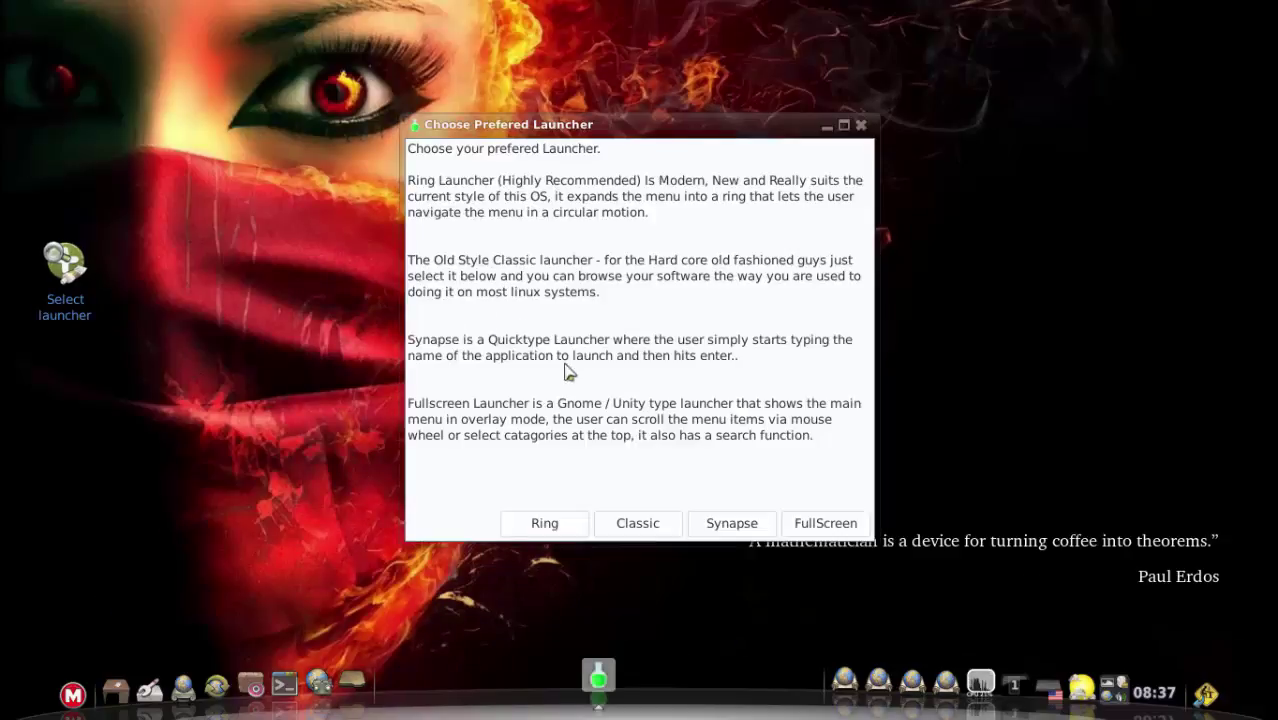
pyautogui.click(628, 525)
pyautogui.click(799, 418)
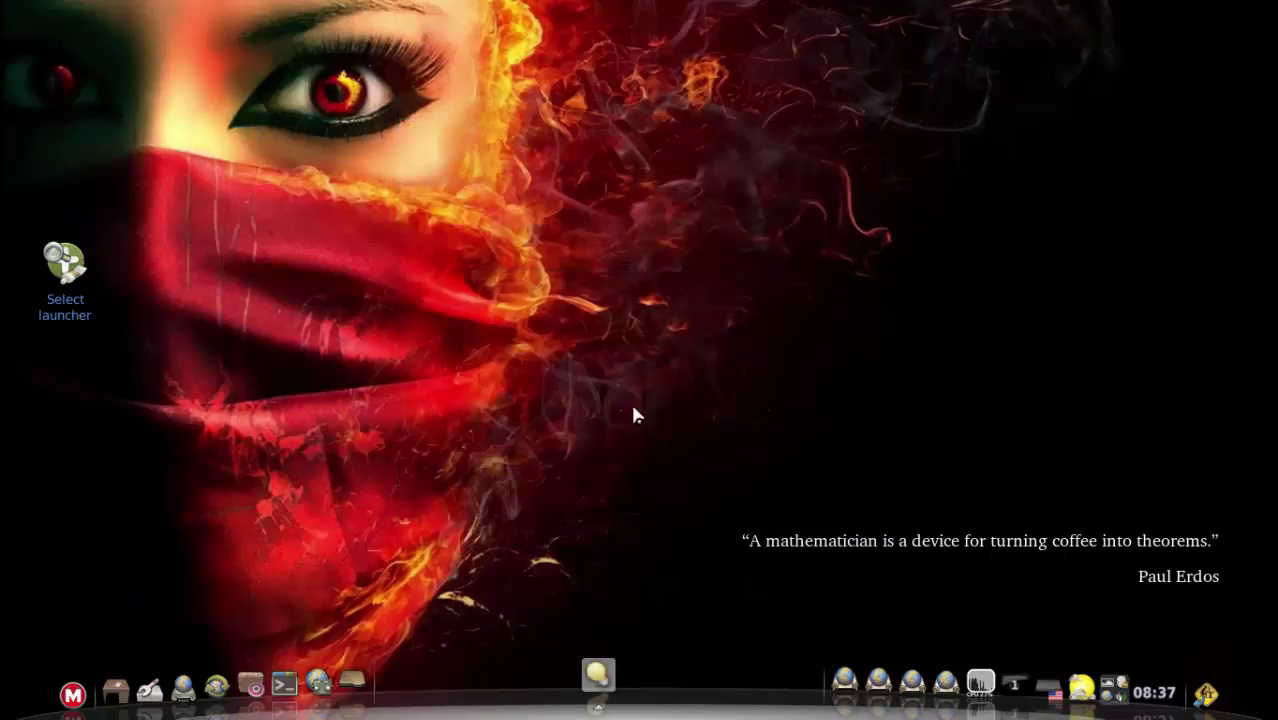
pyautogui.click(79, 698)
pyautogui.click(76, 696)
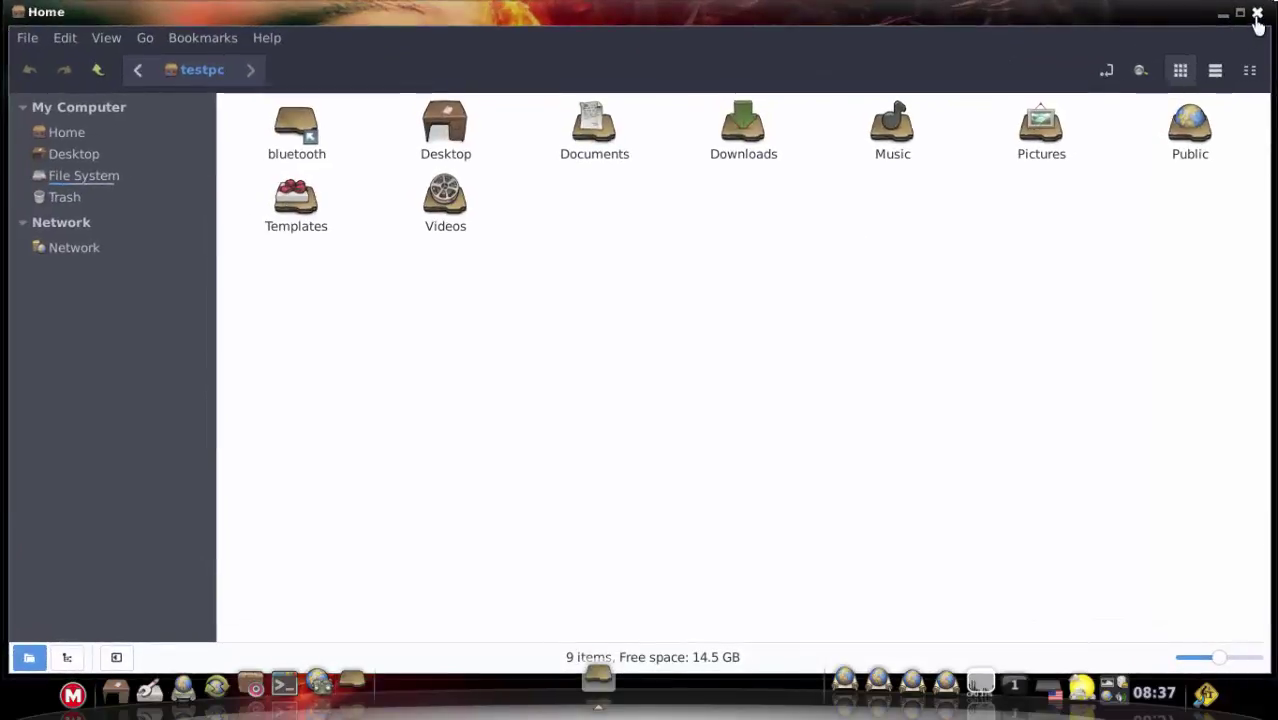
pyautogui.click(1257, 14)
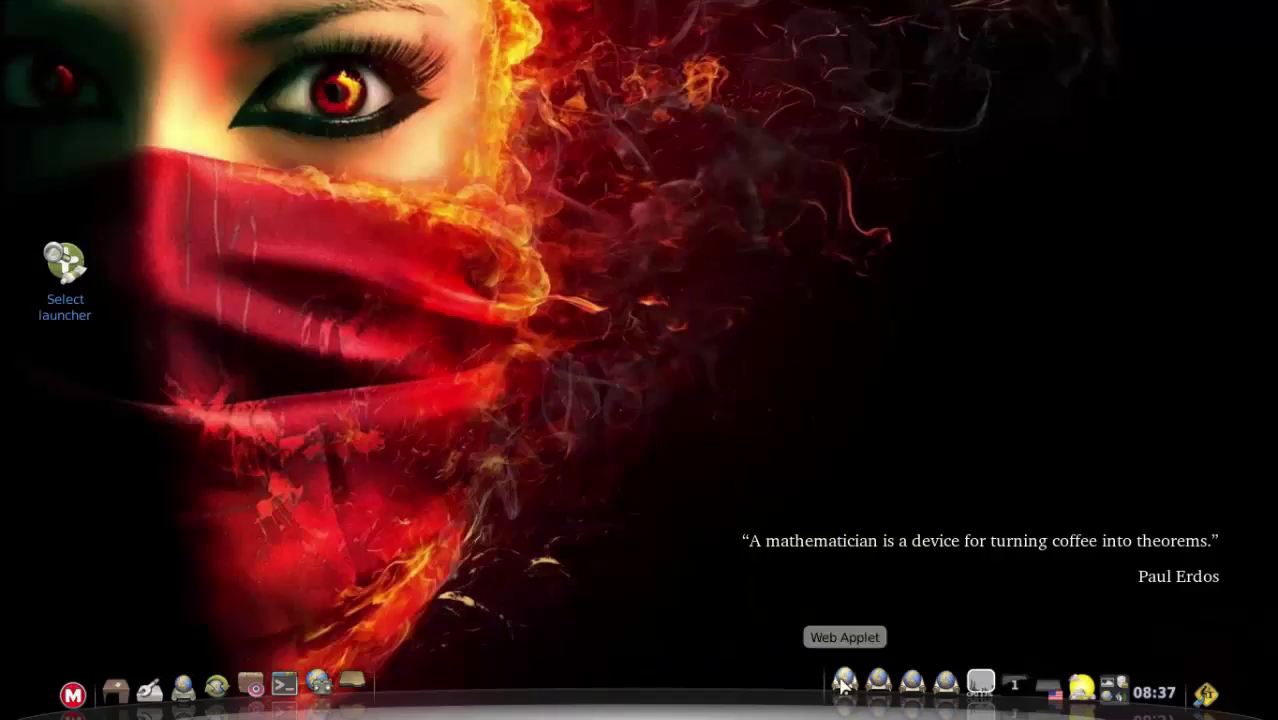
# Step: Assign Google to the first web applet on the dock, view its page, and hide it
pyautogui.click(844, 678)
pyautogui.click(1049, 316)
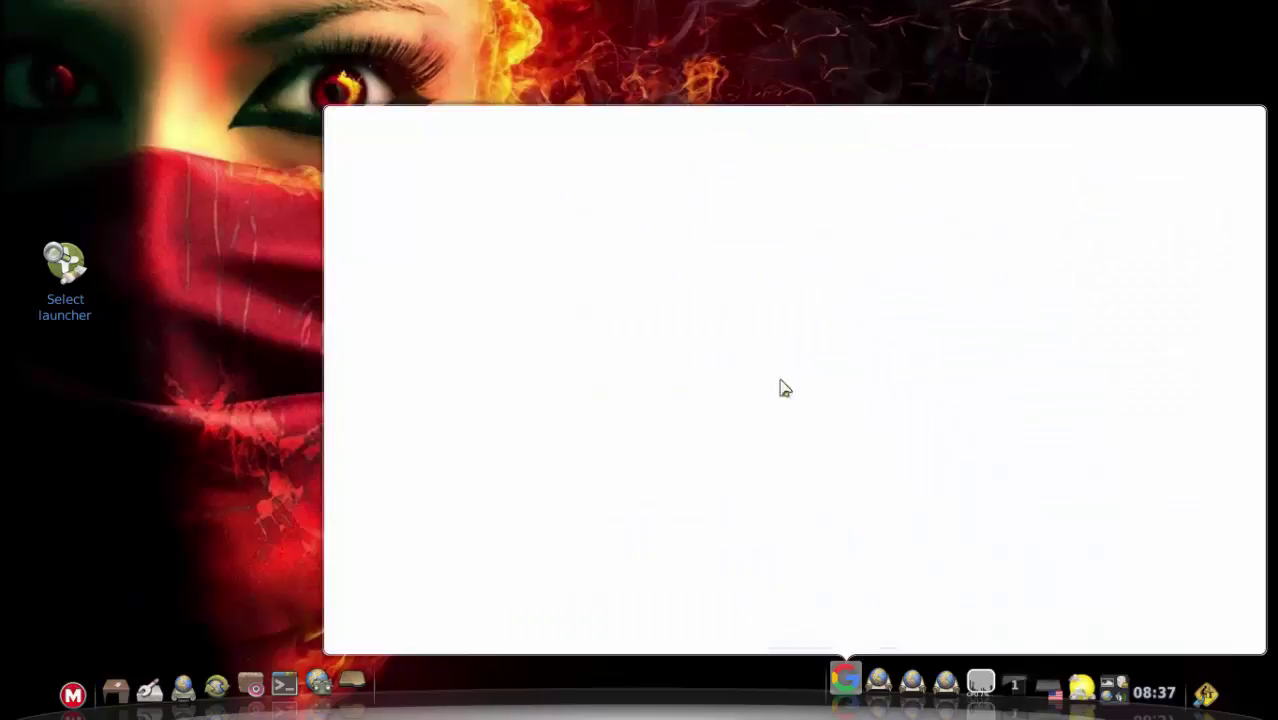
pyautogui.click(843, 682)
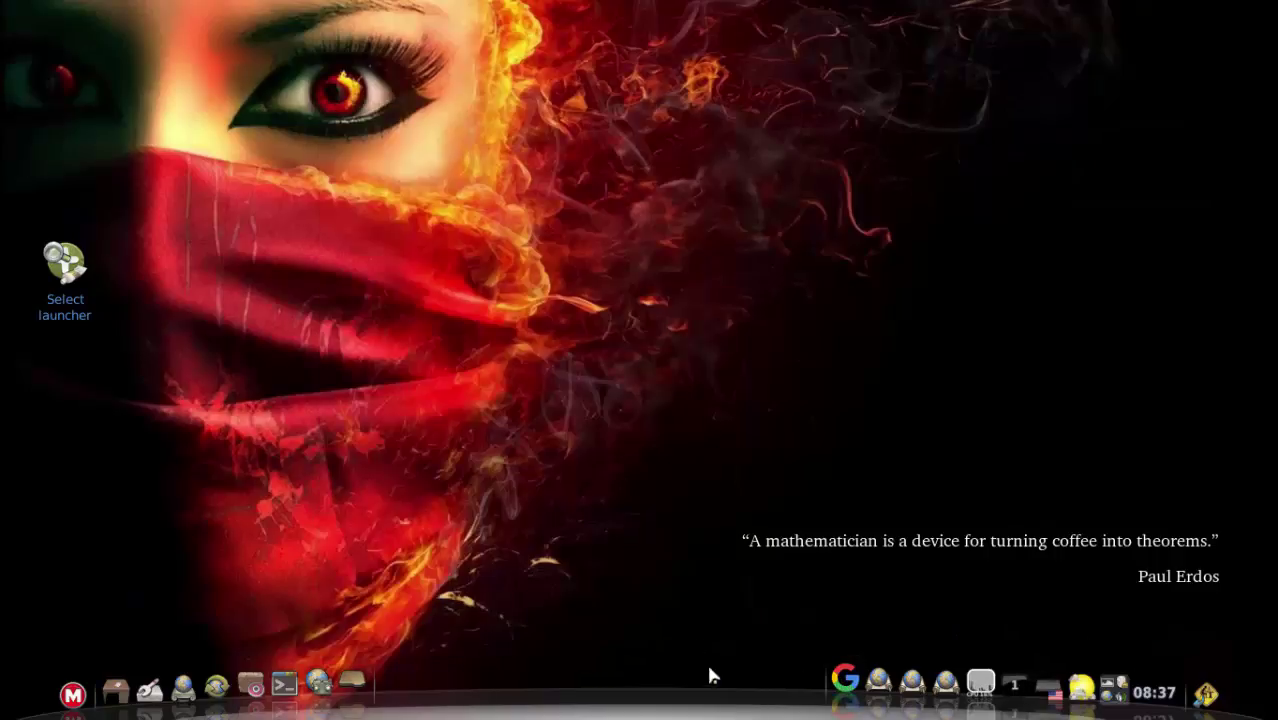
pyautogui.click(844, 680)
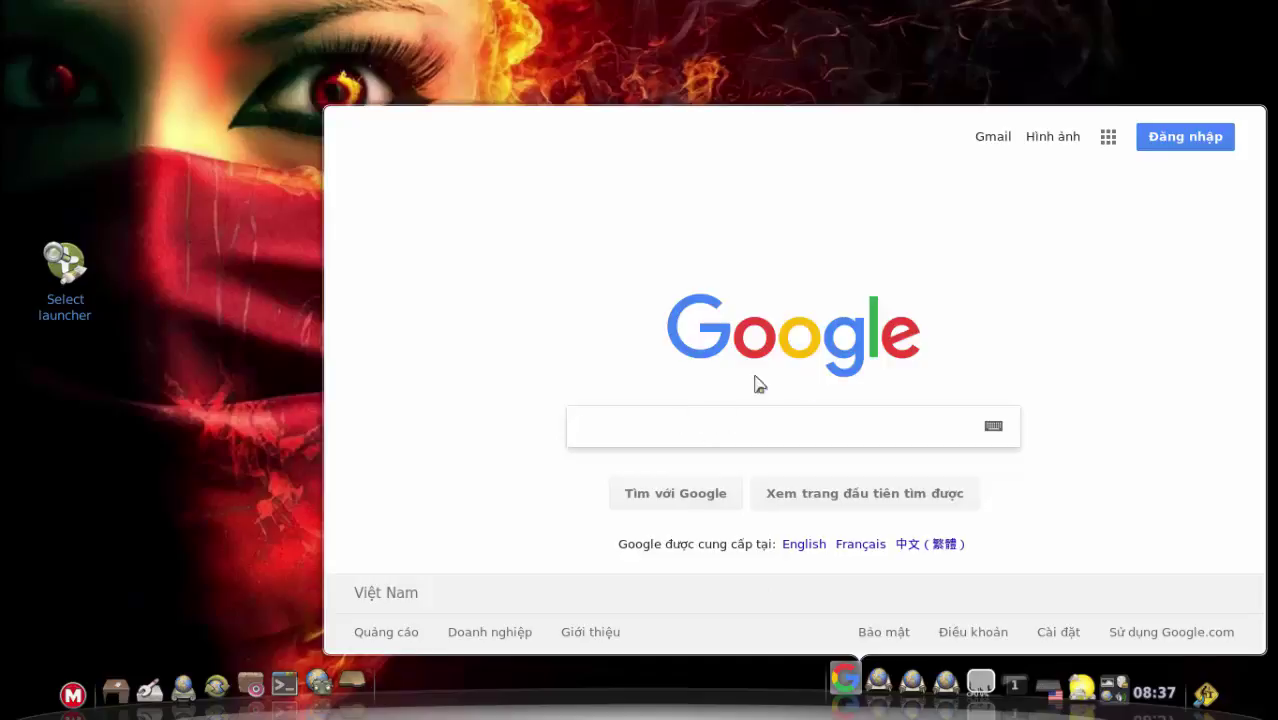
pyautogui.click(845, 680)
# Step: Assign GoogleMaps to the second web applet on the dock and hide its page
pyautogui.click(878, 680)
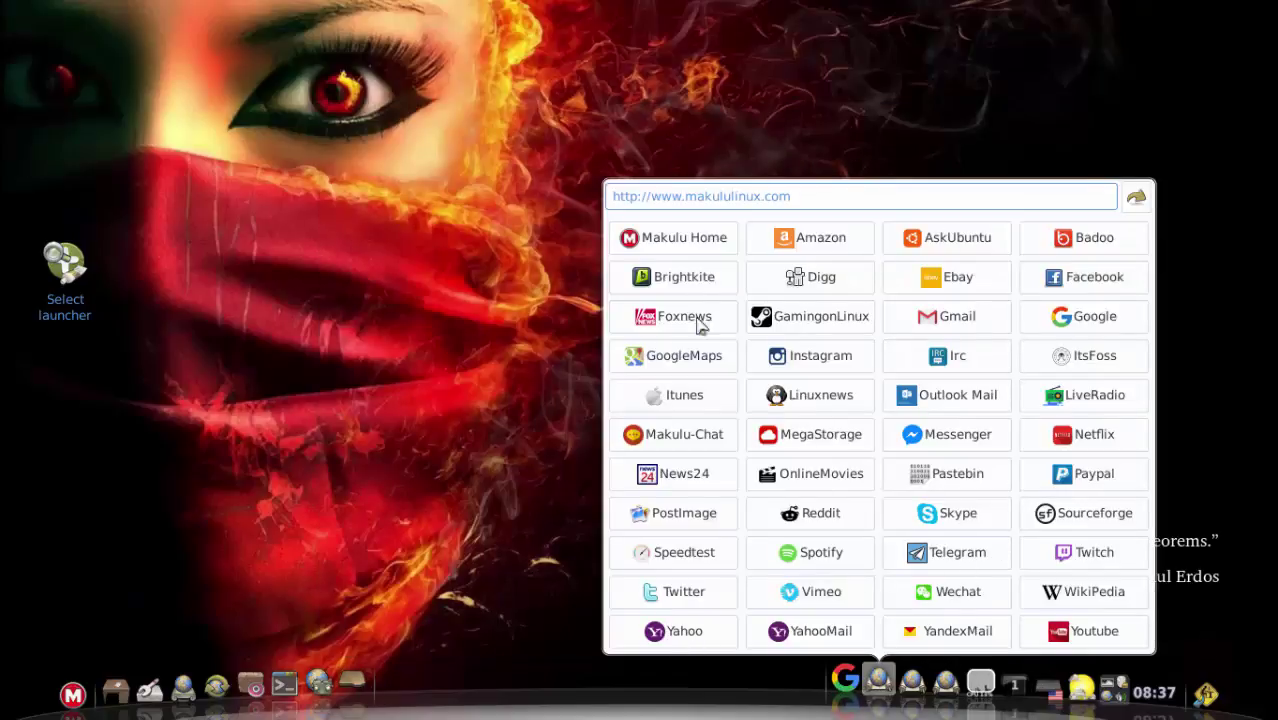
pyautogui.click(666, 360)
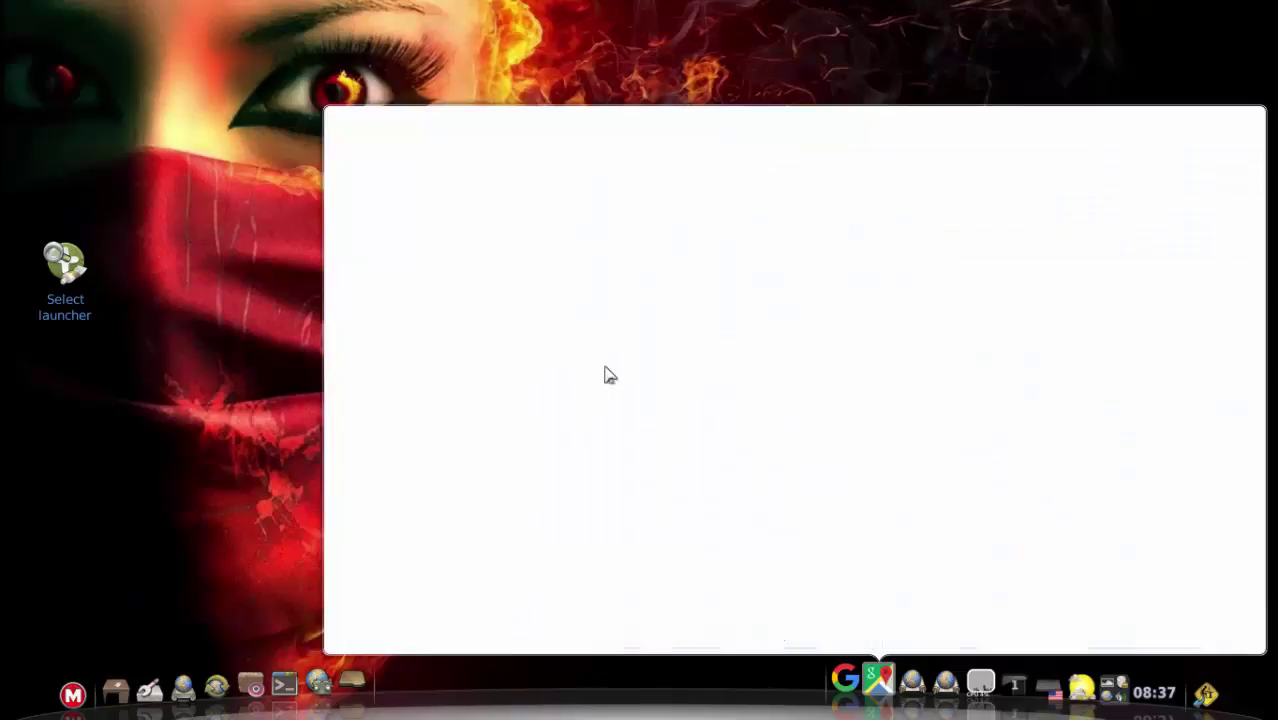
pyautogui.click(878, 680)
# Step: Show and hide the Google and GoogleMaps web applets in turn to examine their loaded pages
pyautogui.click(845, 680)
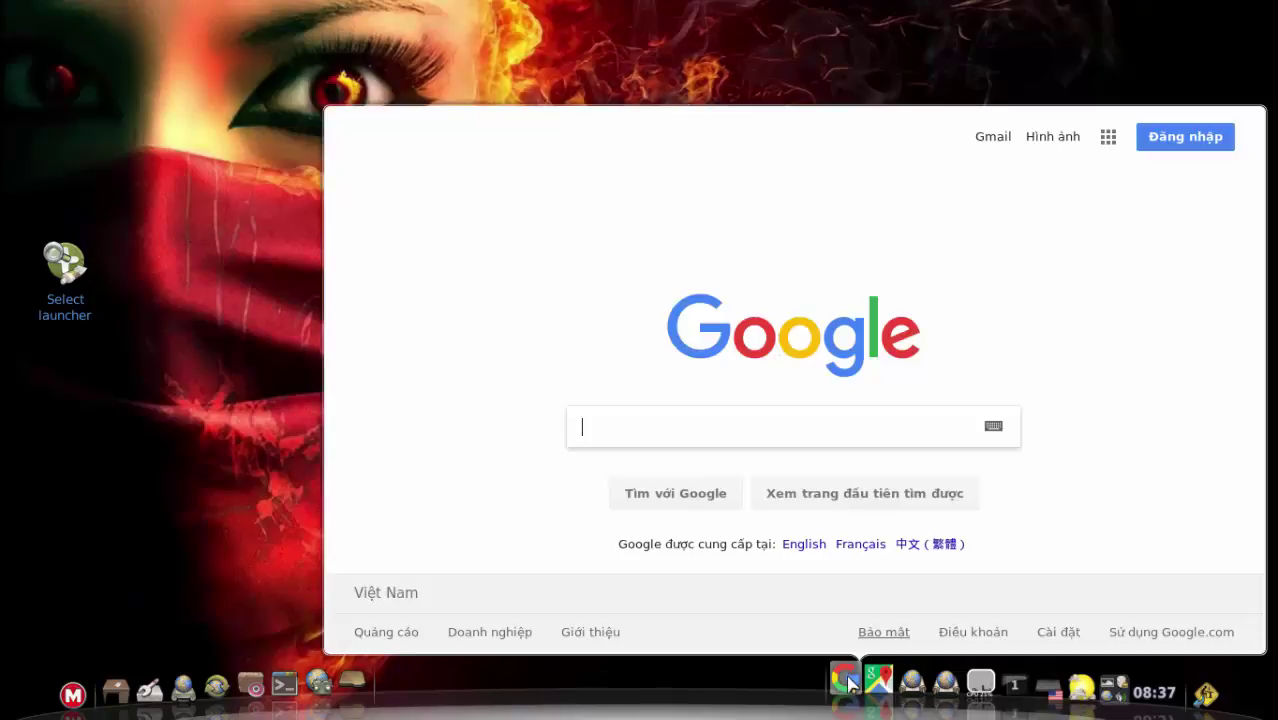
pyautogui.click(846, 681)
pyautogui.click(878, 680)
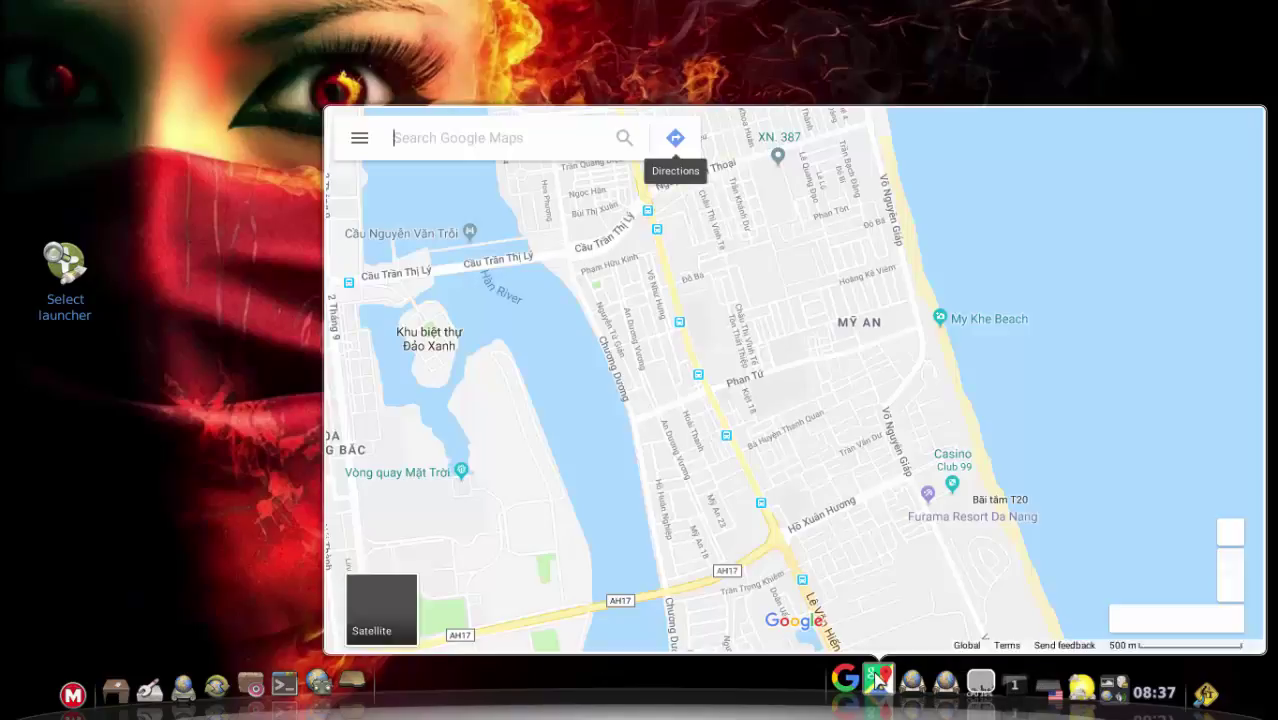
pyautogui.click(878, 680)
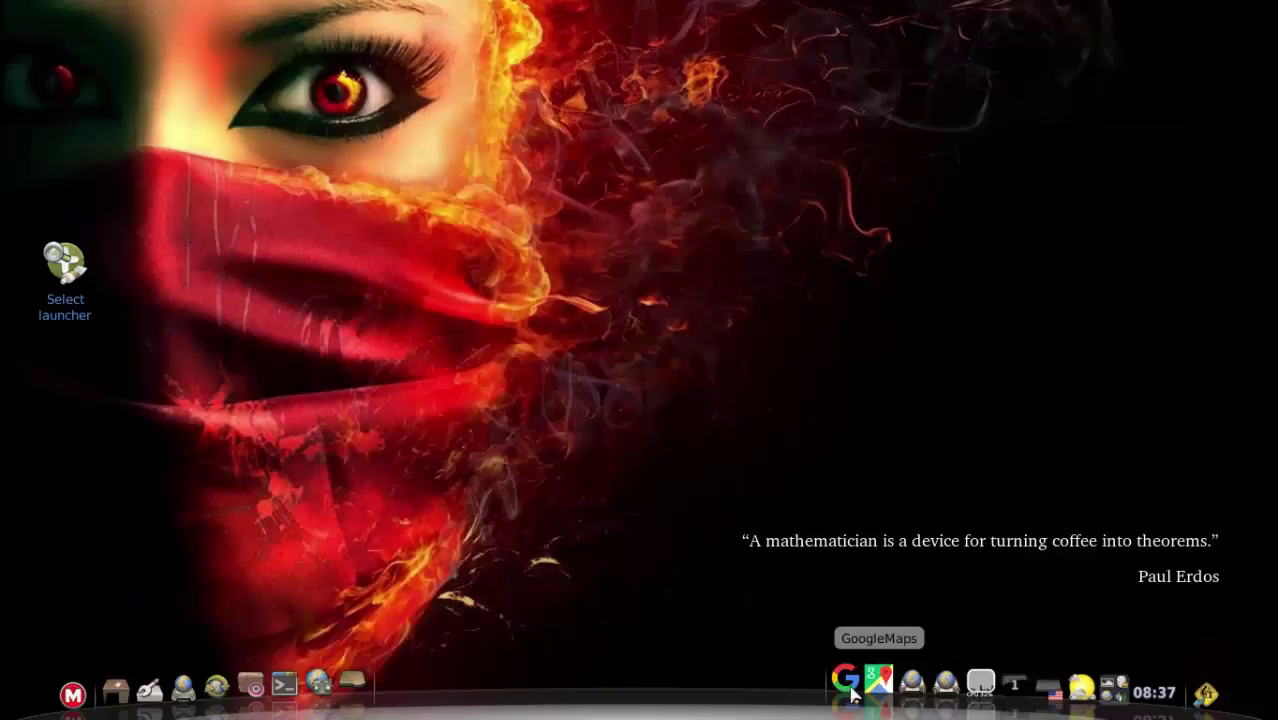
pyautogui.click(878, 682)
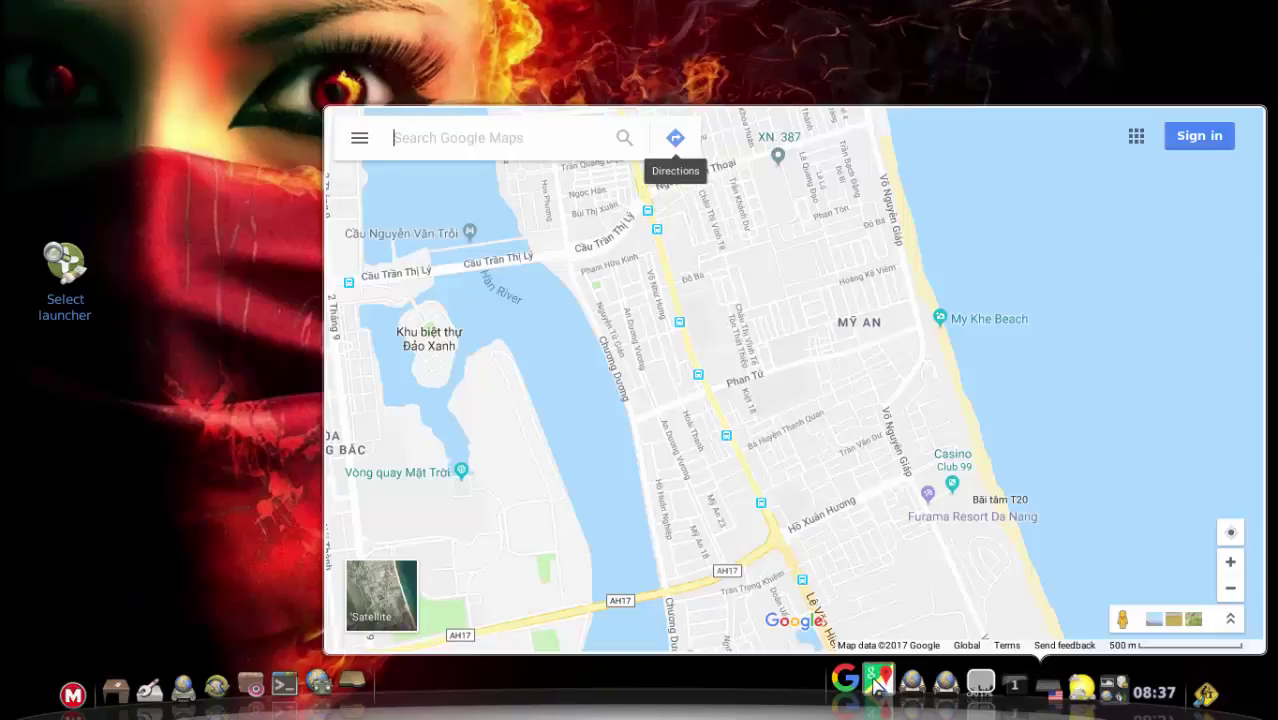
pyautogui.click(876, 683)
pyautogui.click(848, 684)
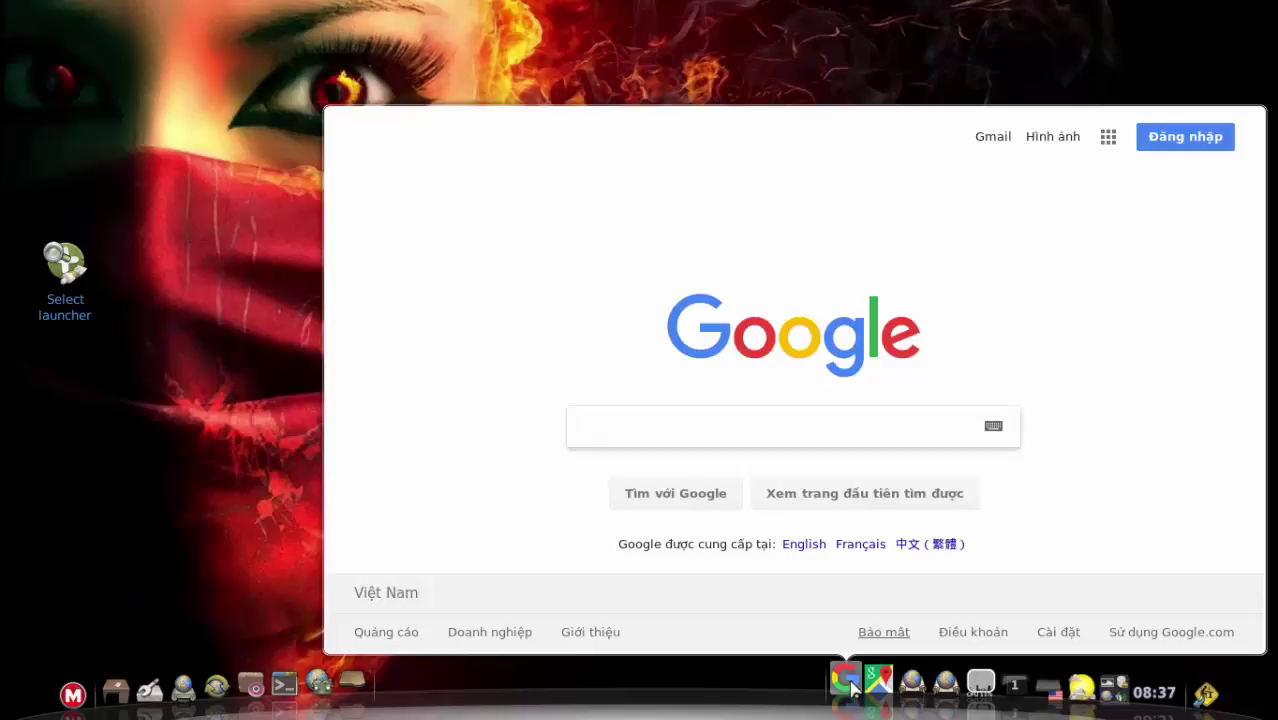
pyautogui.click(848, 684)
pyautogui.click(878, 682)
pyautogui.click(878, 682)
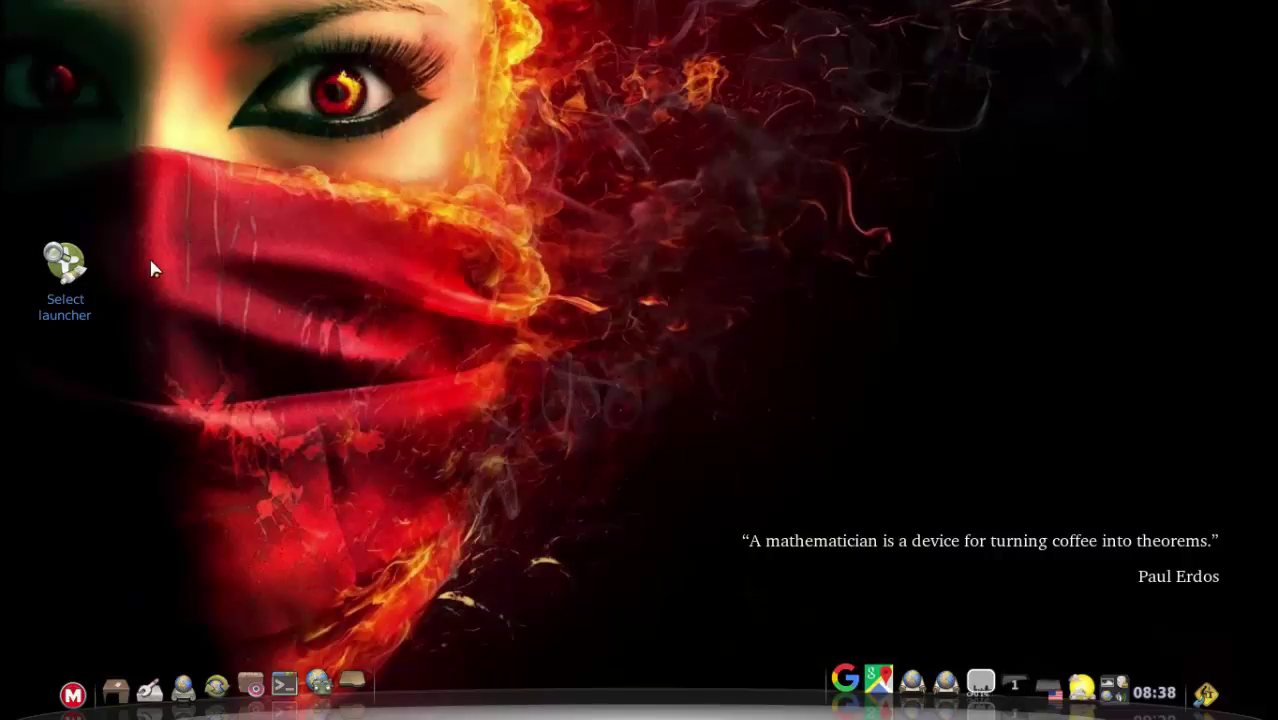
# Step: Look at the classic menu once more, set the preferred launcher to FullScreen, and open the full-screen launcher
pyautogui.click(72, 703)
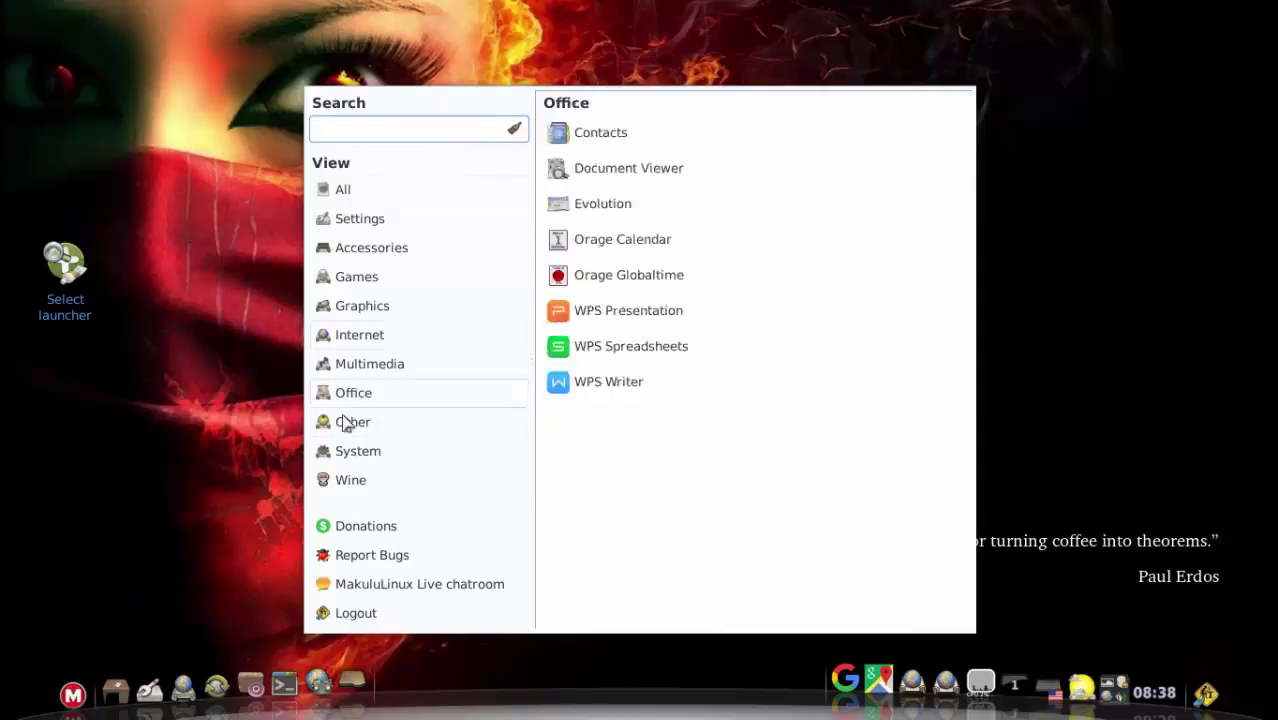
pyautogui.click(57, 377)
pyautogui.doubleClick(60, 310)
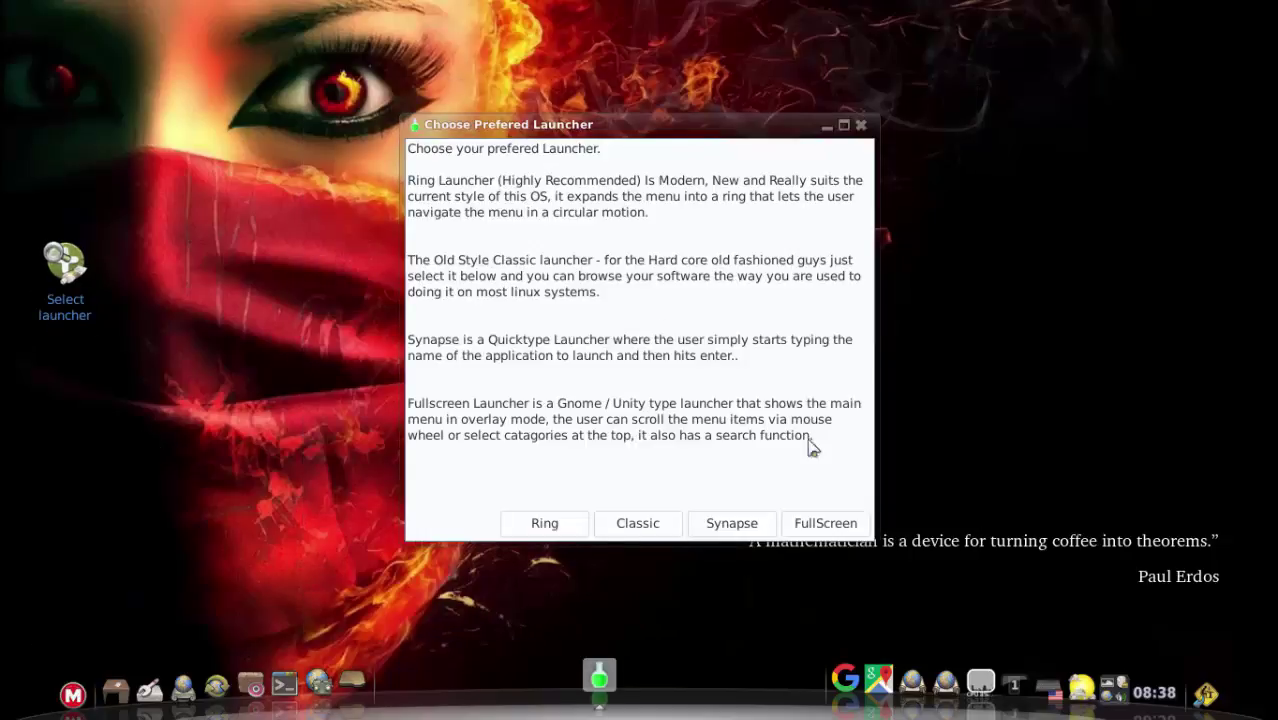
pyautogui.click(816, 517)
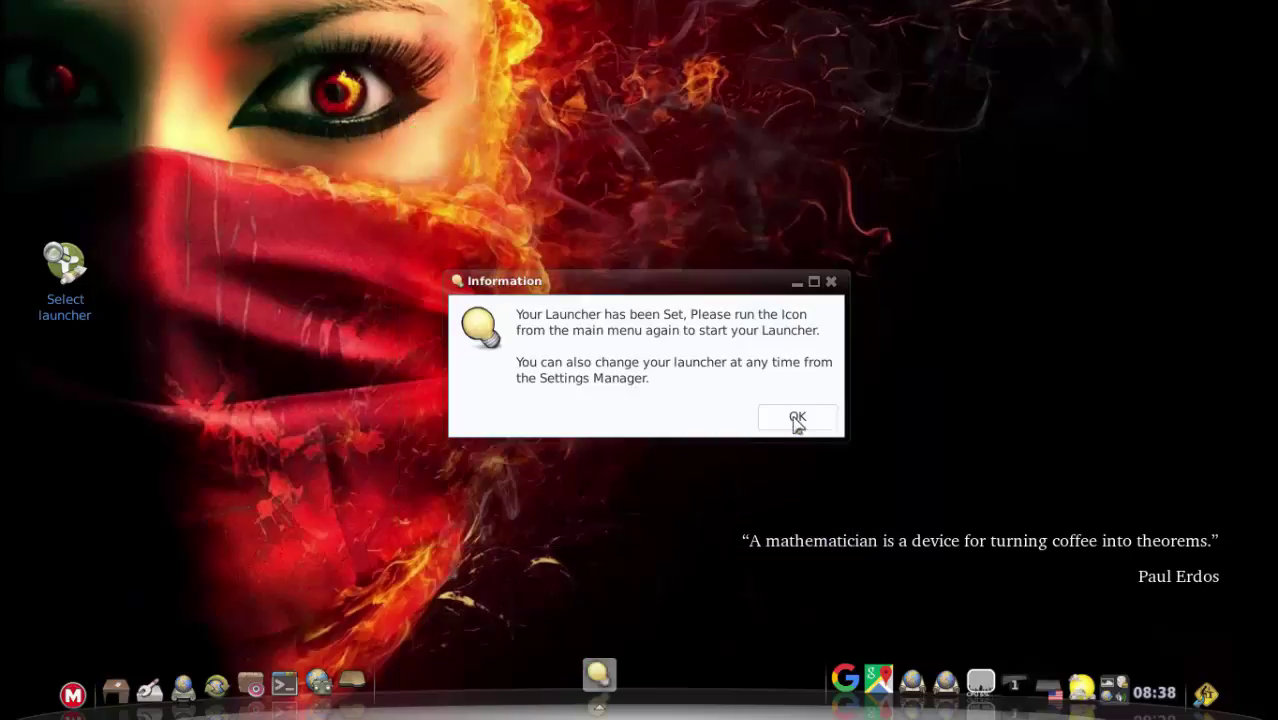
pyautogui.click(797, 420)
pyautogui.press('super')
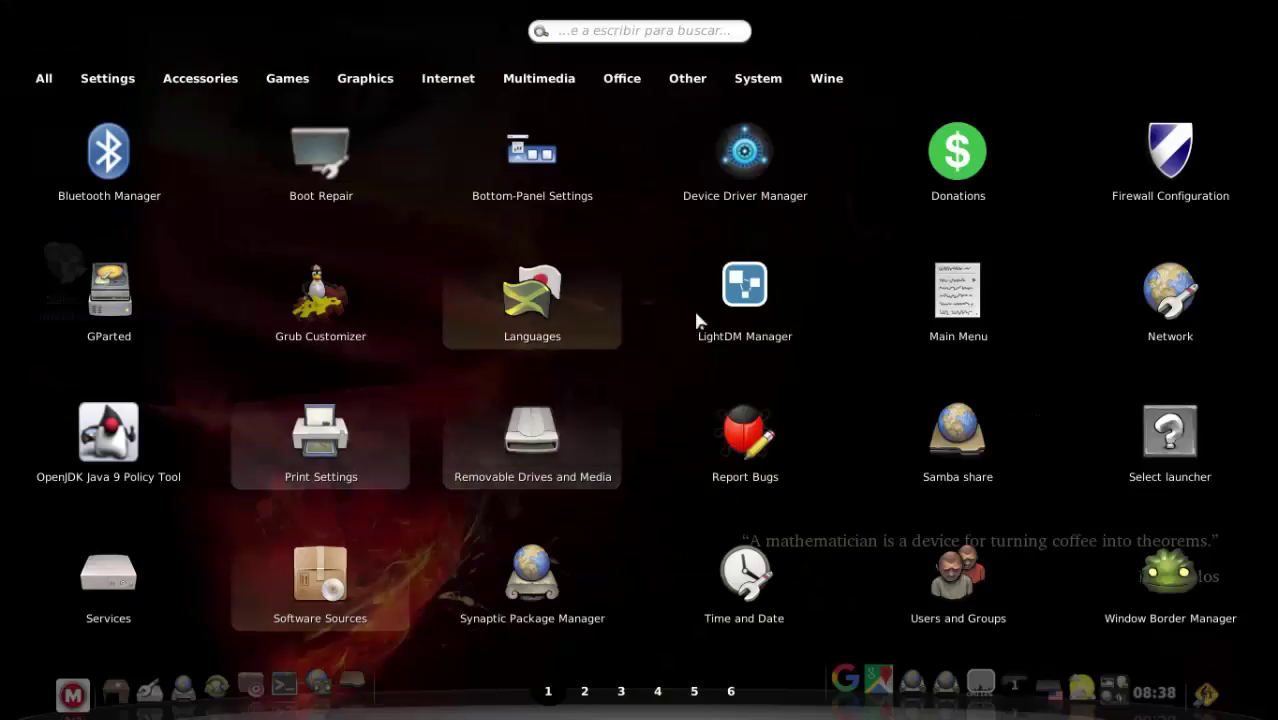
# Step: Dismiss the full-screen launcher, set the preferred launcher to Classic, and look through the classic menu's Settings category
pyautogui.click(433, 648)
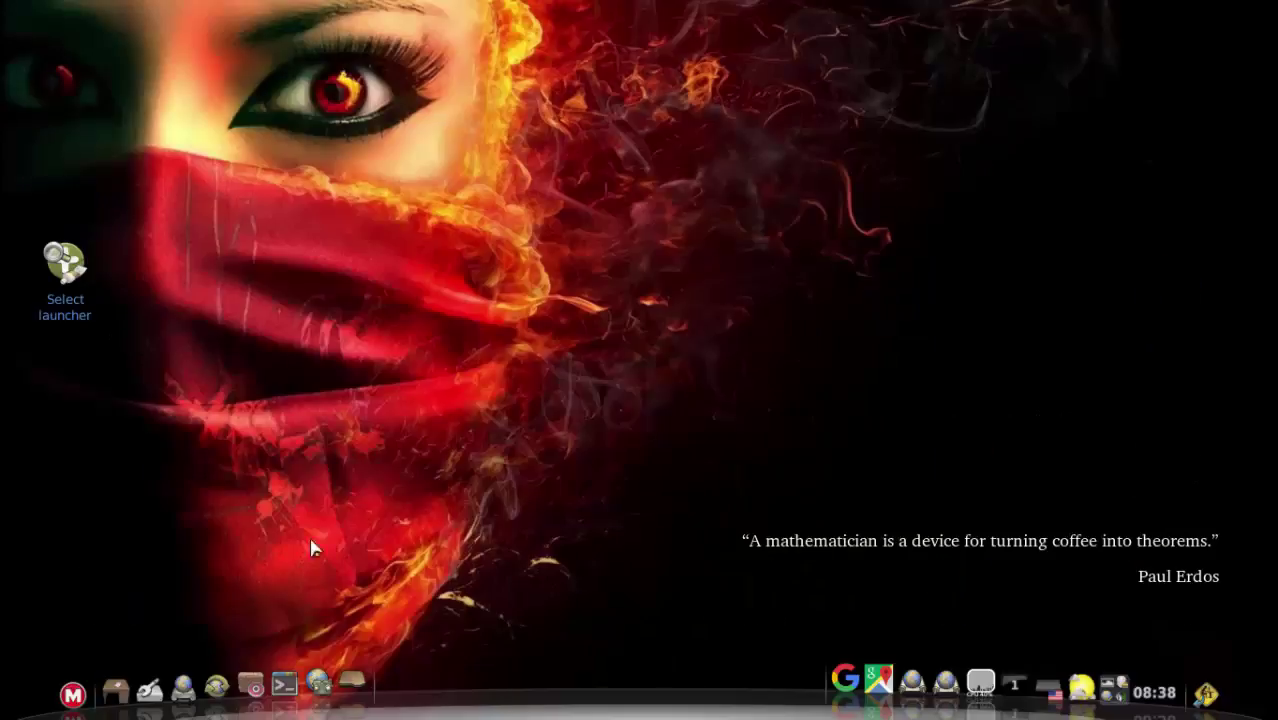
pyautogui.doubleClick(65, 268)
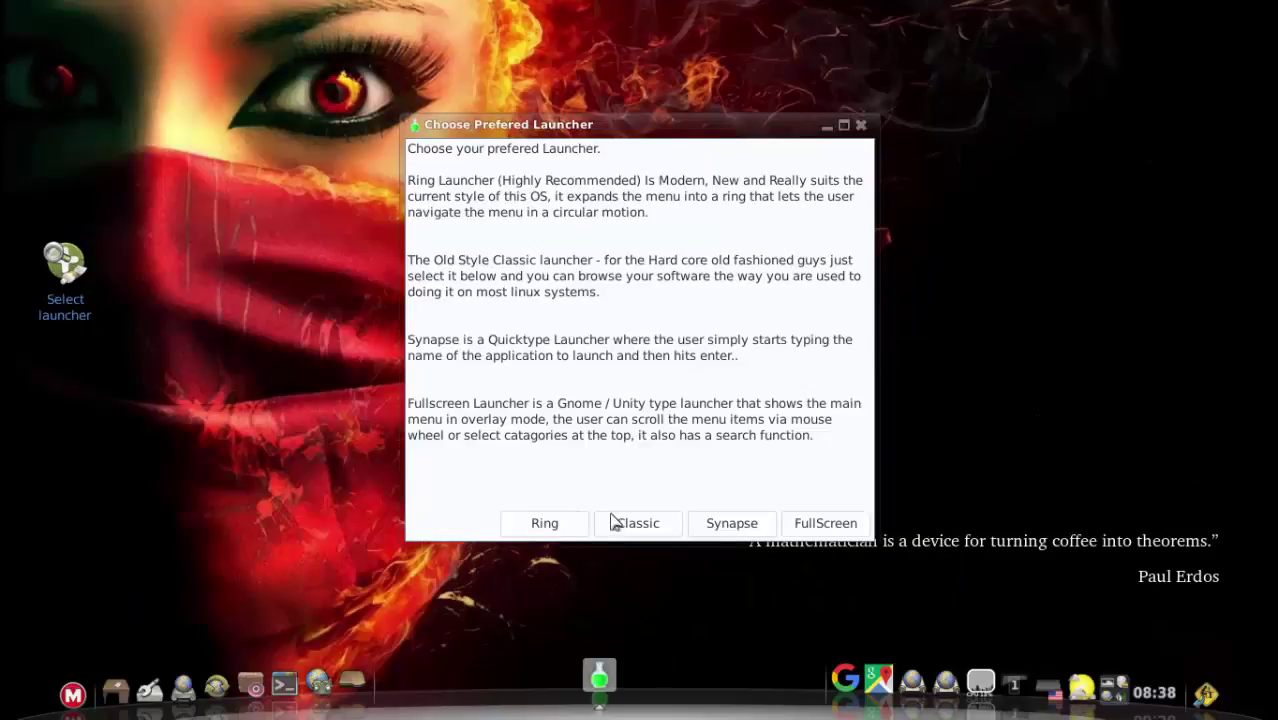
pyautogui.click(634, 523)
pyautogui.click(797, 416)
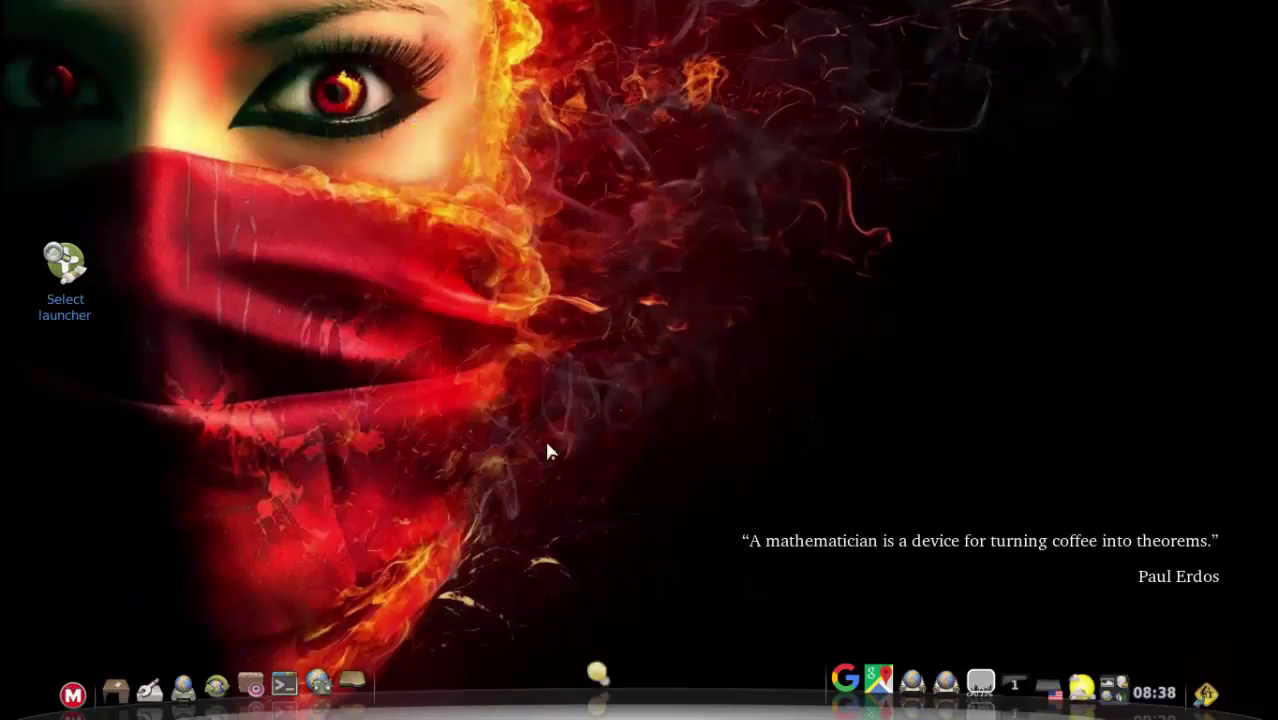
pyautogui.click(72, 694)
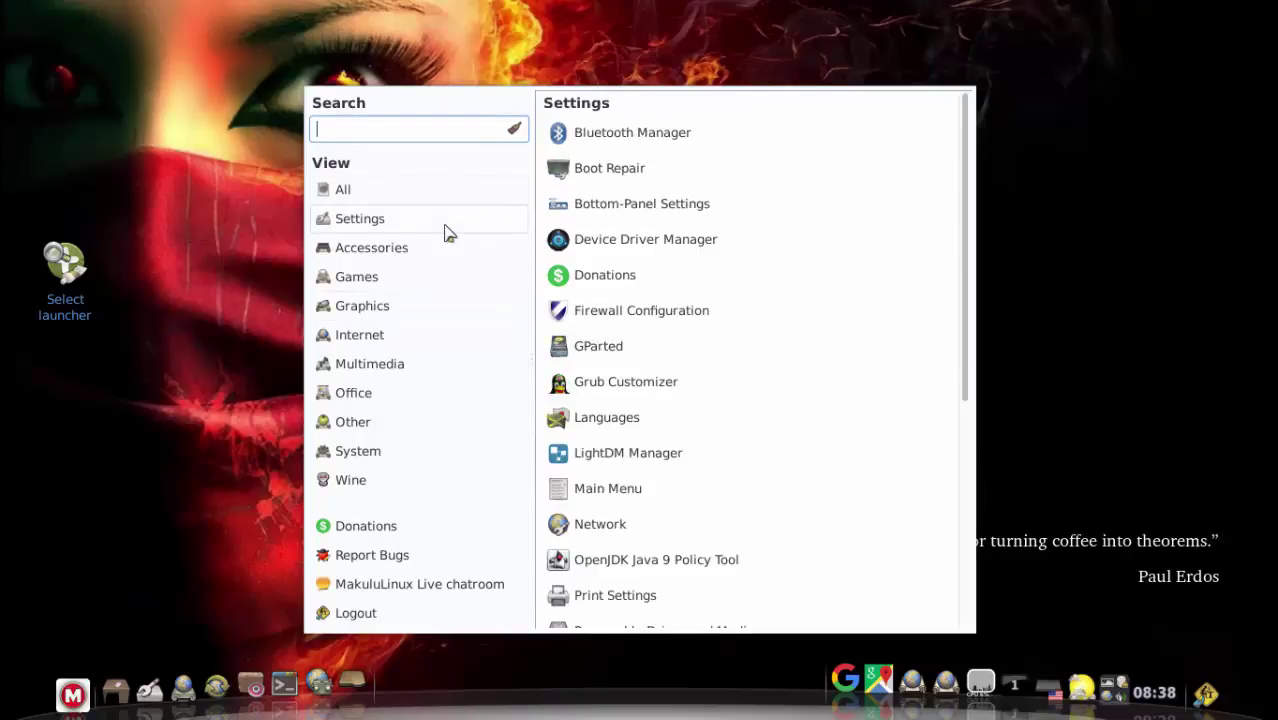
pyautogui.scroll(-5, 724, 318)
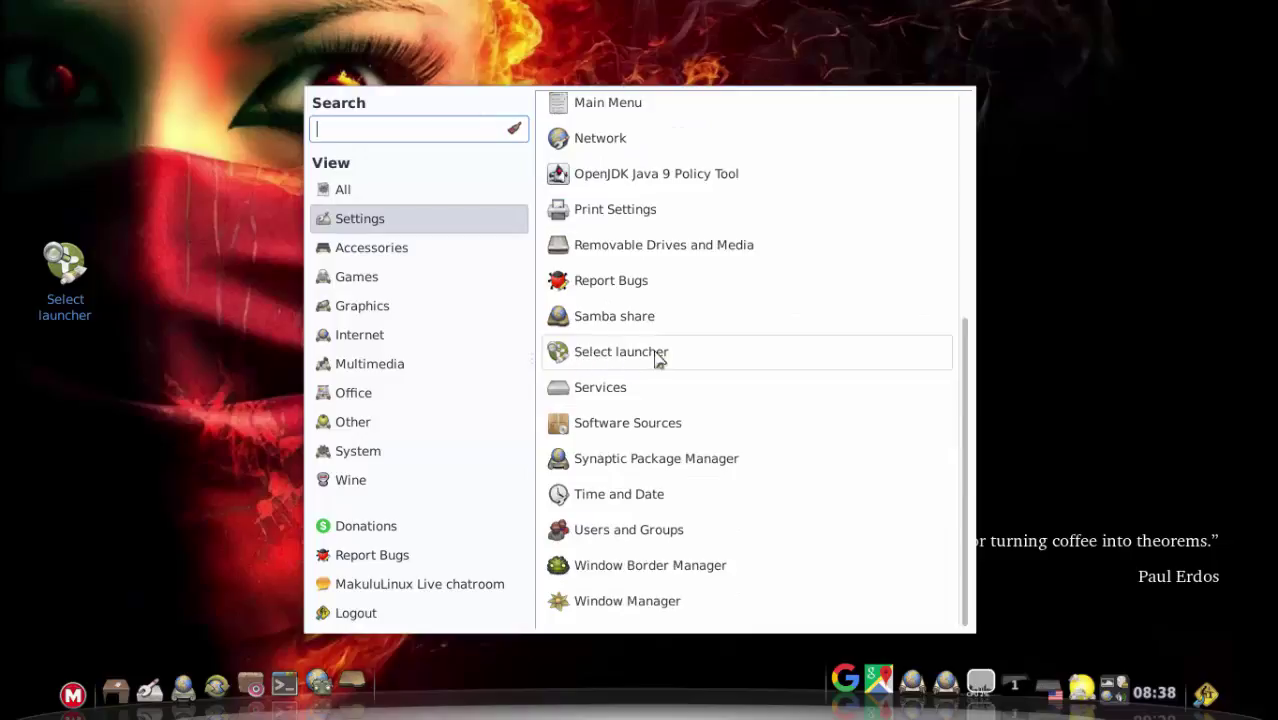
pyautogui.click(154, 288)
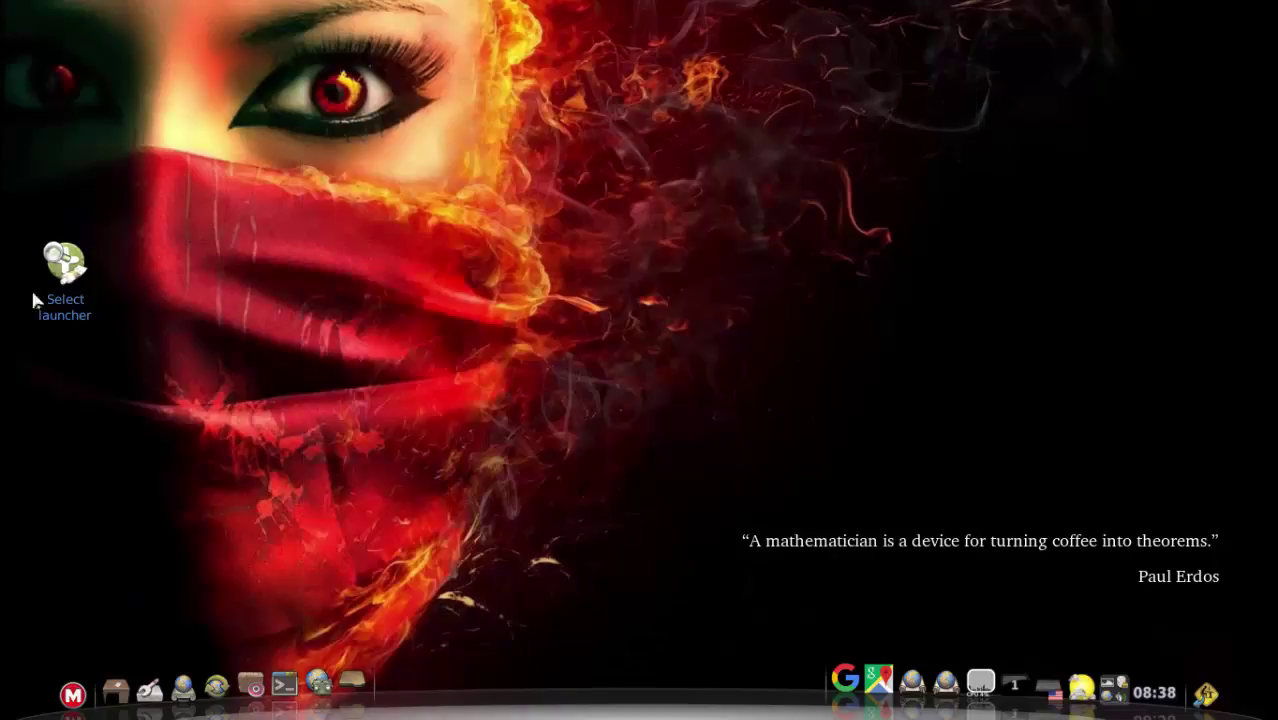
pyautogui.moveTo(173, 208); pyautogui.dragTo(155, 405)
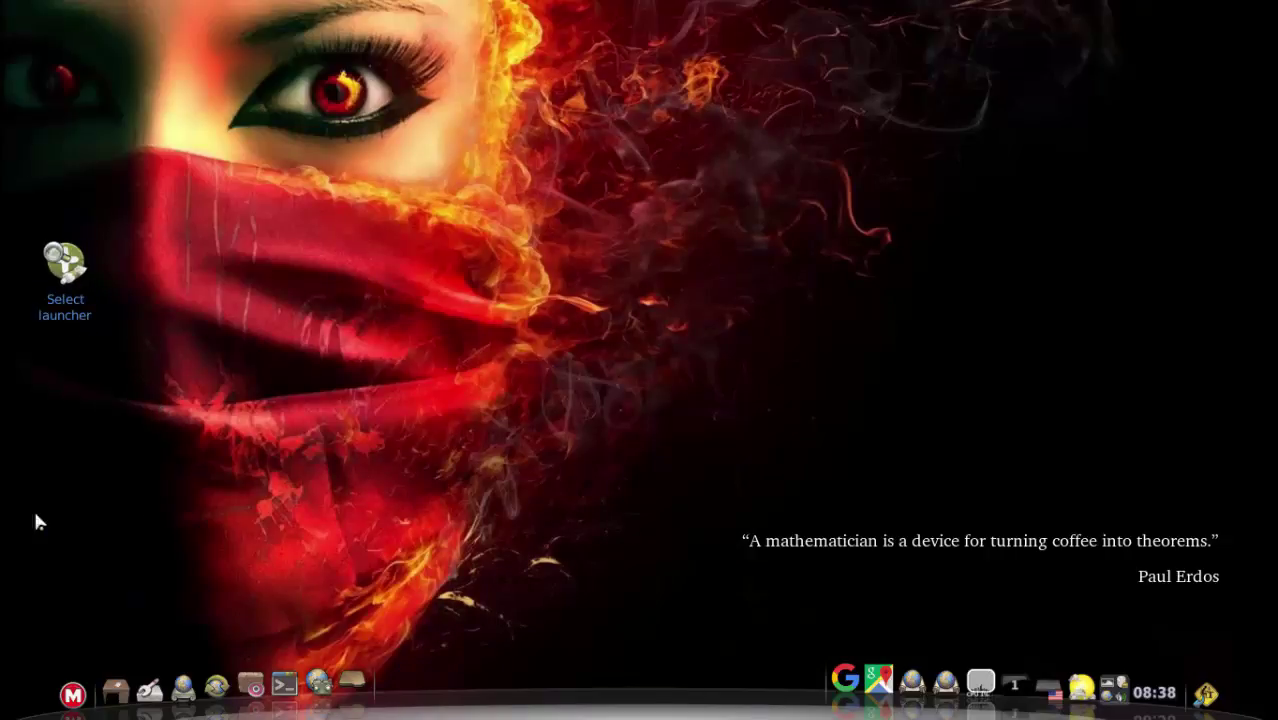
# Step: Choose Classic as the preferred launcher again, then open and close the main menu
pyautogui.doubleClick(52, 278)
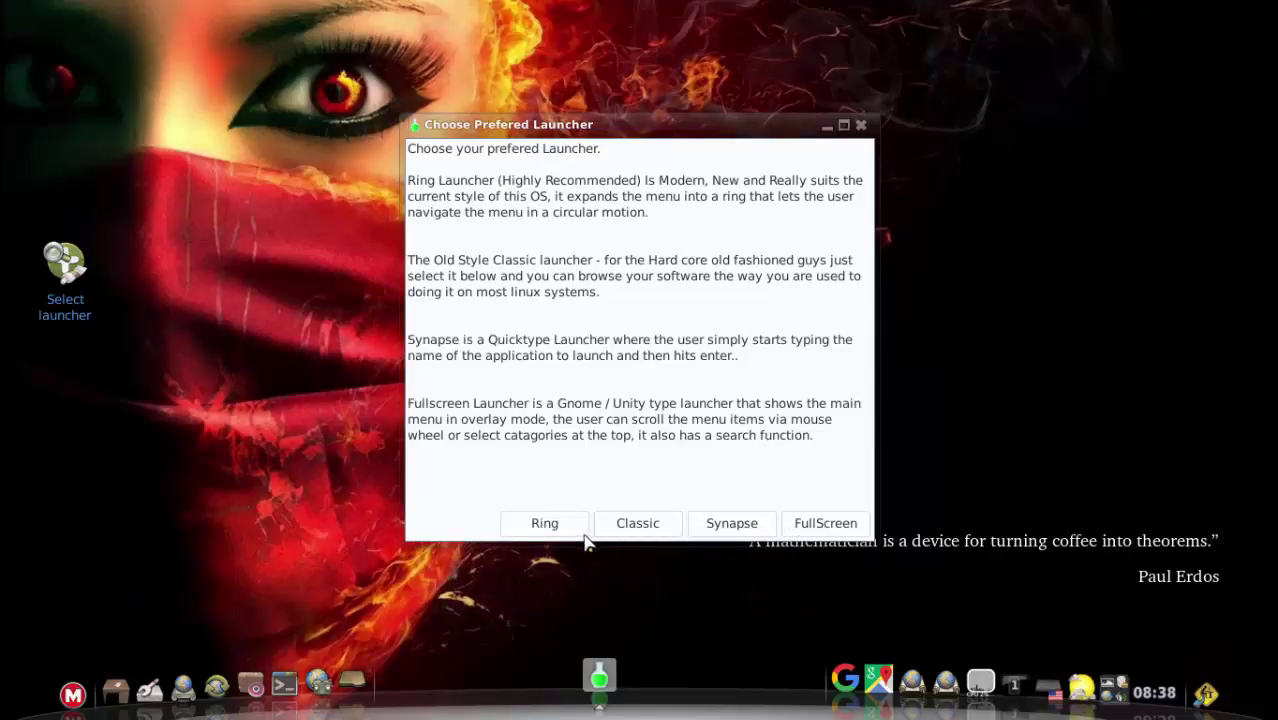
pyautogui.click(617, 533)
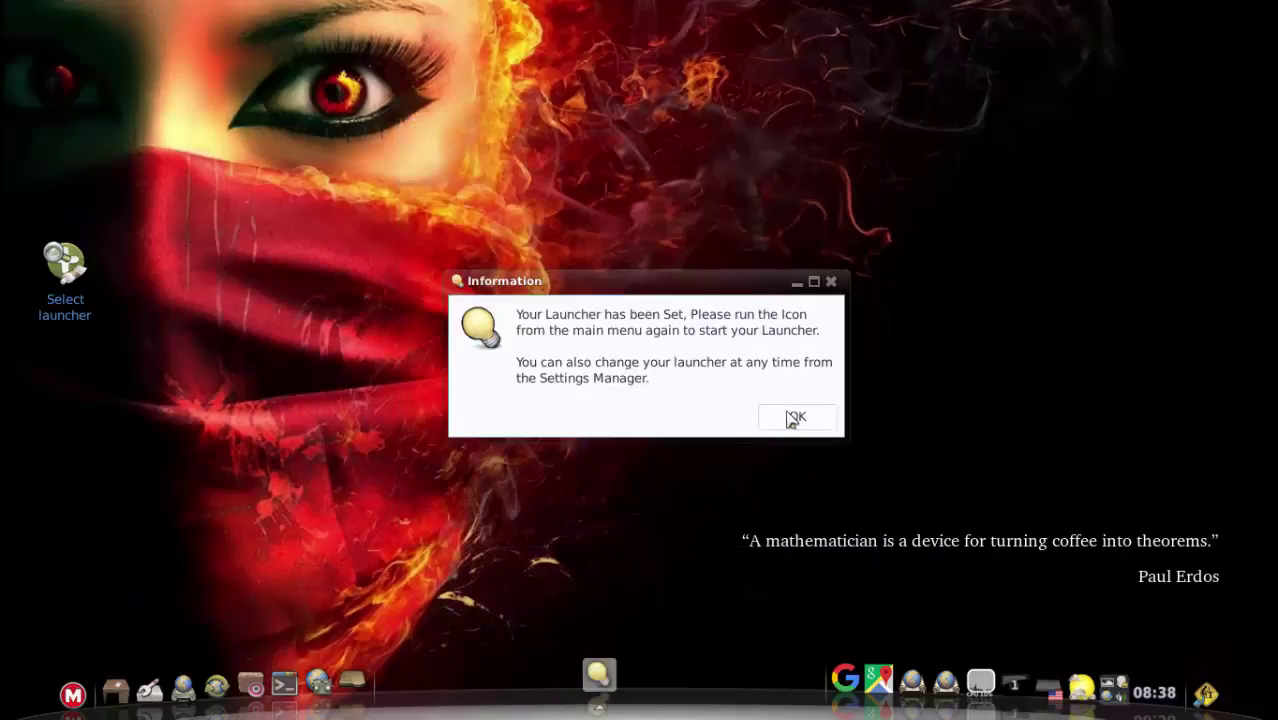
pyautogui.click(794, 419)
pyautogui.click(72, 693)
pyautogui.click(72, 693)
# Step: Look at the desktop context menu's Applications submenu, then view and close the Home folder
pyautogui.rightClick(292, 165)
pyautogui.moveTo(452, 505)
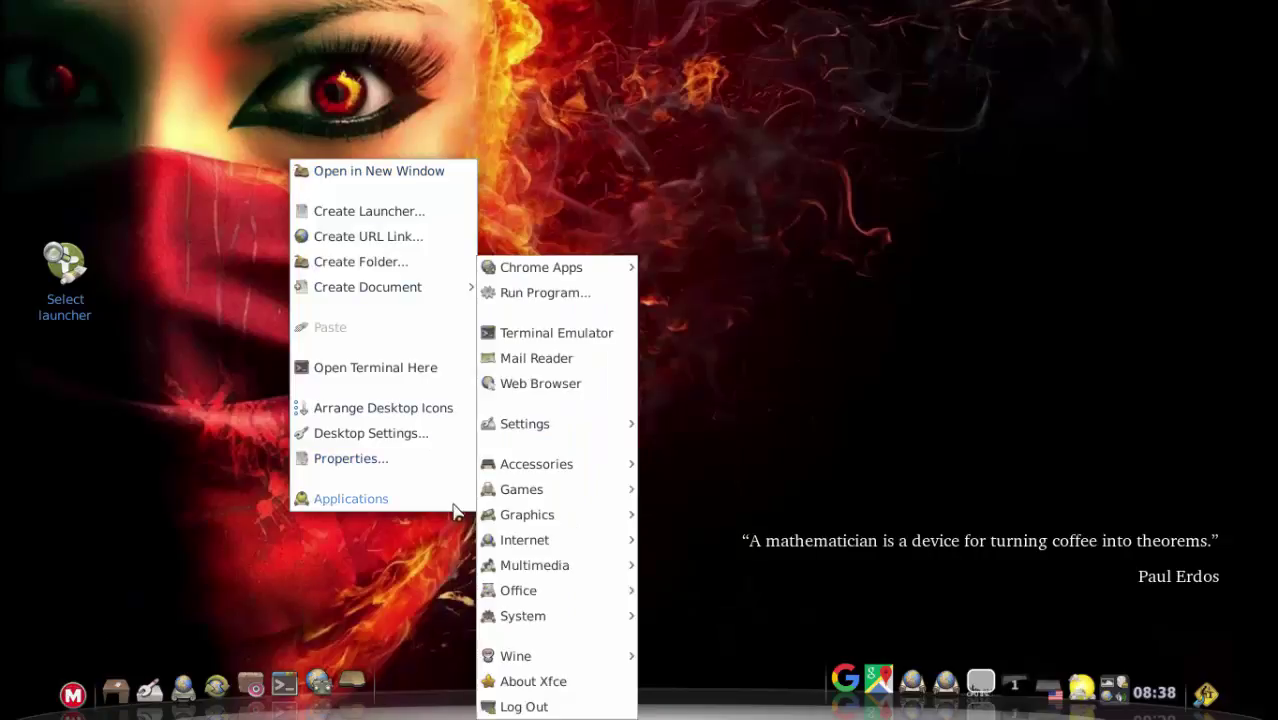
pyautogui.click(912, 192)
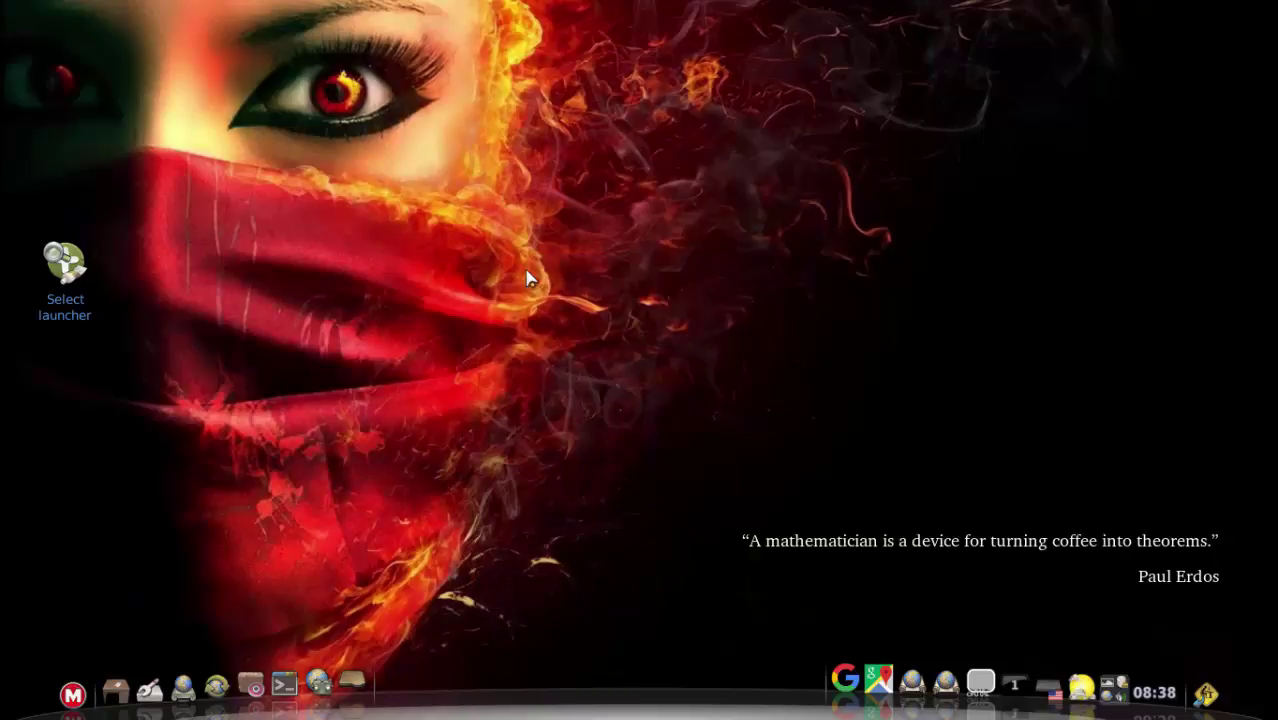
pyautogui.click(352, 684)
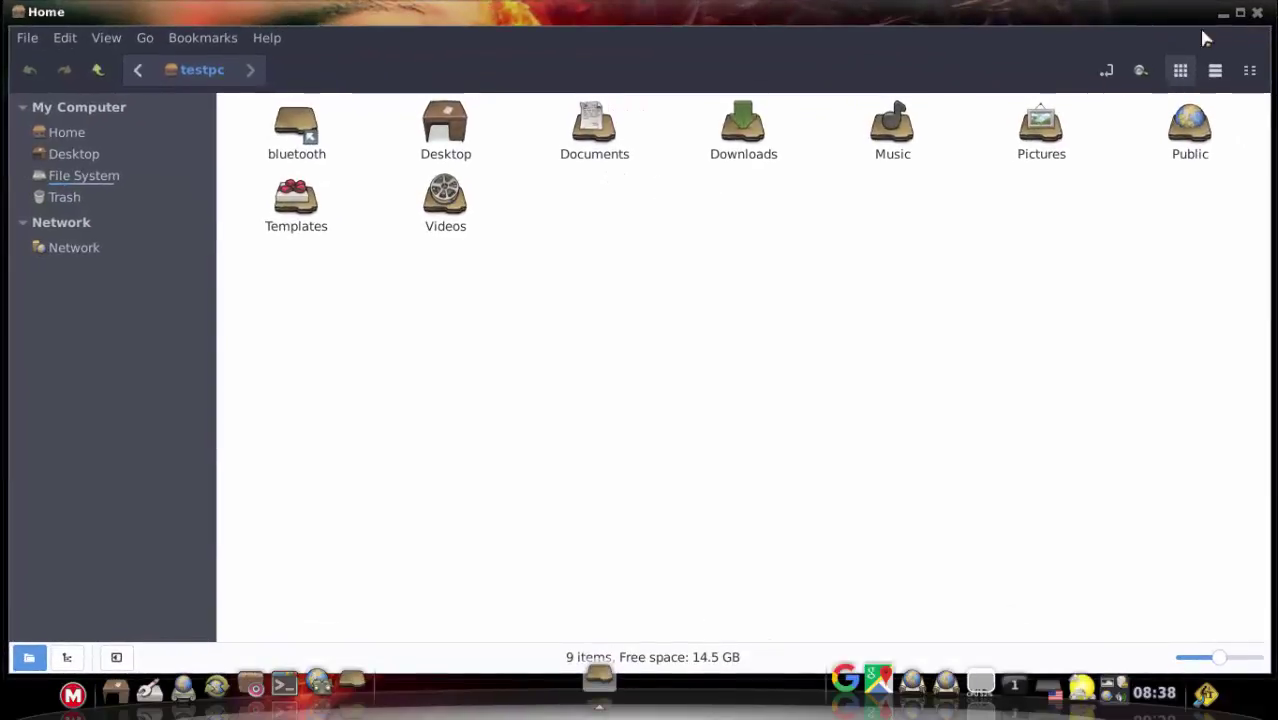
pyautogui.click(1249, 19)
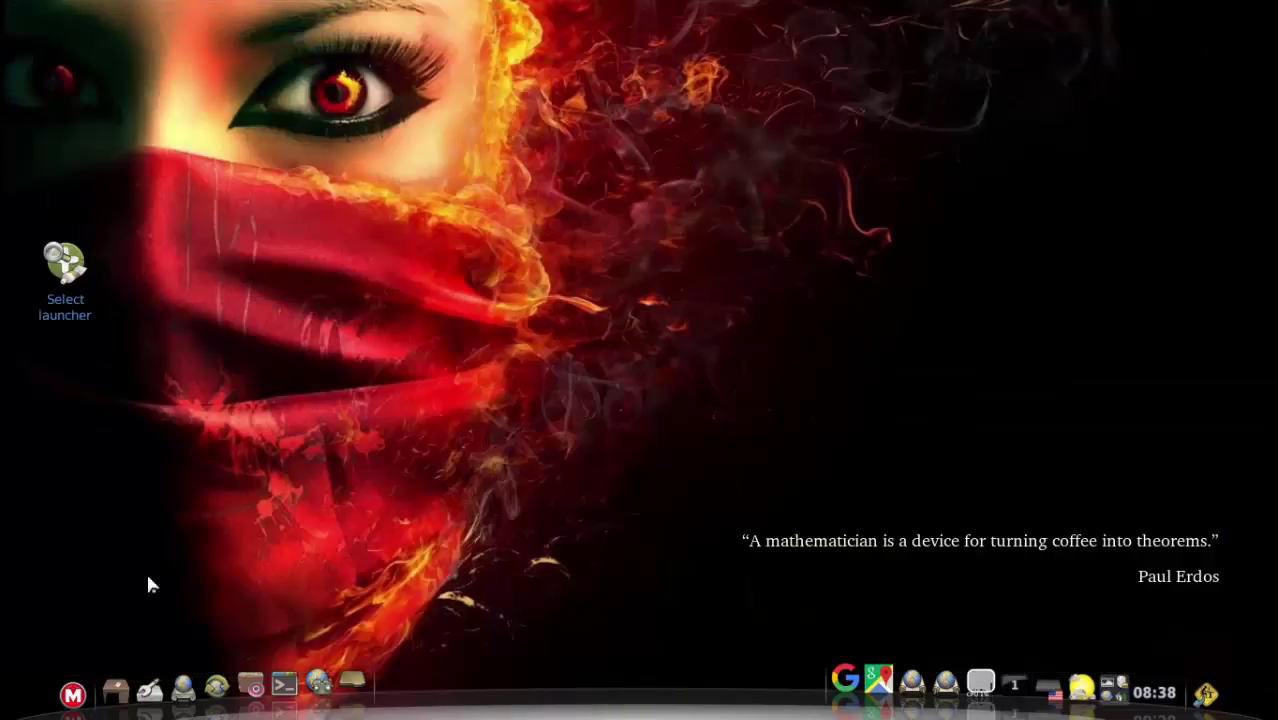
# Step: Look at the System category in the classic menu and dismiss the menu
pyautogui.click(72, 694)
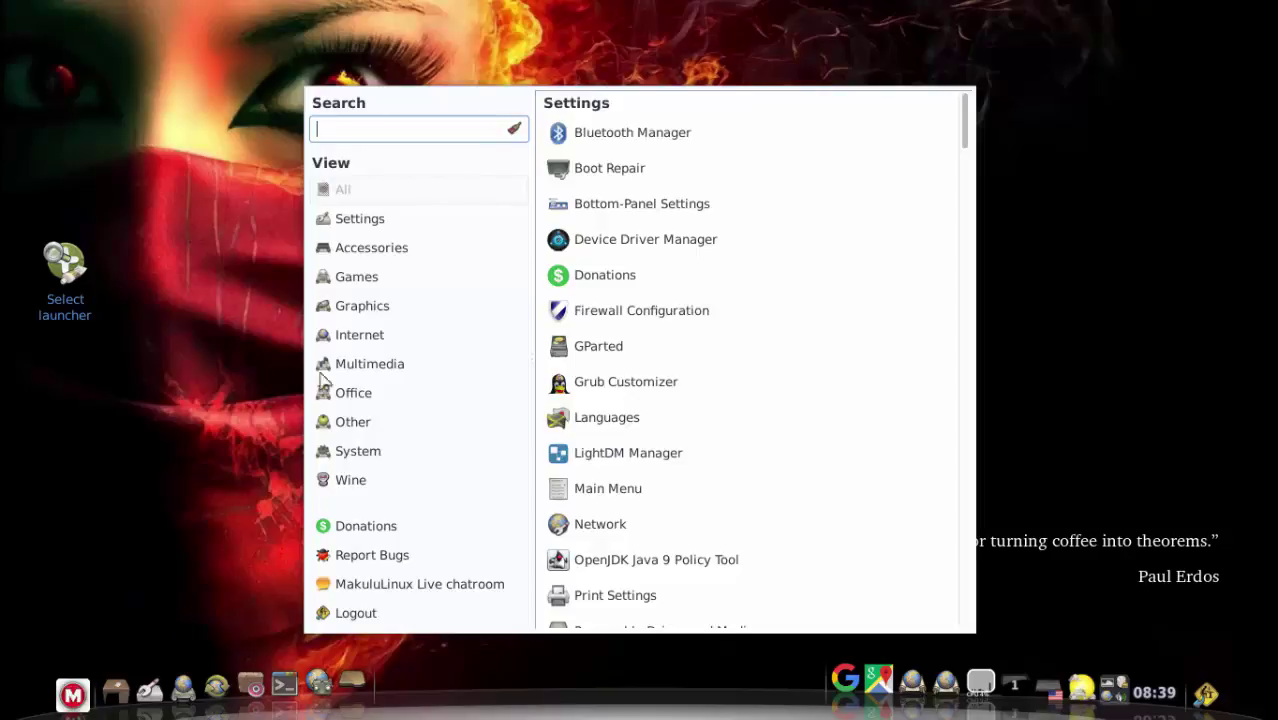
pyautogui.moveTo(460, 450)
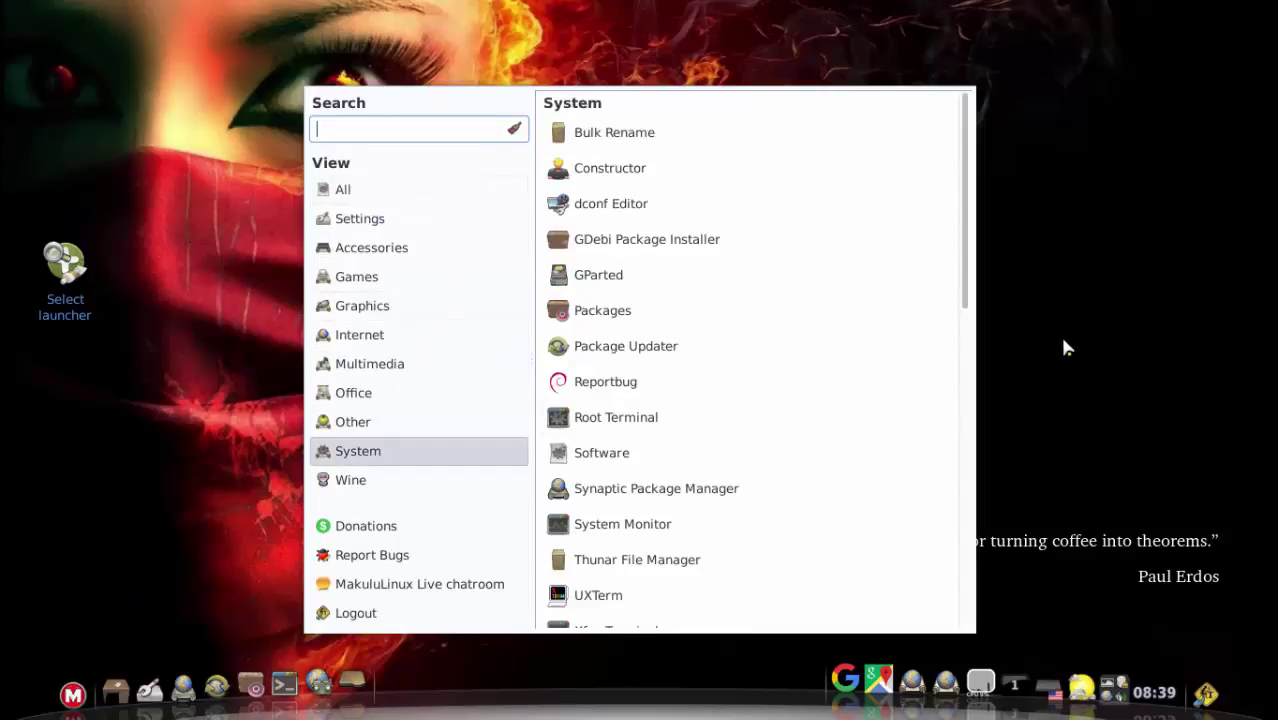
pyautogui.click(1080, 425)
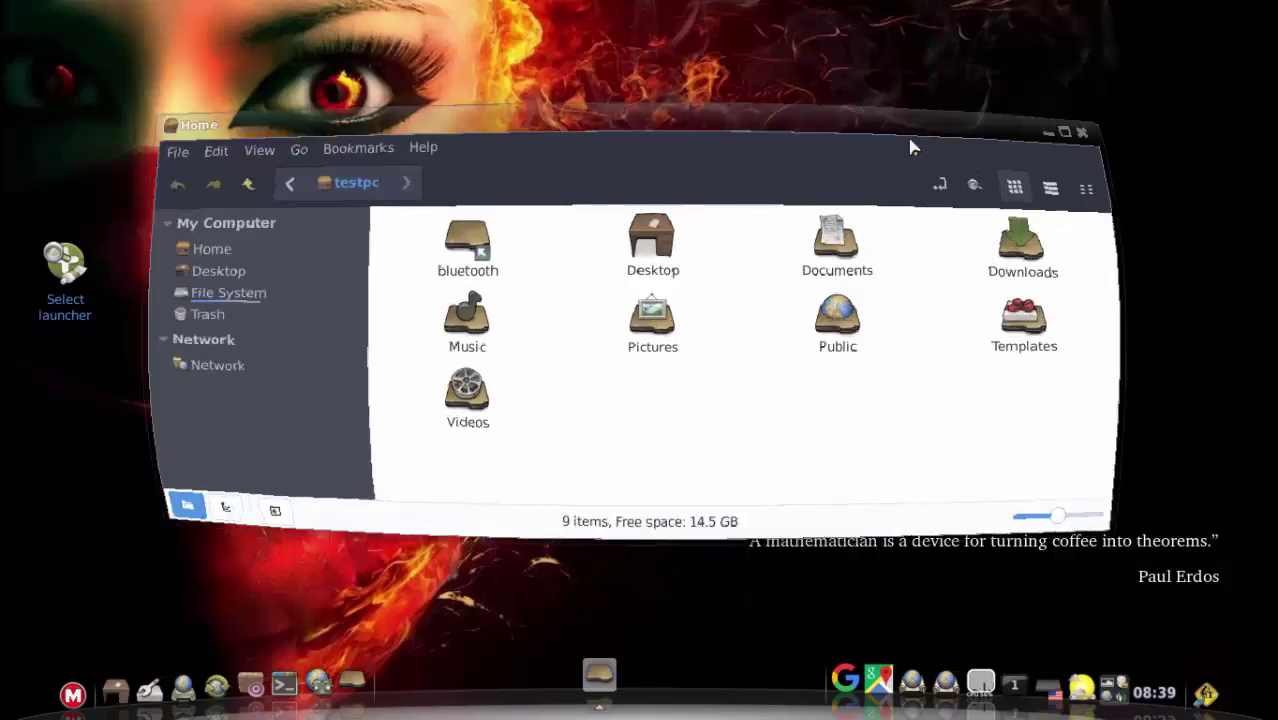
# Step: Switch the Home folder window between maximized and normal size, then close it
pyautogui.click(1074, 136)
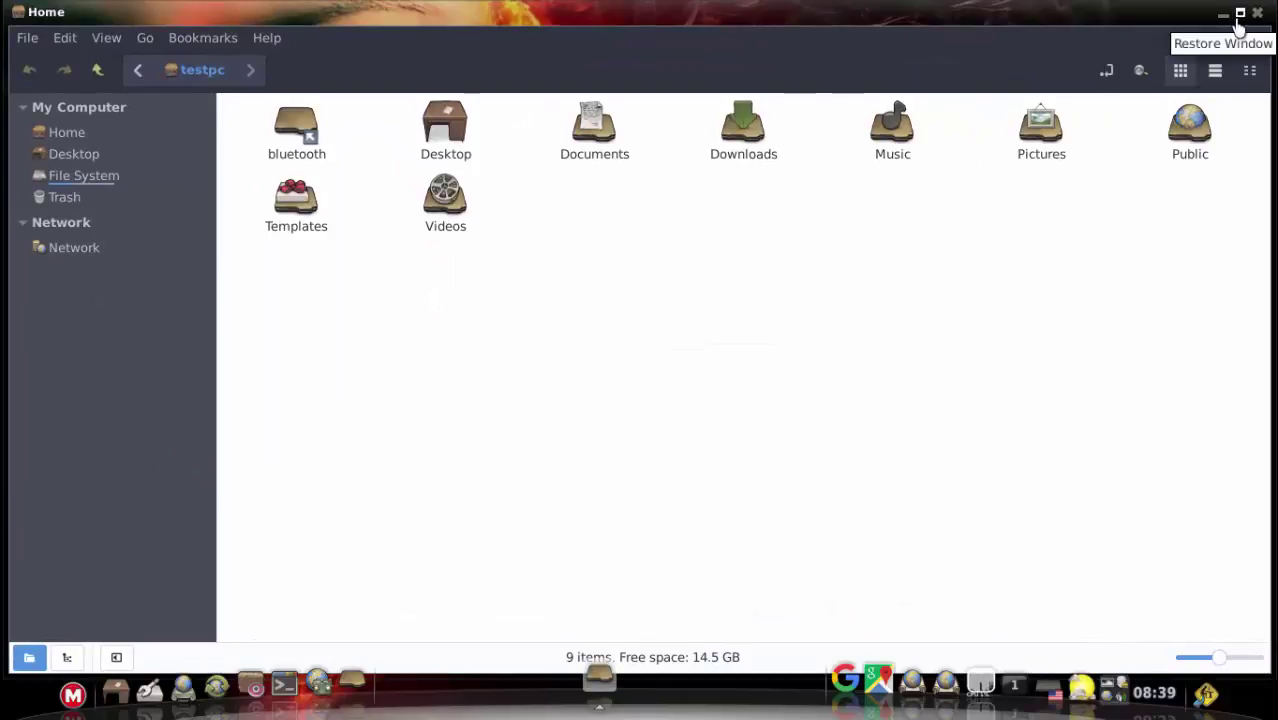
pyautogui.click(1240, 13)
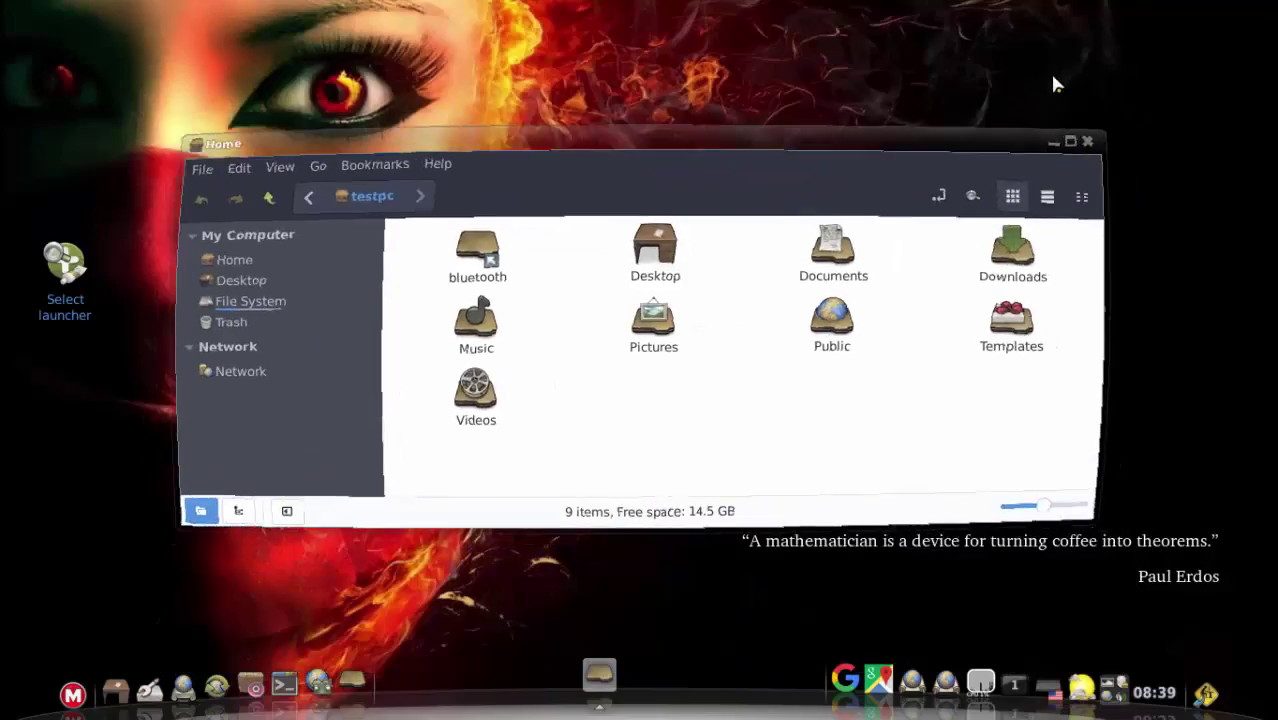
pyautogui.click(1074, 136)
pyautogui.click(1260, 13)
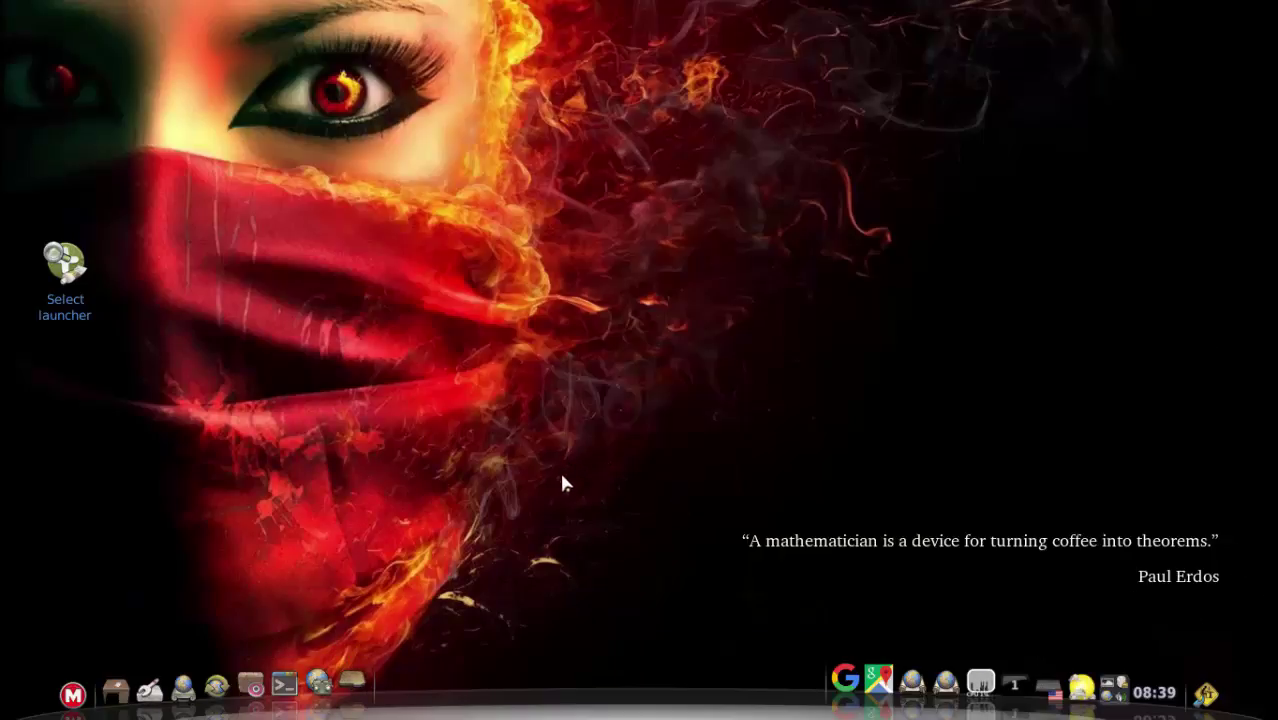
# Step: Show the GoogleMaps web applet from the dock and hide it again
pyautogui.click(880, 681)
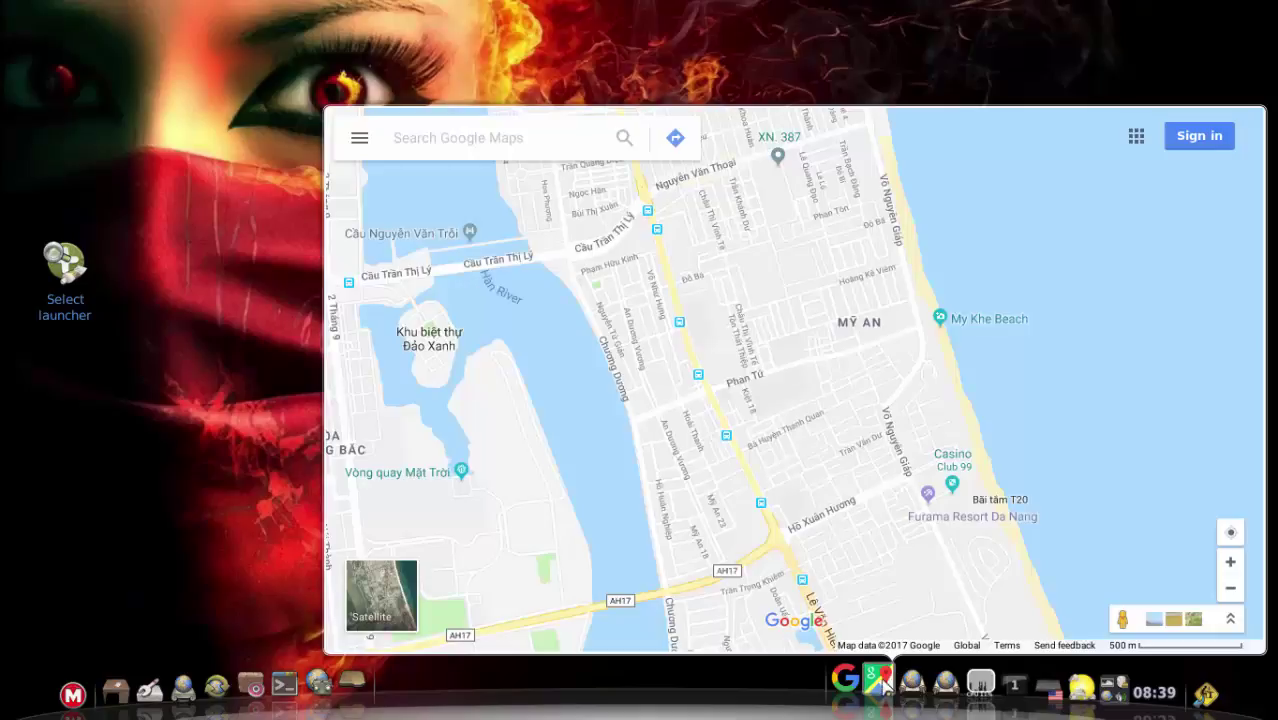
pyautogui.click(882, 683)
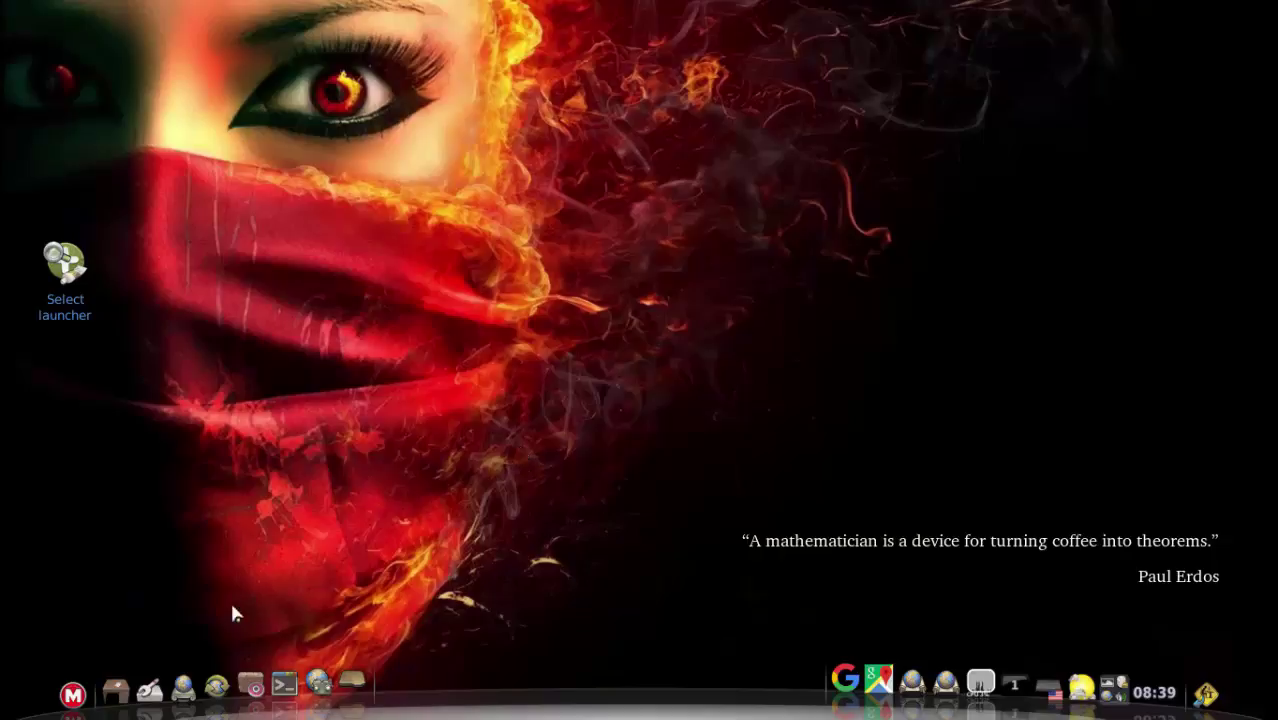
# Step: Launch a terminal and repeatedly maximize and restore its window to demonstrate the window animation
pyautogui.click(284, 683)
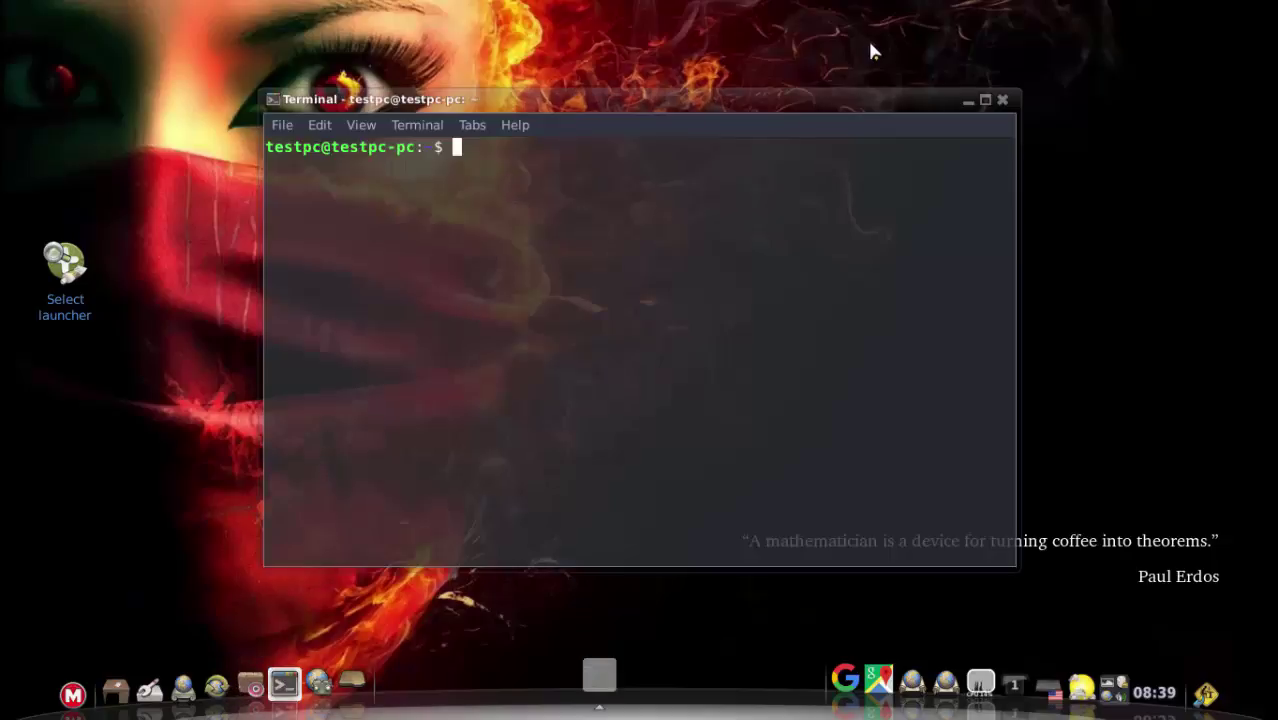
pyautogui.click(983, 99)
pyautogui.click(1240, 12)
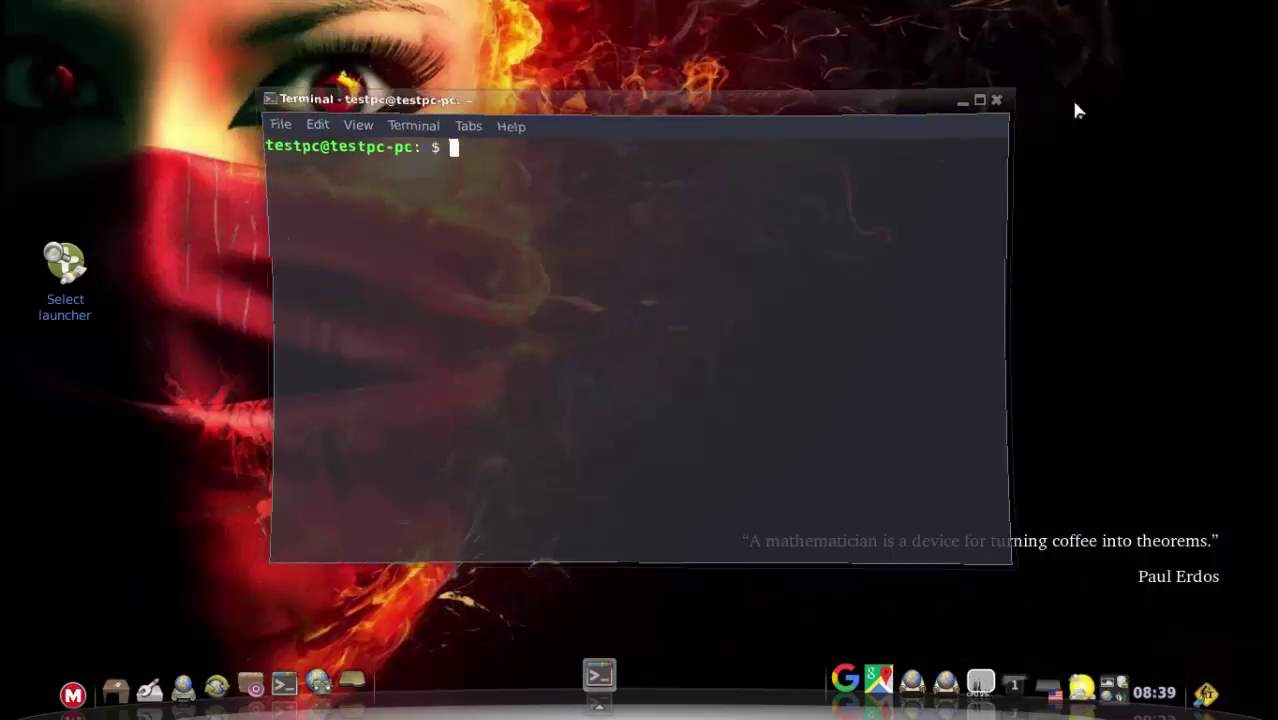
pyautogui.click(983, 100)
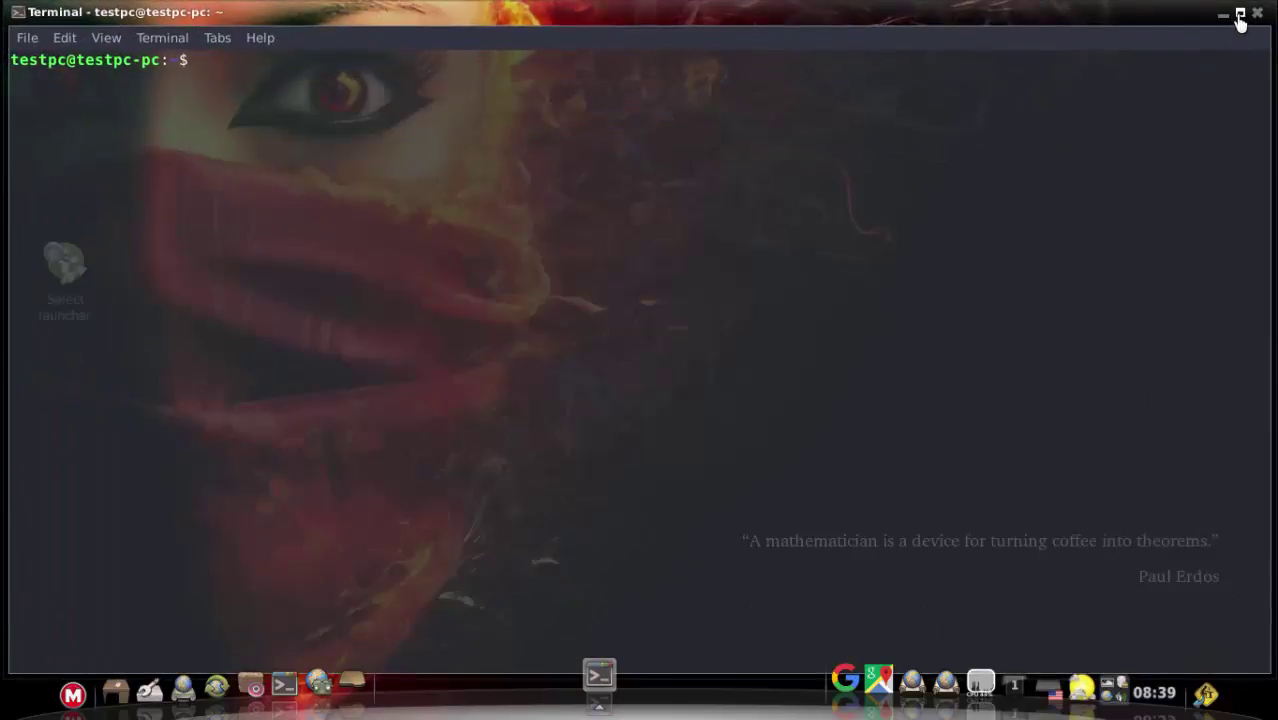
pyautogui.click(1240, 14)
pyautogui.click(984, 101)
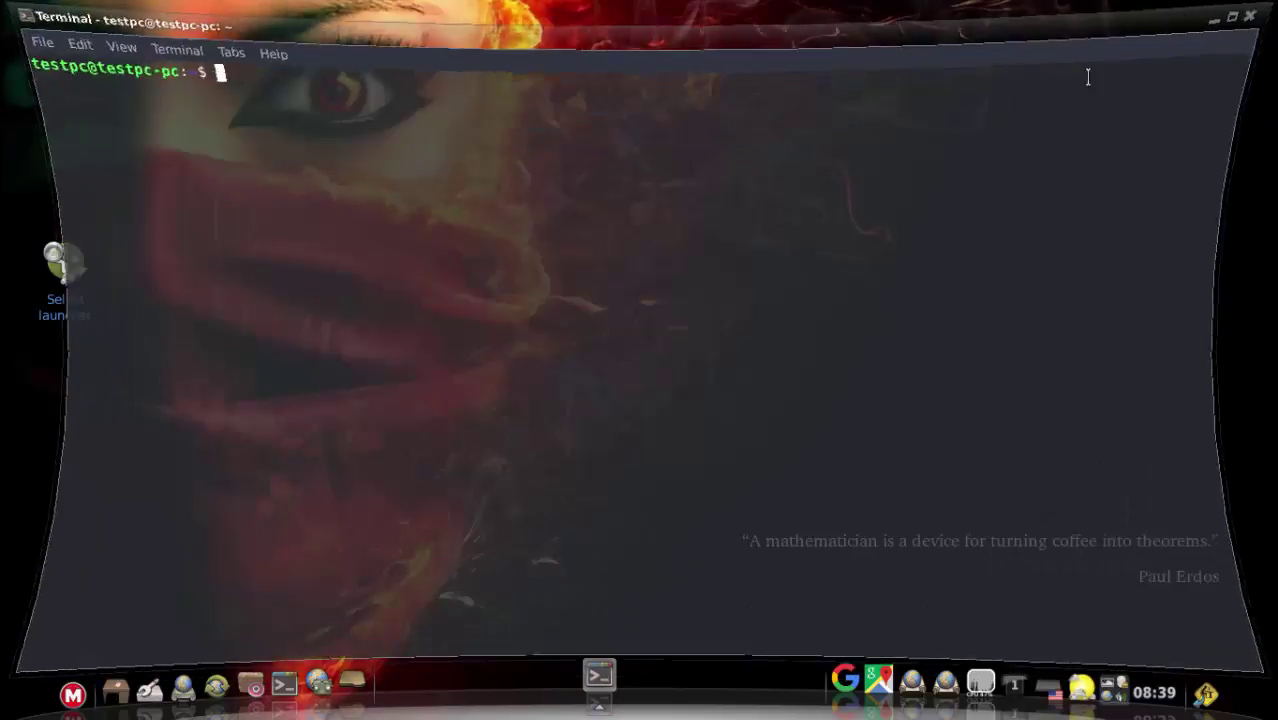
pyautogui.click(1238, 14)
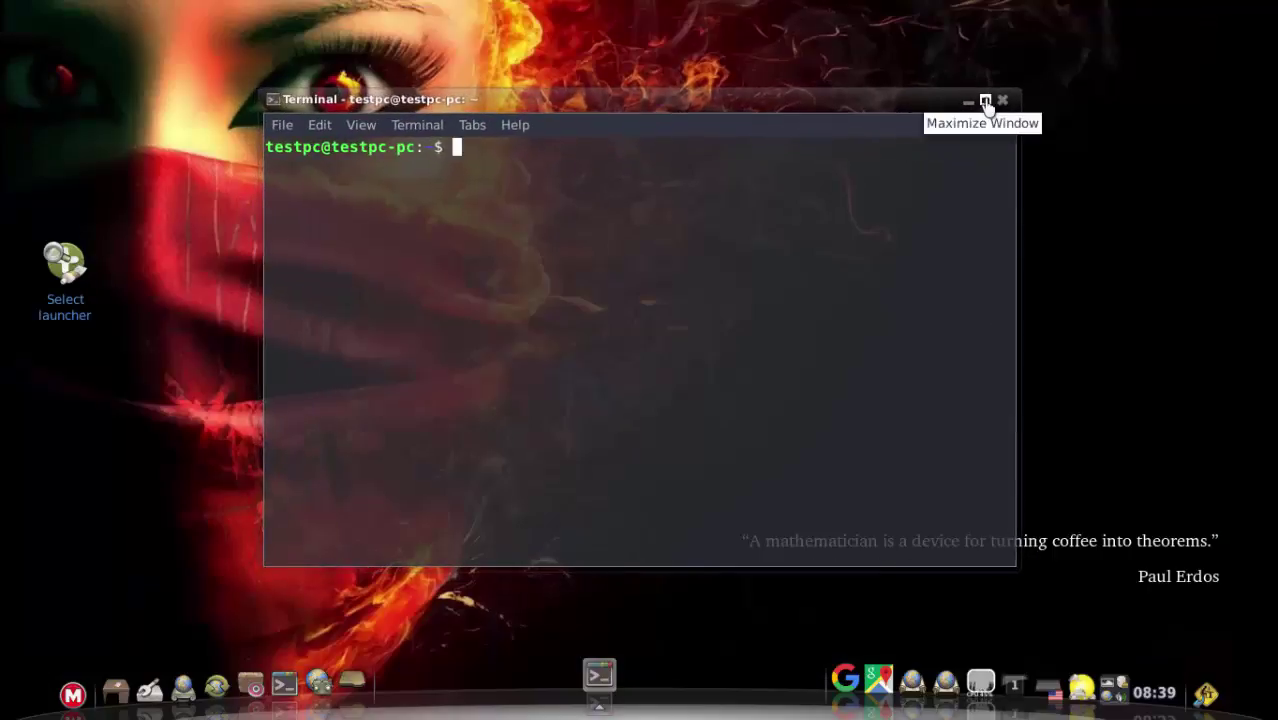
pyautogui.click(985, 102)
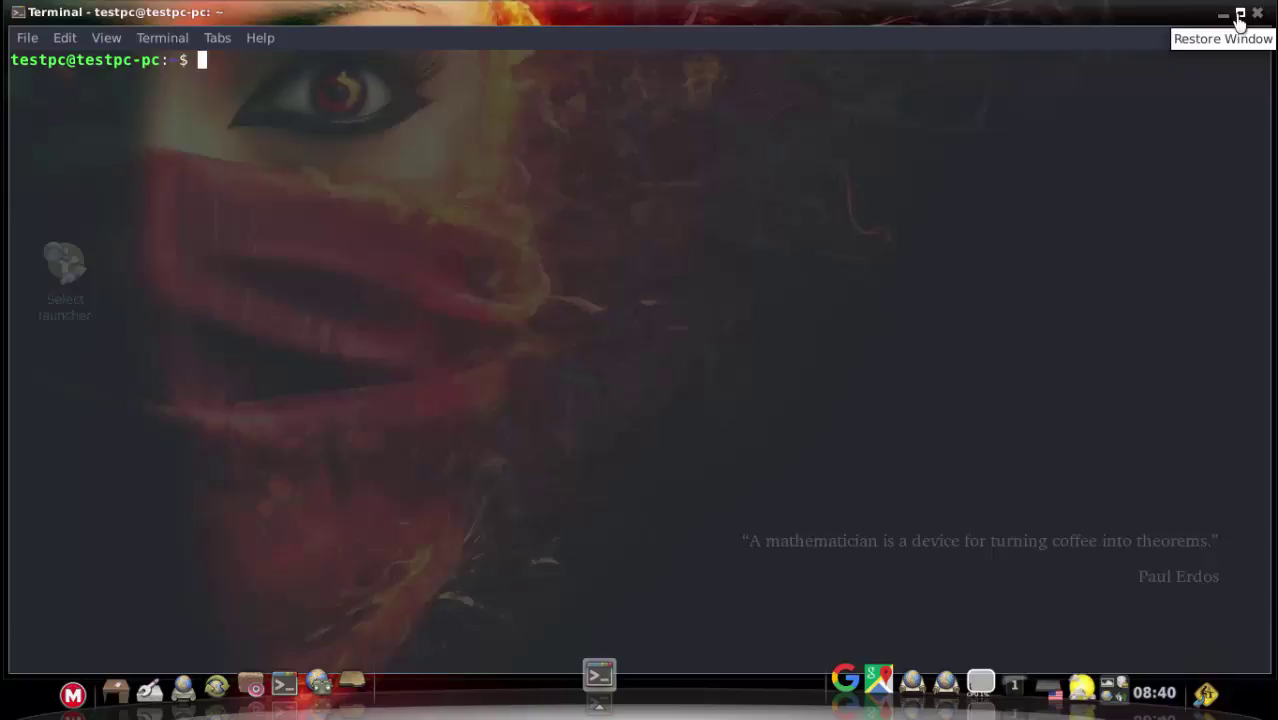
pyautogui.click(1238, 16)
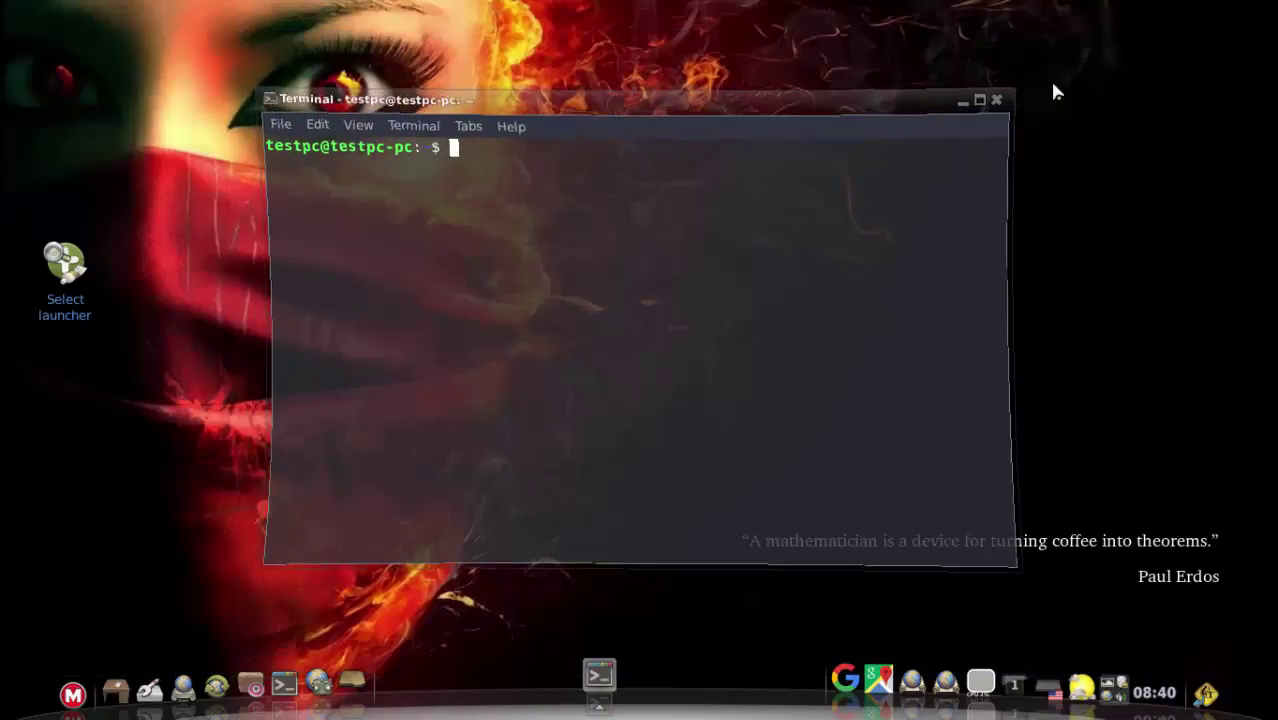
pyautogui.click(988, 100)
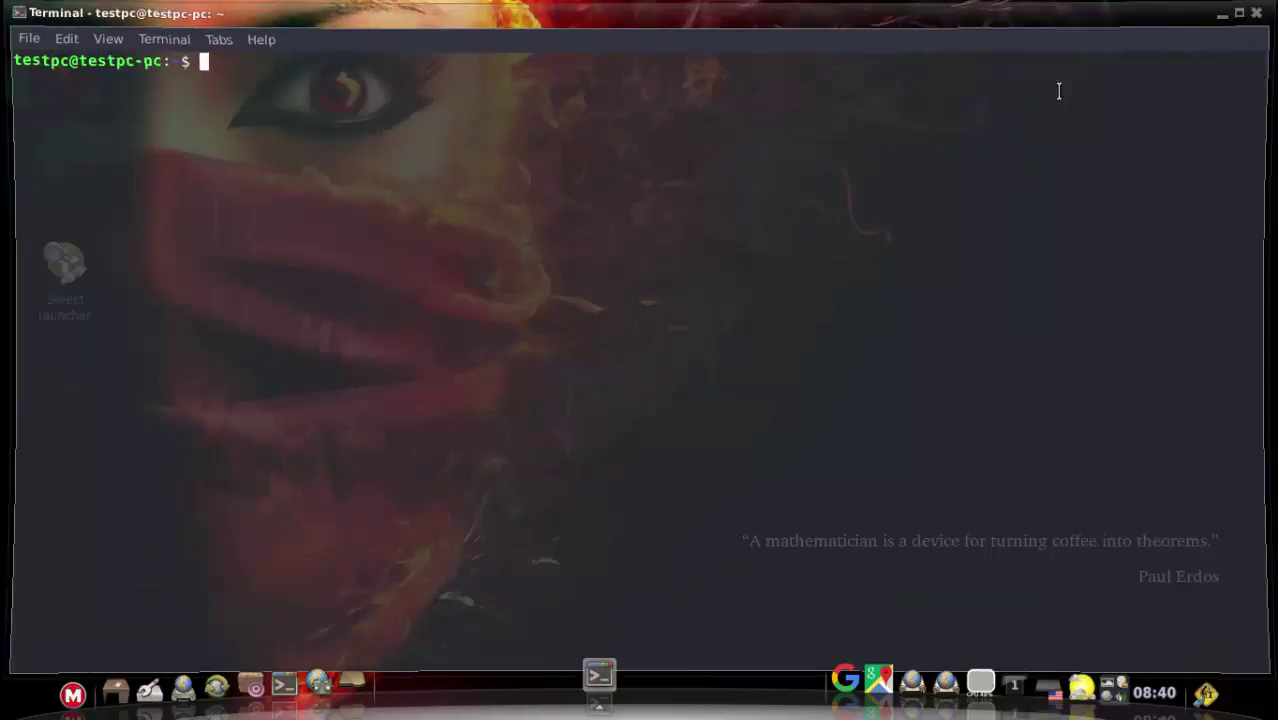
pyautogui.click(1238, 16)
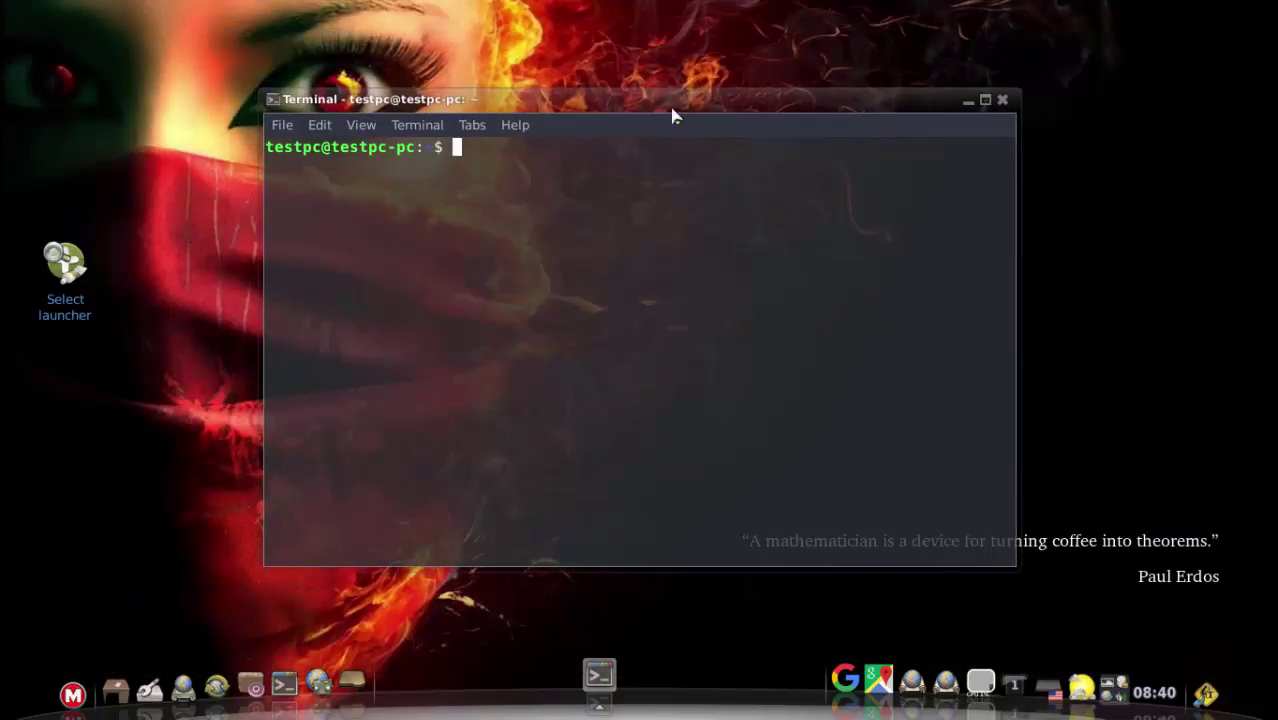
# Step: Move the terminal window slightly down and to the right, maximize it, and clear it from the desktop
pyautogui.moveTo(666, 96)
pyautogui.mouseDown()
pyautogui.moveTo(648, 68)
pyautogui.moveTo(653, 208)
pyautogui.moveTo(688, 106)
pyautogui.mouseUp()
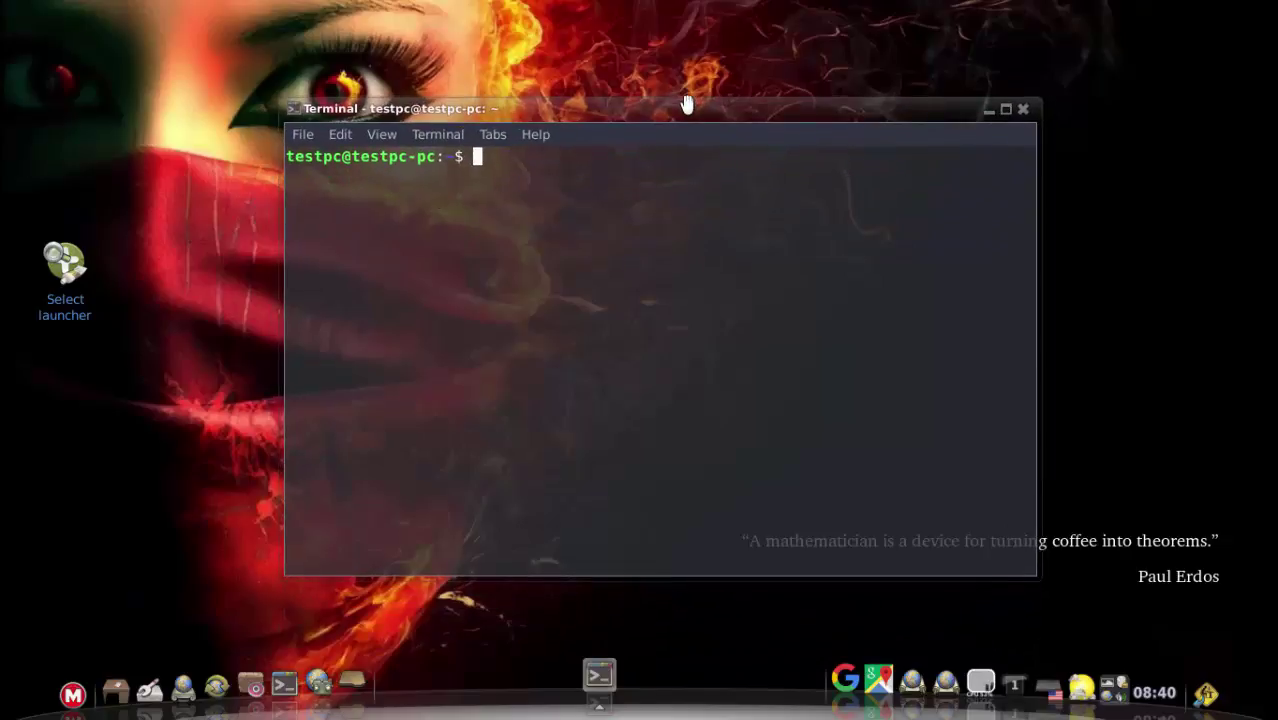
pyautogui.click(1006, 109)
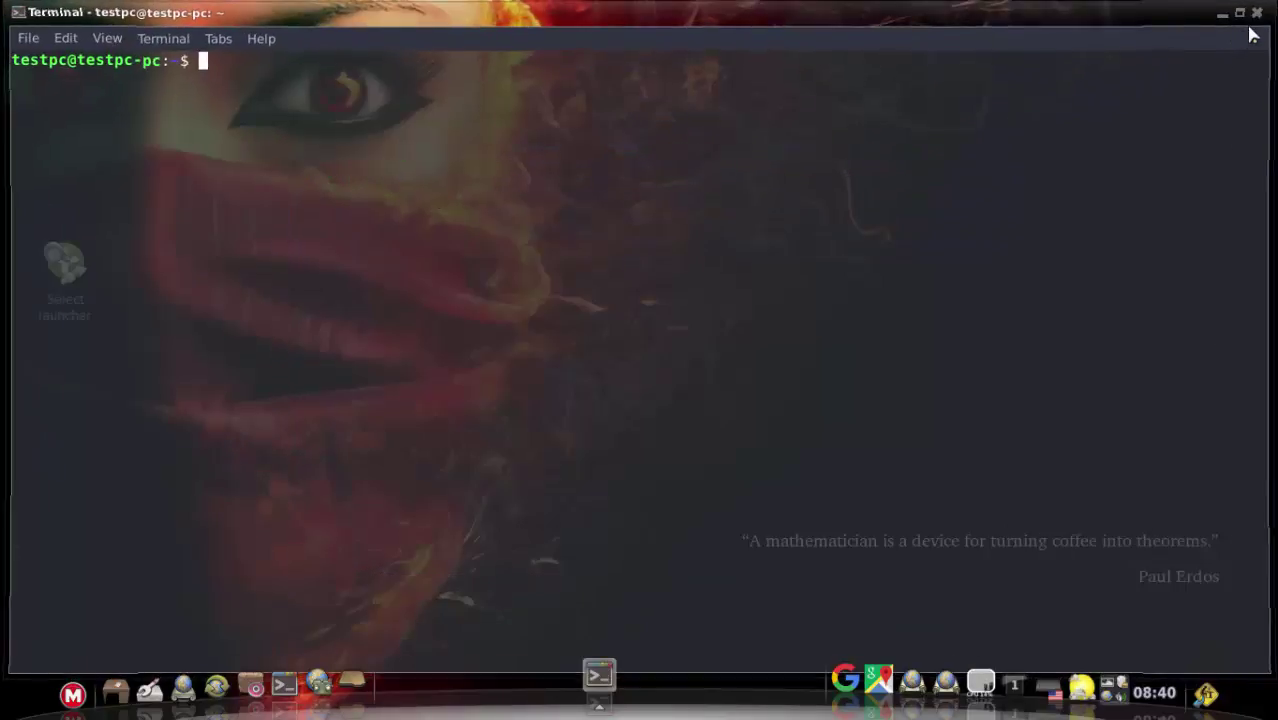
pyautogui.press('super+d')
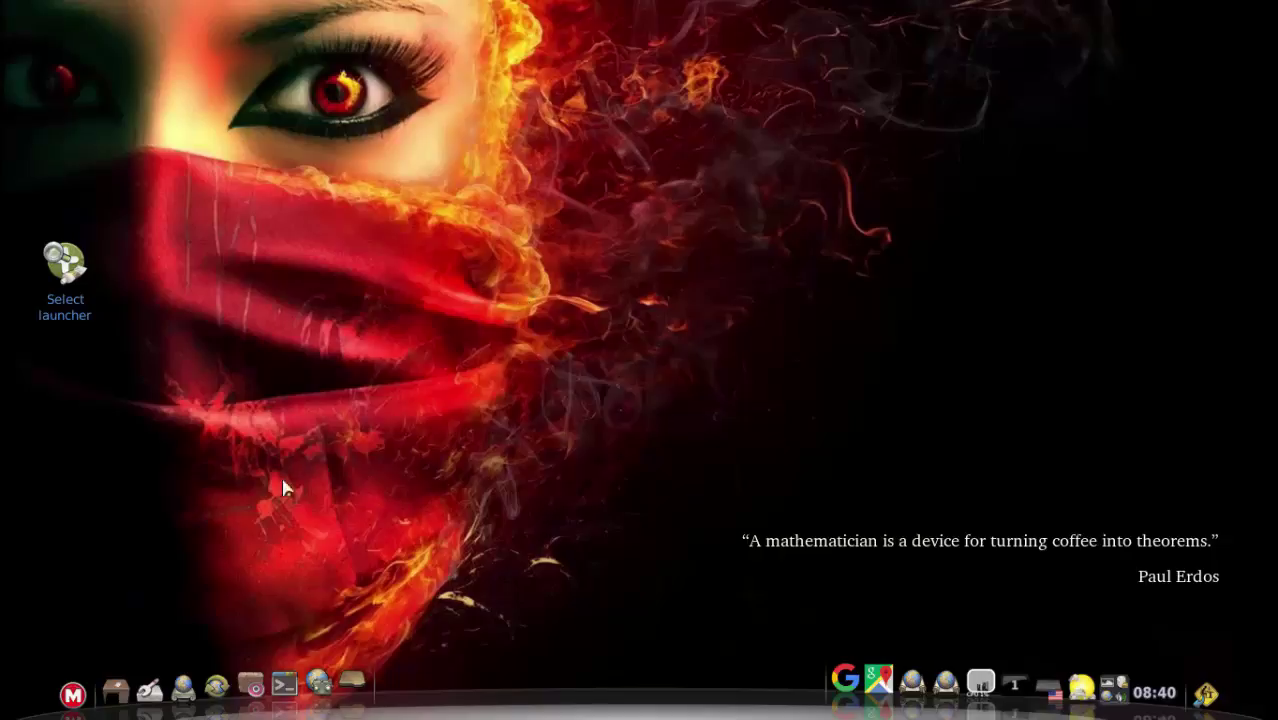
# Step: Launch a new terminal window and maximize it
pyautogui.click(284, 684)
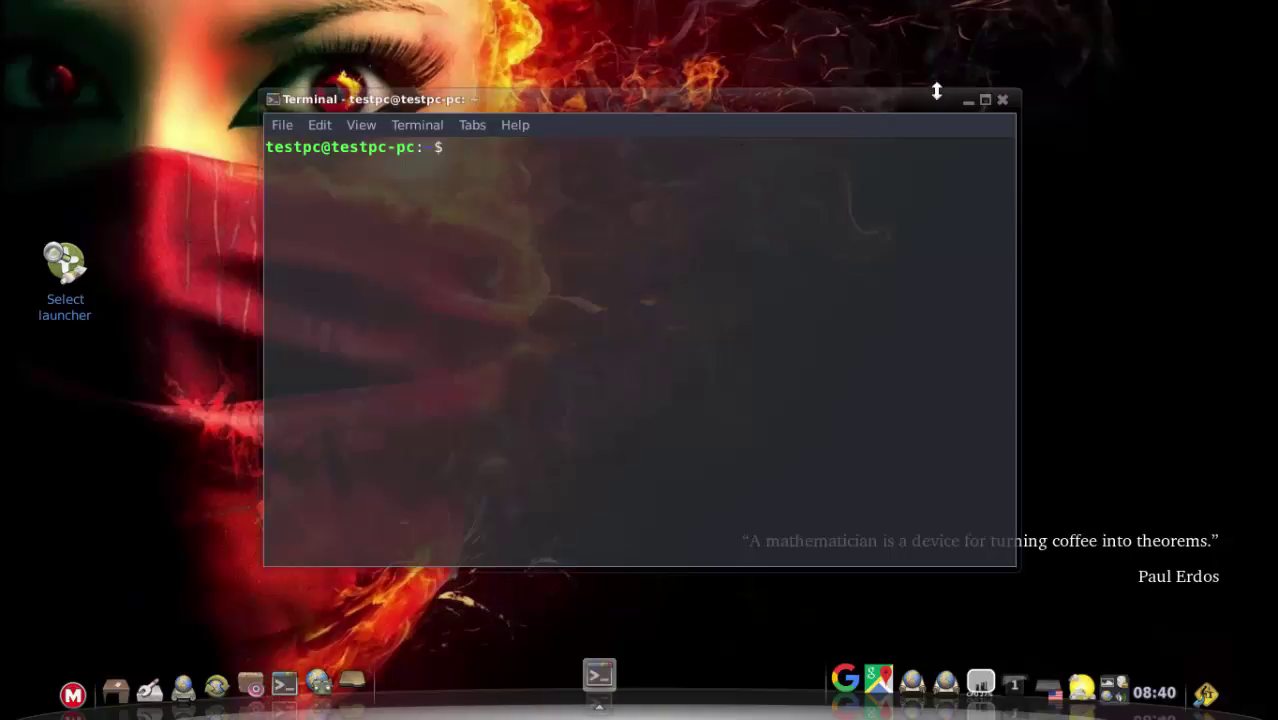
pyautogui.click(985, 100)
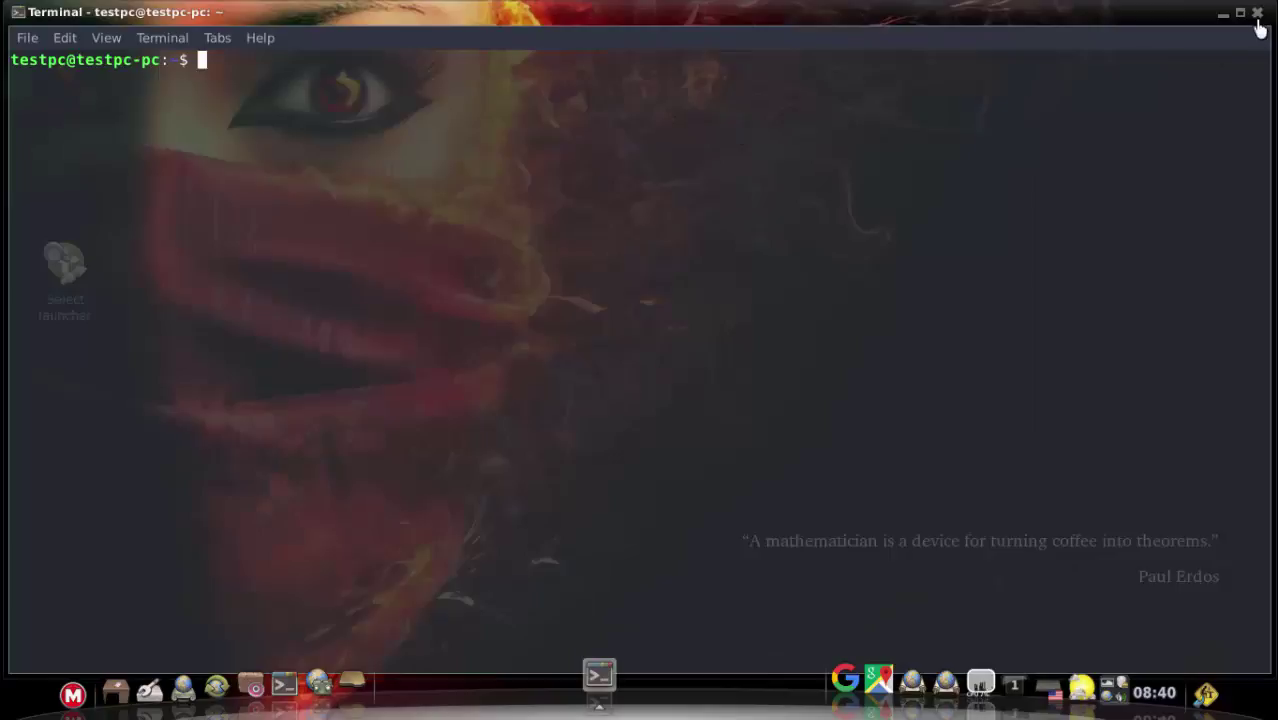
# Step: Toggle the terminal window repeatedly between maximized and restored size to show the animation, leaving it restored
pyautogui.click(1240, 12)
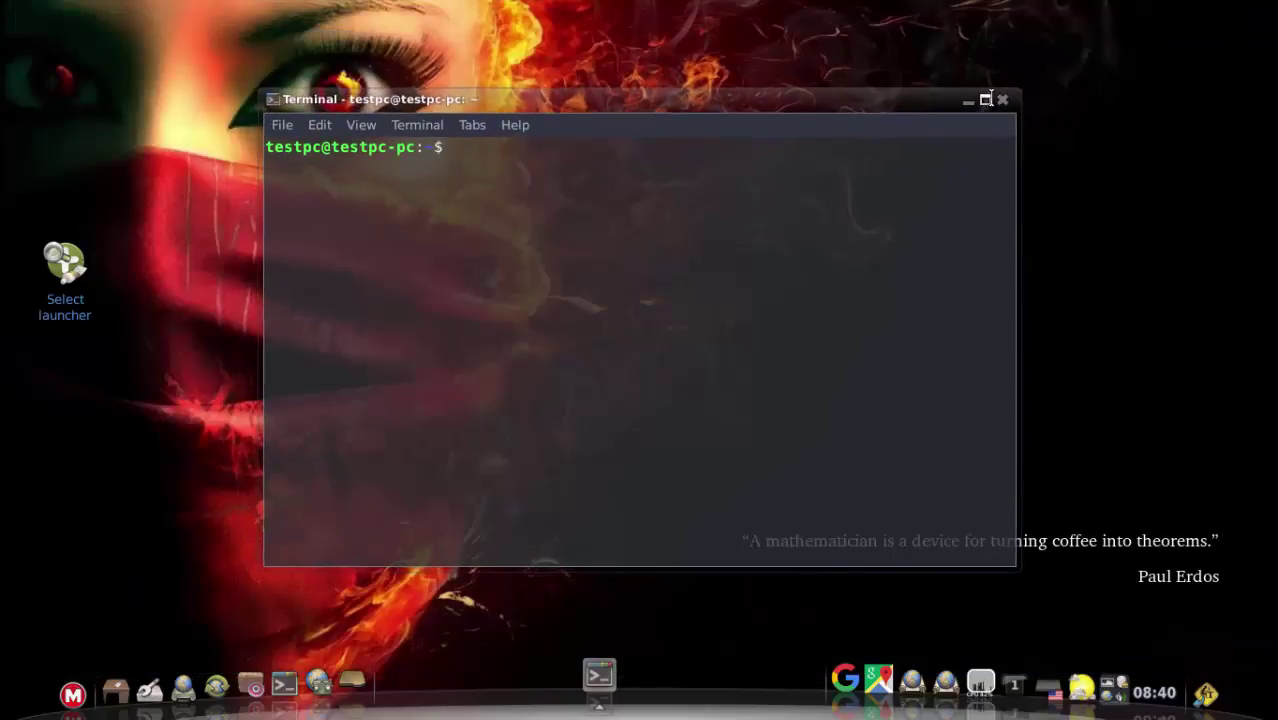
pyautogui.click(985, 100)
pyautogui.click(1240, 12)
pyautogui.click(985, 100)
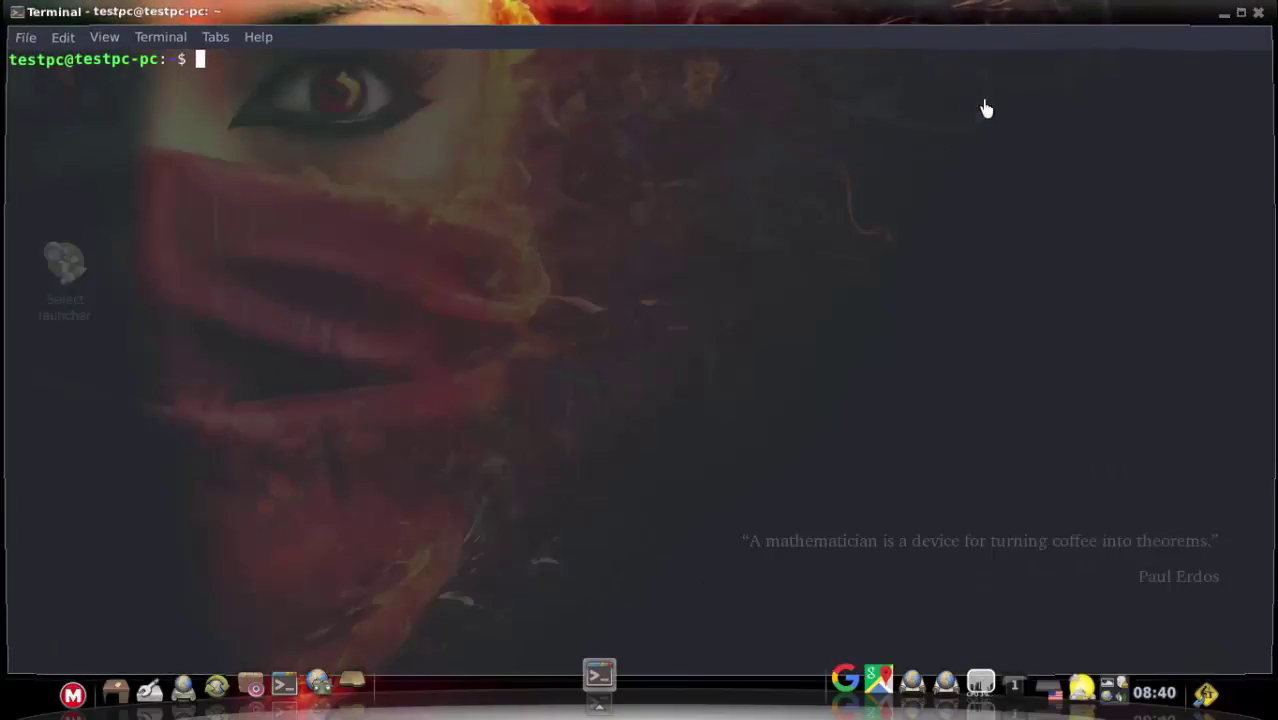
pyautogui.click(1240, 12)
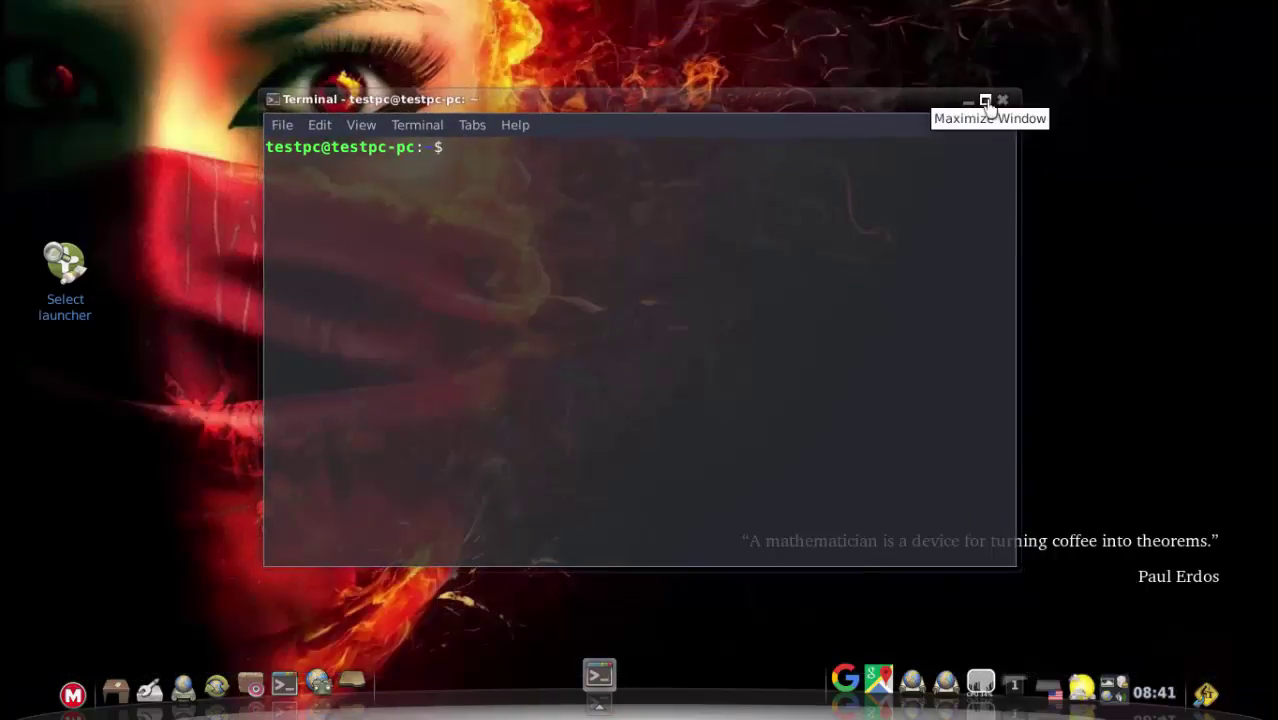
pyautogui.click(986, 100)
pyautogui.click(1240, 14)
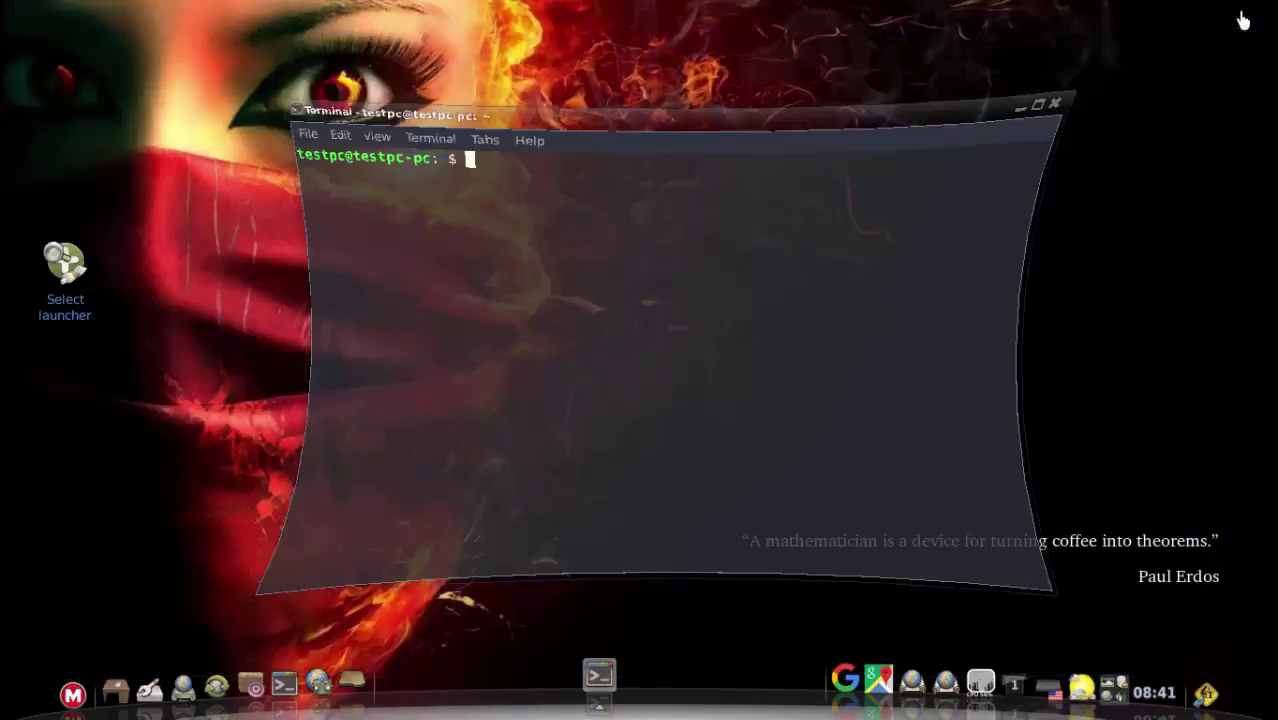
pyautogui.click(987, 103)
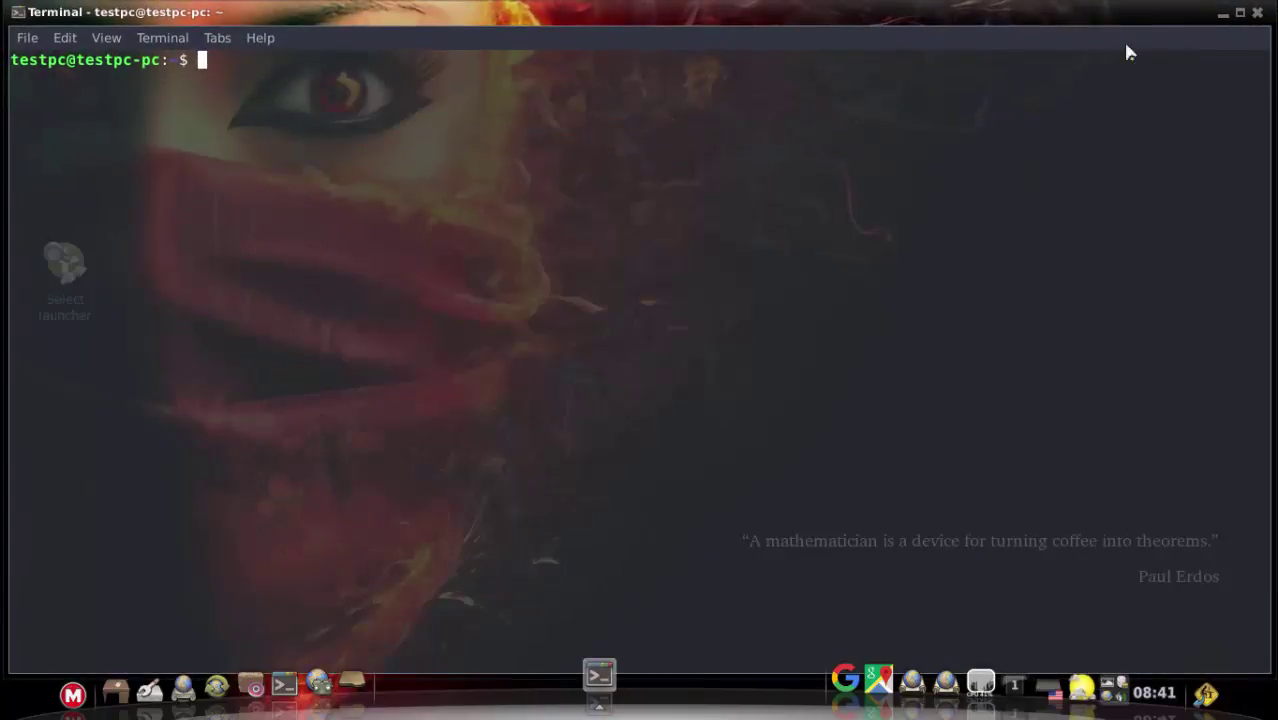
pyautogui.click(1239, 14)
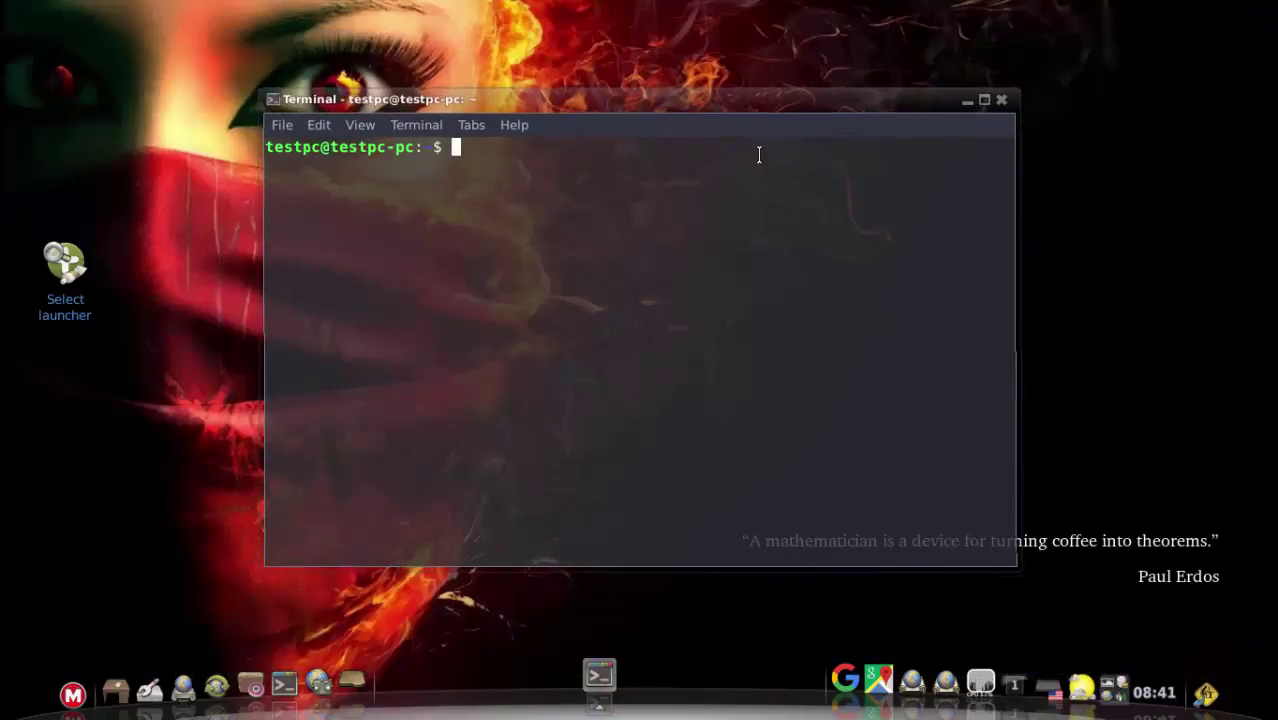
# Step: Move the terminal window slightly down and replay its maximize and restore animation several times from the new position
pyautogui.moveTo(693, 108); pyautogui.dragTo(688, 157)
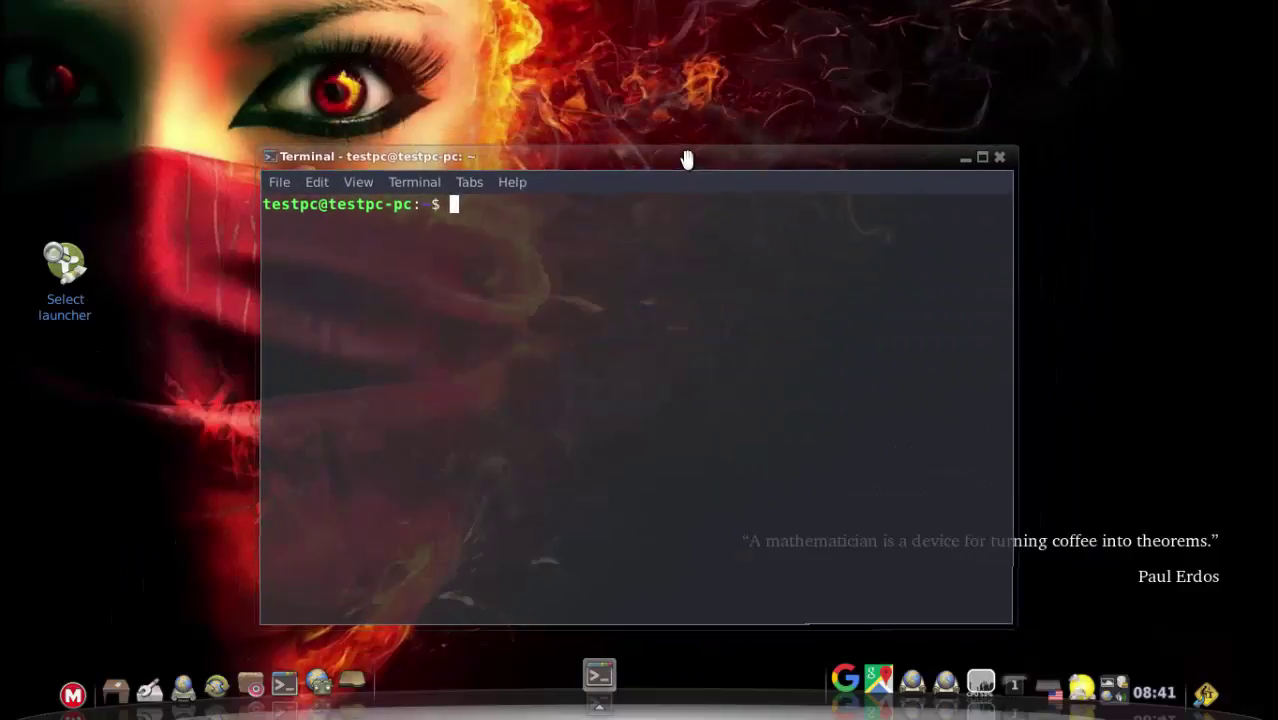
pyautogui.click(982, 157)
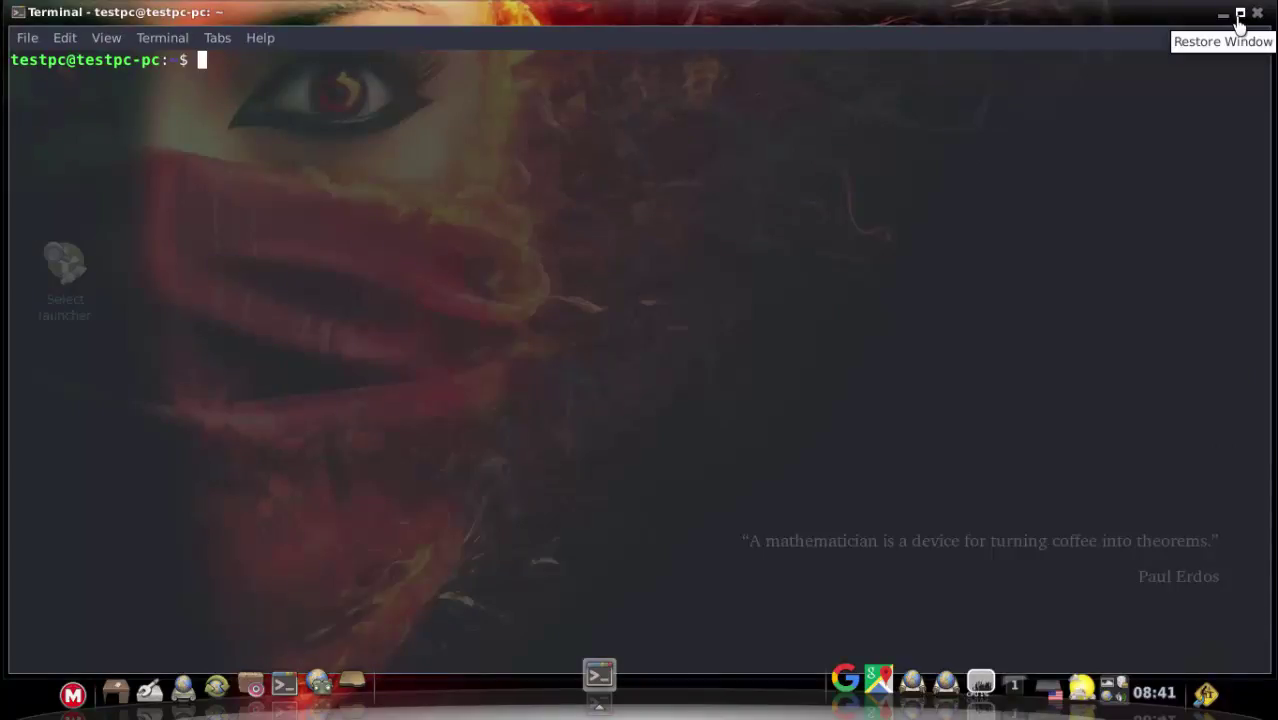
pyautogui.click(1238, 16)
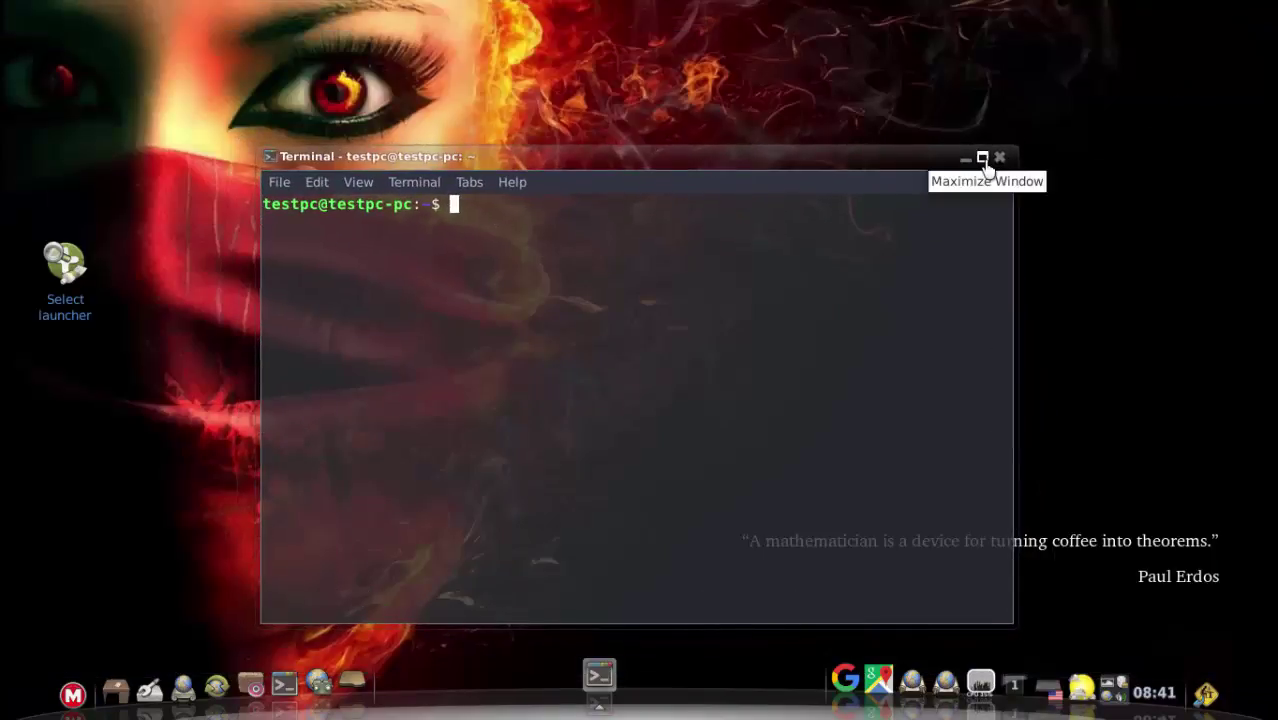
pyautogui.click(983, 158)
pyautogui.click(1239, 11)
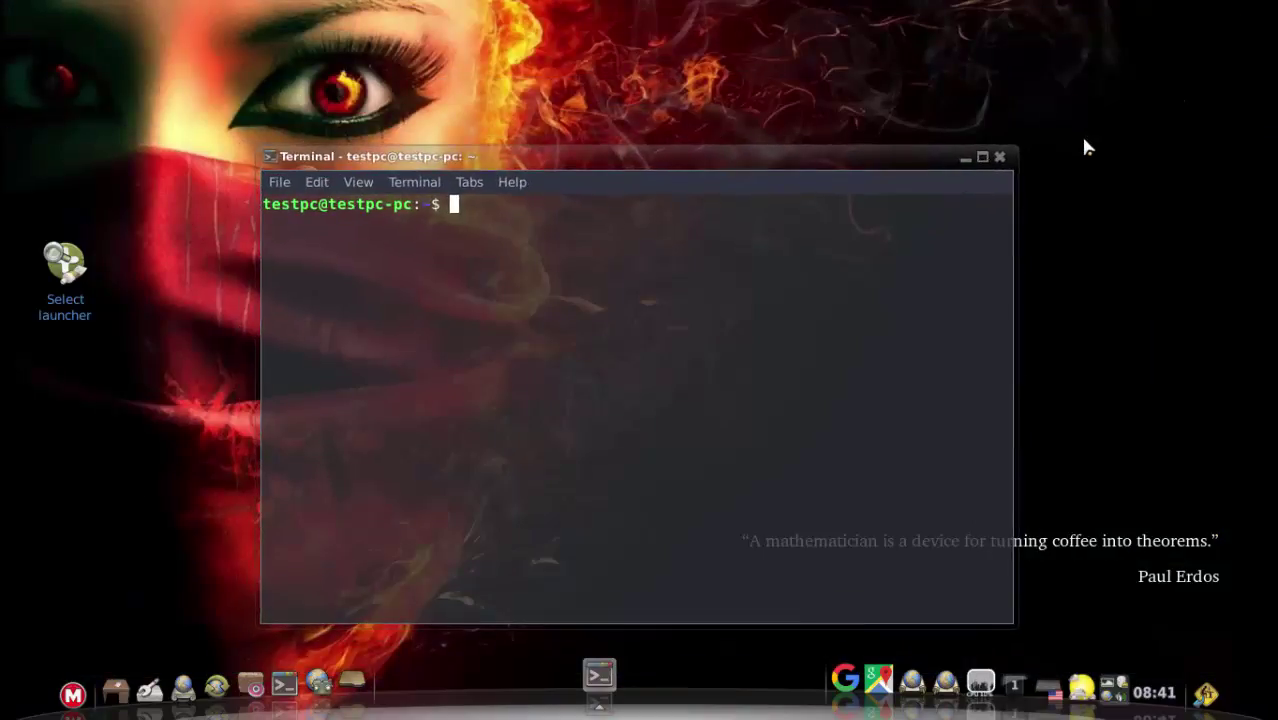
pyautogui.click(983, 158)
pyautogui.click(1240, 15)
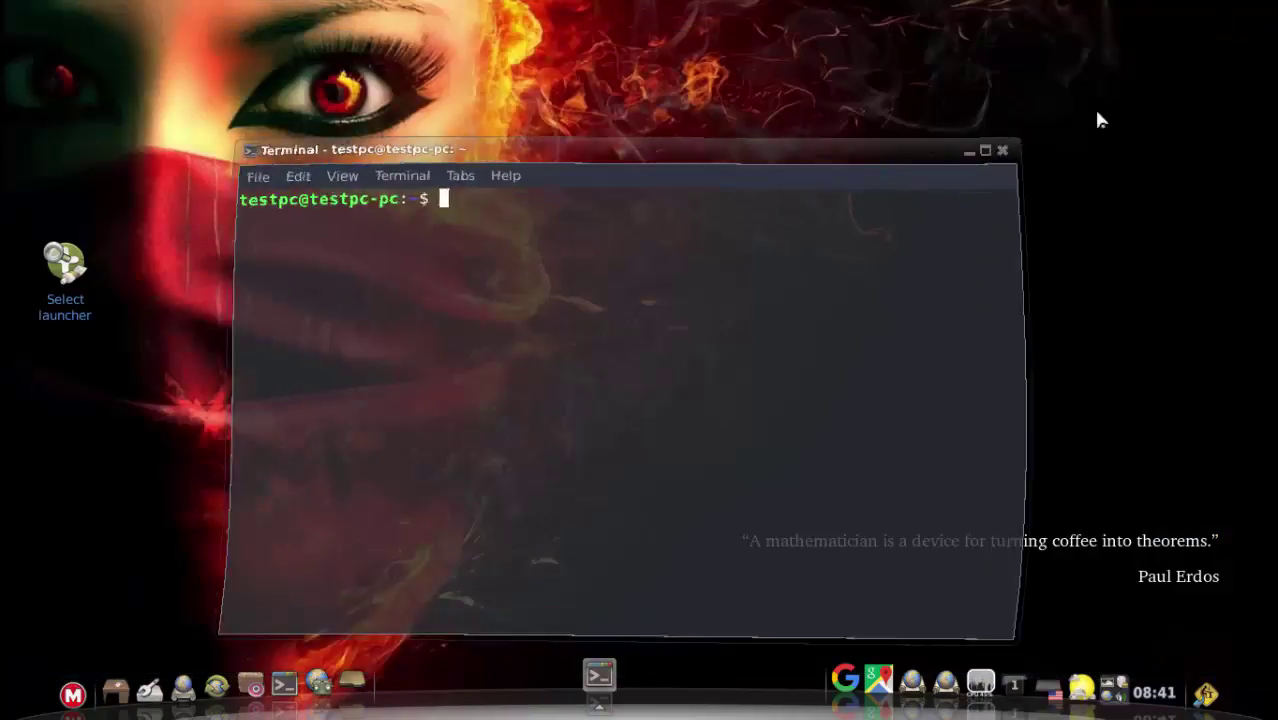
# Step: Replace the open terminal with a freshly launched terminal window and maximize it
pyautogui.click(1001, 156)
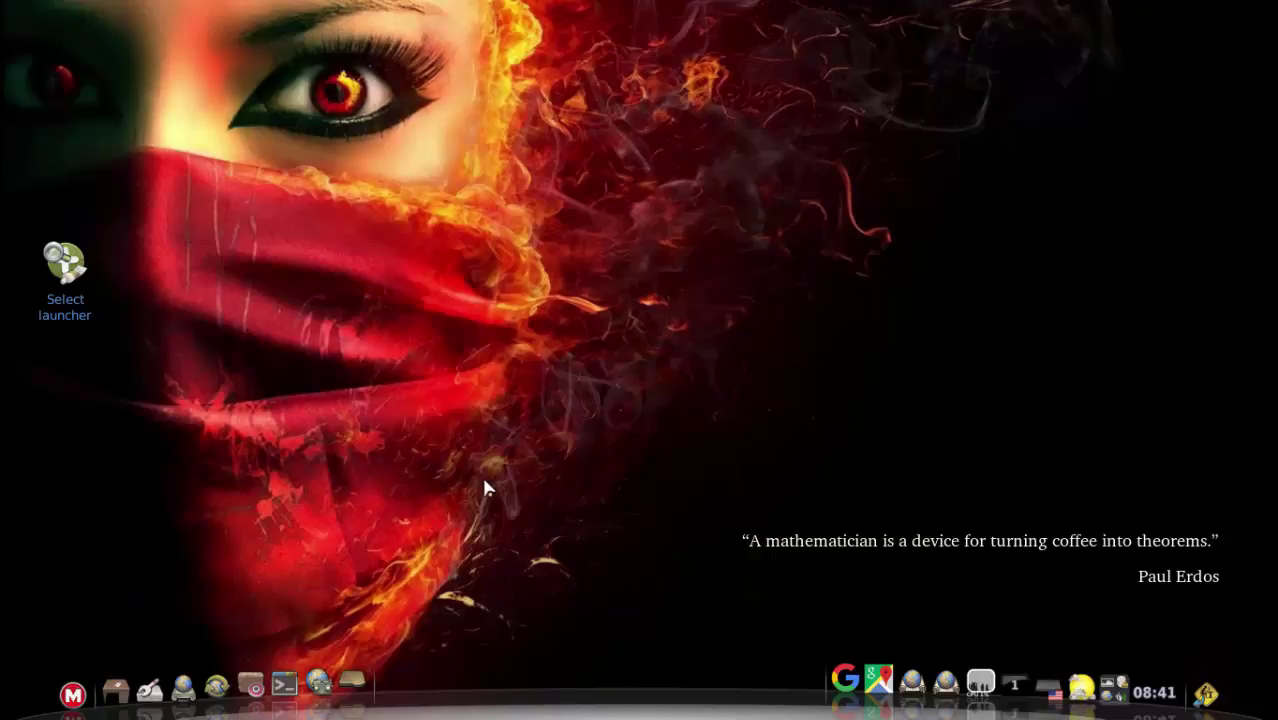
pyautogui.click(284, 684)
pyautogui.click(985, 100)
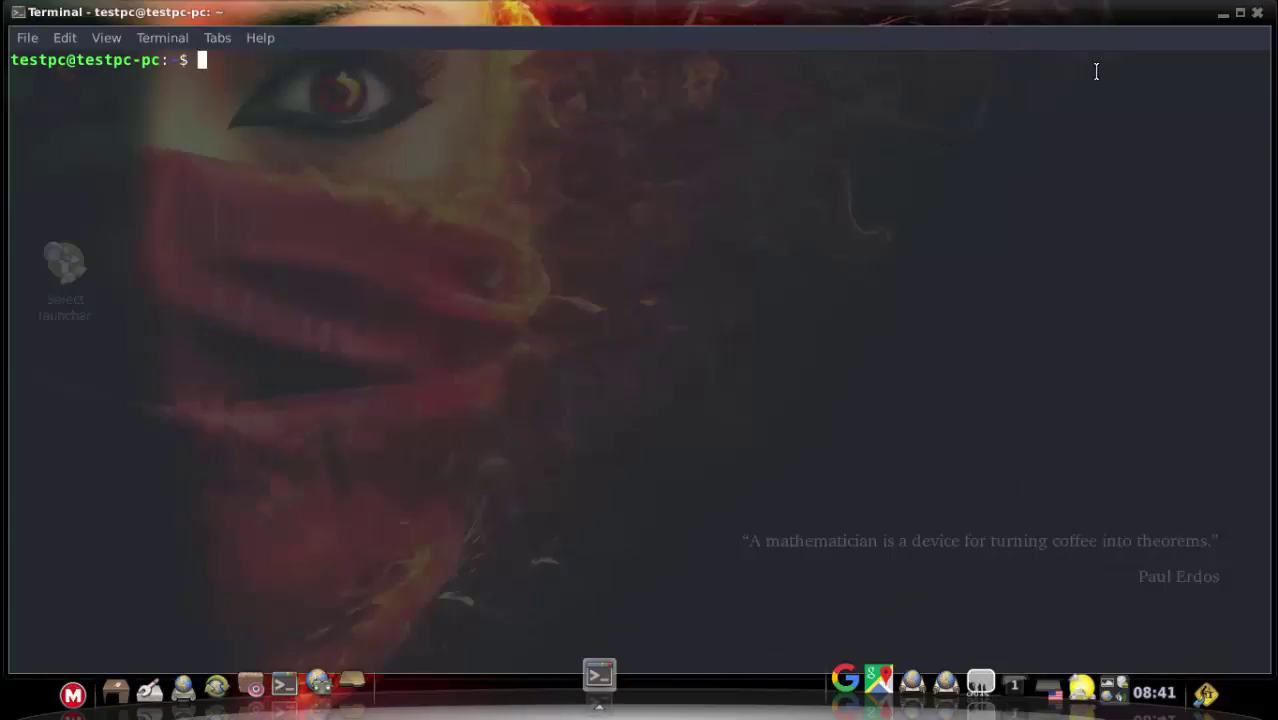
# Step: Restore and maximize the new terminal window repeatedly to demonstrate the animation, and close it while maximized
pyautogui.click(1240, 15)
pyautogui.click(987, 100)
pyautogui.click(1238, 14)
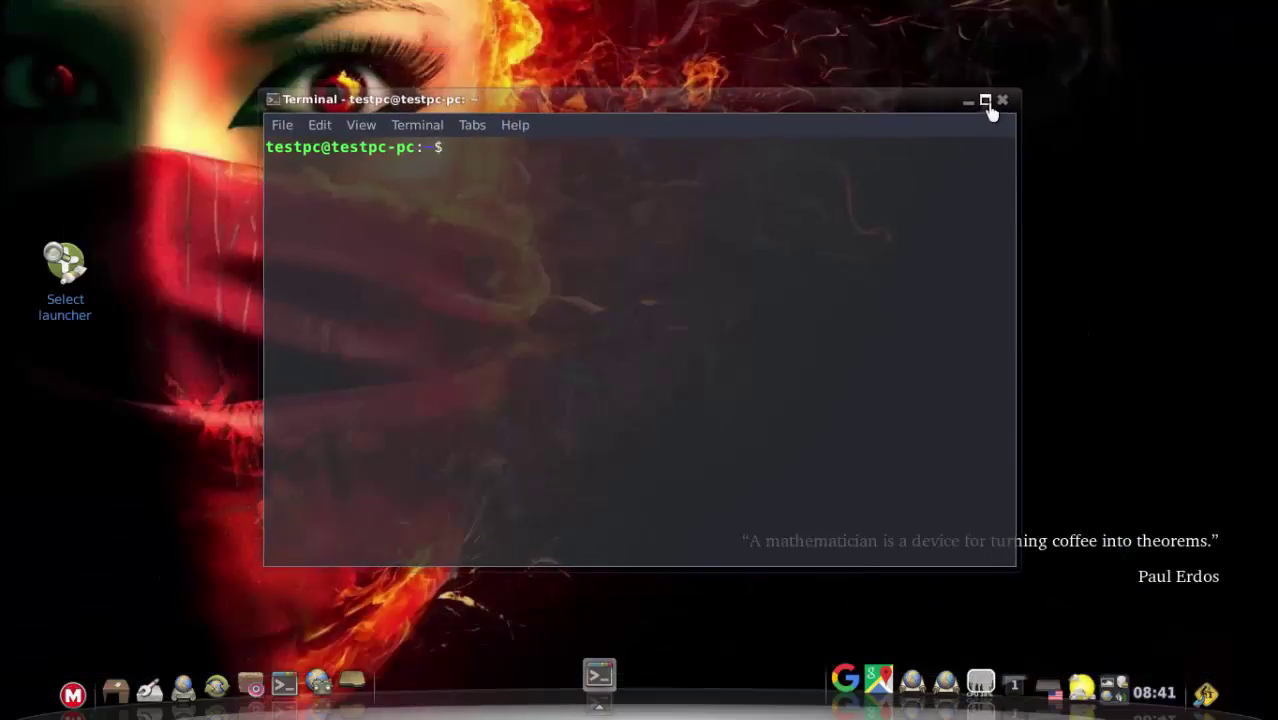
pyautogui.click(985, 101)
pyautogui.click(1240, 13)
pyautogui.click(986, 101)
pyautogui.click(1239, 14)
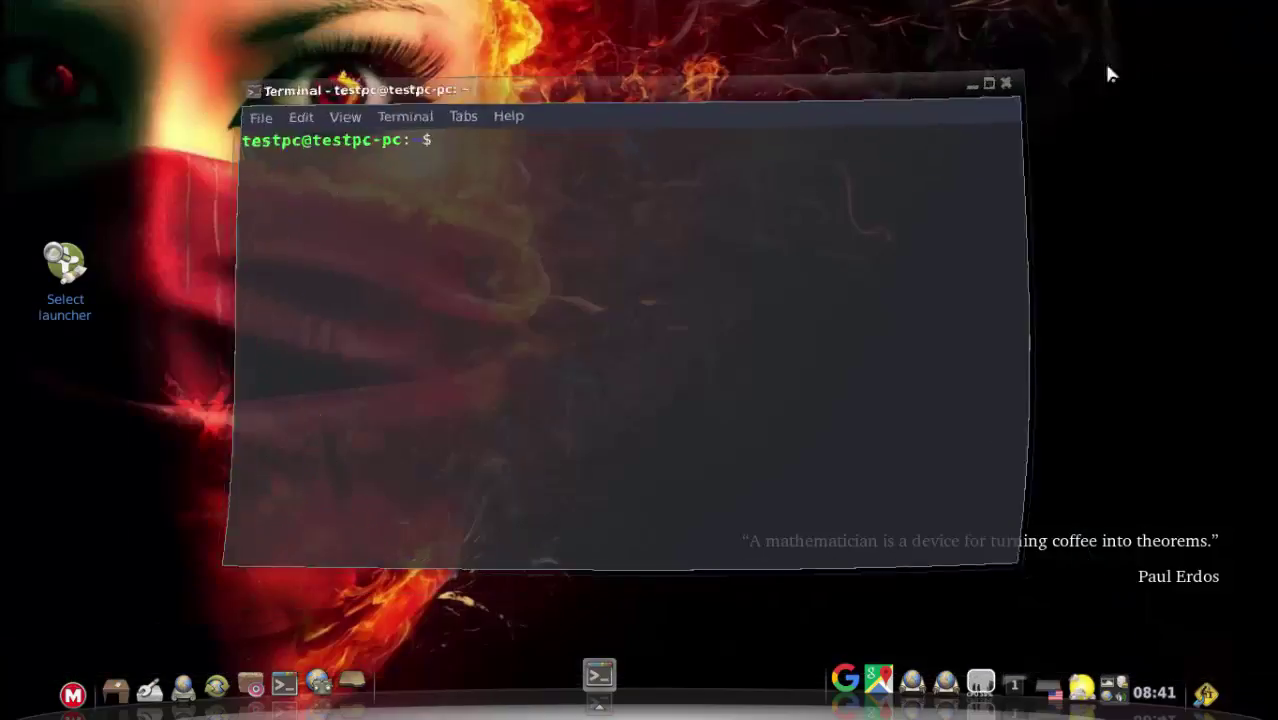
pyautogui.click(985, 101)
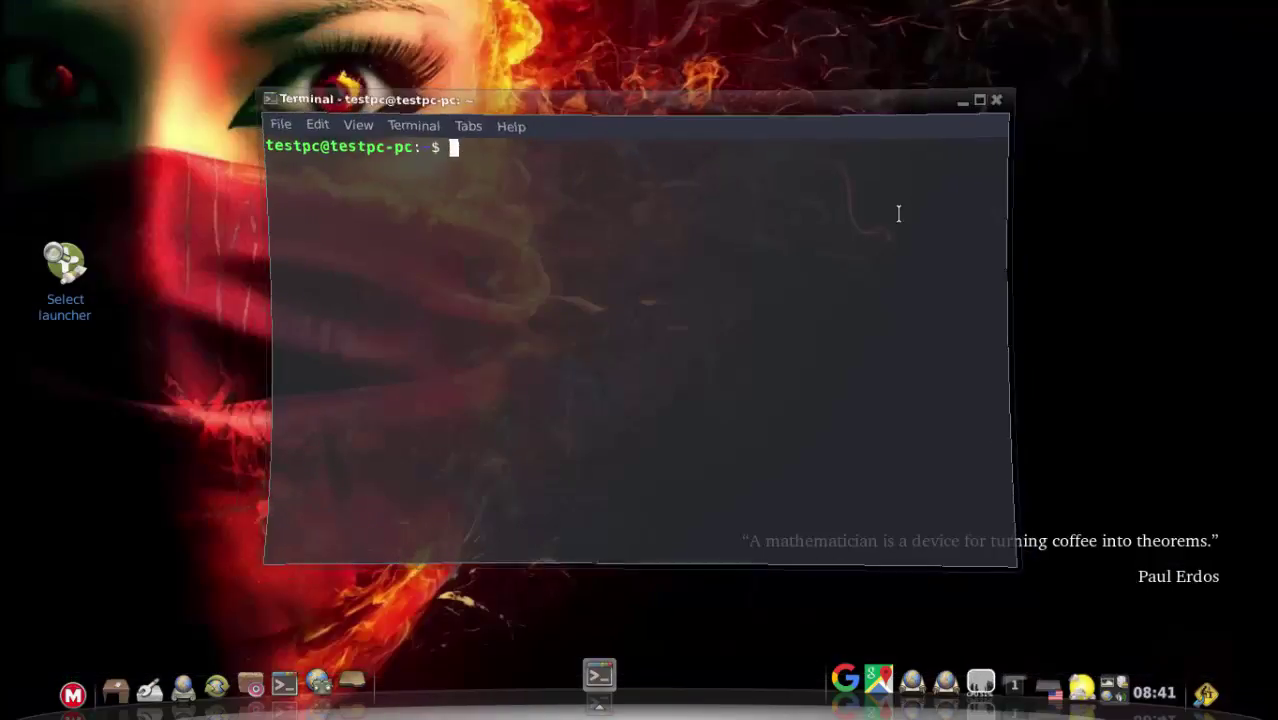
pyautogui.click(1240, 14)
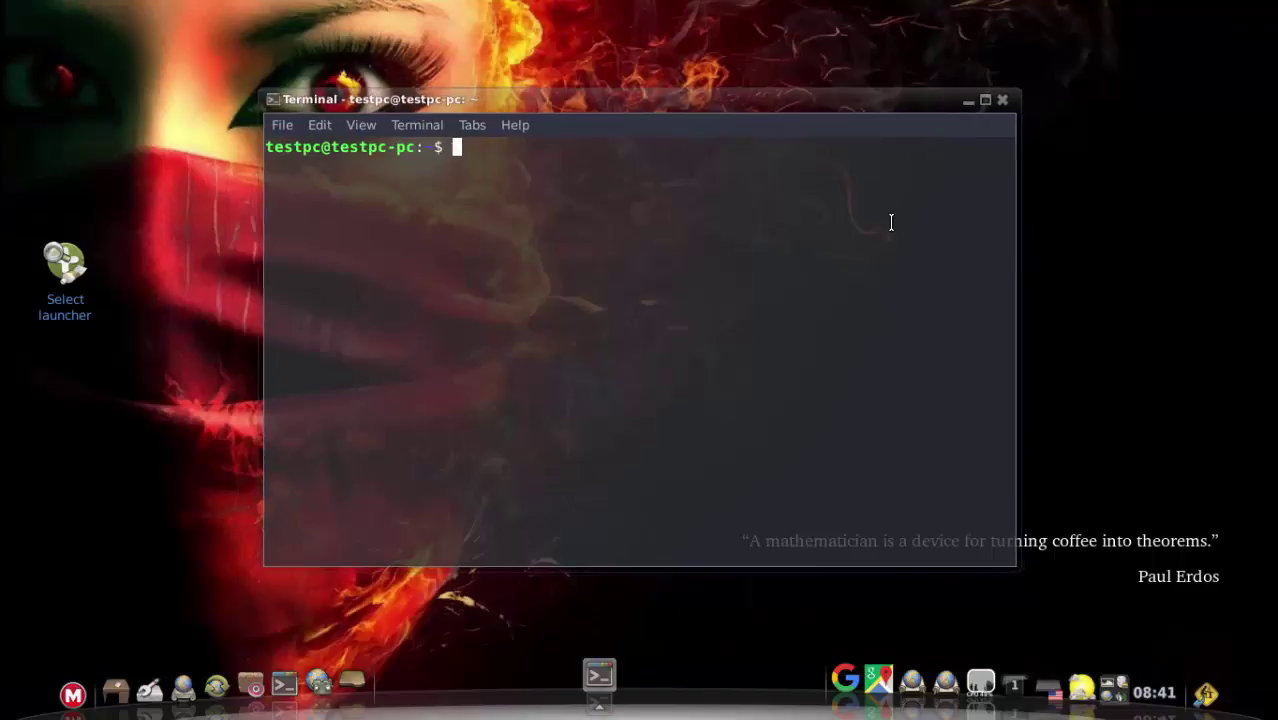
pyautogui.click(985, 100)
pyautogui.click(1243, 11)
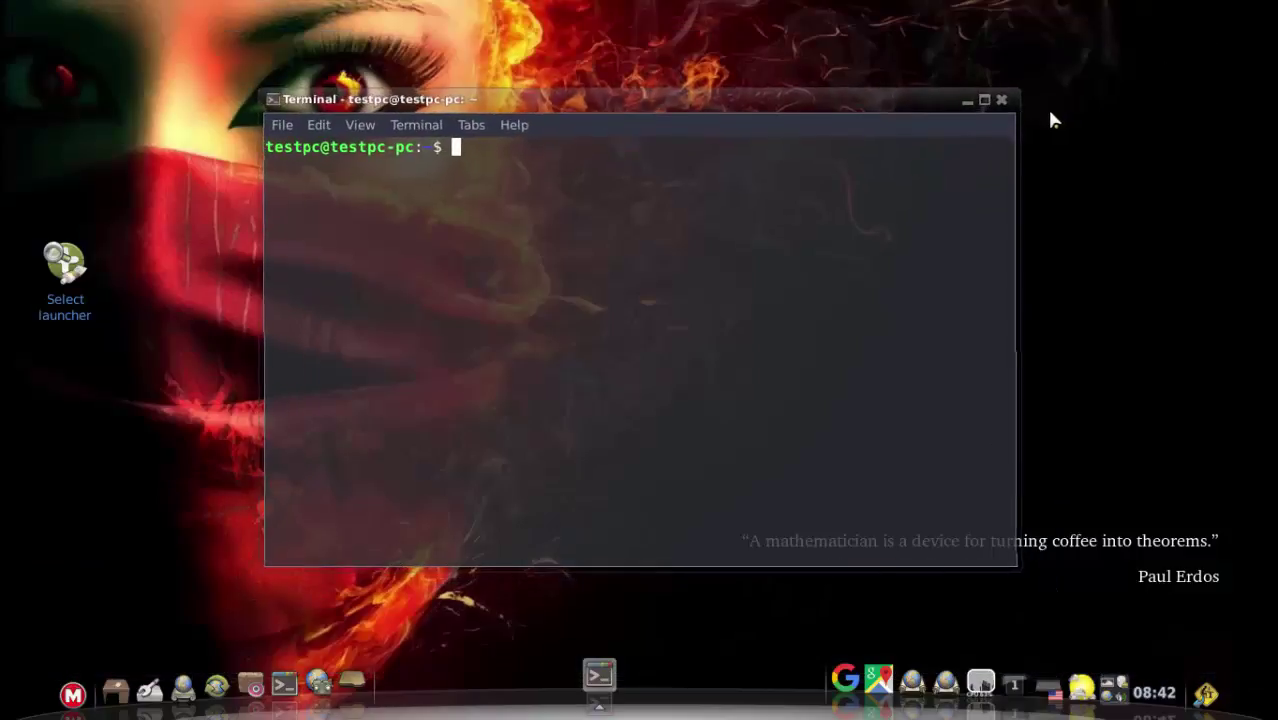
pyautogui.click(985, 101)
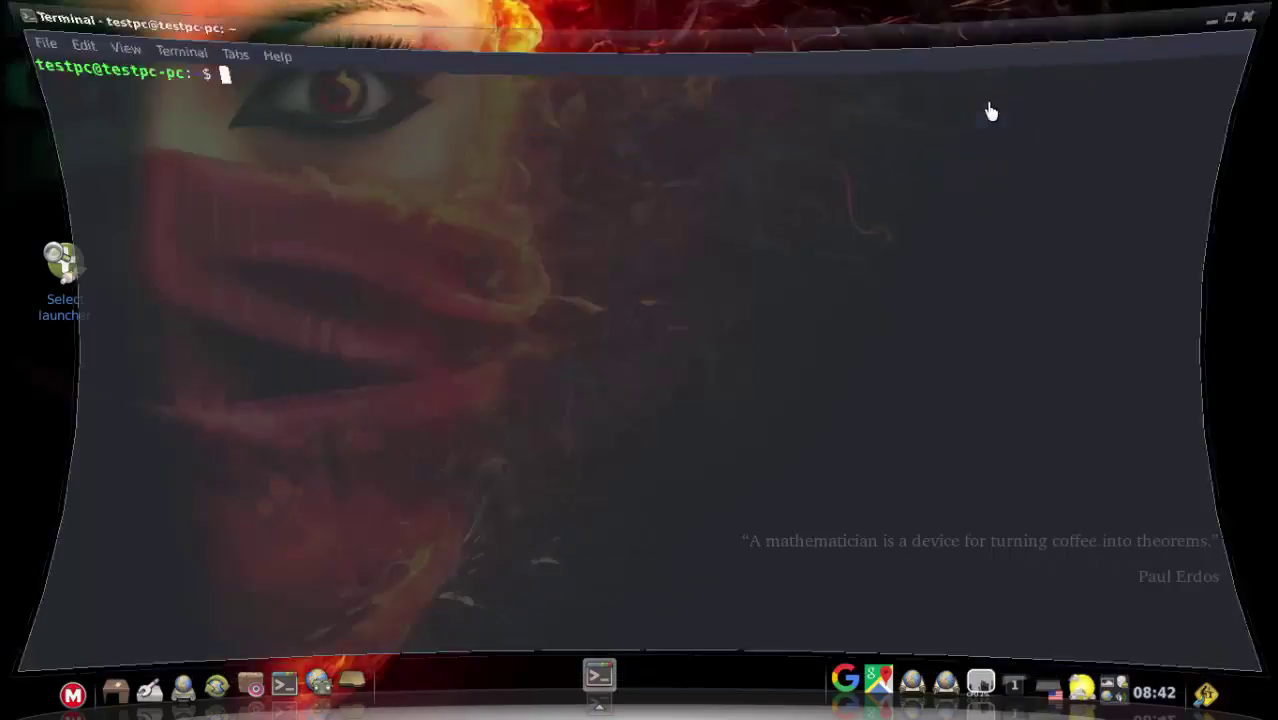
pyautogui.click(1257, 13)
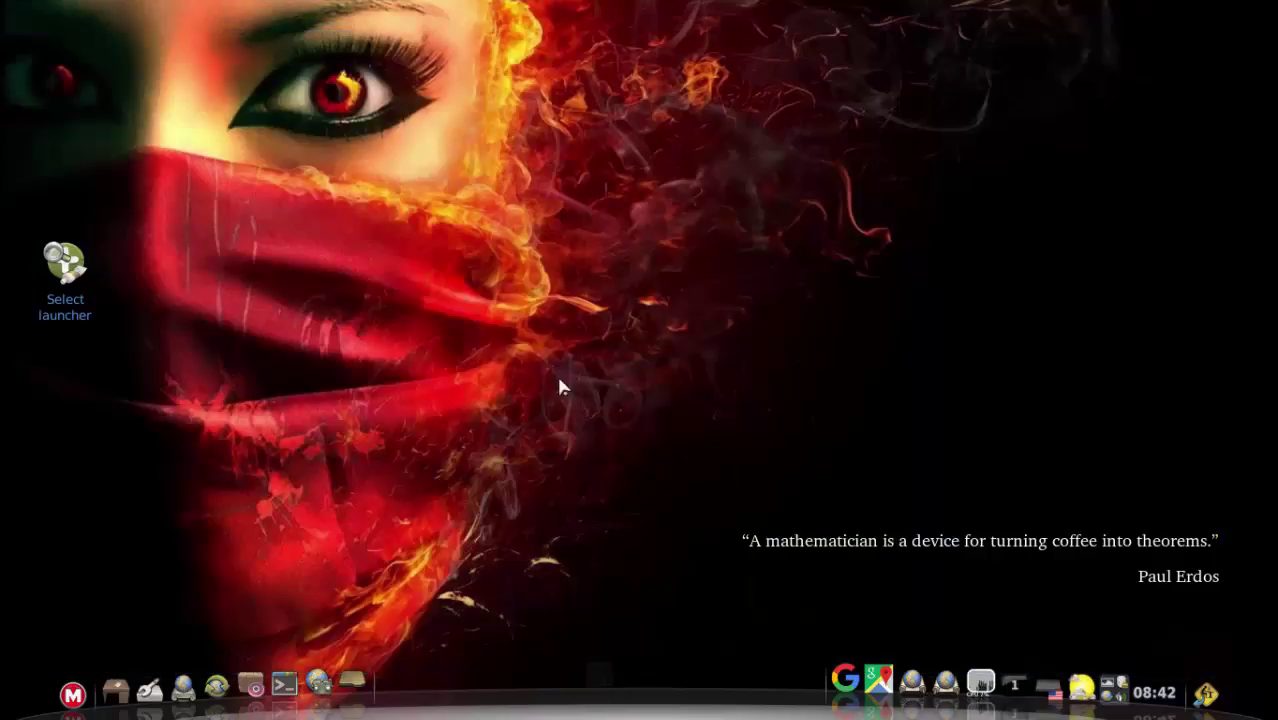
# Step: Show the Classic launcher's application menu and dismiss it
pyautogui.click(81, 697)
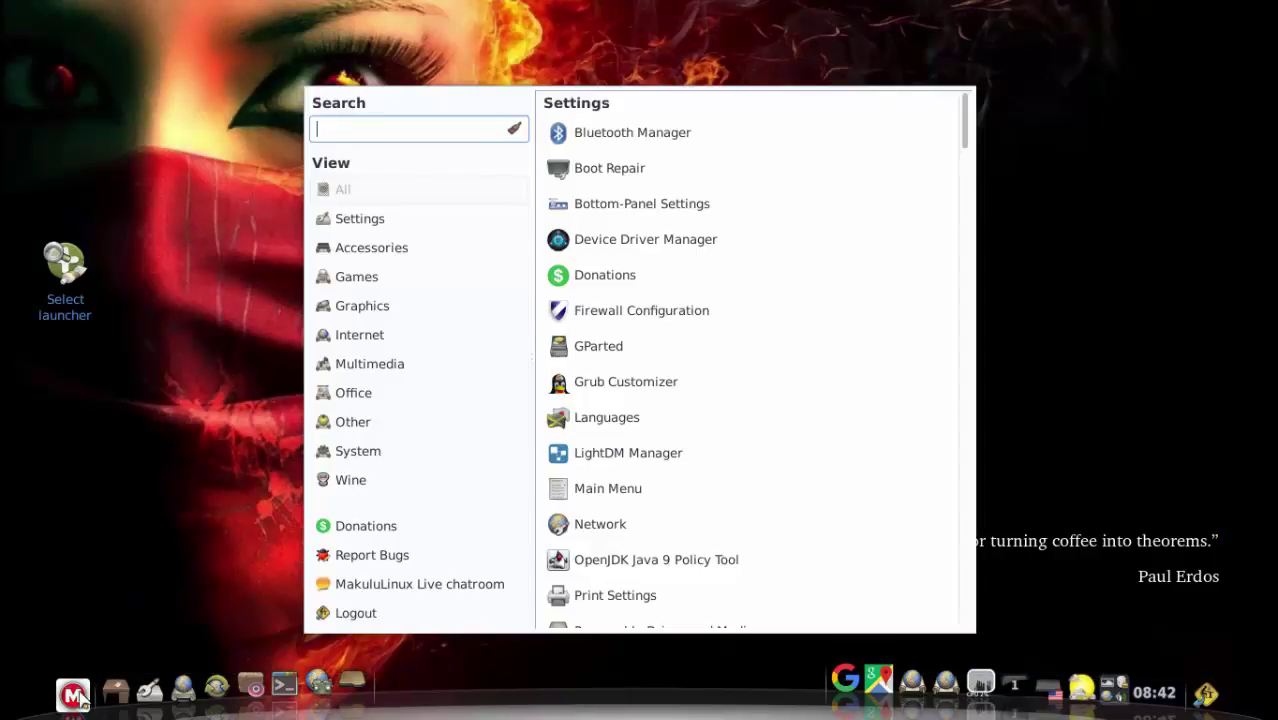
pyautogui.click(193, 427)
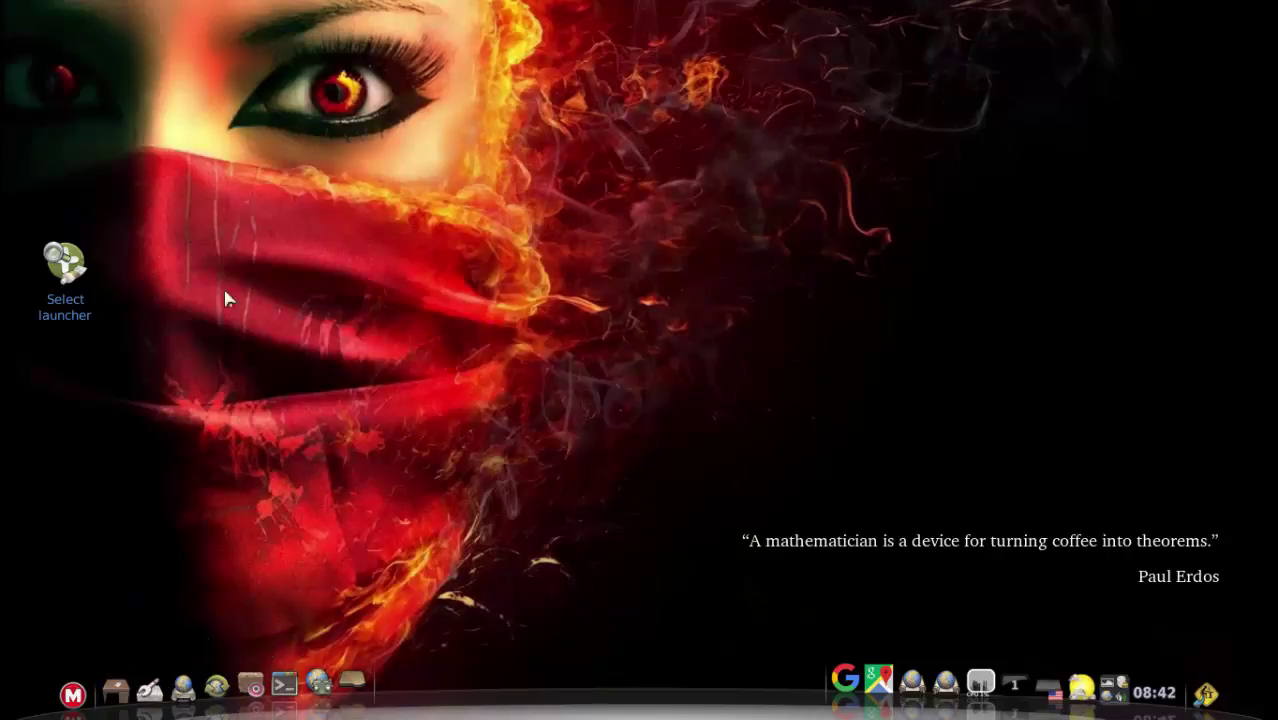
# Step: Set Ring as the preferred launcher and briefly show its circular menu
pyautogui.doubleClick(68, 302)
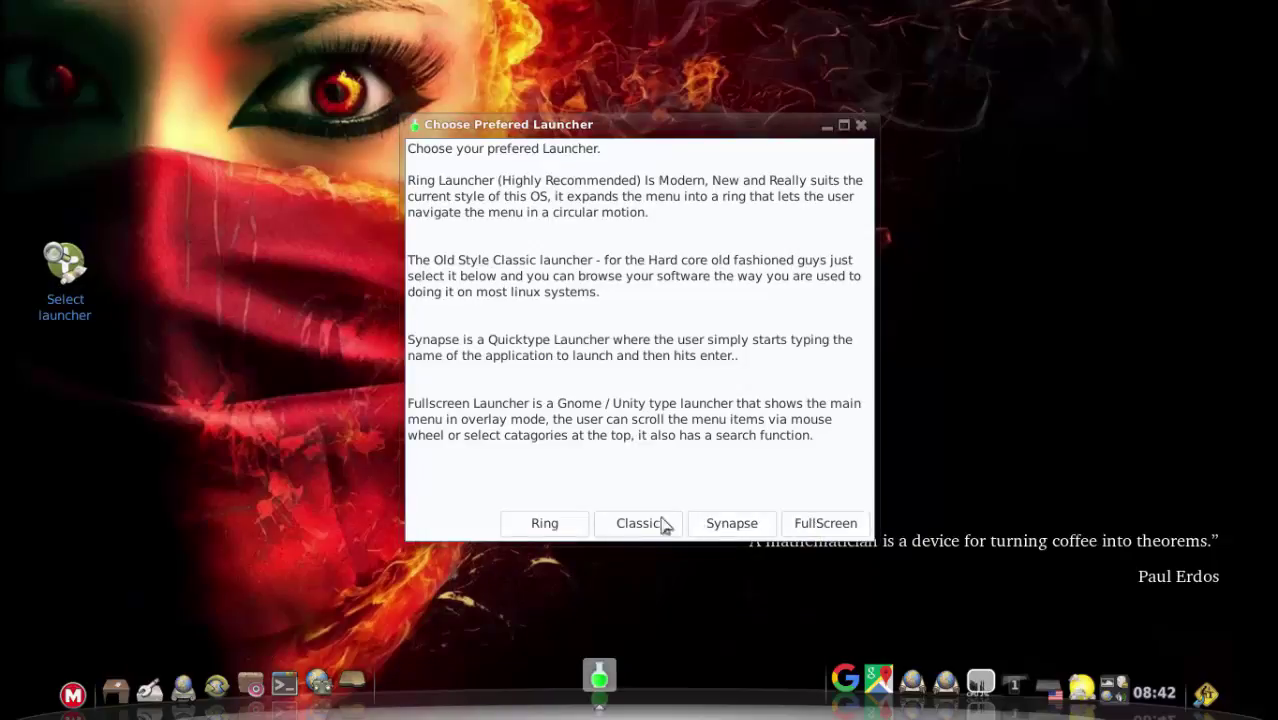
pyautogui.click(548, 524)
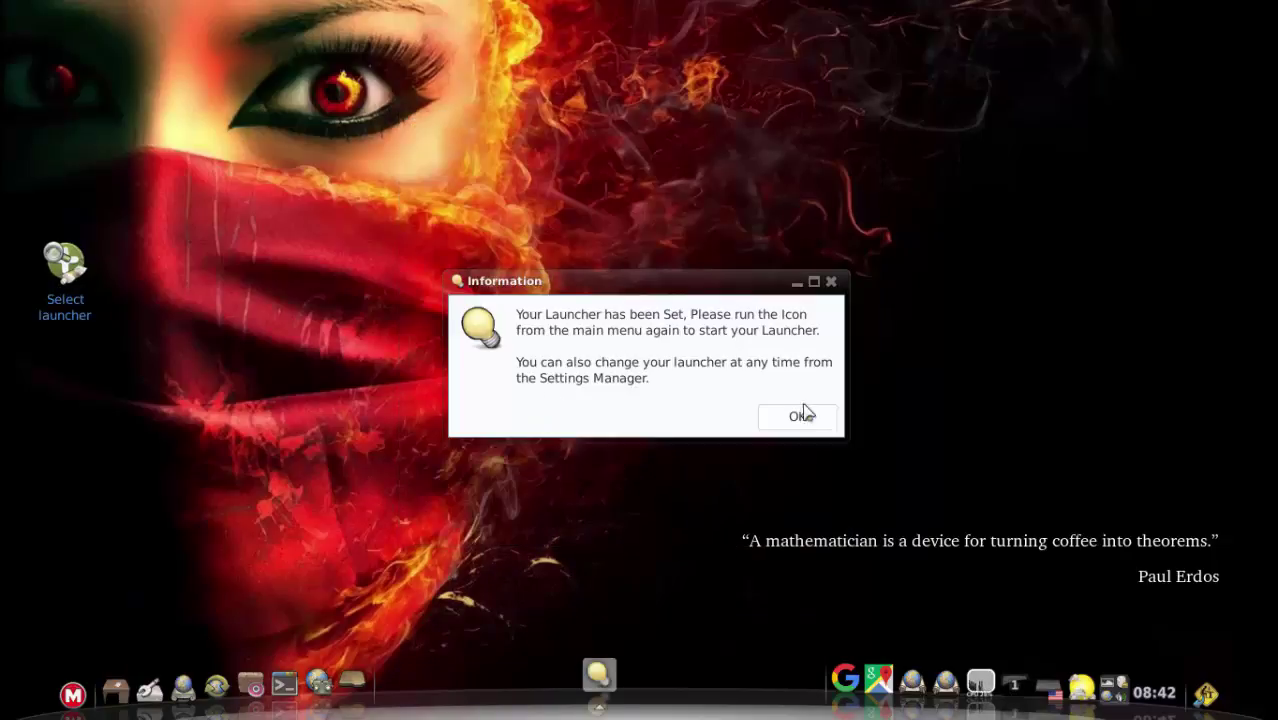
pyautogui.click(810, 416)
pyautogui.click(84, 690)
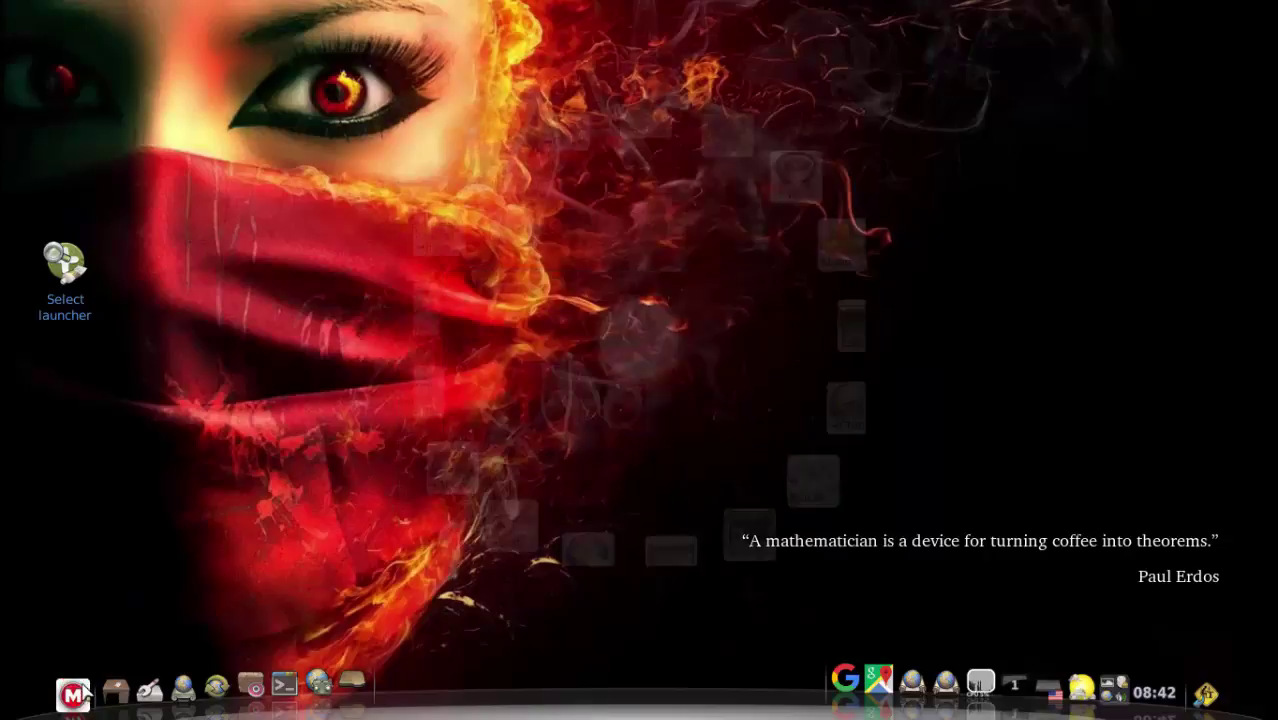
pyautogui.click(225, 460)
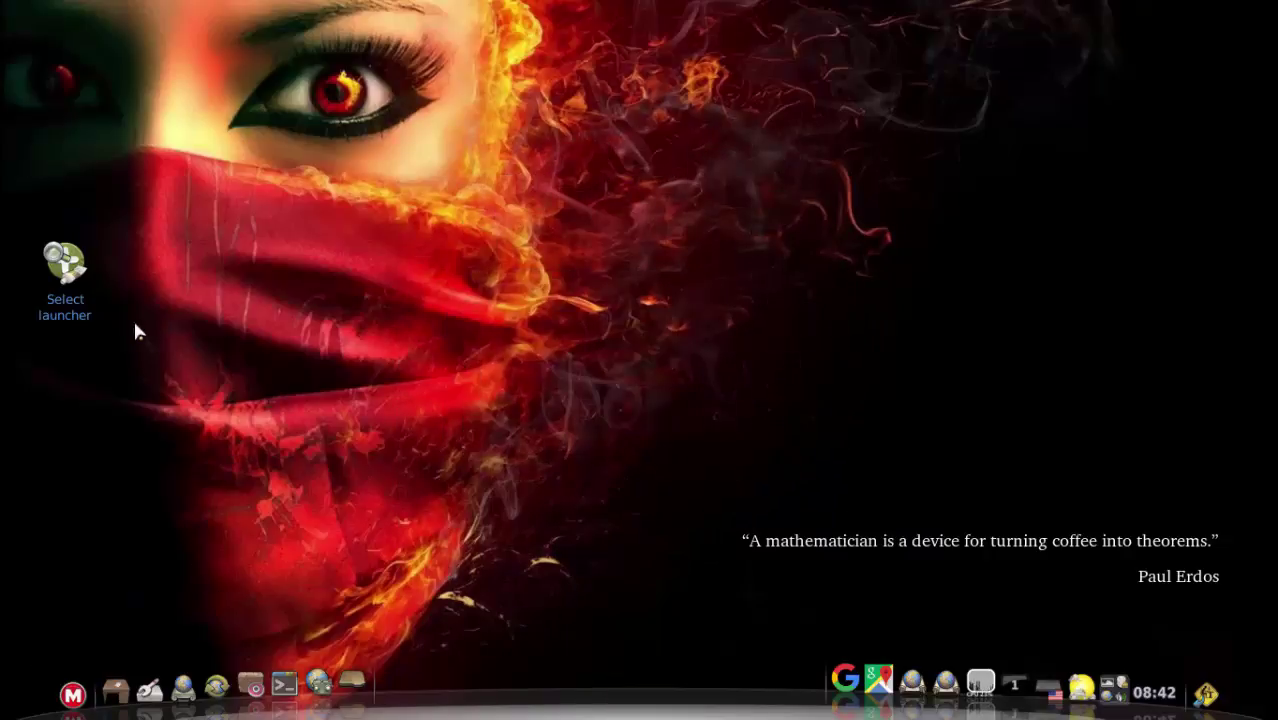
# Step: Set Synapse as the preferred launcher and briefly show its quick-search box
pyautogui.doubleClick(67, 312)
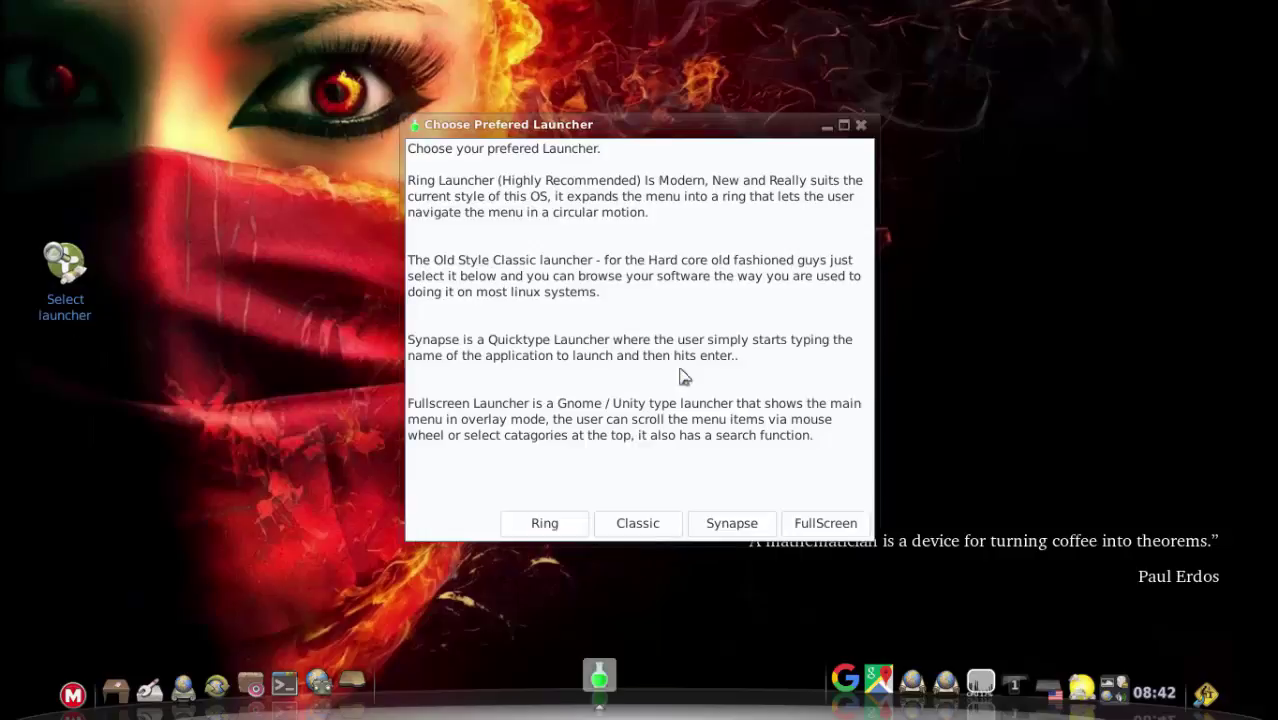
pyautogui.click(731, 525)
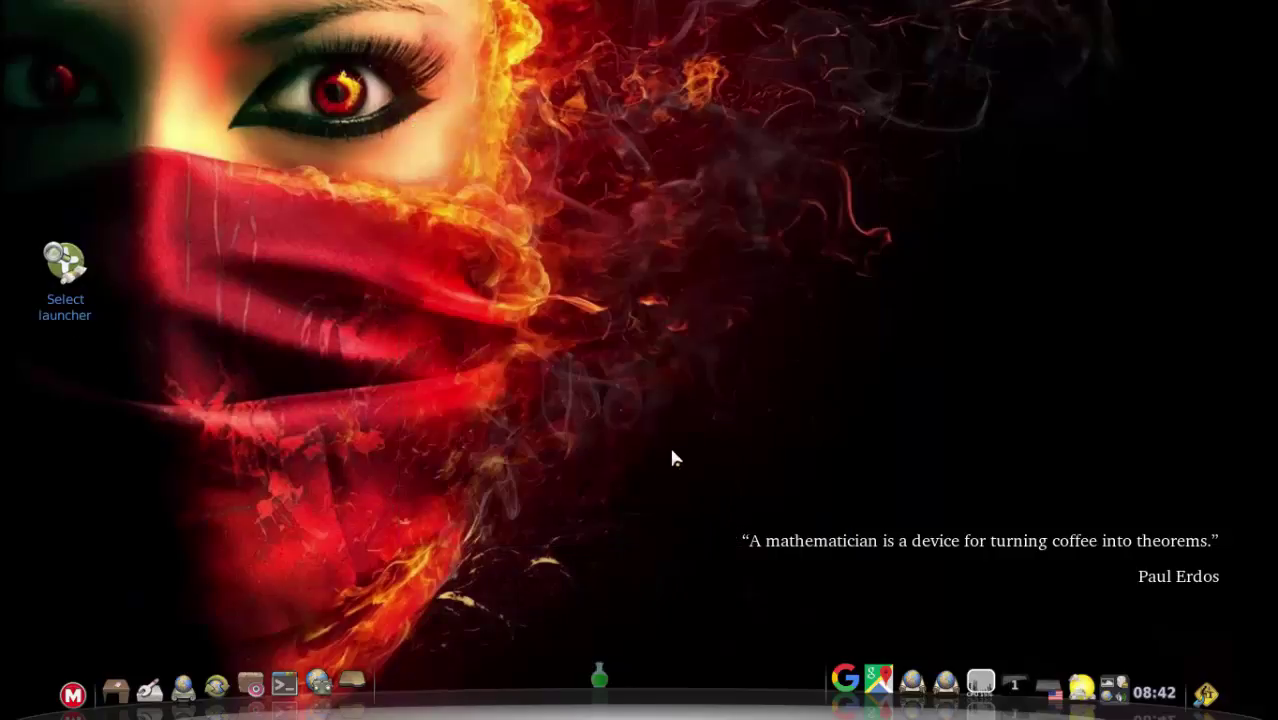
pyautogui.click(797, 416)
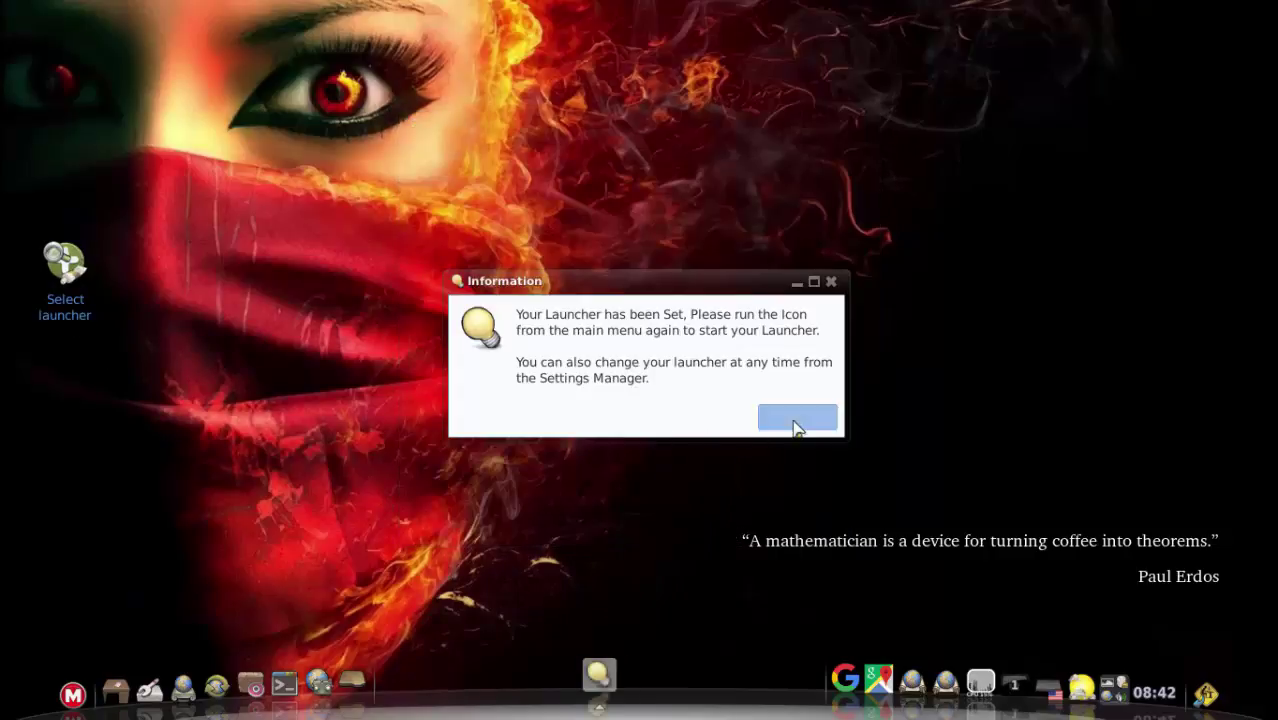
pyautogui.click(73, 697)
pyautogui.click(482, 450)
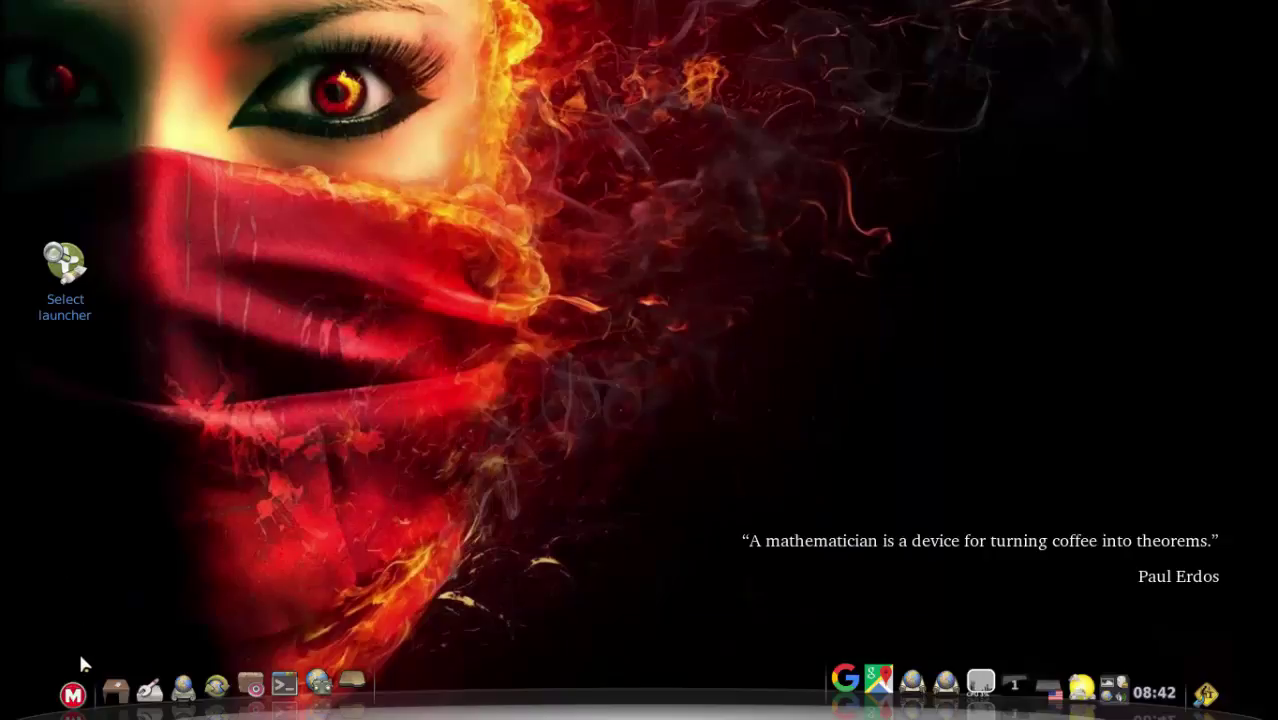
pyautogui.click(73, 694)
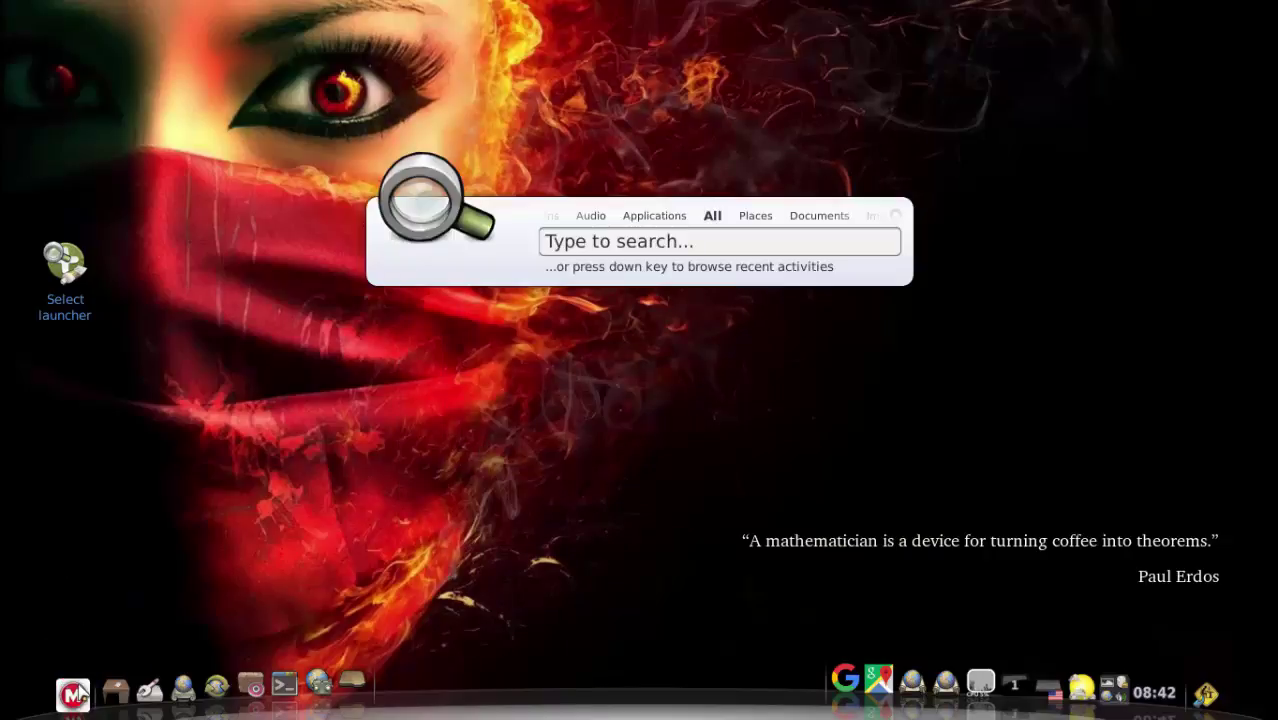
pyautogui.click(258, 513)
# Step: Set FullScreen as the preferred launcher and display its application overlay
pyautogui.doubleClick(64, 266)
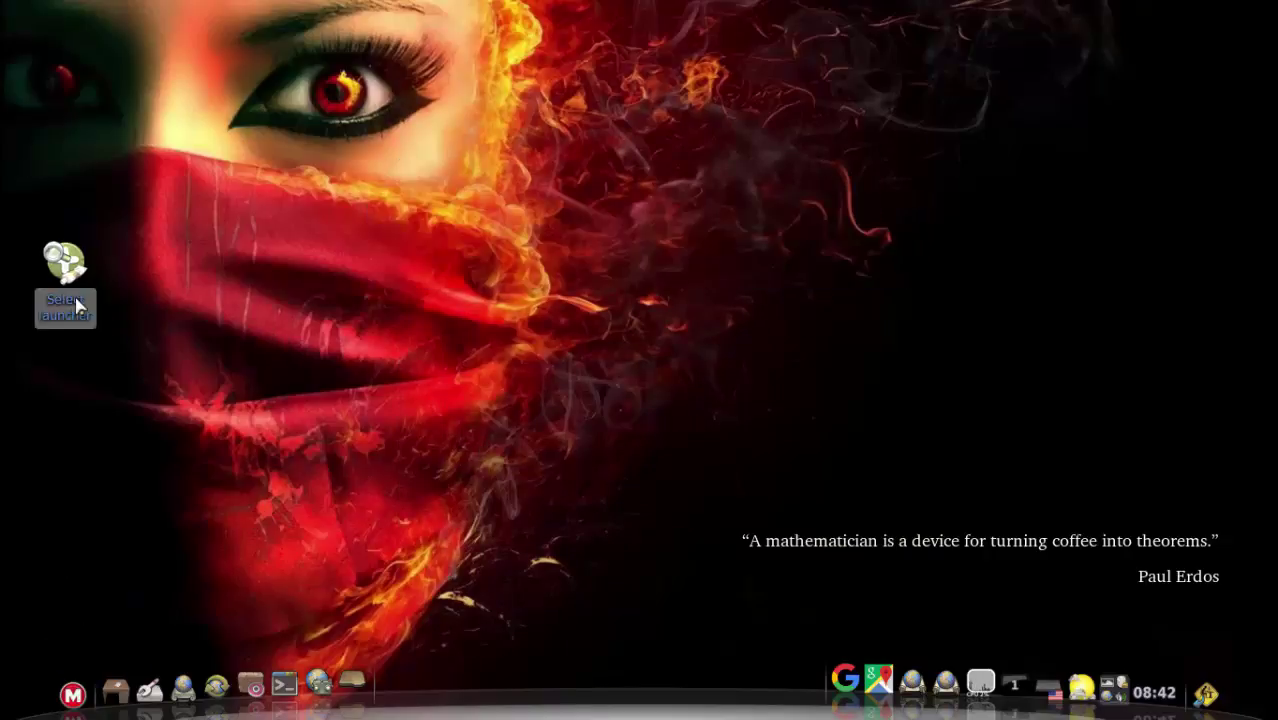
pyautogui.click(818, 523)
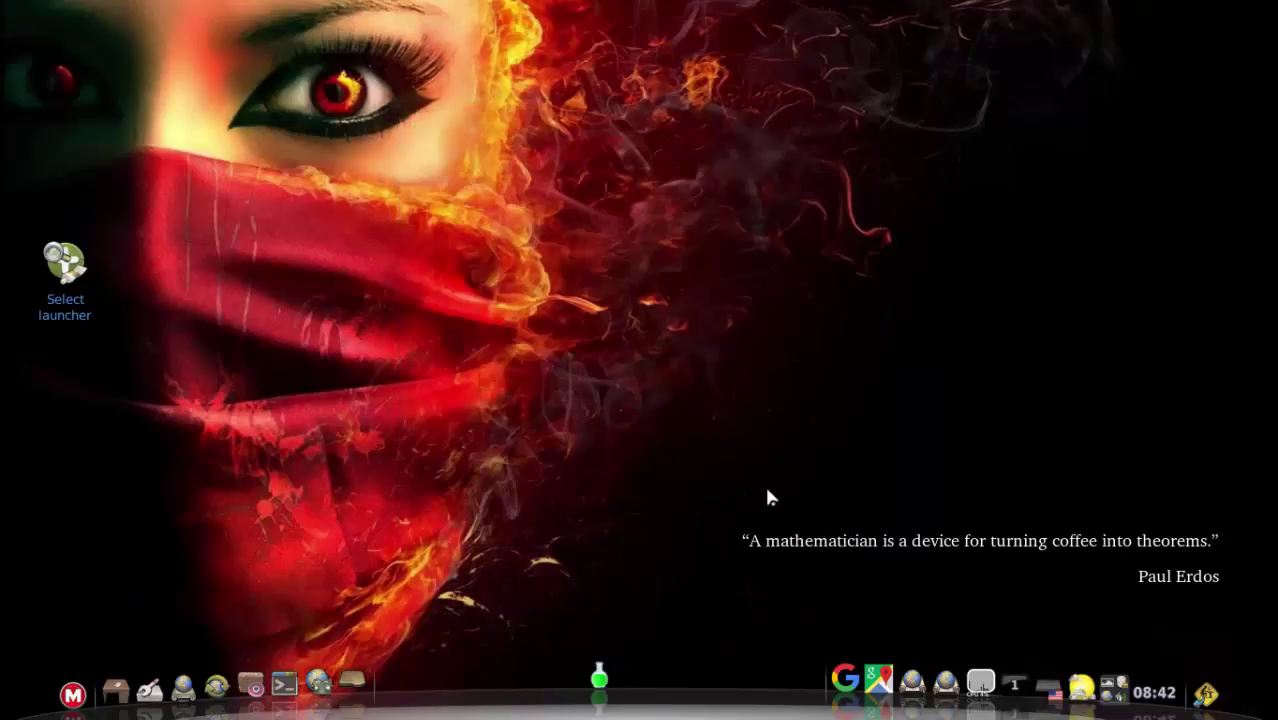
pyautogui.click(796, 418)
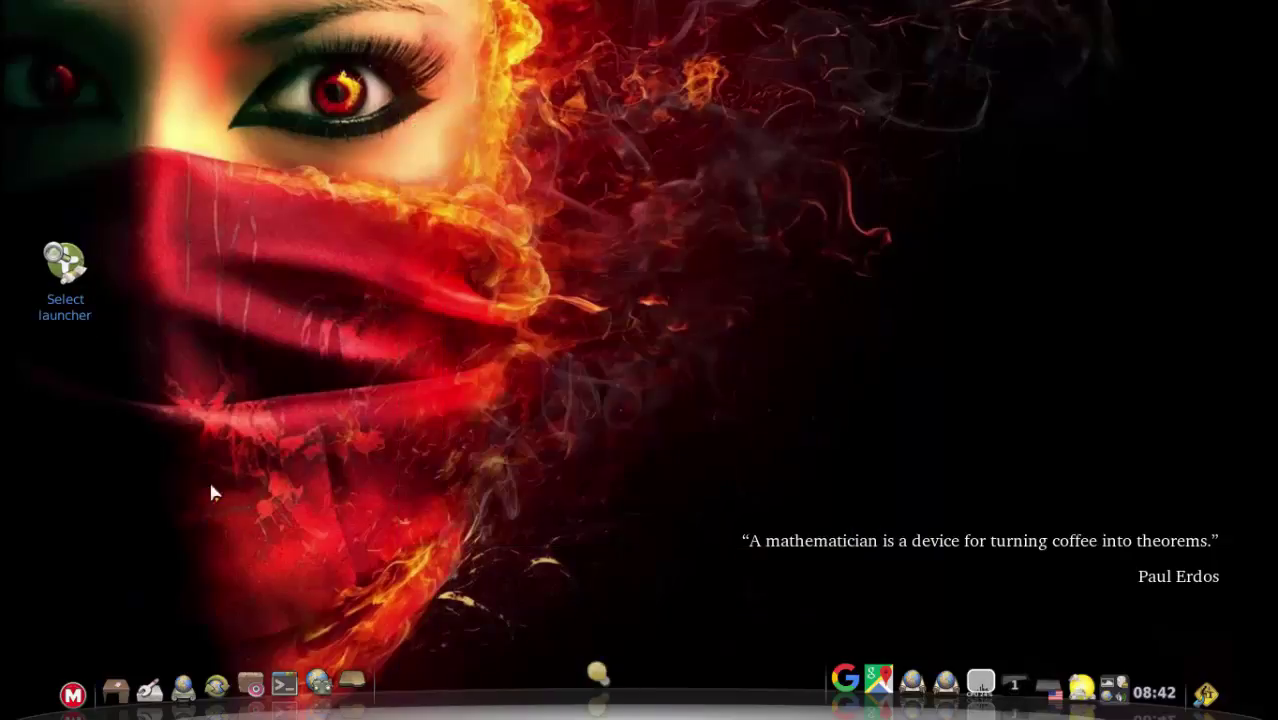
pyautogui.click(72, 694)
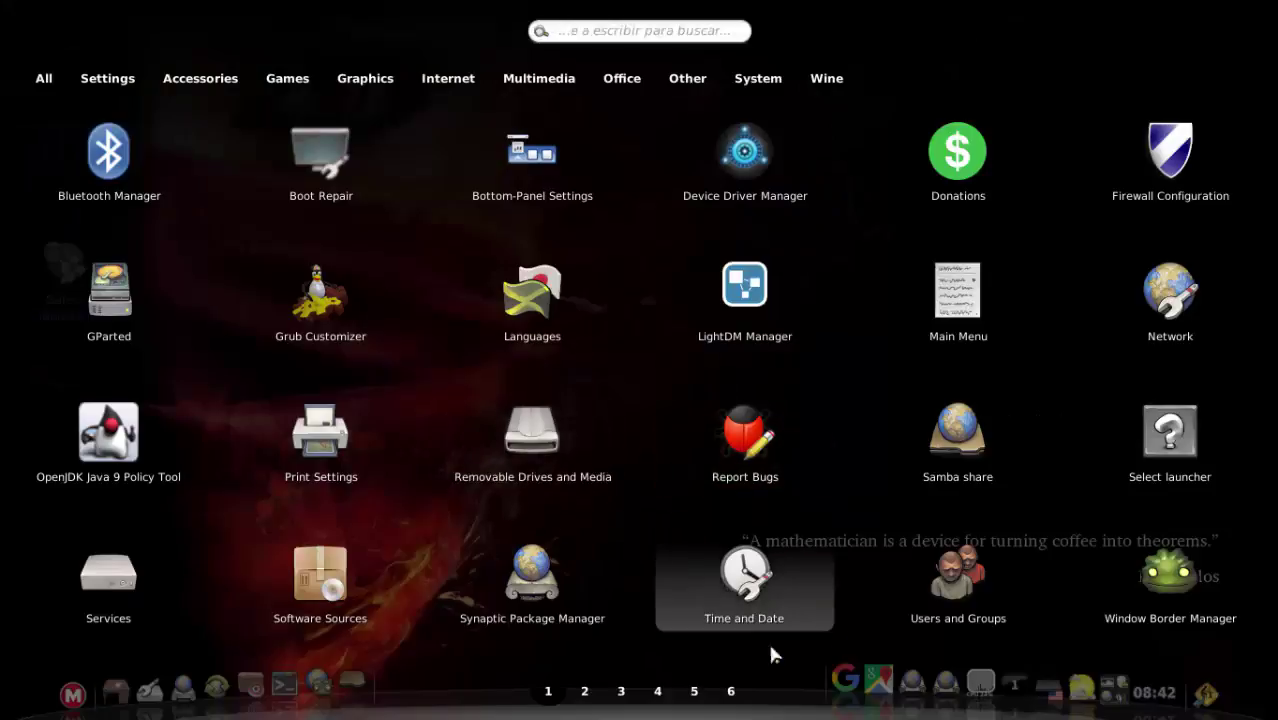
# Step: Dismiss the FullScreen launcher overlay, then show it once more and close it
pyautogui.click(431, 657)
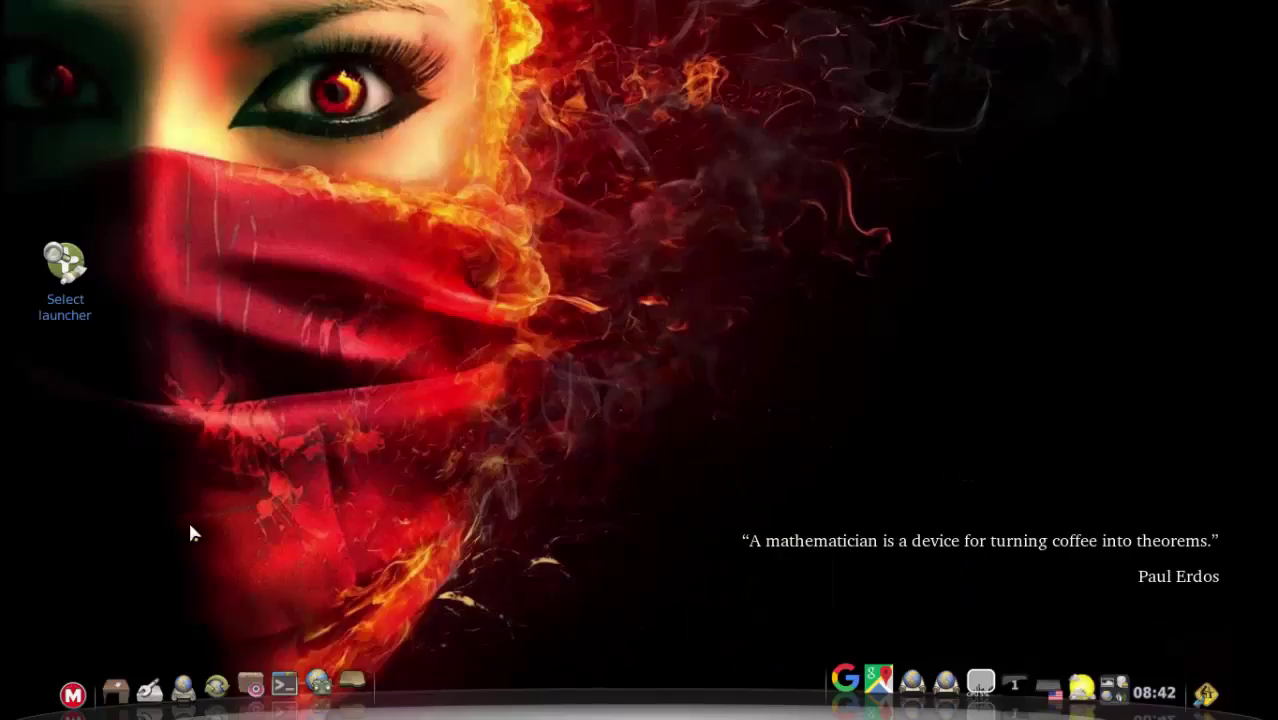
pyautogui.click(72, 694)
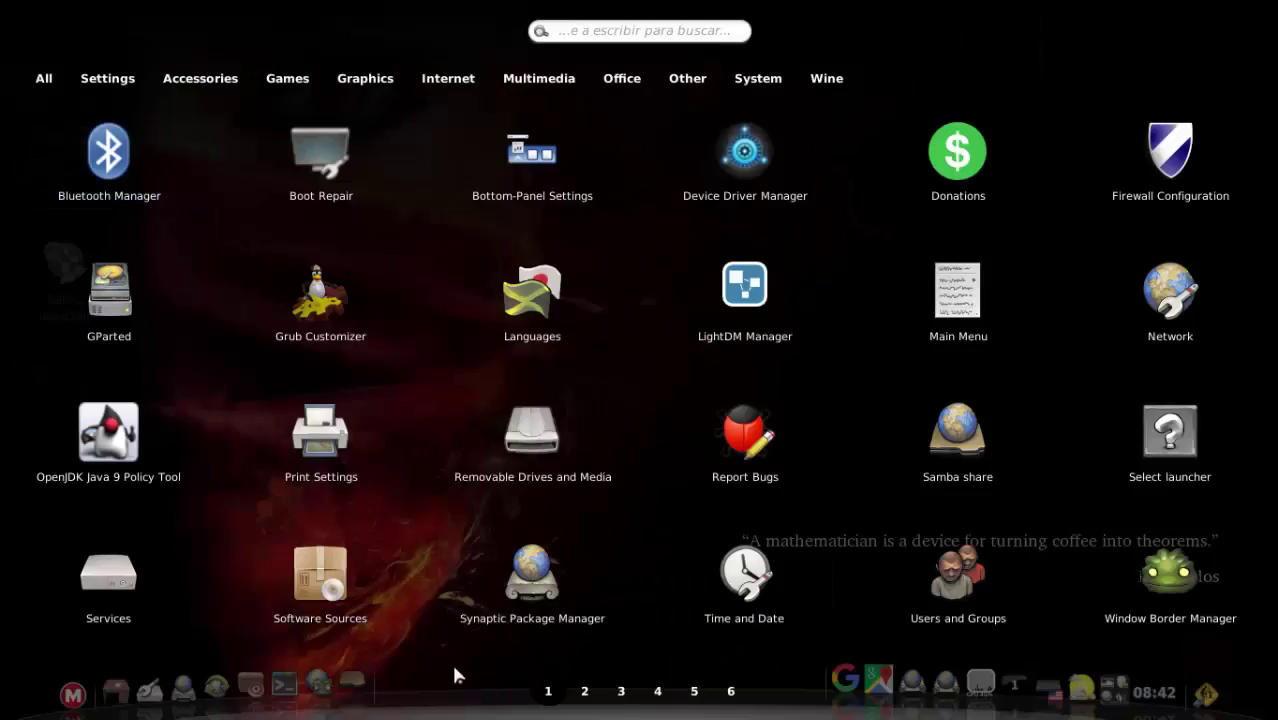
pyautogui.click(440, 653)
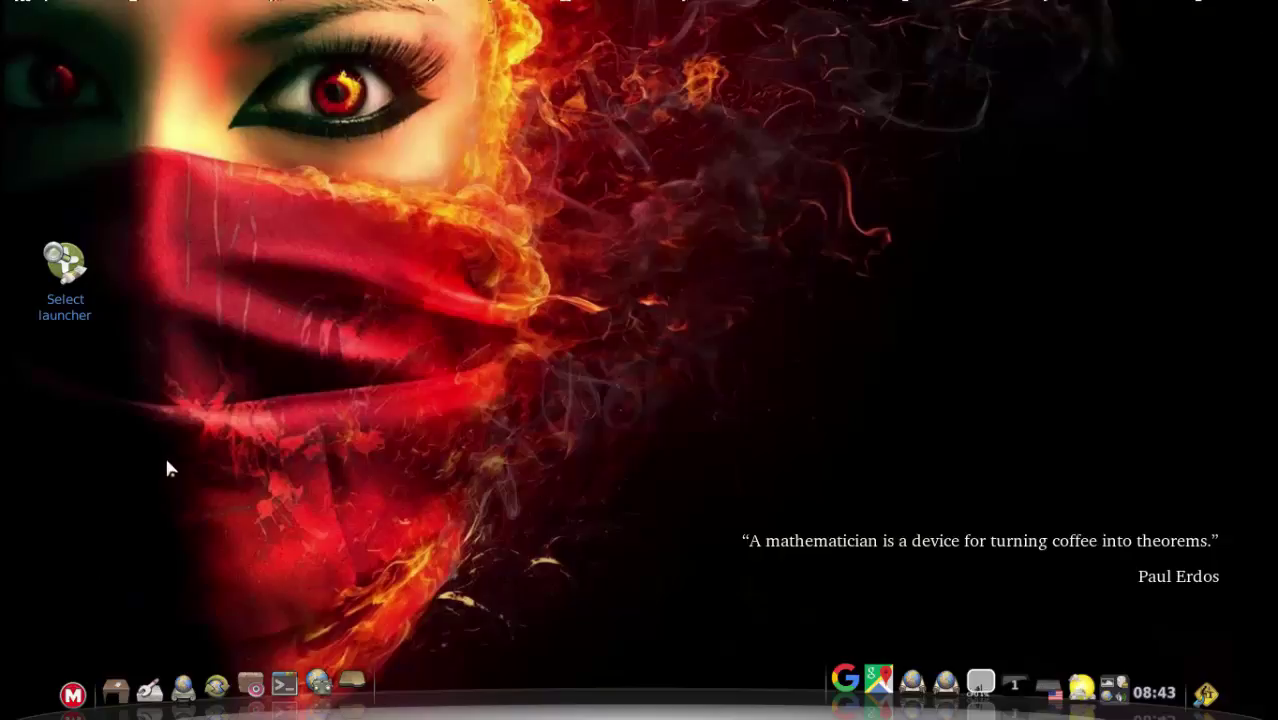
# Step: Open Services Settings from the FullScreen launcher and close its window
pyautogui.click(86, 692)
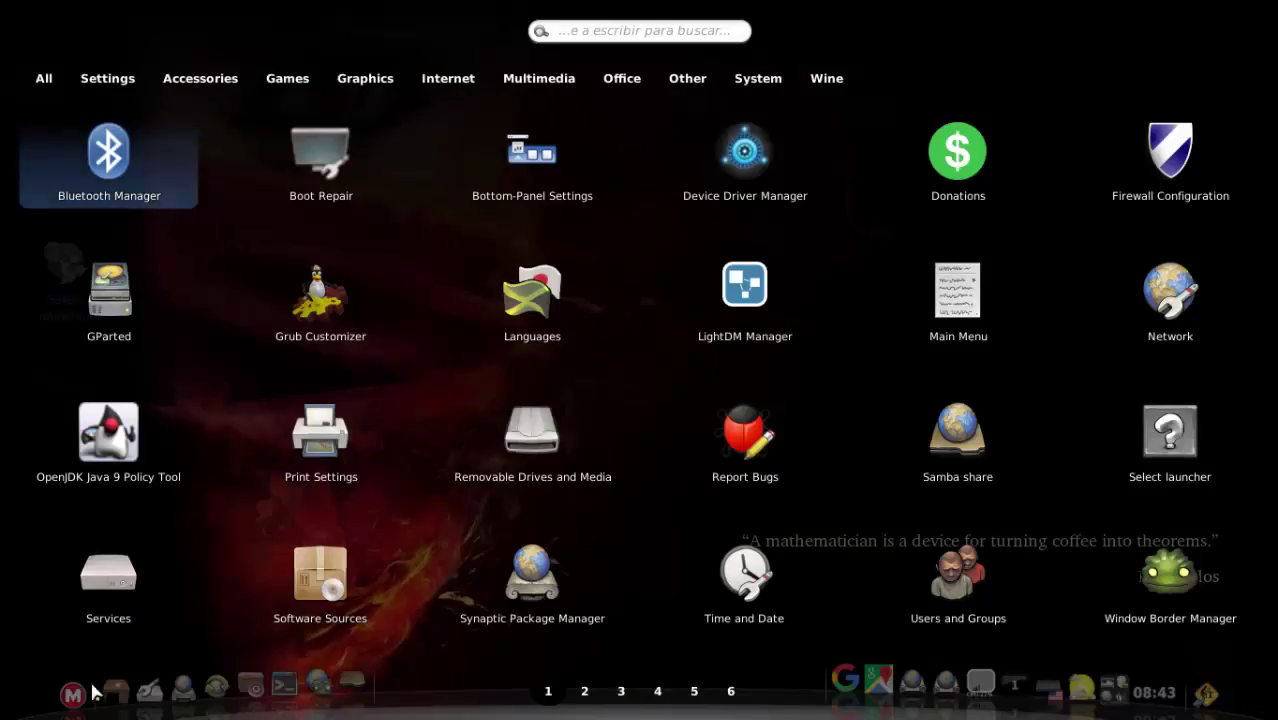
pyautogui.click(196, 625)
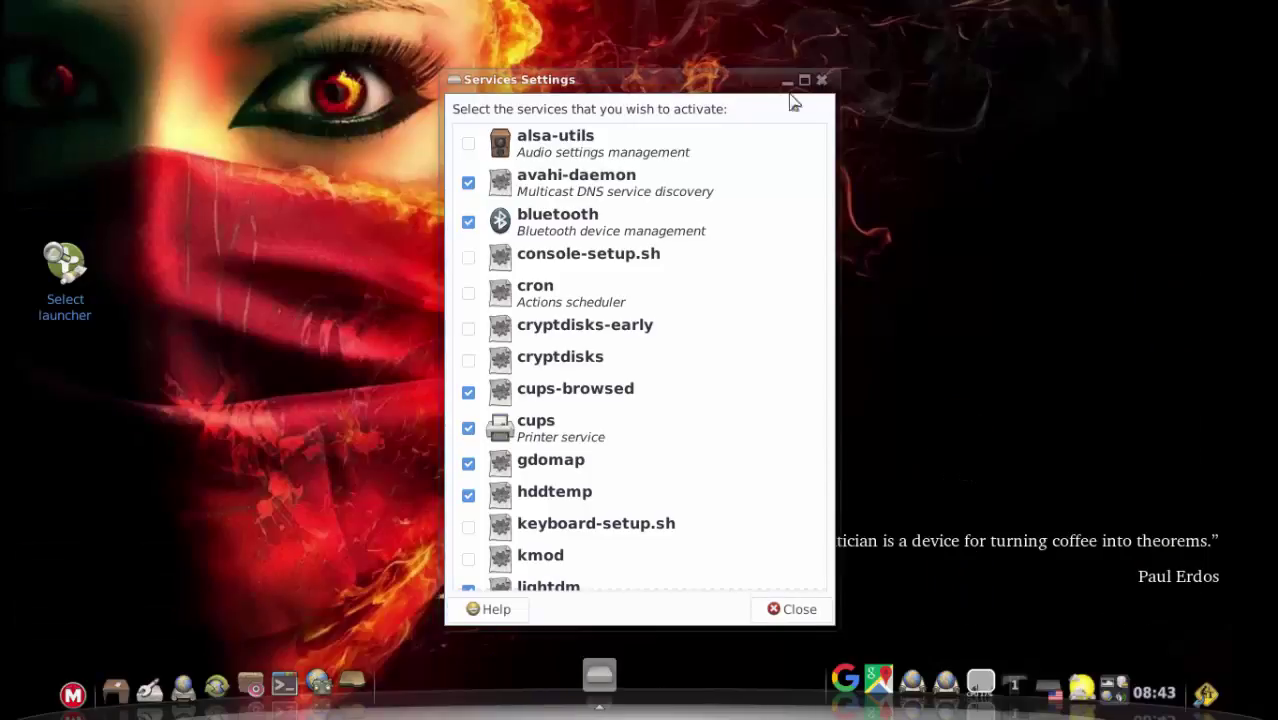
pyautogui.click(825, 80)
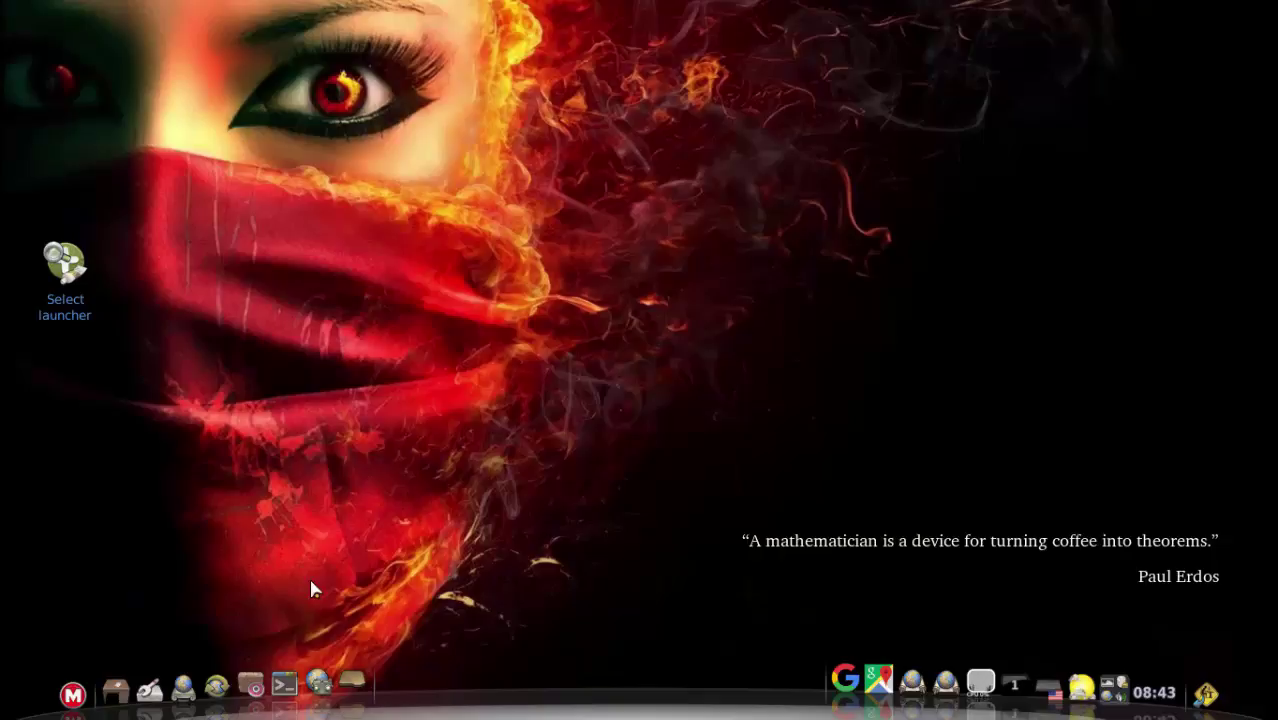
# Step: Demonstrate the window animations by repeatedly maximizing and restoring a new terminal window, finishing by minimizing it
pyautogui.click(284, 684)
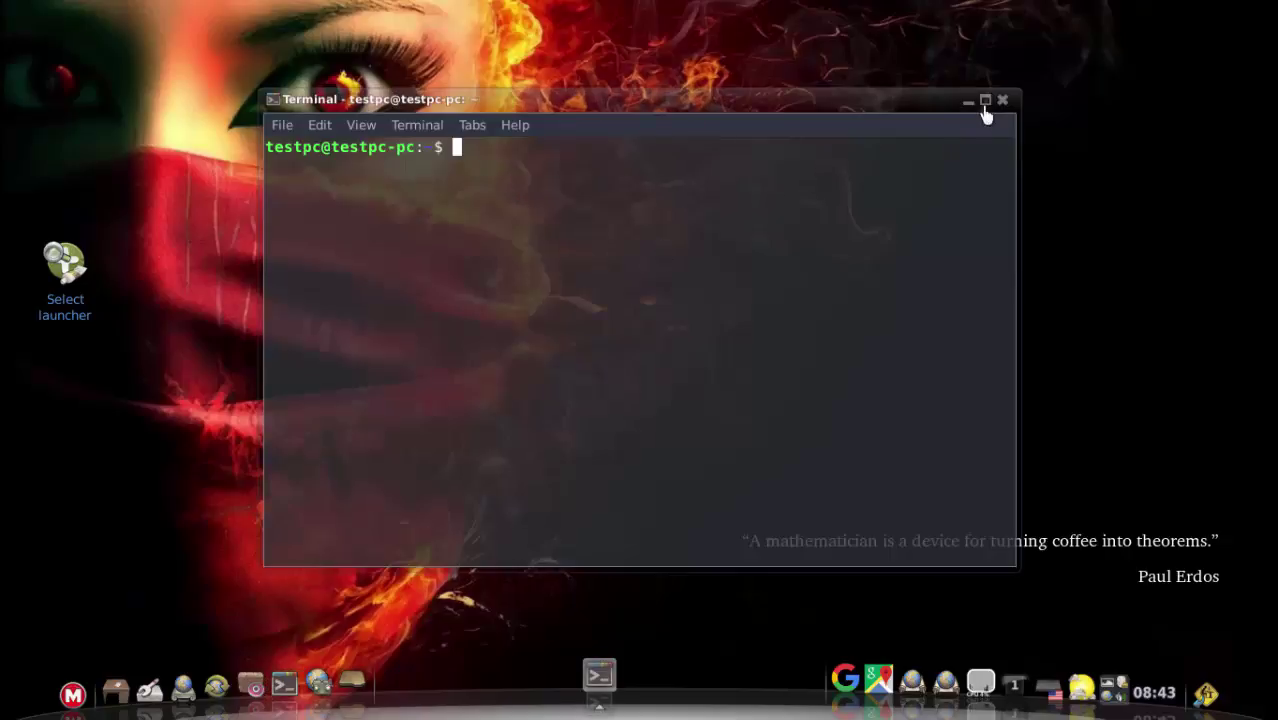
pyautogui.click(985, 100)
pyautogui.click(1240, 14)
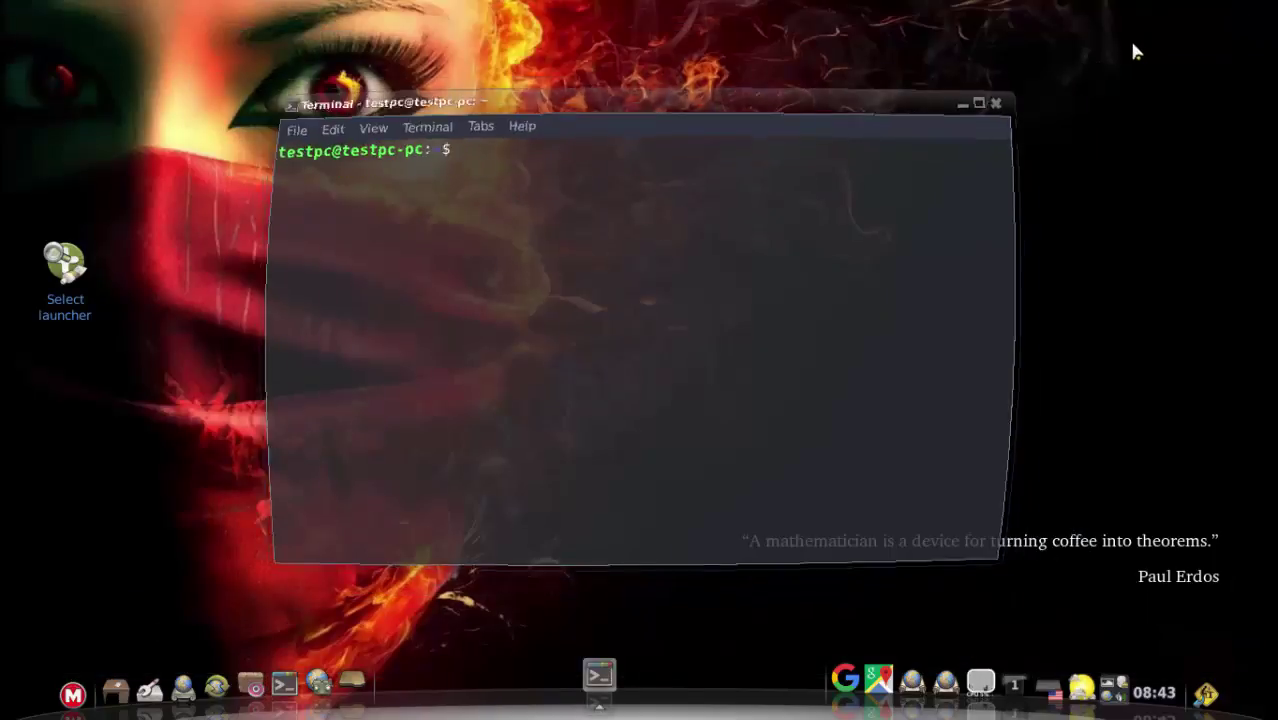
pyautogui.click(984, 101)
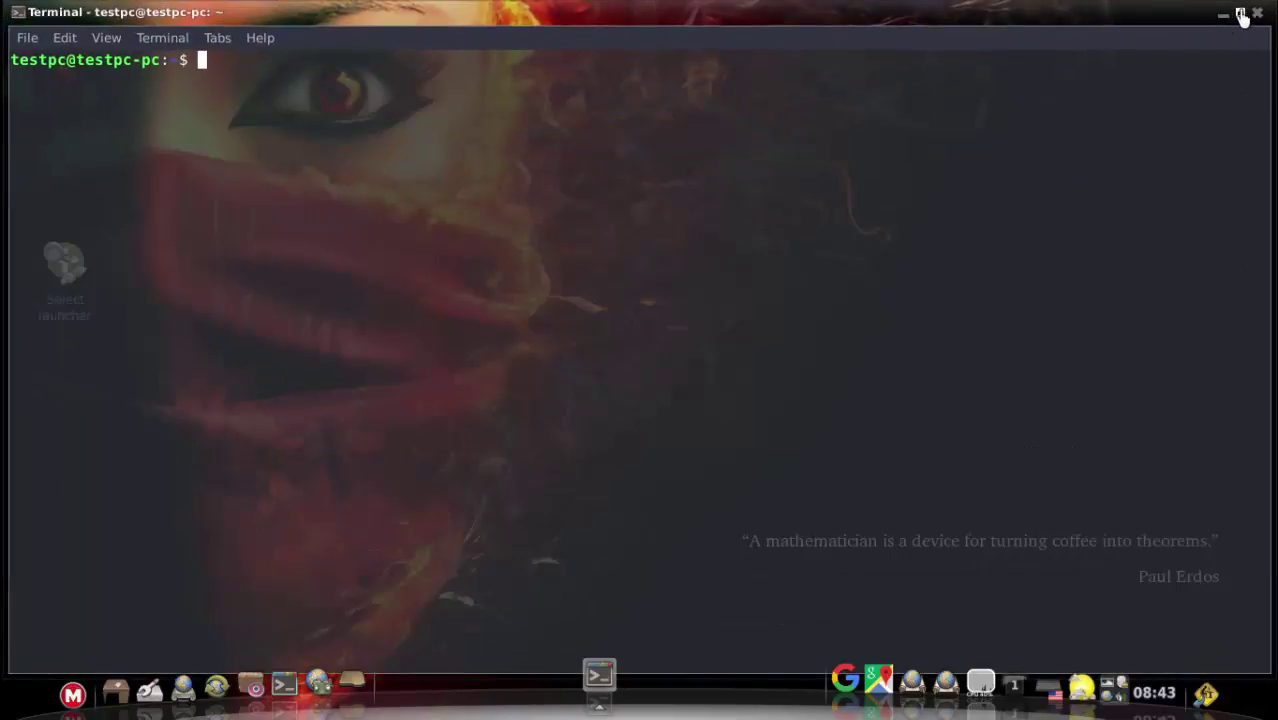
pyautogui.click(1241, 12)
pyautogui.click(985, 101)
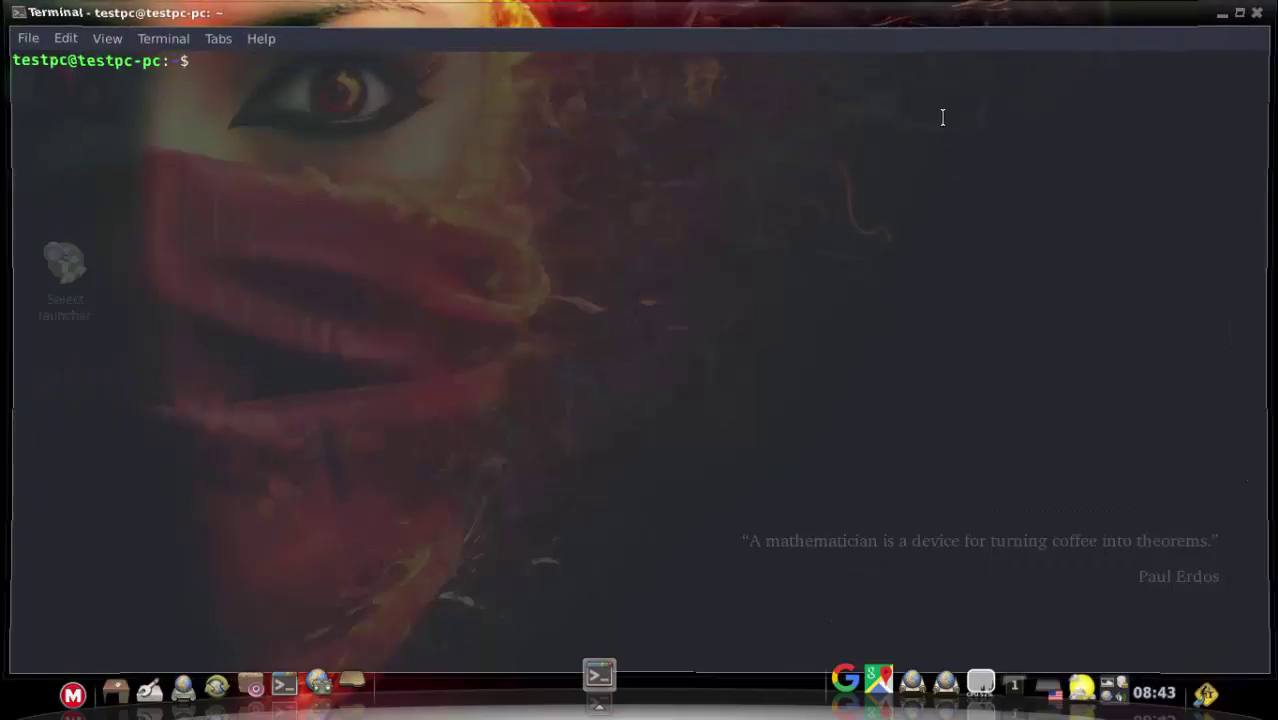
pyautogui.click(1240, 14)
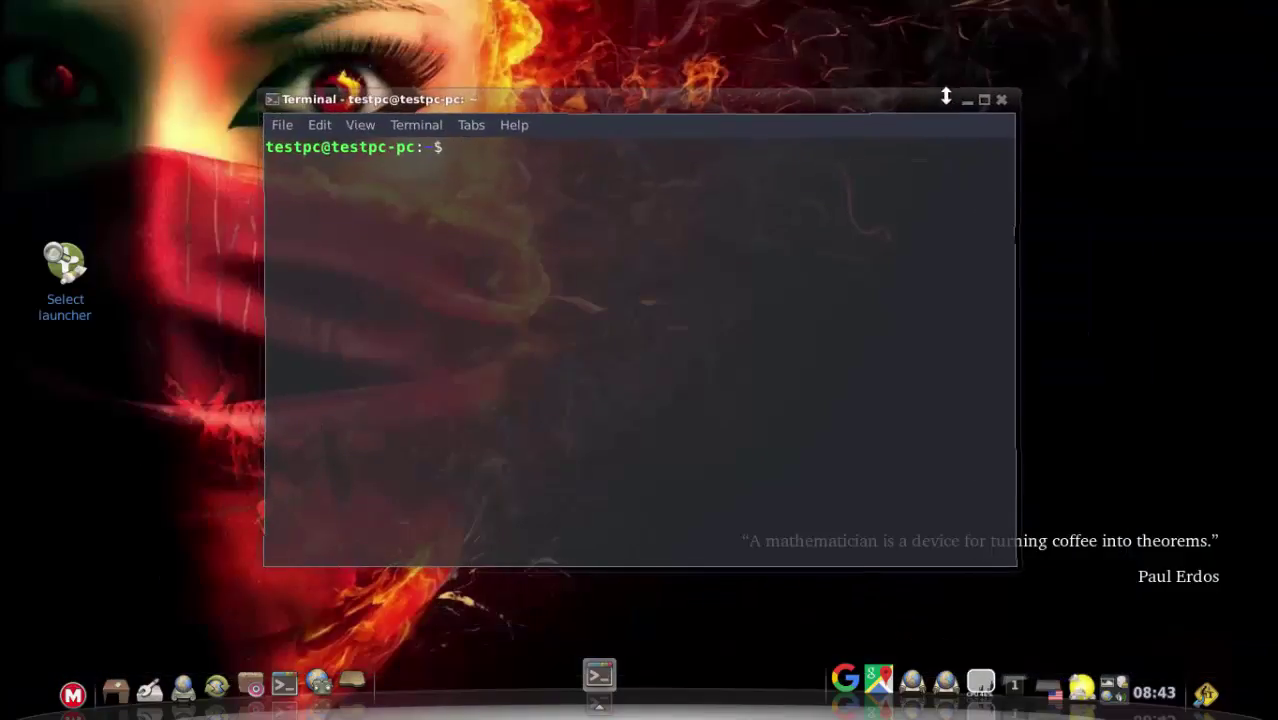
pyautogui.click(982, 104)
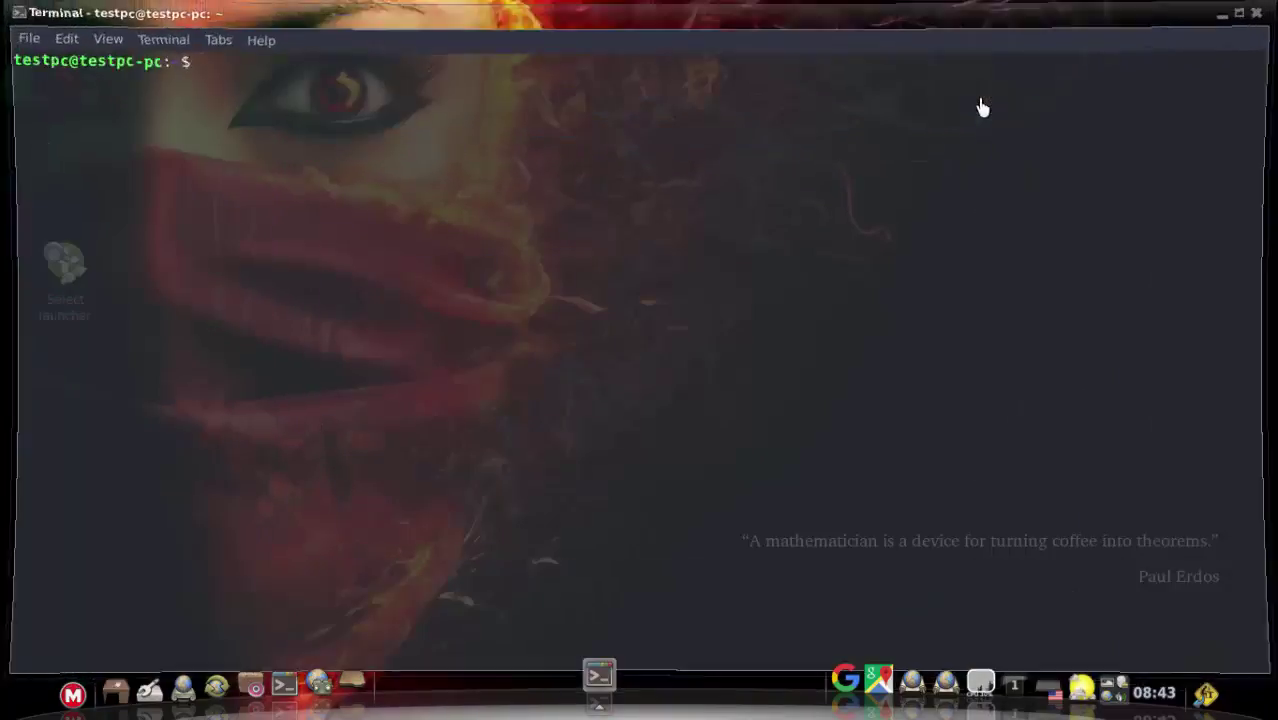
pyautogui.click(1240, 13)
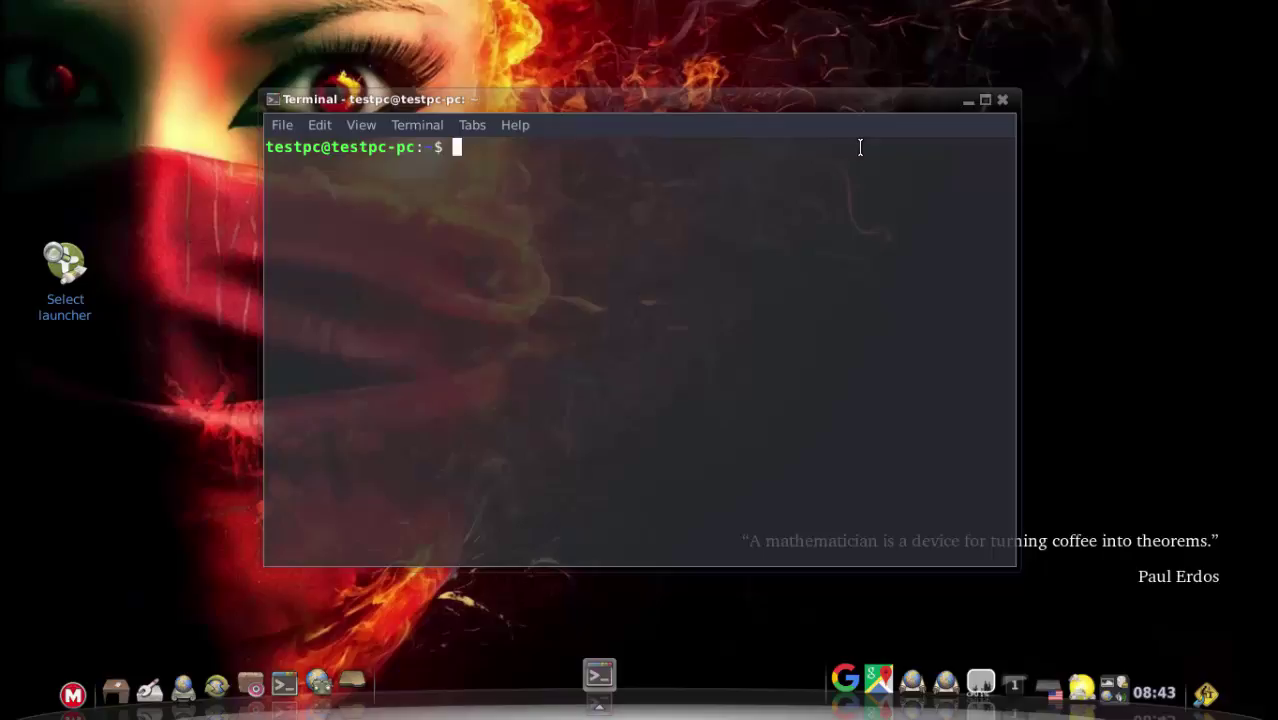
pyautogui.click(985, 100)
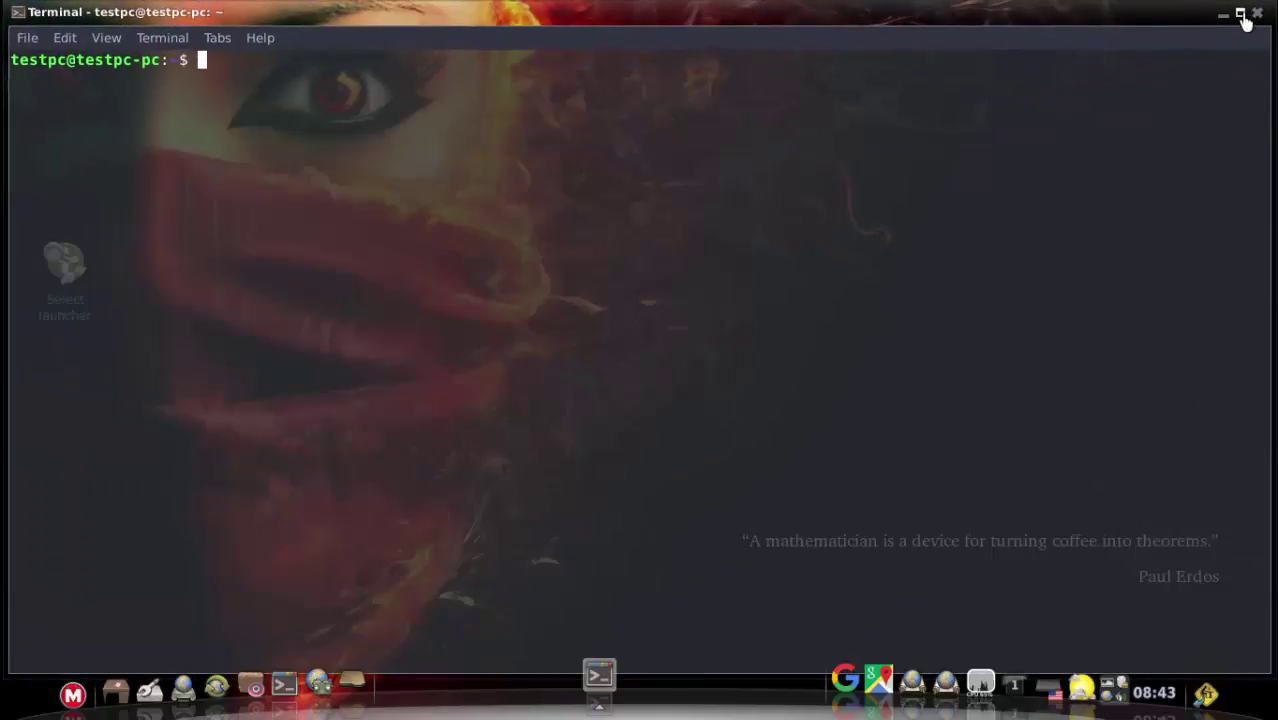
pyautogui.click(1240, 13)
pyautogui.click(987, 100)
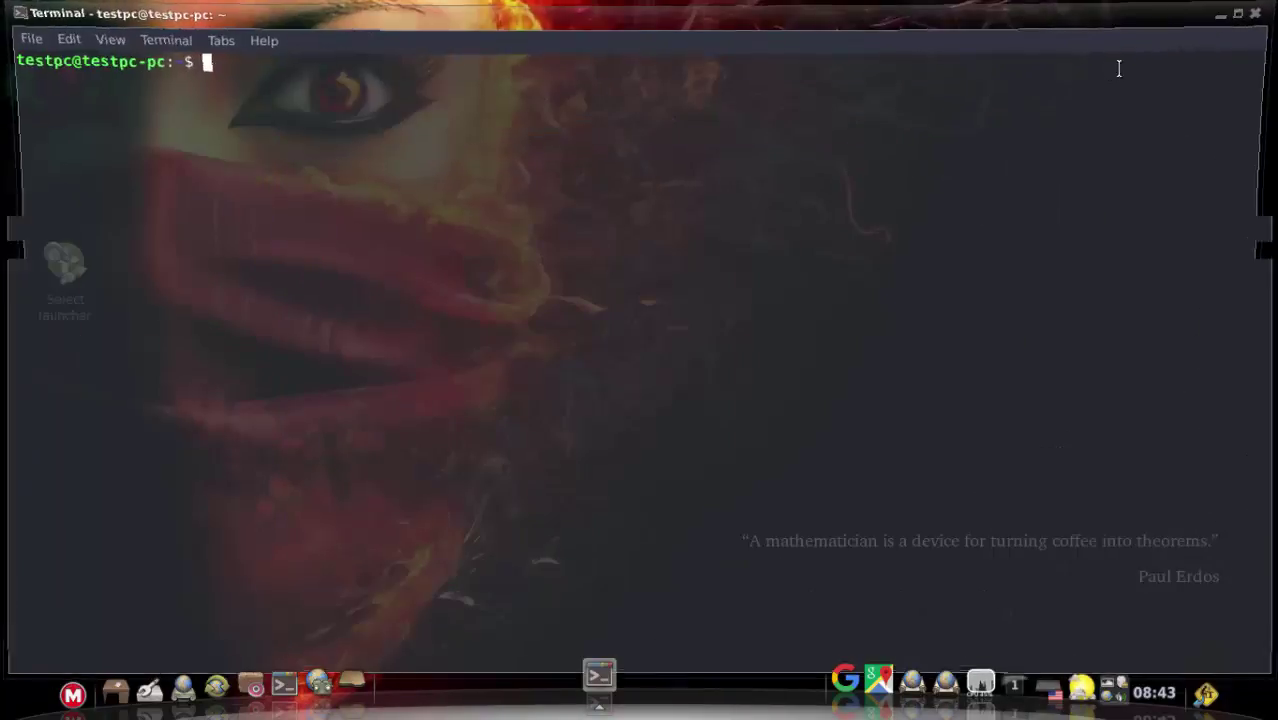
pyautogui.click(1240, 13)
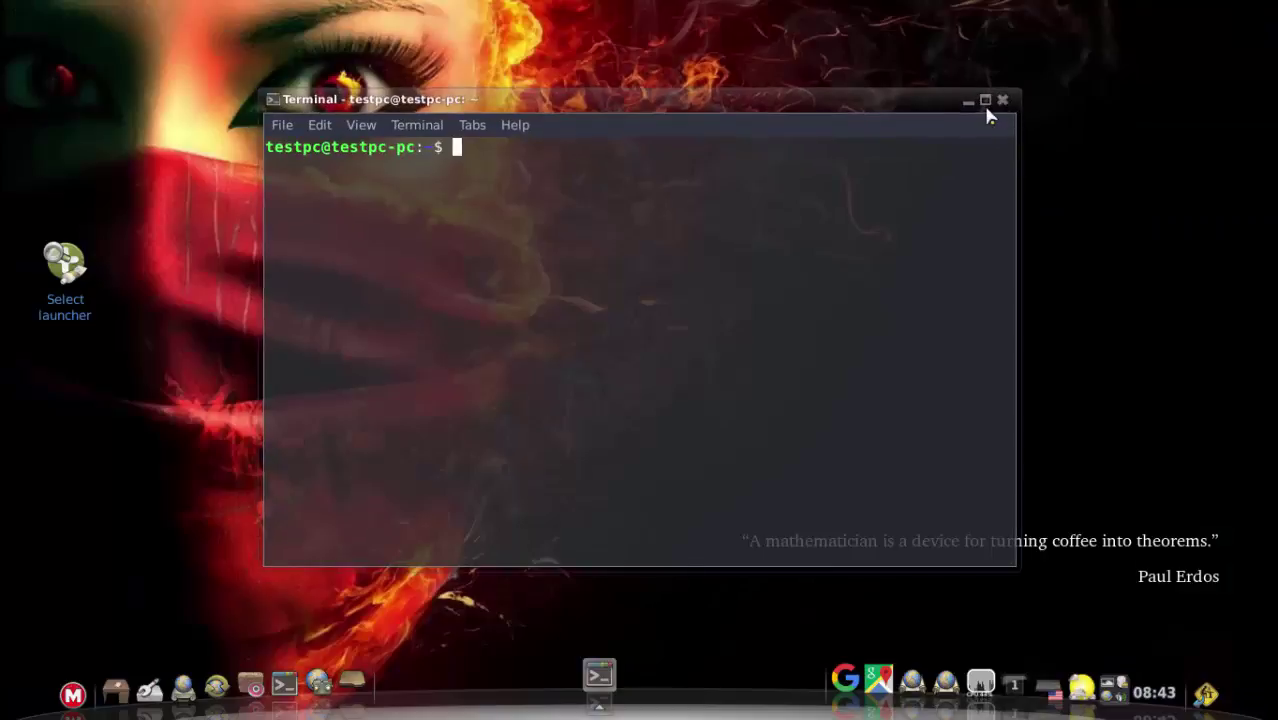
pyautogui.click(987, 100)
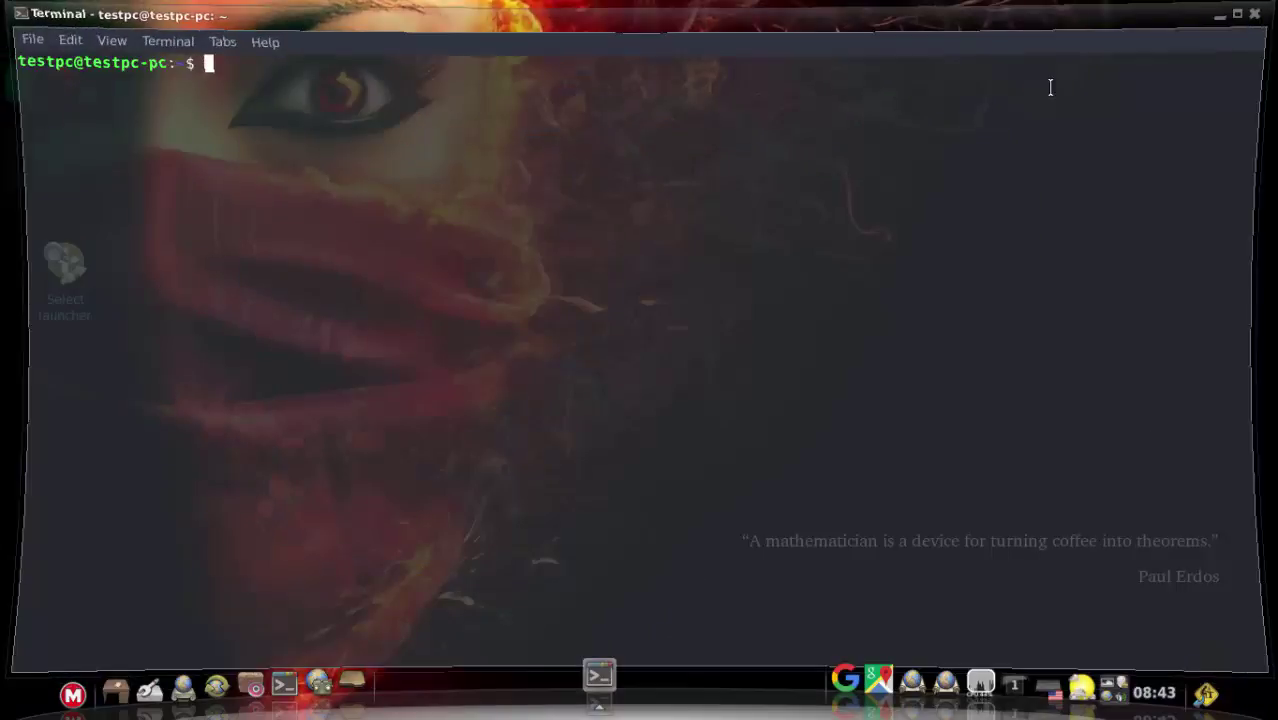
pyautogui.click(1241, 14)
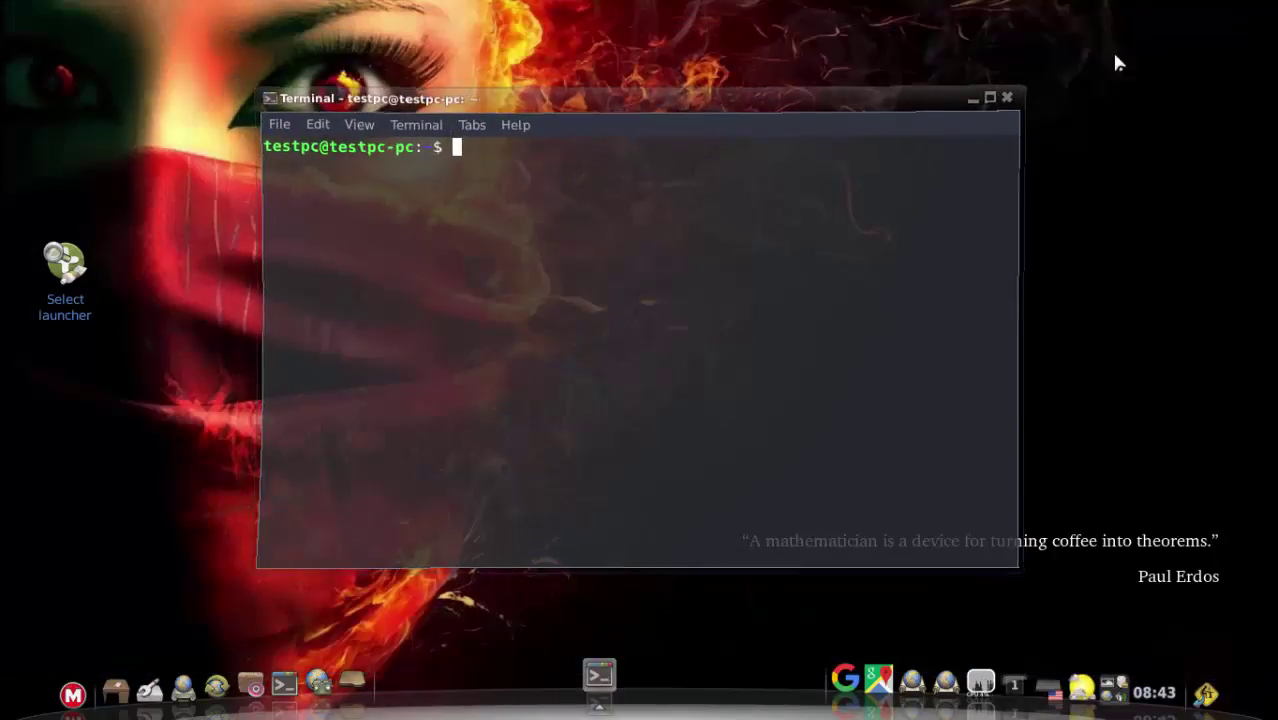
pyautogui.click(987, 100)
pyautogui.click(1239, 14)
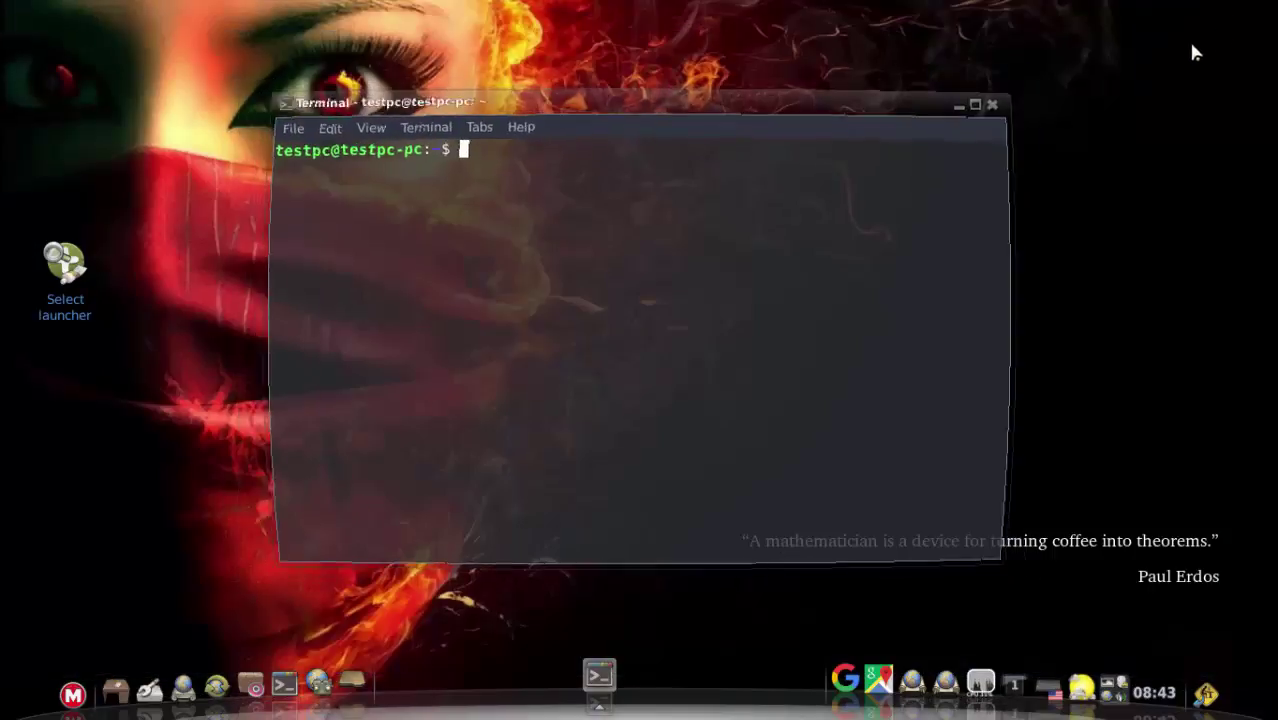
pyautogui.click(987, 100)
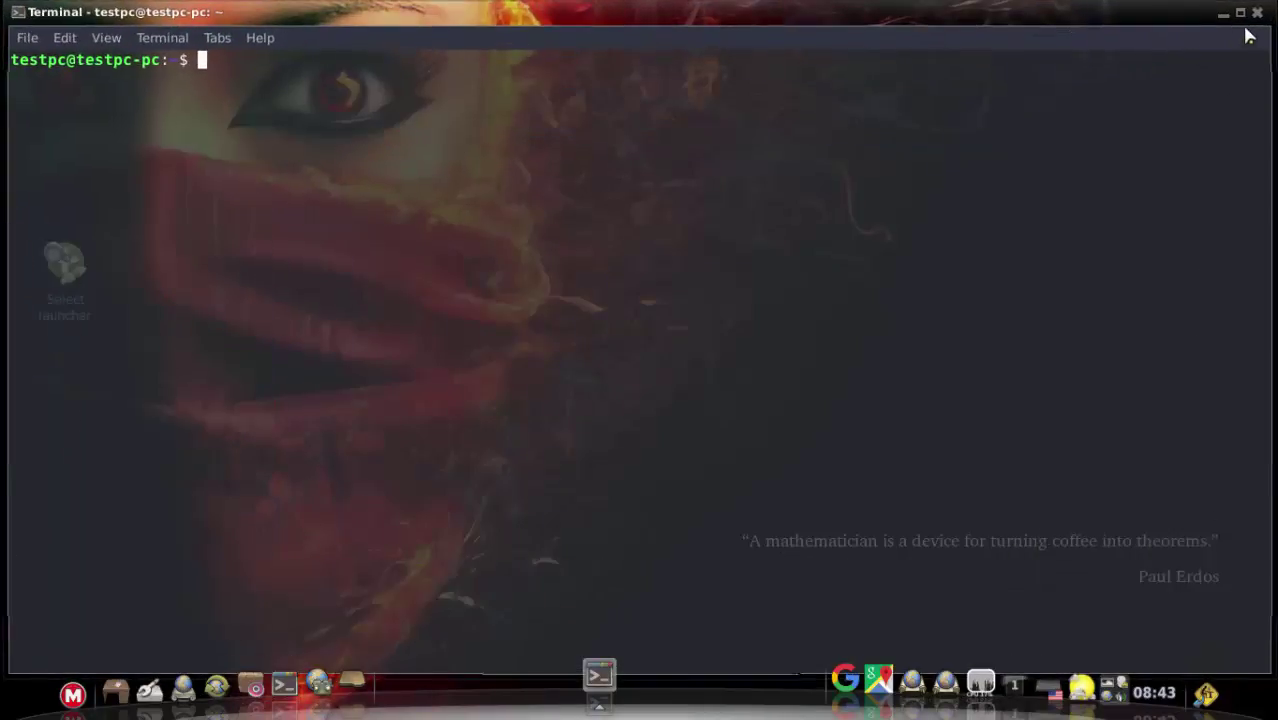
pyautogui.click(1224, 14)
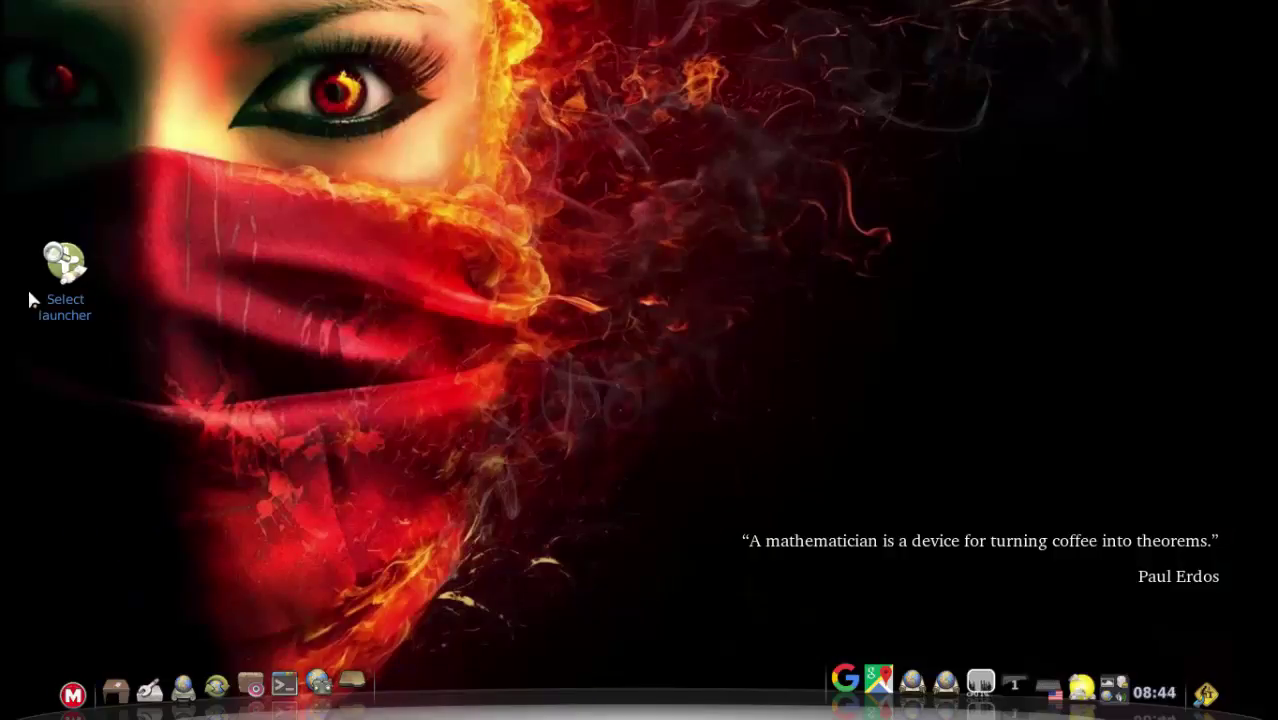
# Step: Set Synapse as the preferred launcher again and briefly display its search box
pyautogui.doubleClick(62, 285)
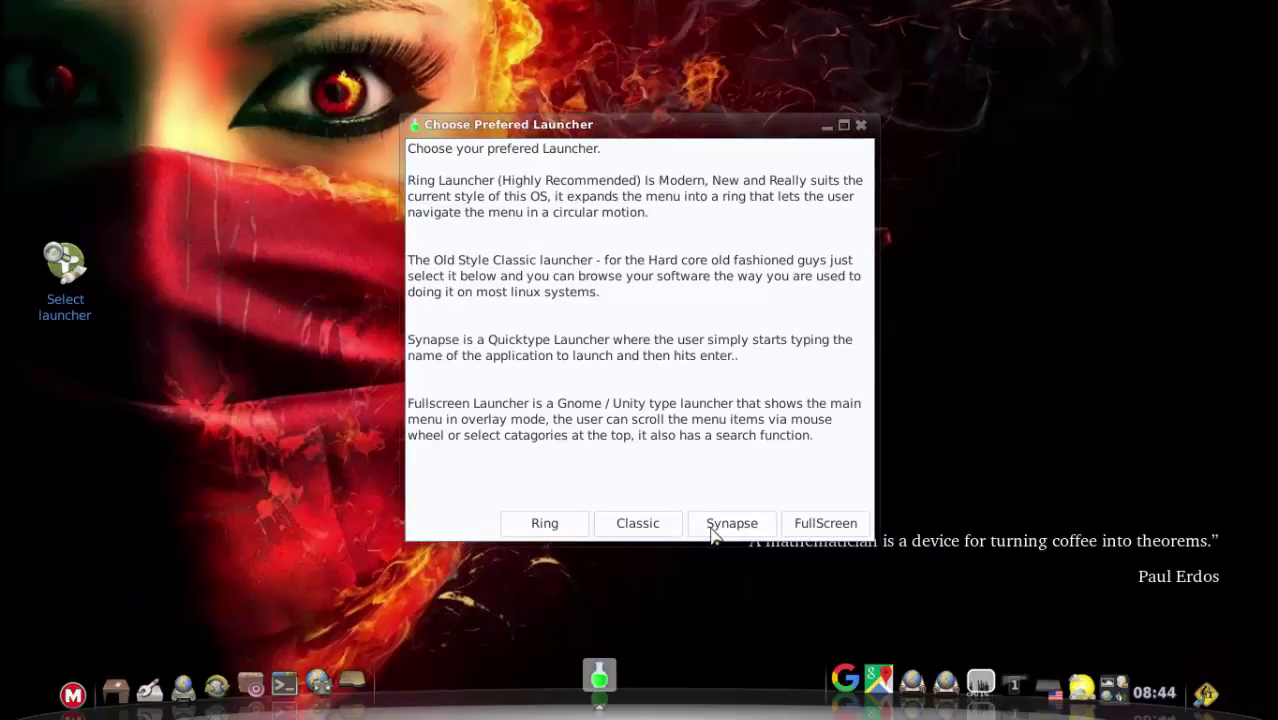
pyautogui.click(716, 527)
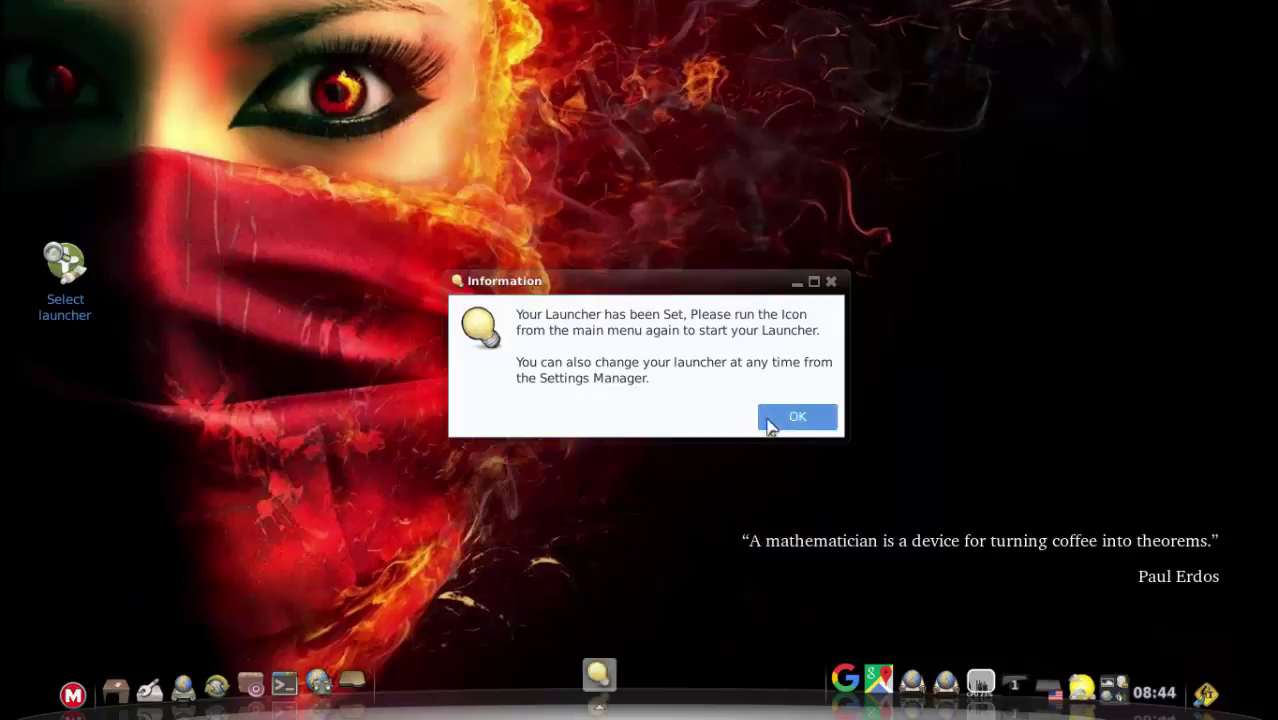
pyautogui.click(762, 420)
pyautogui.click(73, 695)
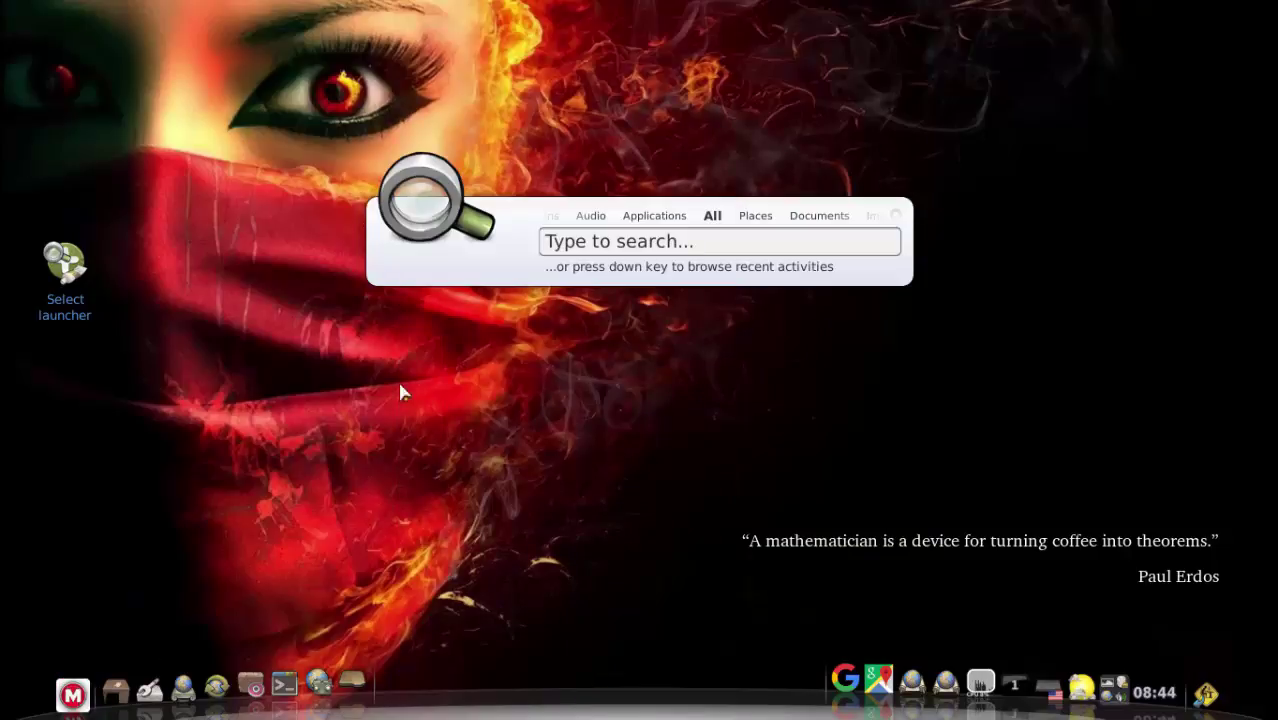
pyautogui.click(633, 410)
# Step: Switch the preferred launcher to FullScreen and briefly display its application overlay
pyautogui.doubleClick(75, 312)
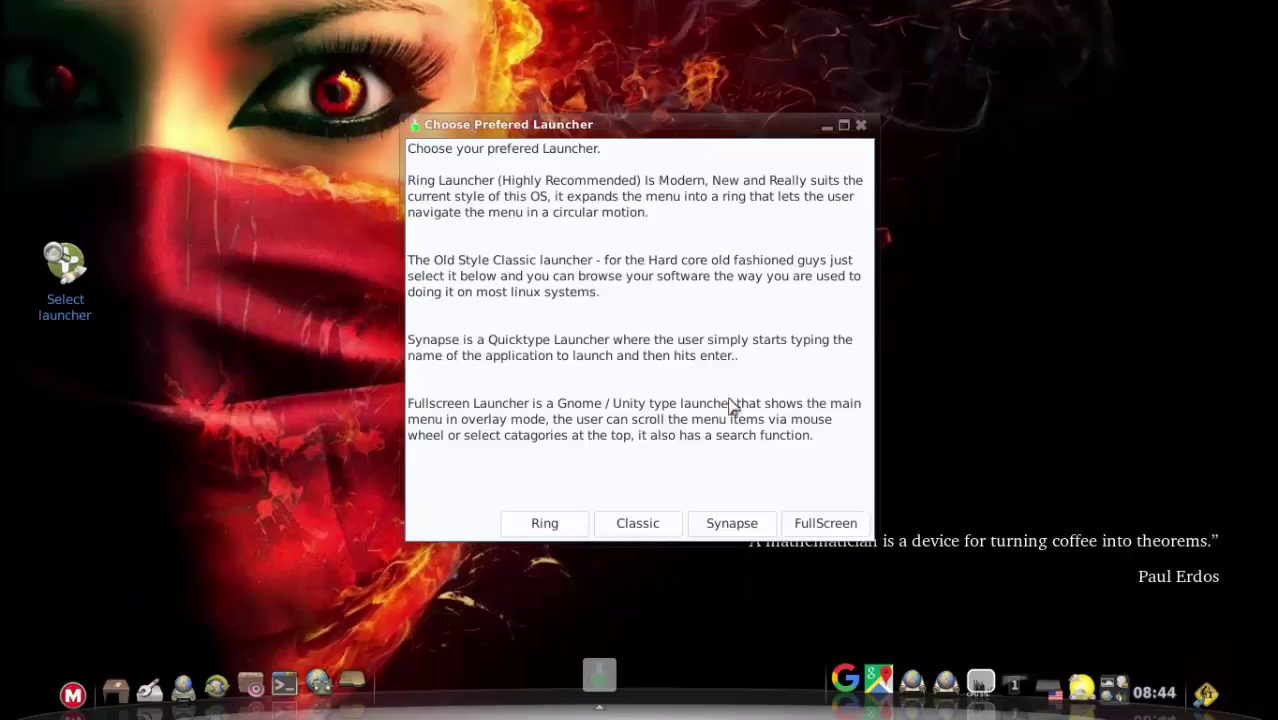
pyautogui.click(810, 520)
pyautogui.click(776, 417)
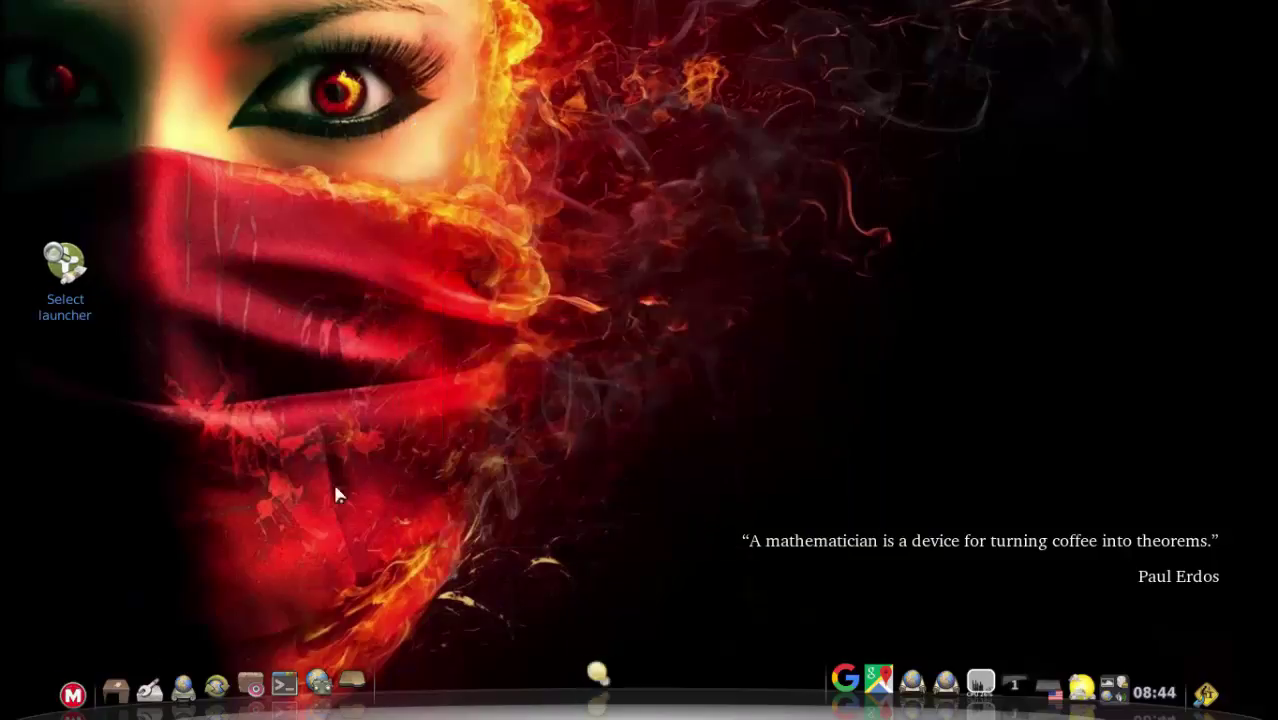
pyautogui.click(73, 695)
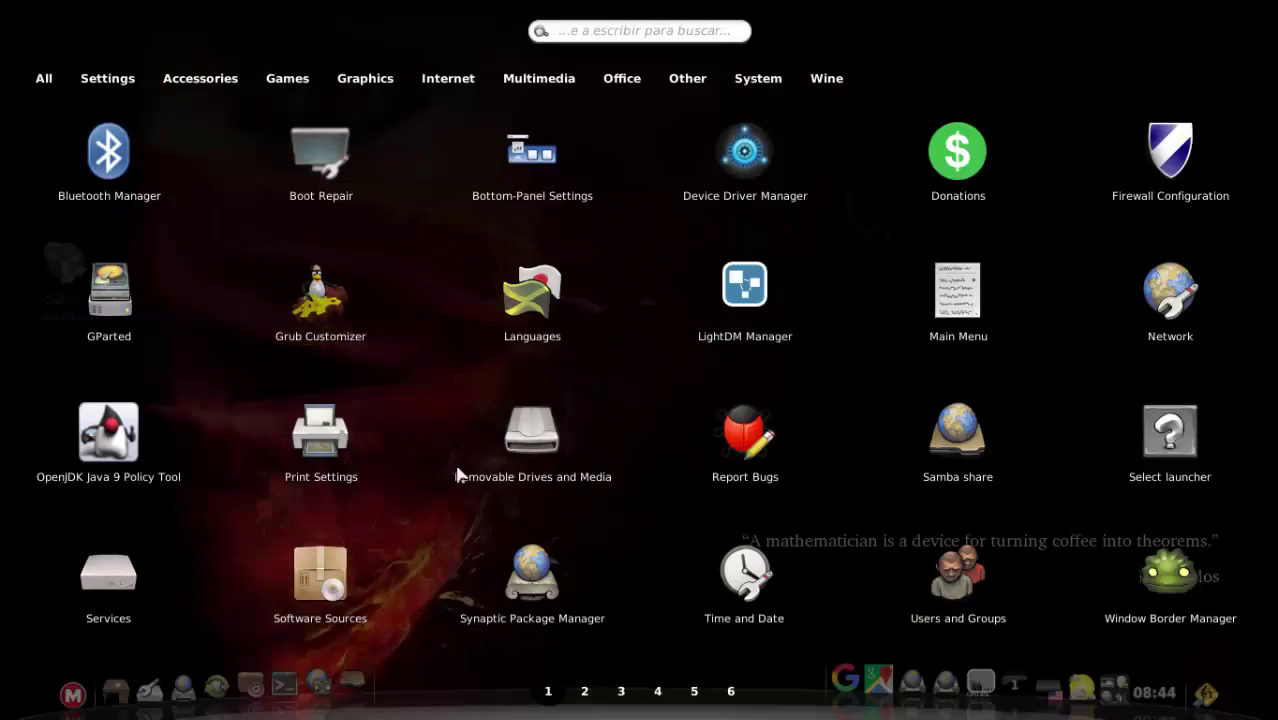
pyautogui.click(415, 655)
# Step: Switch the preferred launcher to Ring, then launch it from the dock and dismiss it
pyautogui.doubleClick(62, 296)
pyautogui.click(533, 527)
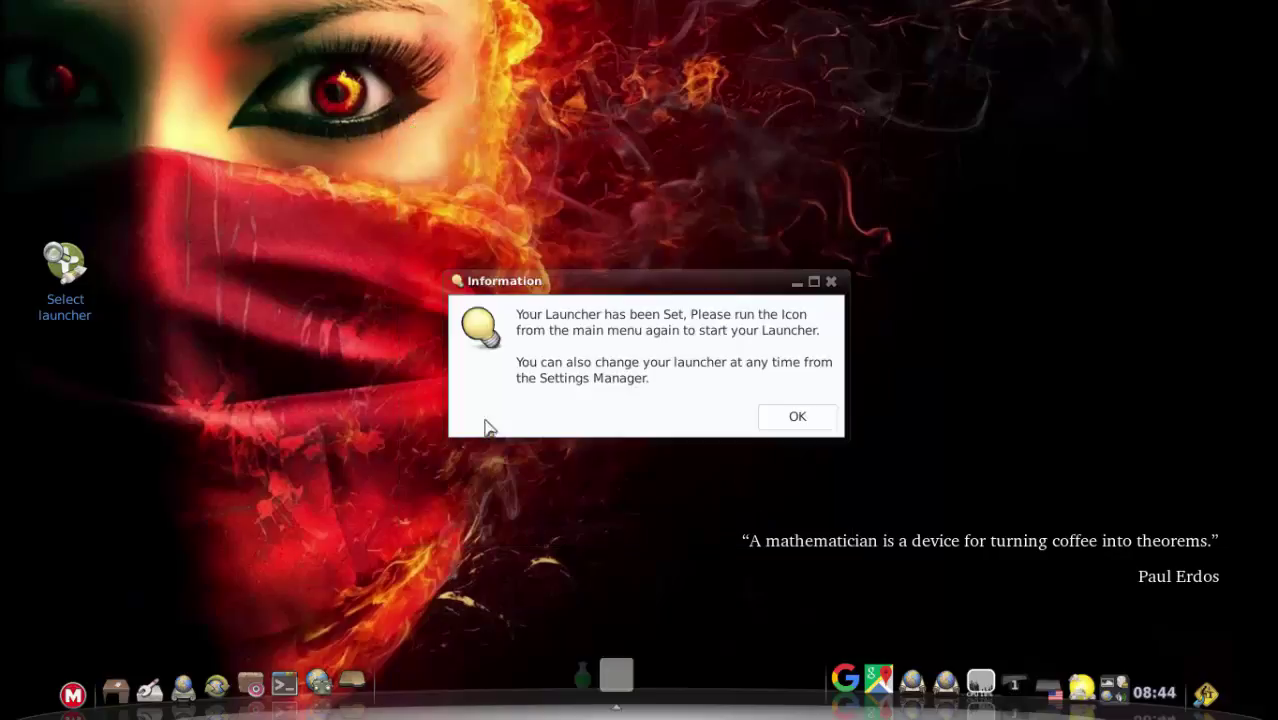
pyautogui.click(797, 420)
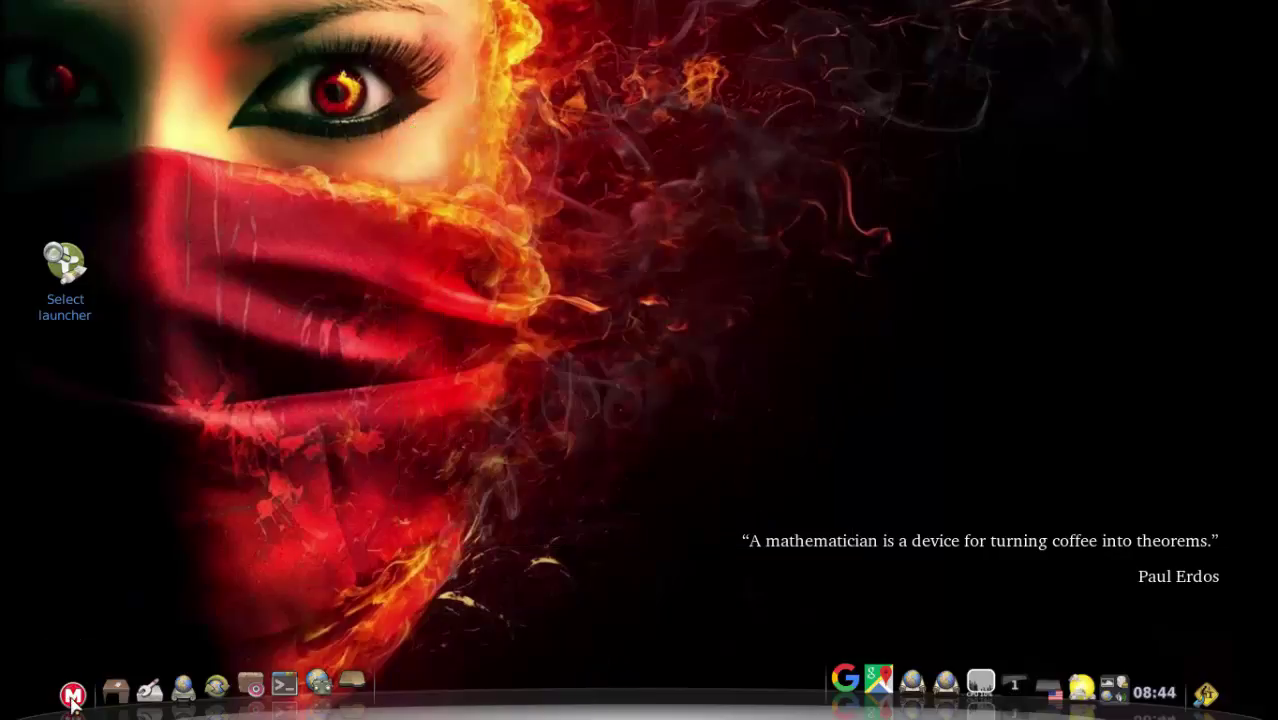
pyautogui.click(73, 695)
pyautogui.click(133, 532)
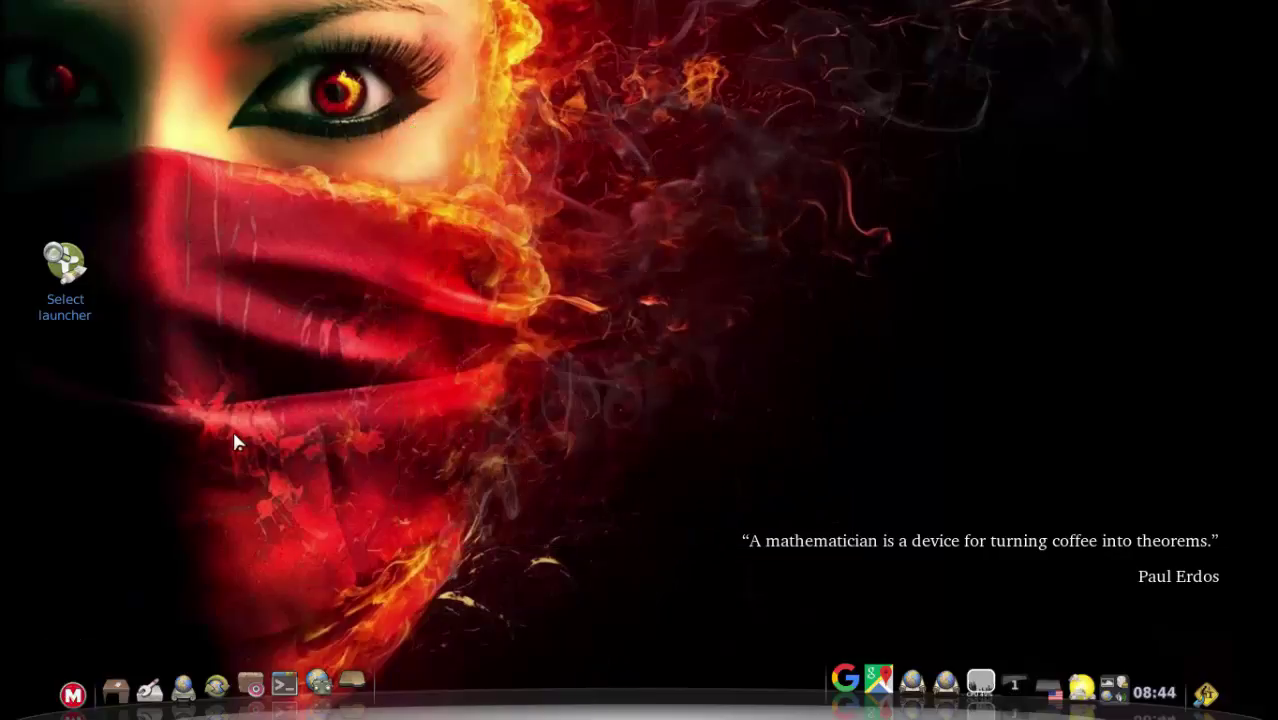